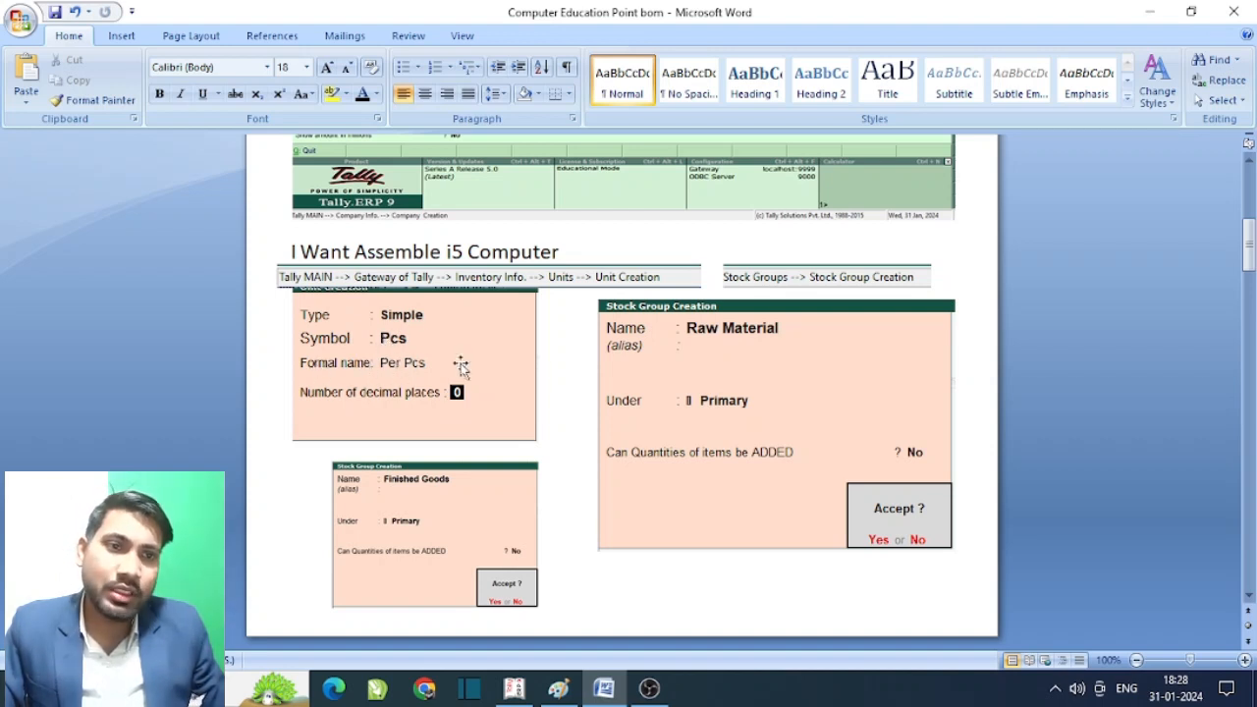
- Scroll the Word document down to the Stock Item Creation table of ten Ram Material items
scroll(786, 354, down, 2)
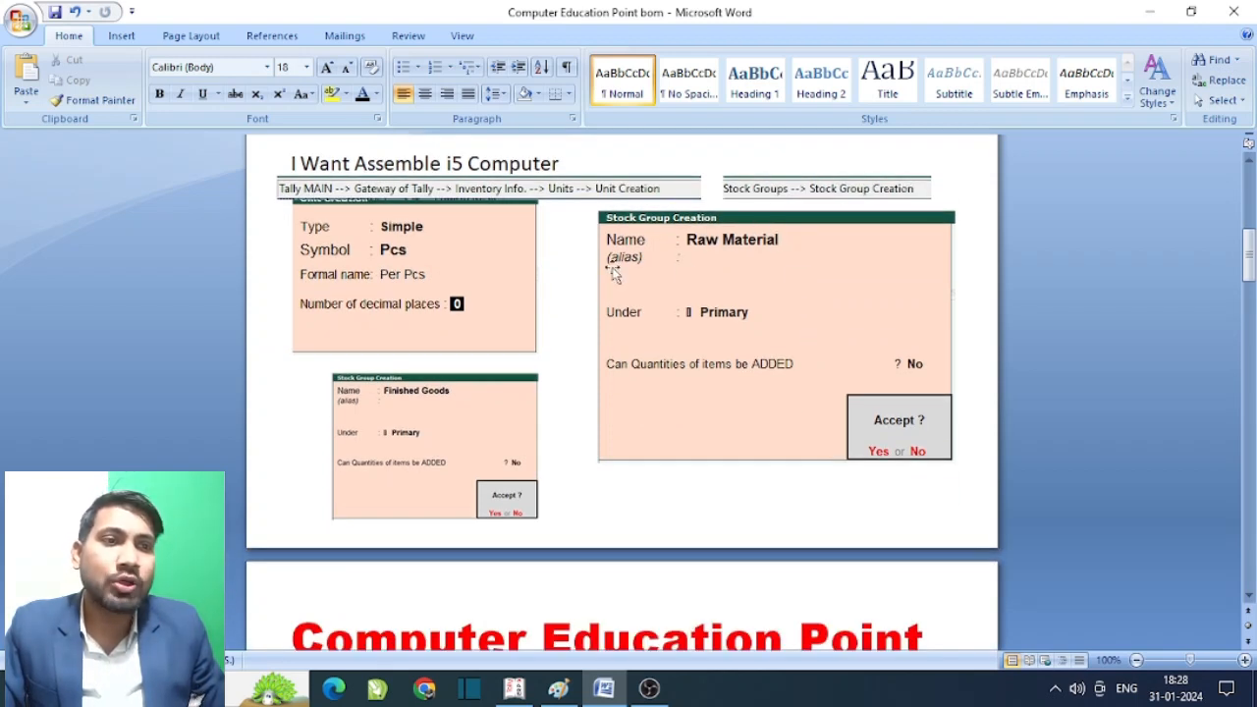
scroll(939, 280, down, 1)
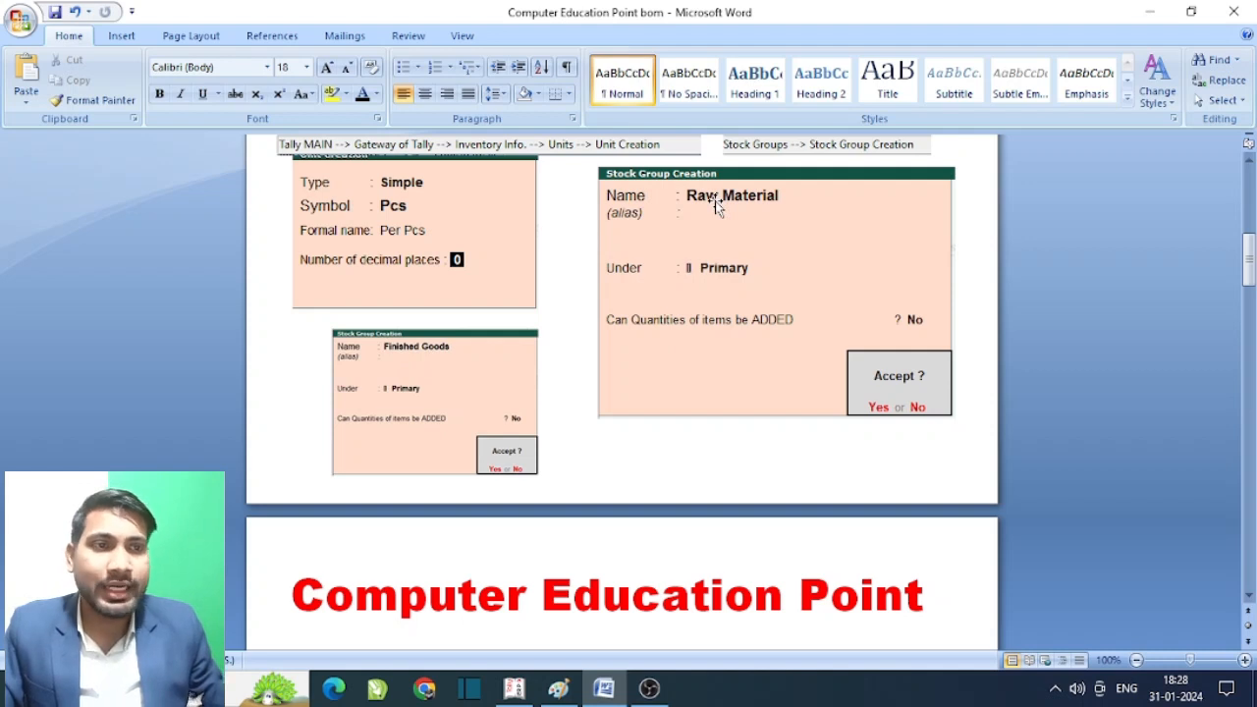
scroll(717, 204, down, 2)
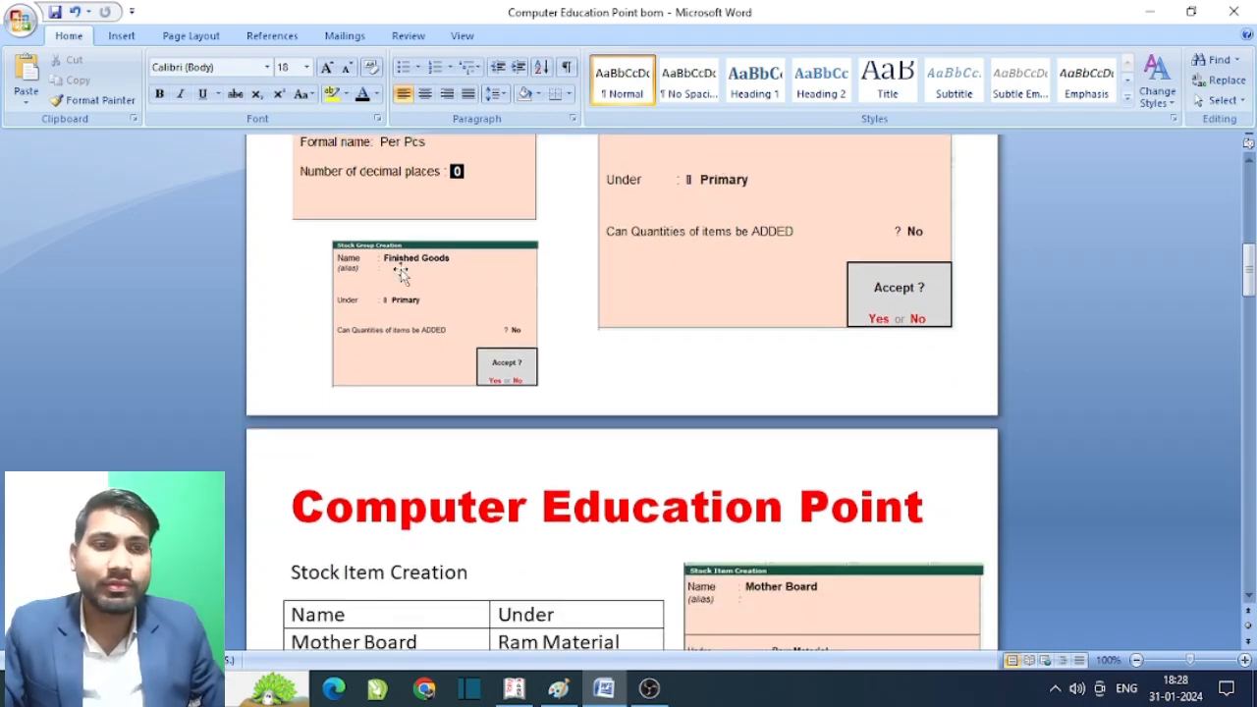
scroll(643, 297, down, 5)
scroll(518, 228, up, 3)
scroll(338, 282, down, 3)
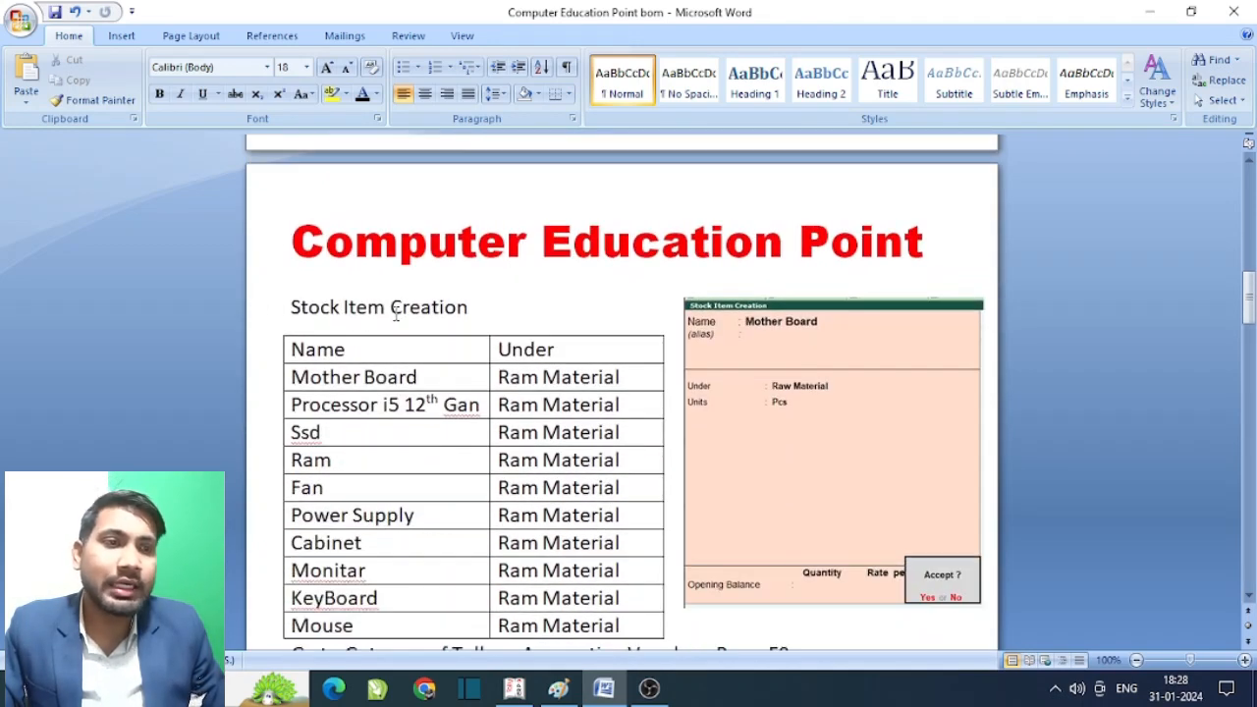
scroll(413, 378, down, 2)
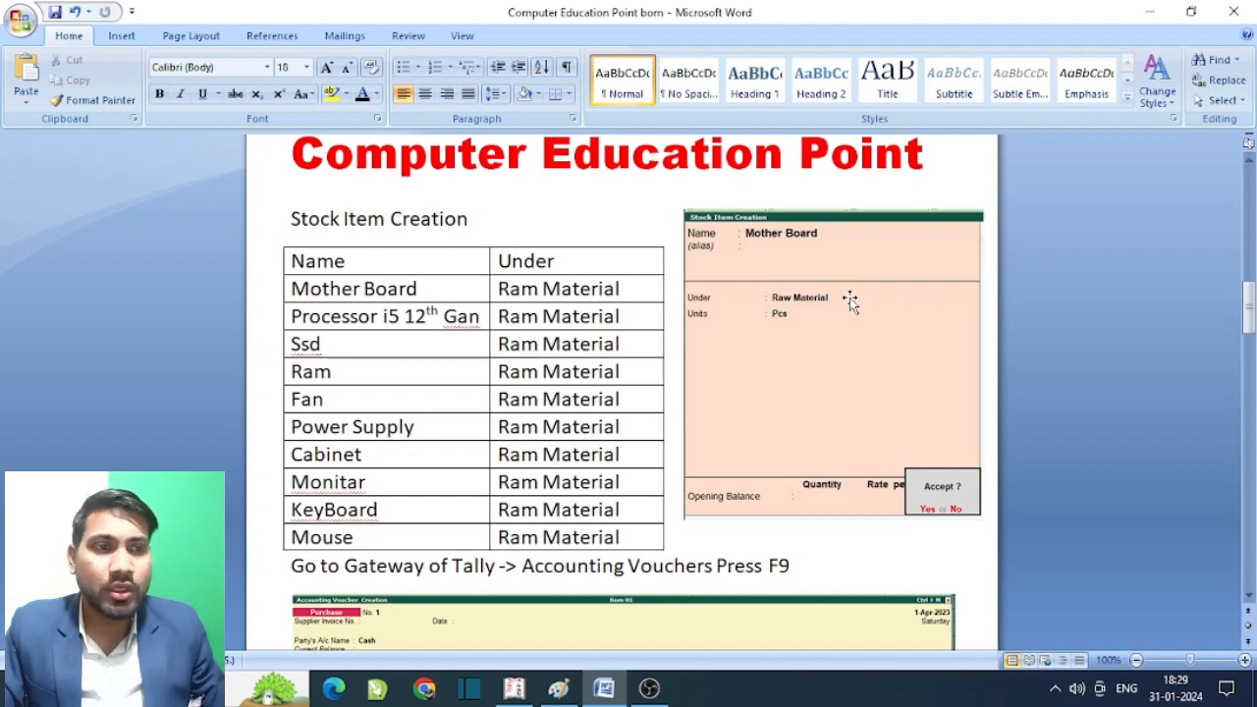
- Scroll past the ₹15,020 purchase voucher to the I5 Computer stock item page
scroll(851, 303, down, 3)
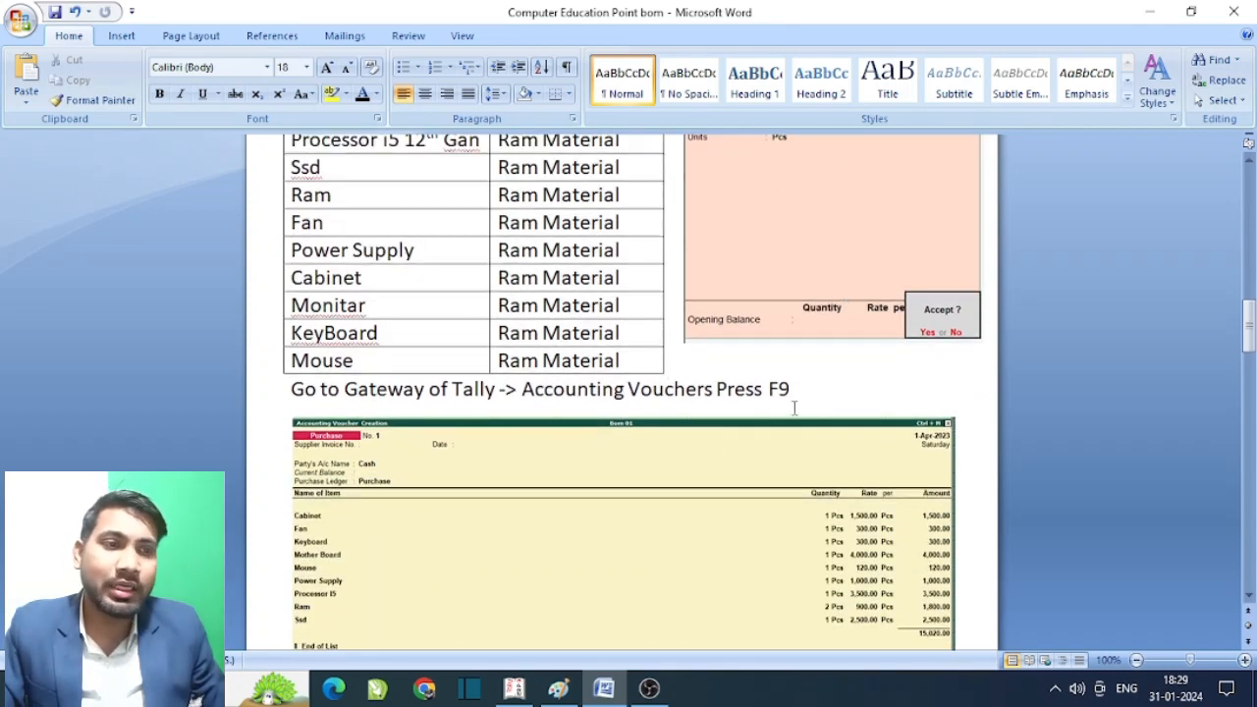
scroll(841, 390, down, 1)
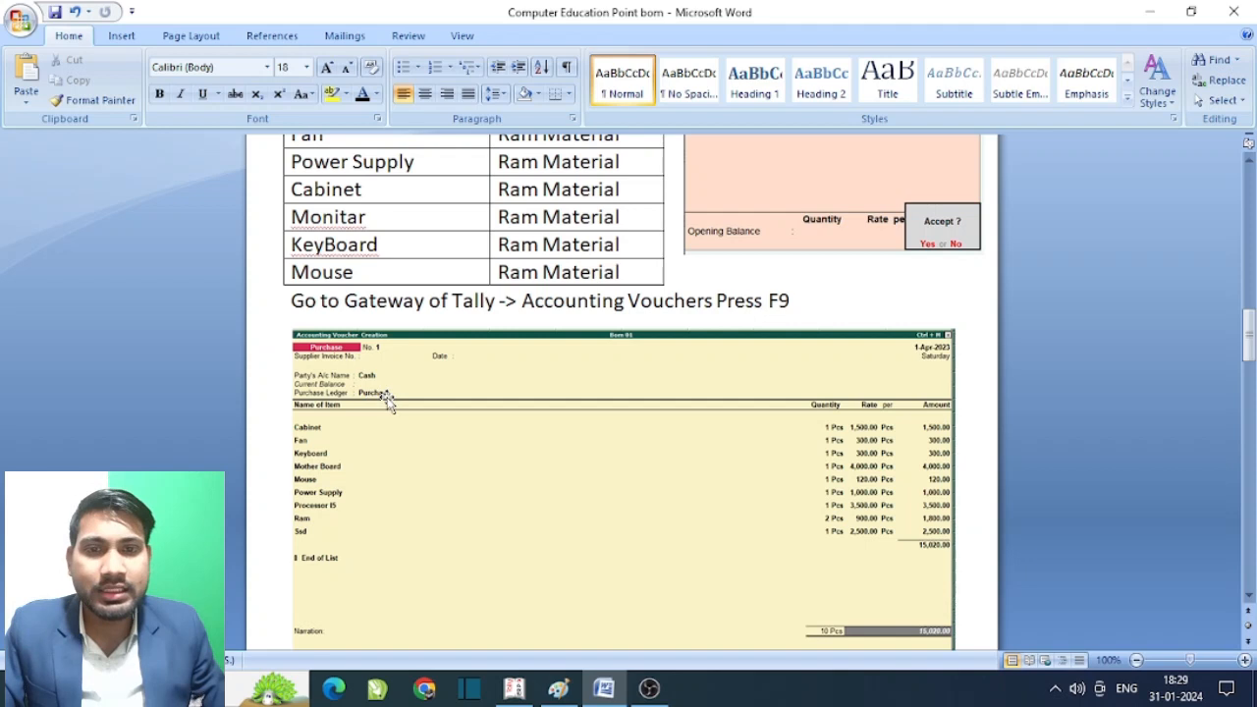
scroll(528, 392, down, 2)
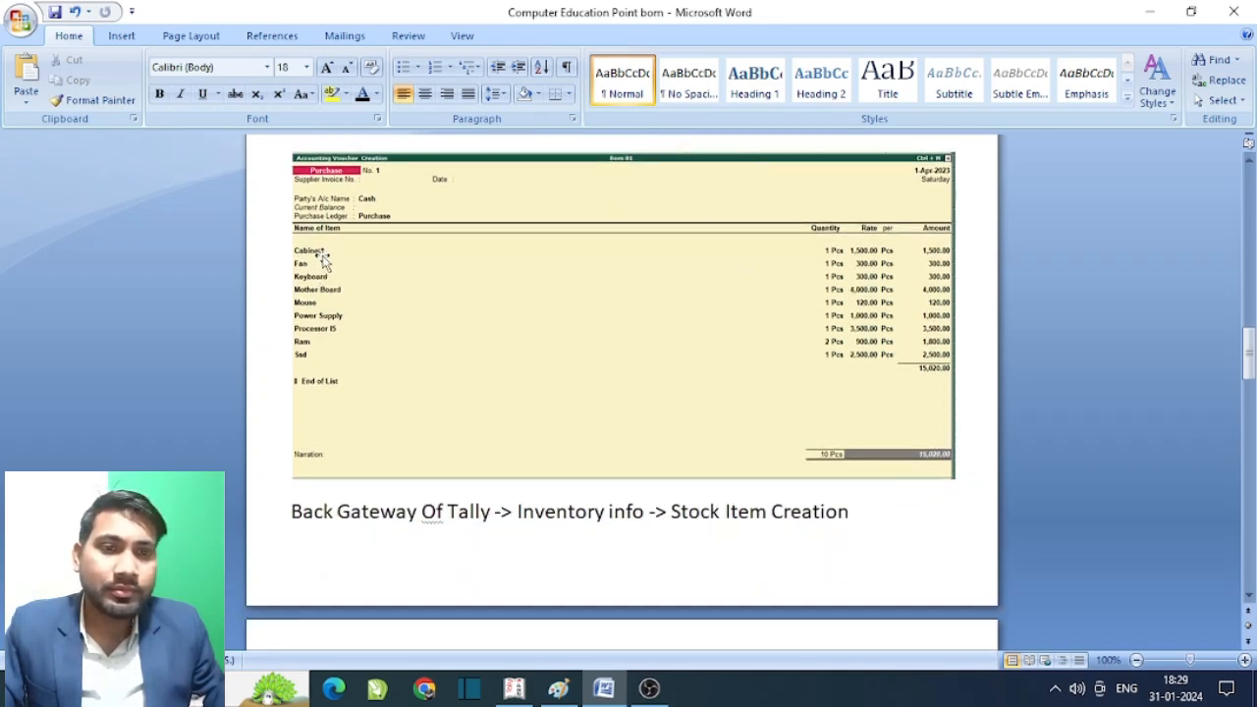
scroll(354, 354, down, 1)
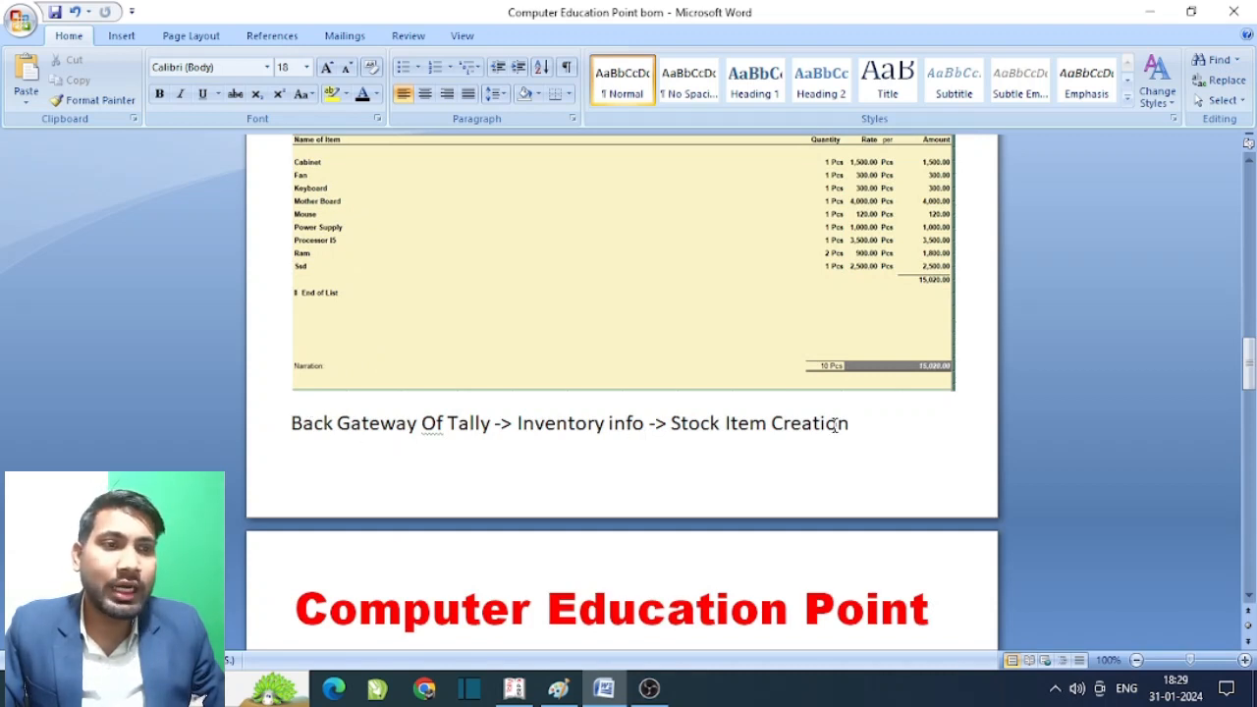
scroll(763, 414, down, 3)
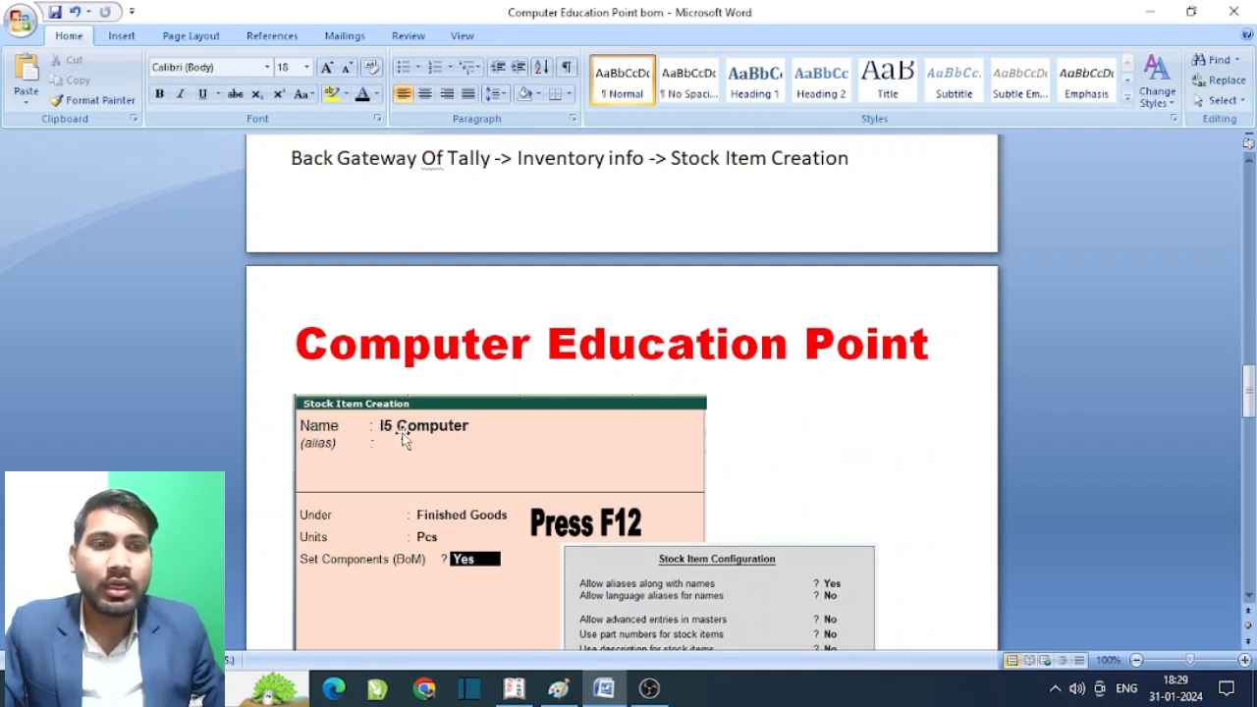
- Scroll through the I5 Computer configuration and BoM screenshots to the Manufacturing Journal voucher type page
scroll(648, 410, down, 1)
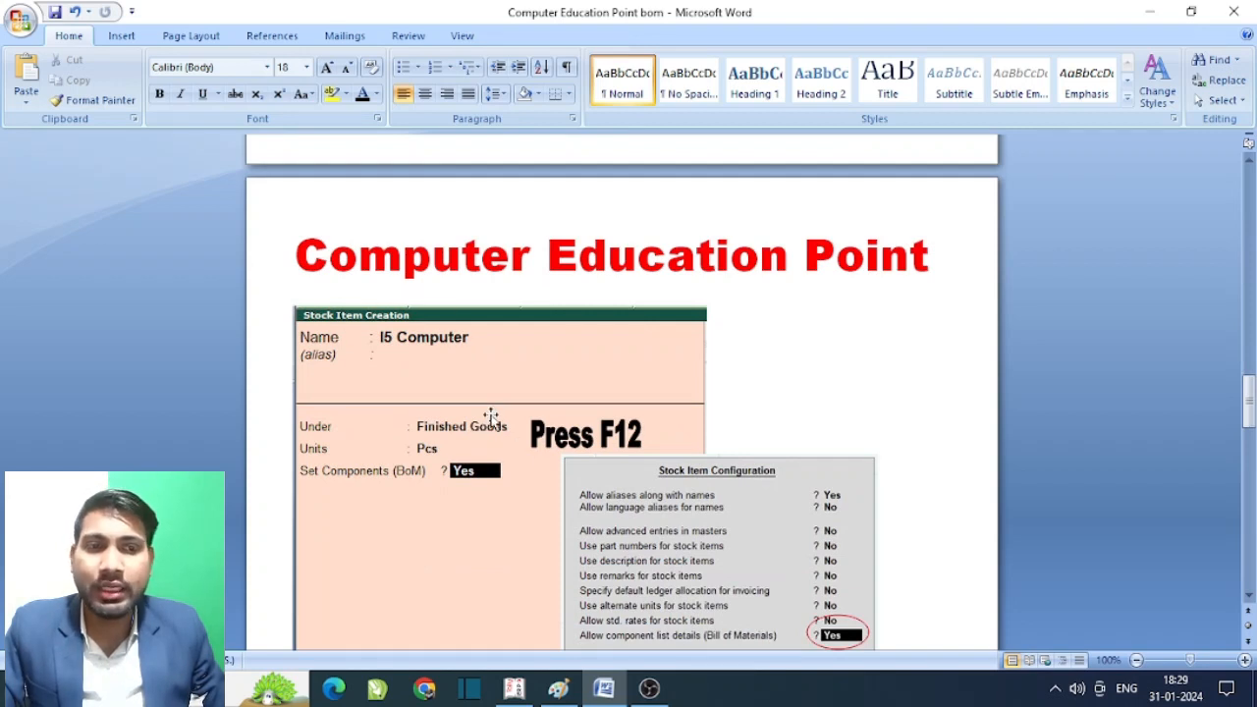
scroll(491, 417, down, 1)
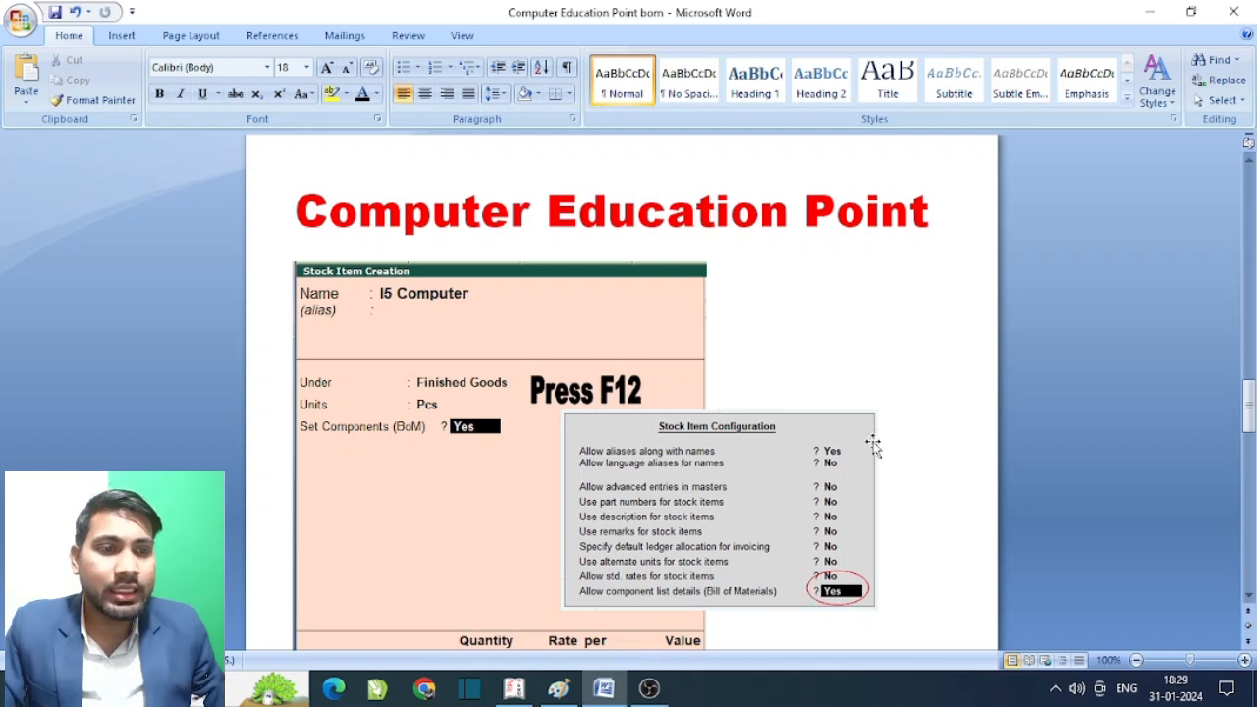
scroll(873, 439, down, 3)
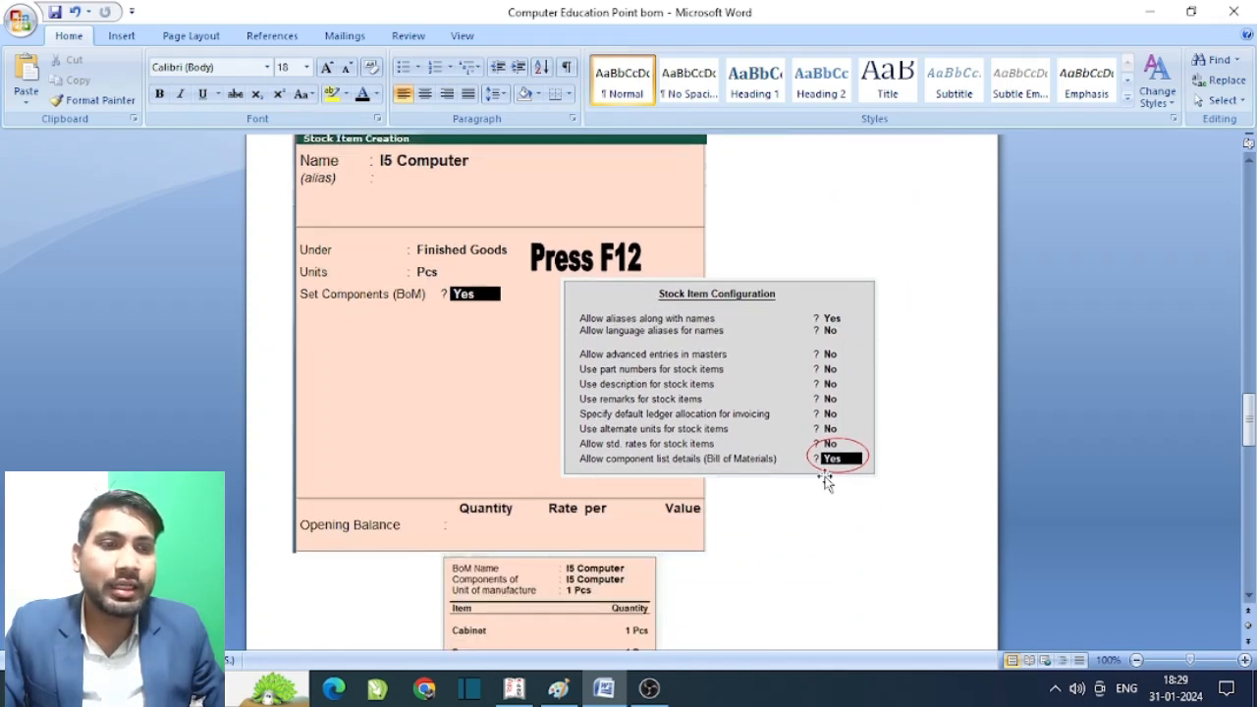
scroll(864, 469, down, 2)
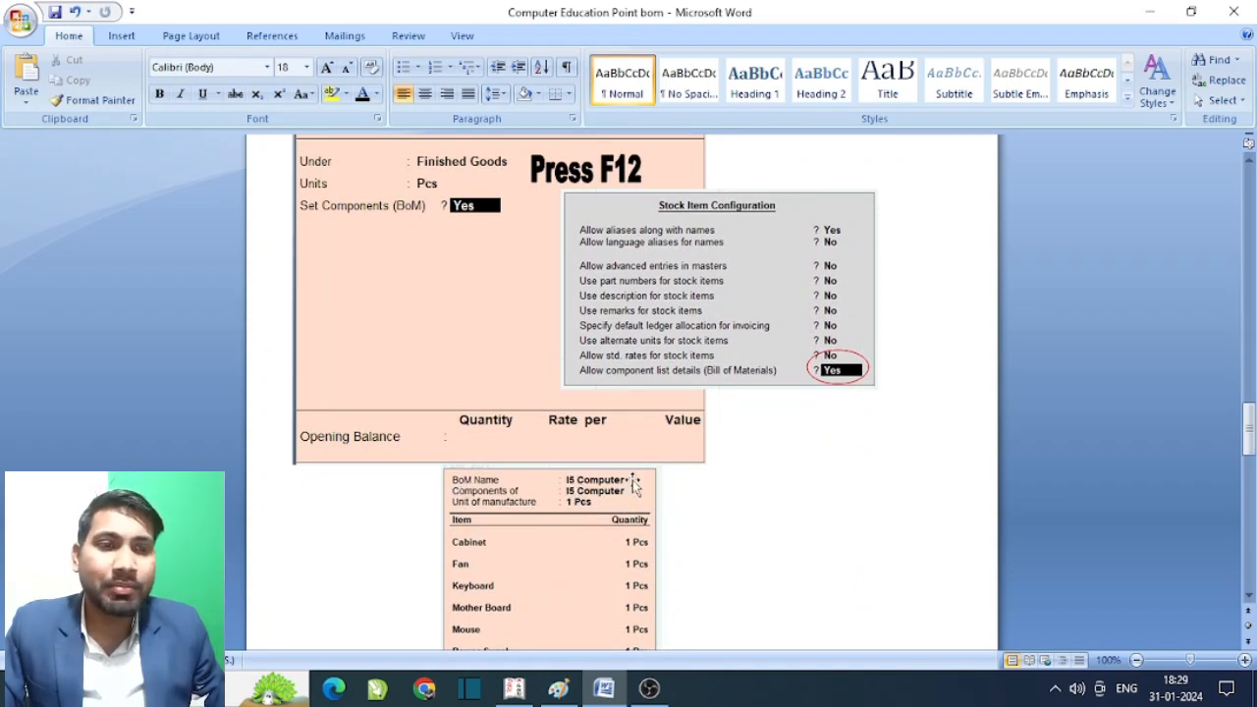
scroll(634, 485, down, 1)
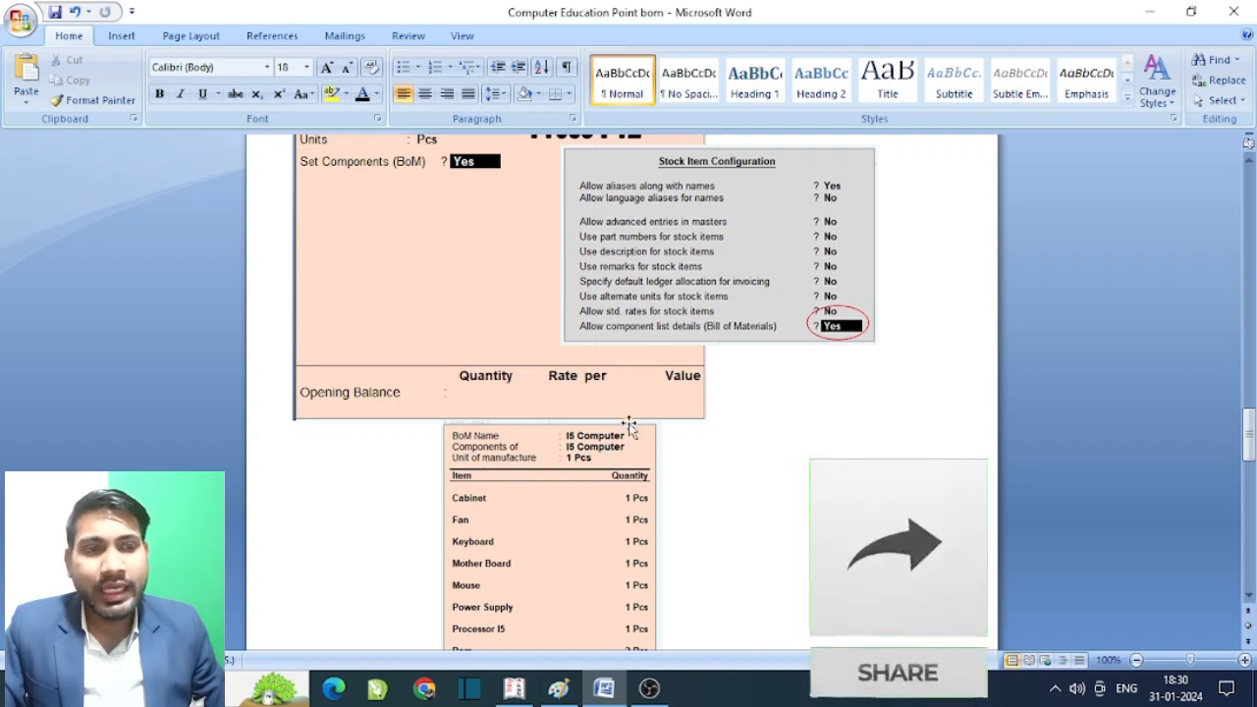
scroll(626, 422, down, 1)
scroll(574, 416, down, 2)
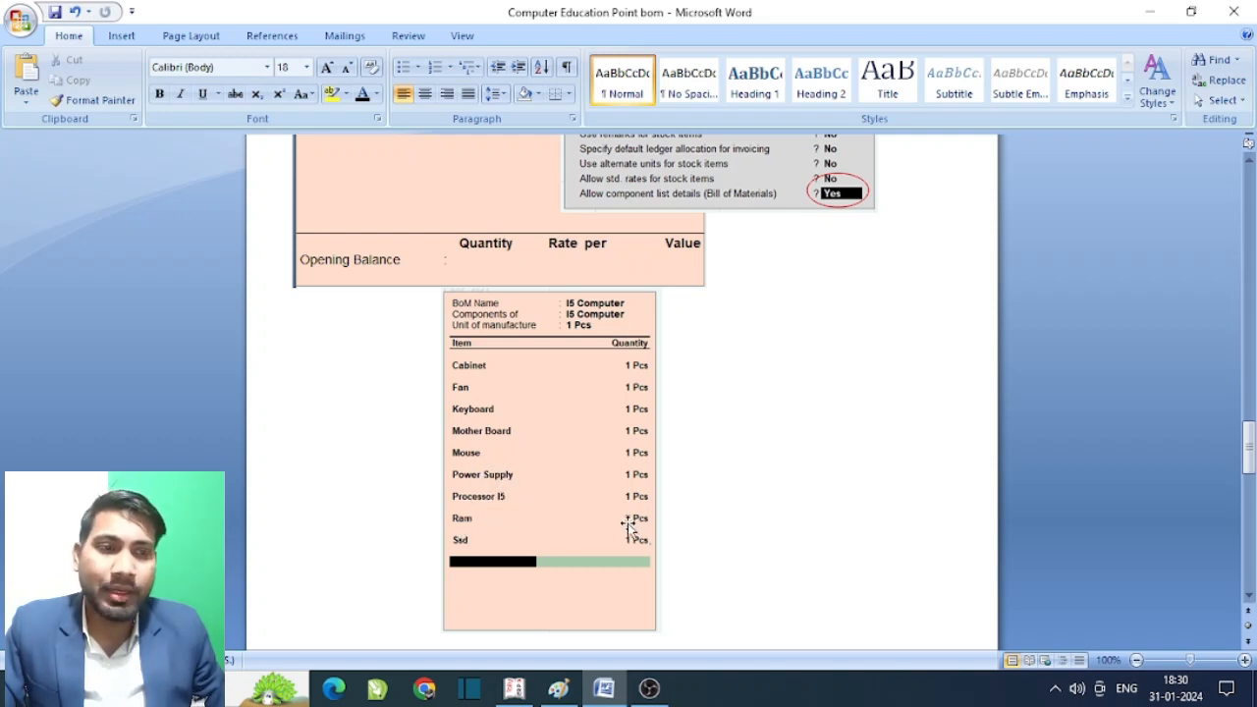
scroll(620, 491, down, 1)
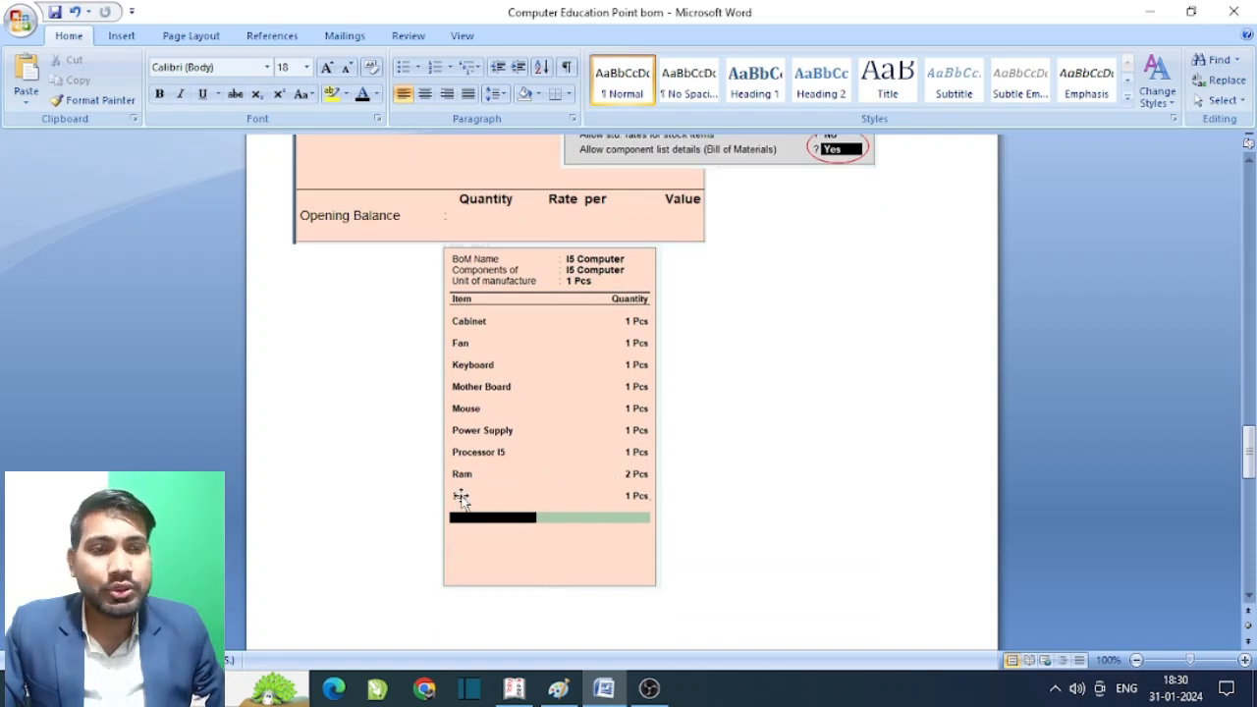
scroll(459, 387, down, 1)
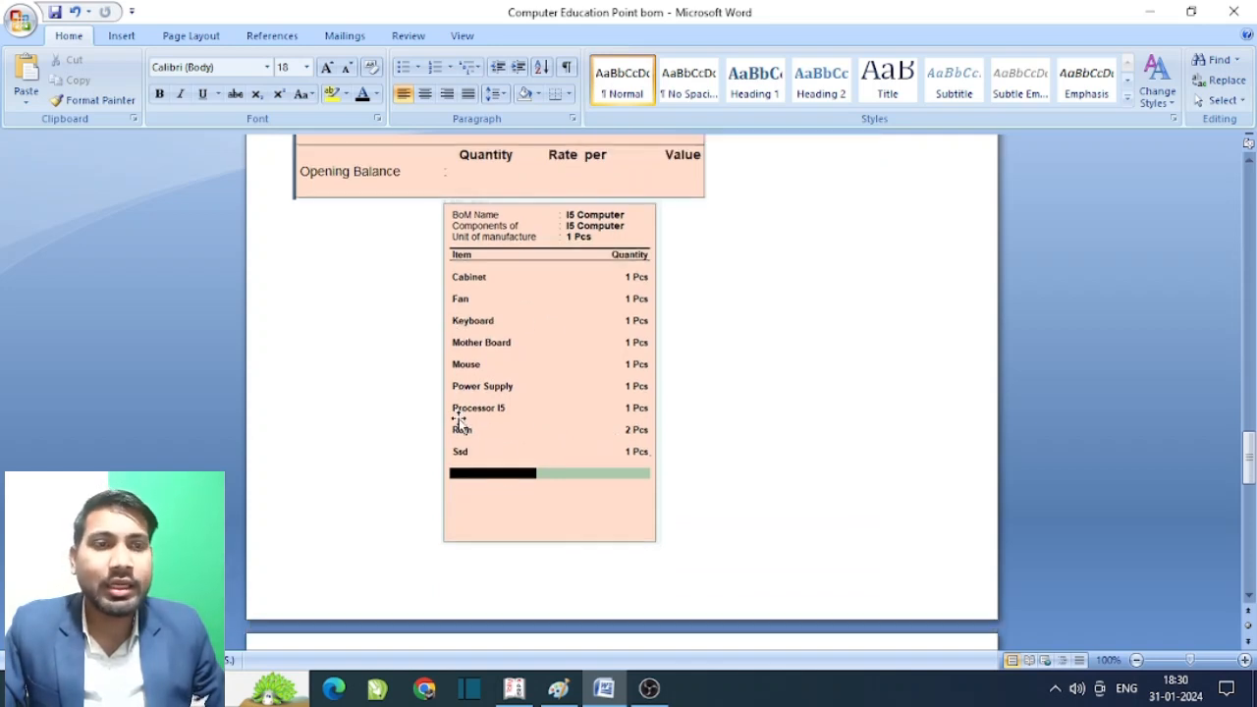
scroll(486, 448, down, 2)
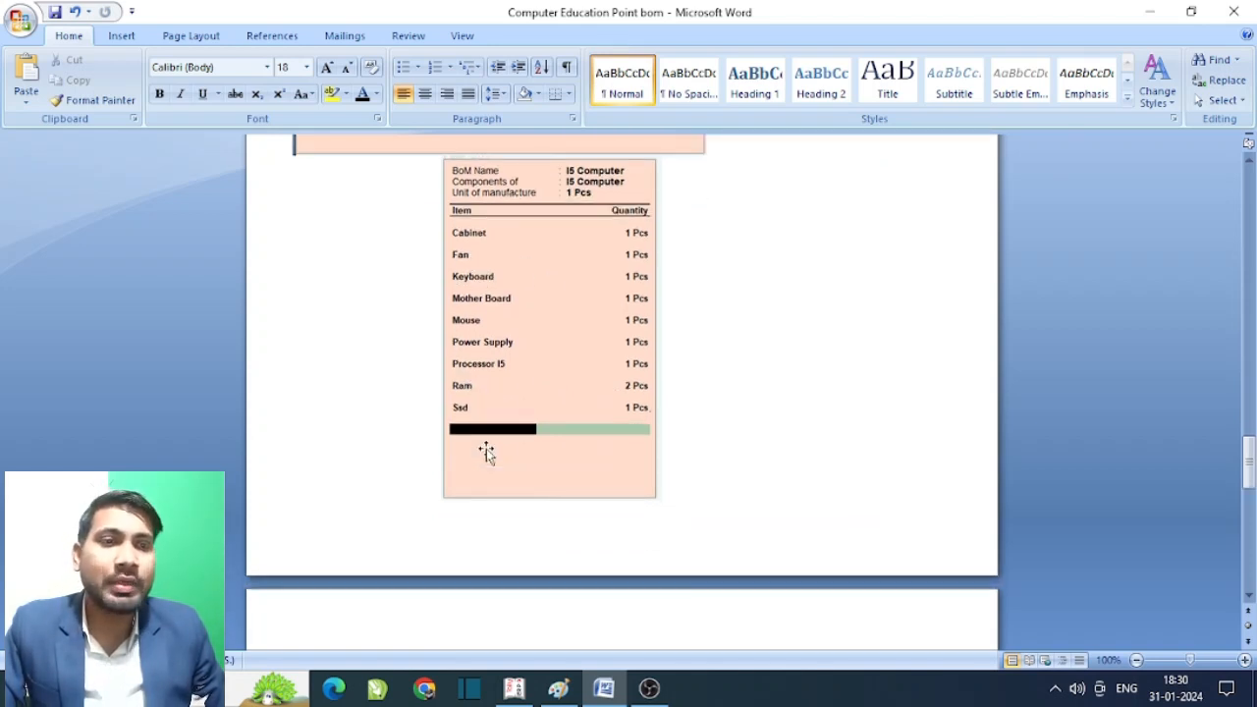
scroll(491, 437, up, 3)
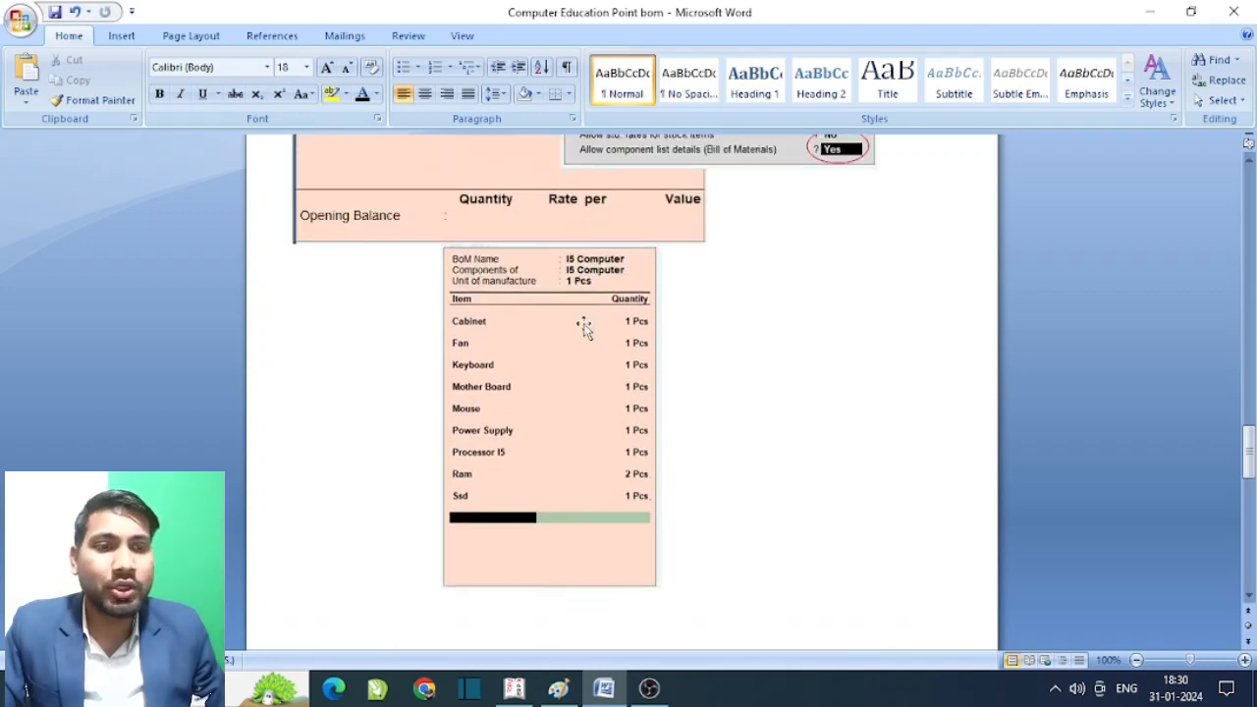
scroll(603, 412, down, 3)
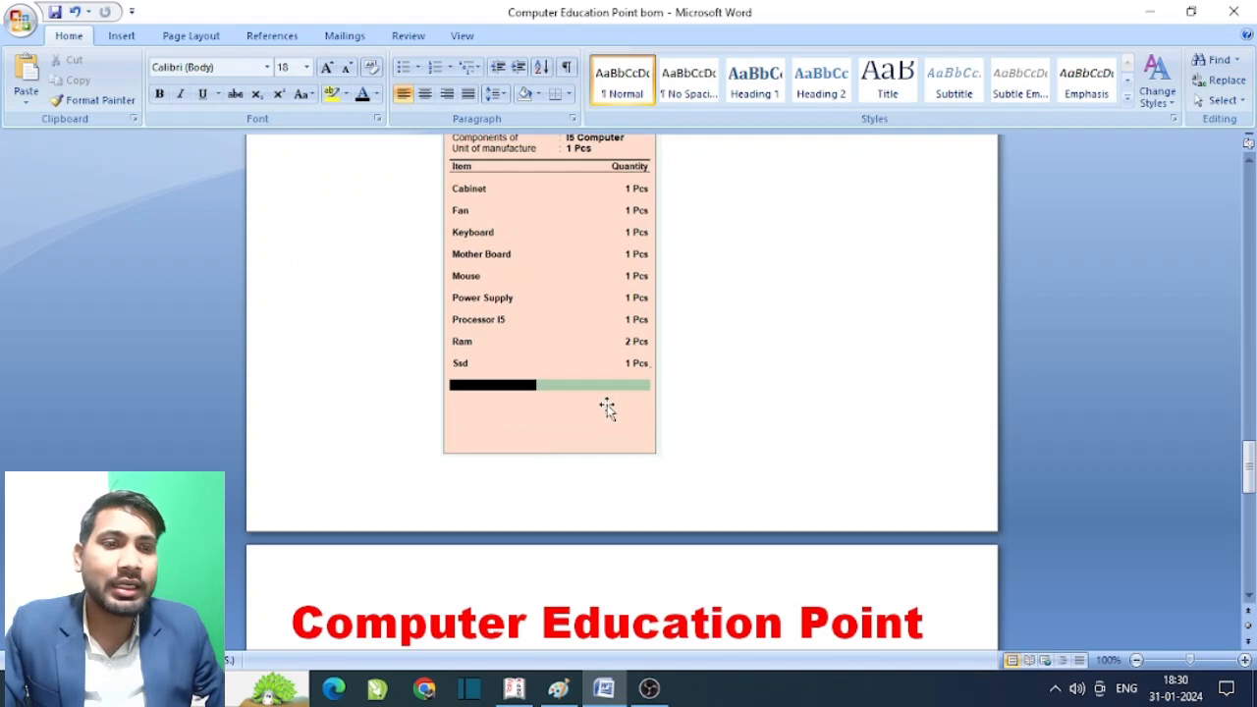
scroll(610, 397, down, 8)
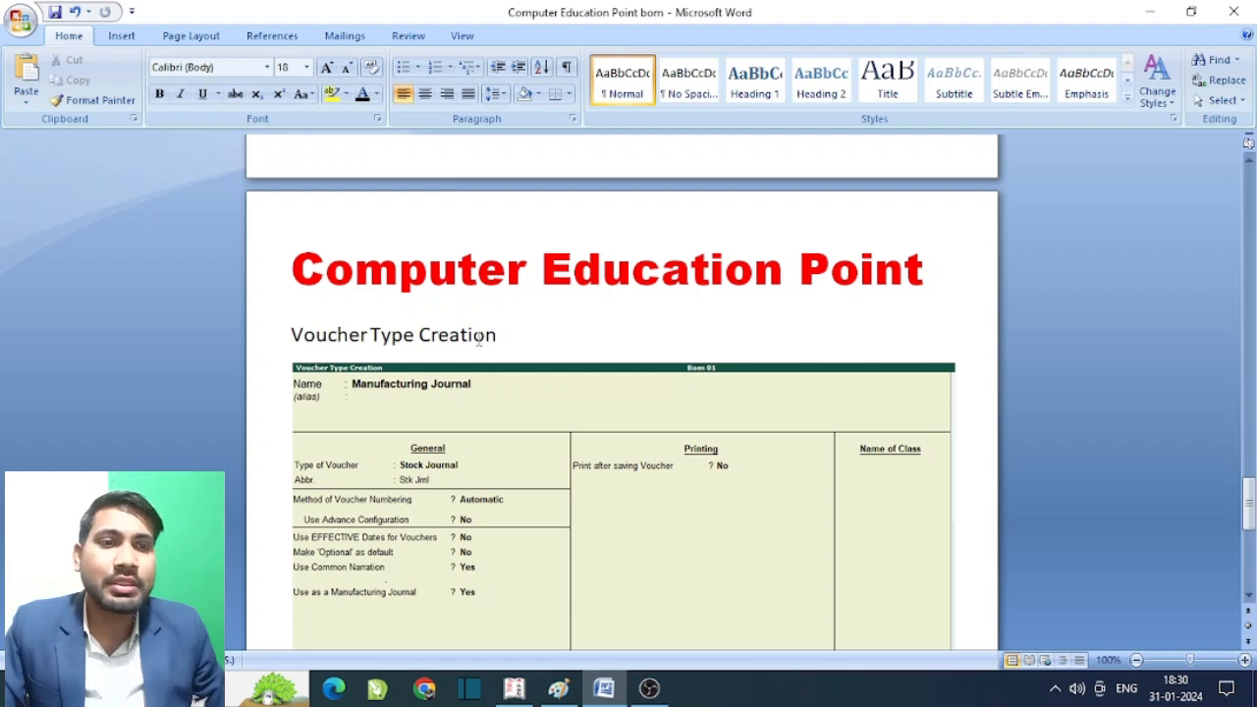
scroll(677, 335, down, 1)
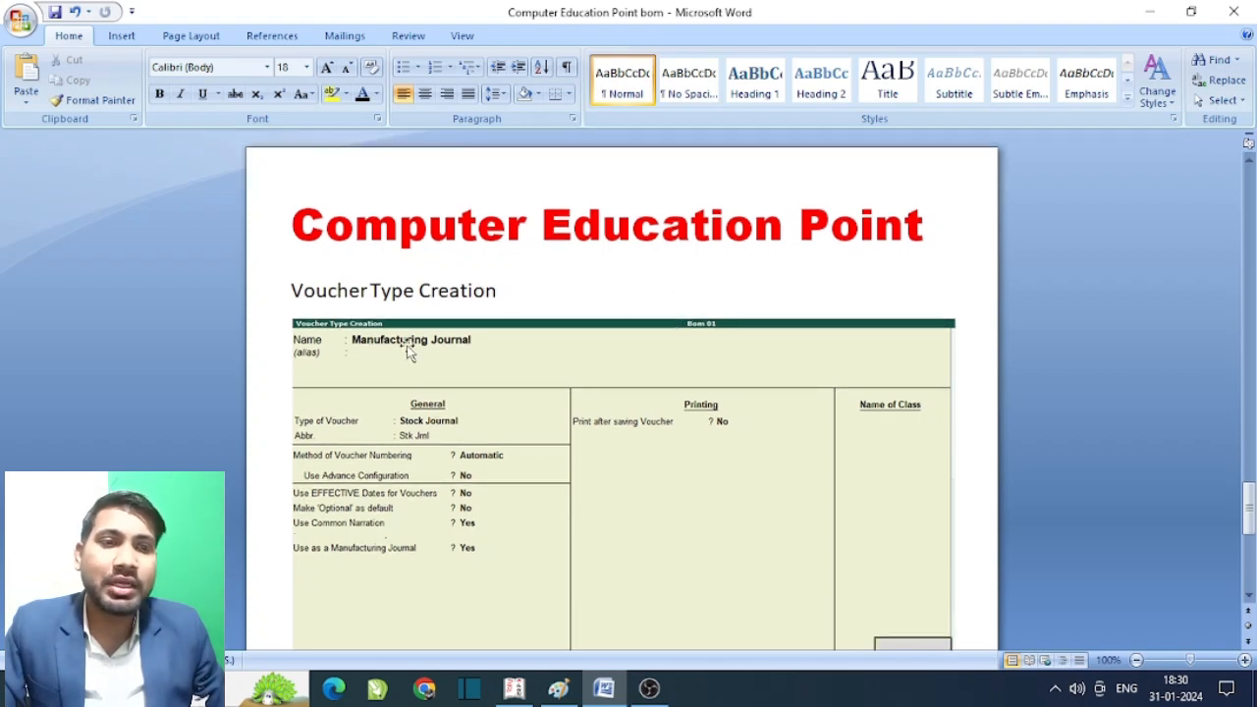
- Scroll down to the stk jml Manufacturing Journal voucher screenshot for one I5 Computer
scroll(500, 355, down, 1)
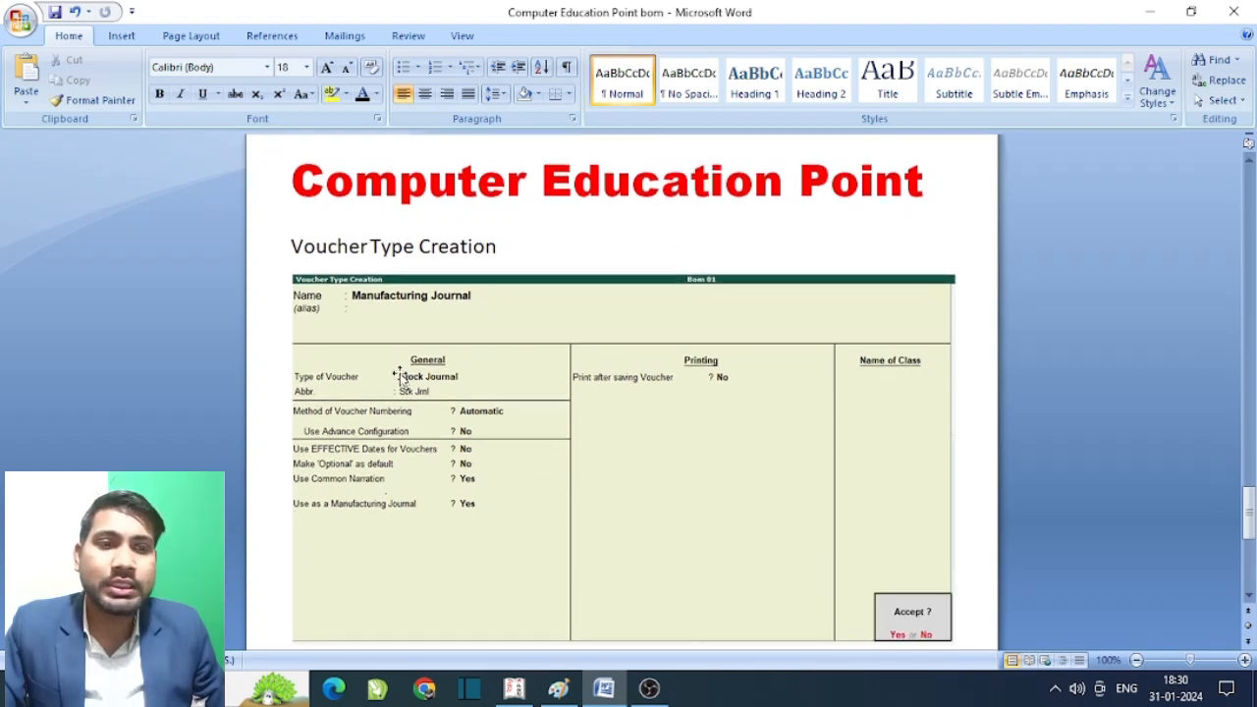
scroll(513, 395, down, 2)
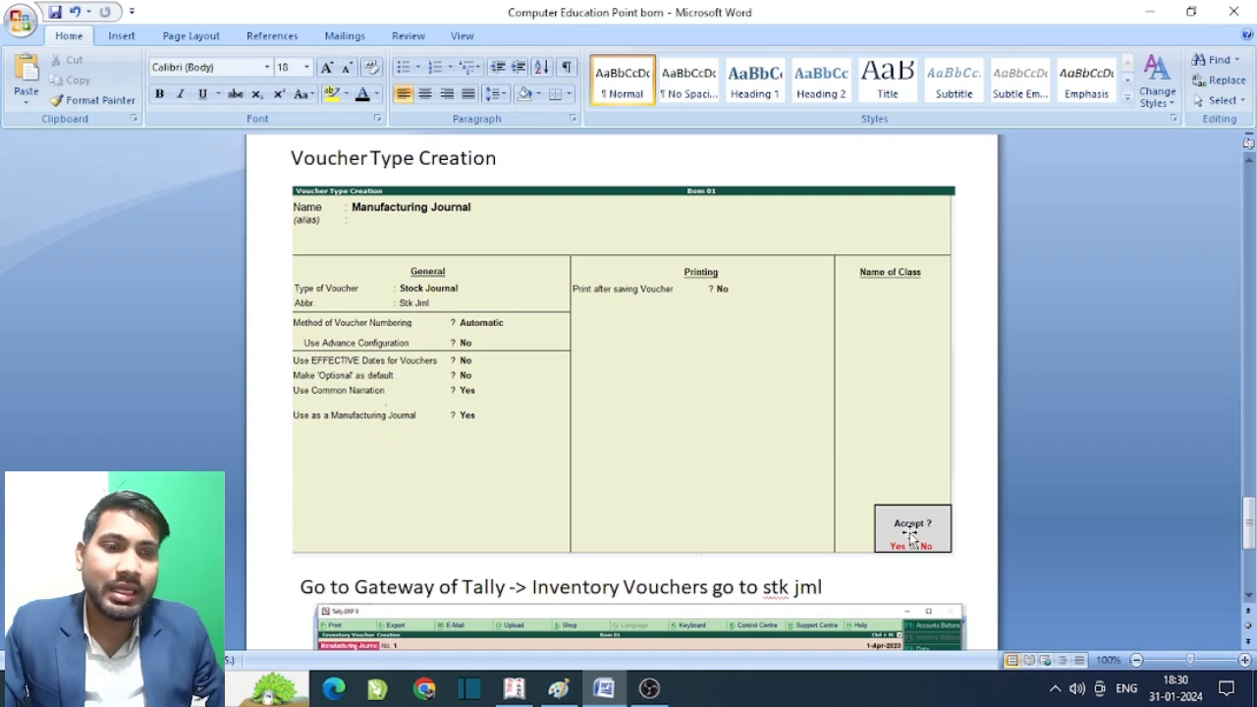
scroll(902, 480, down, 1)
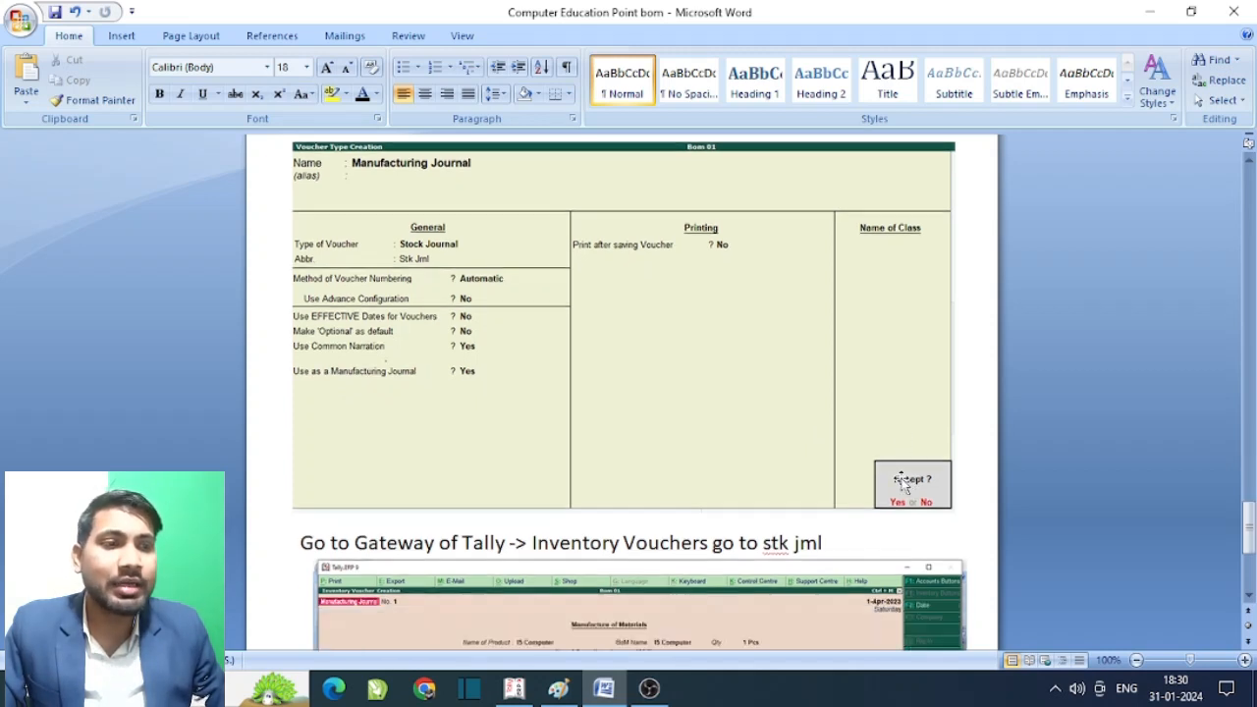
scroll(901, 480, down, 3)
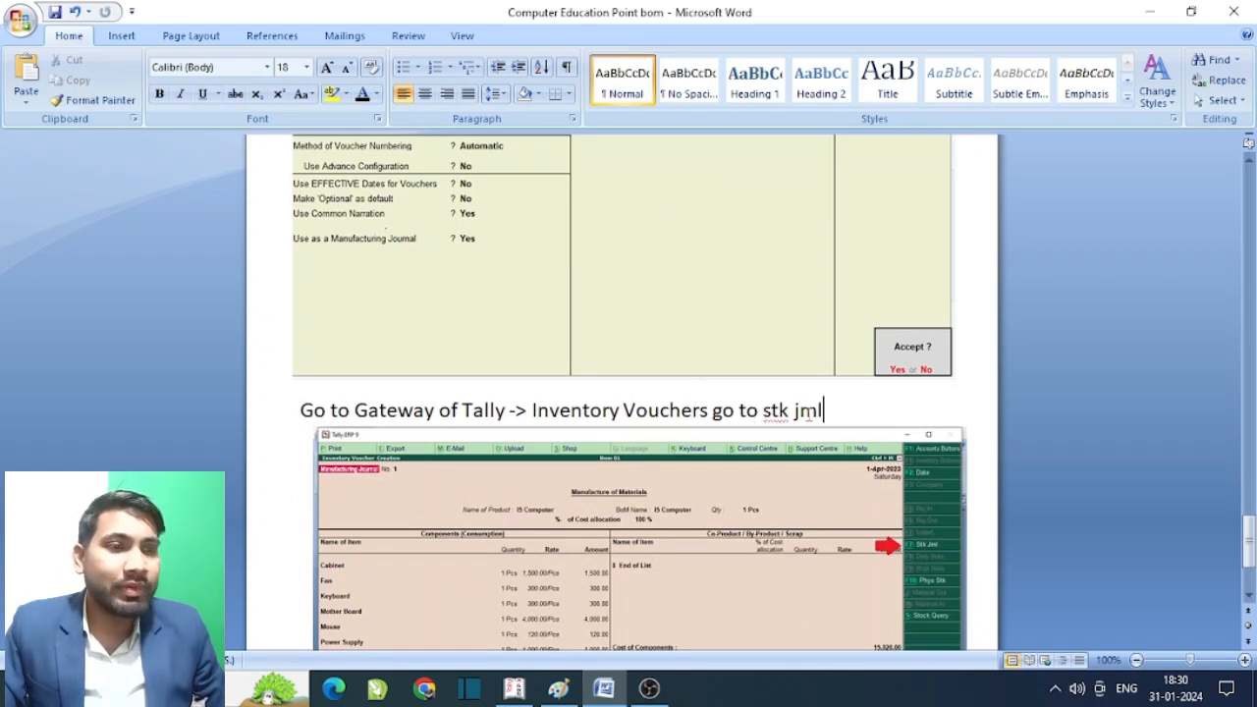
scroll(815, 415, down, 1)
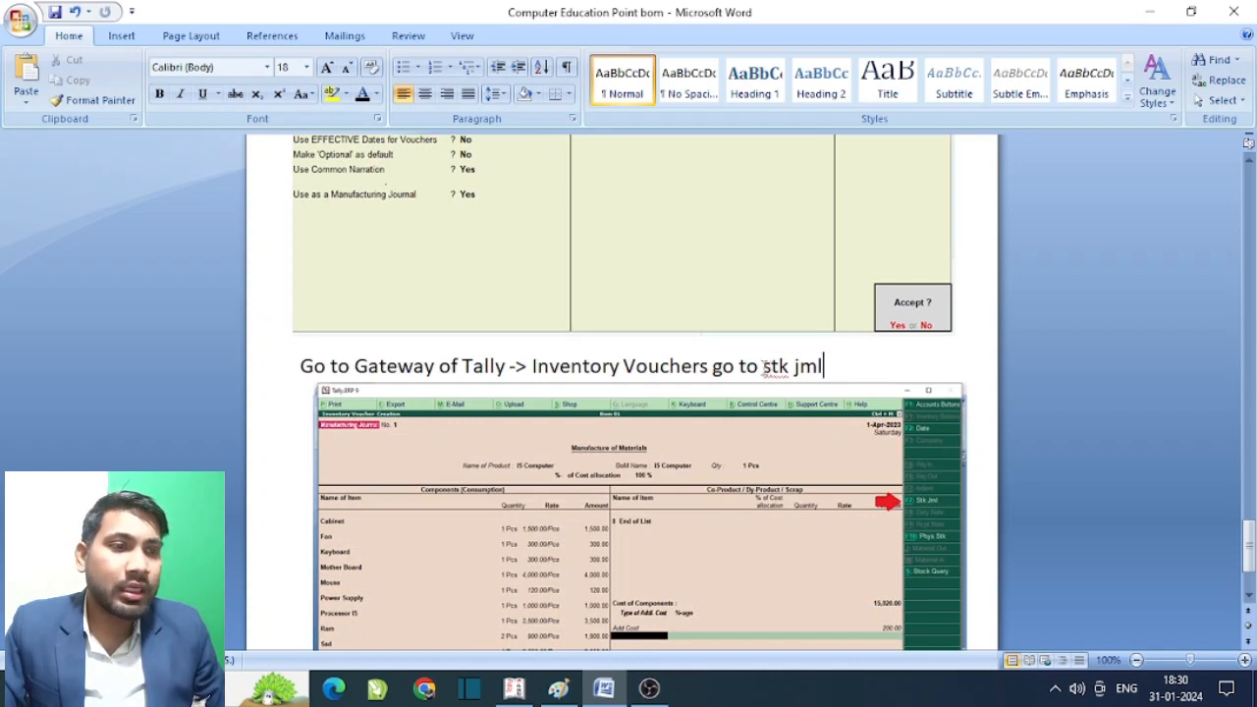
- Insert 'F7' before 'stk jml' in the heading, then scroll to the 15,220 cost totals
click(764, 366)
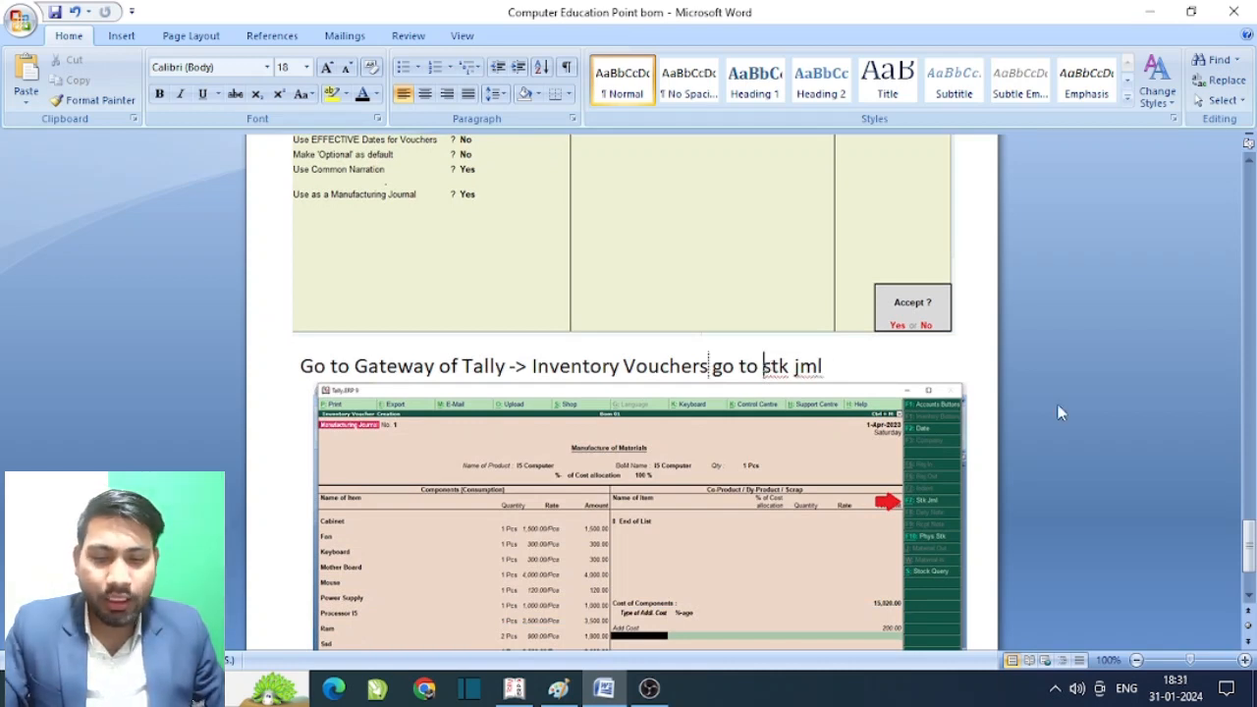
text(f)
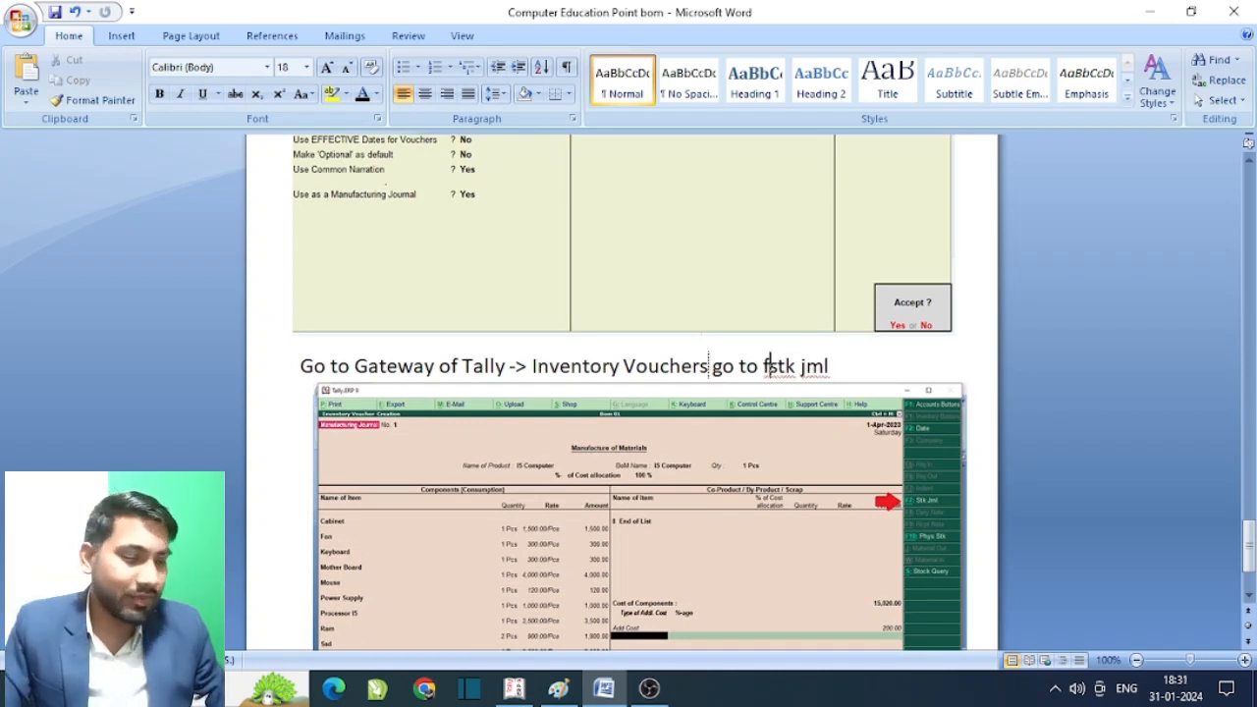
text(7)
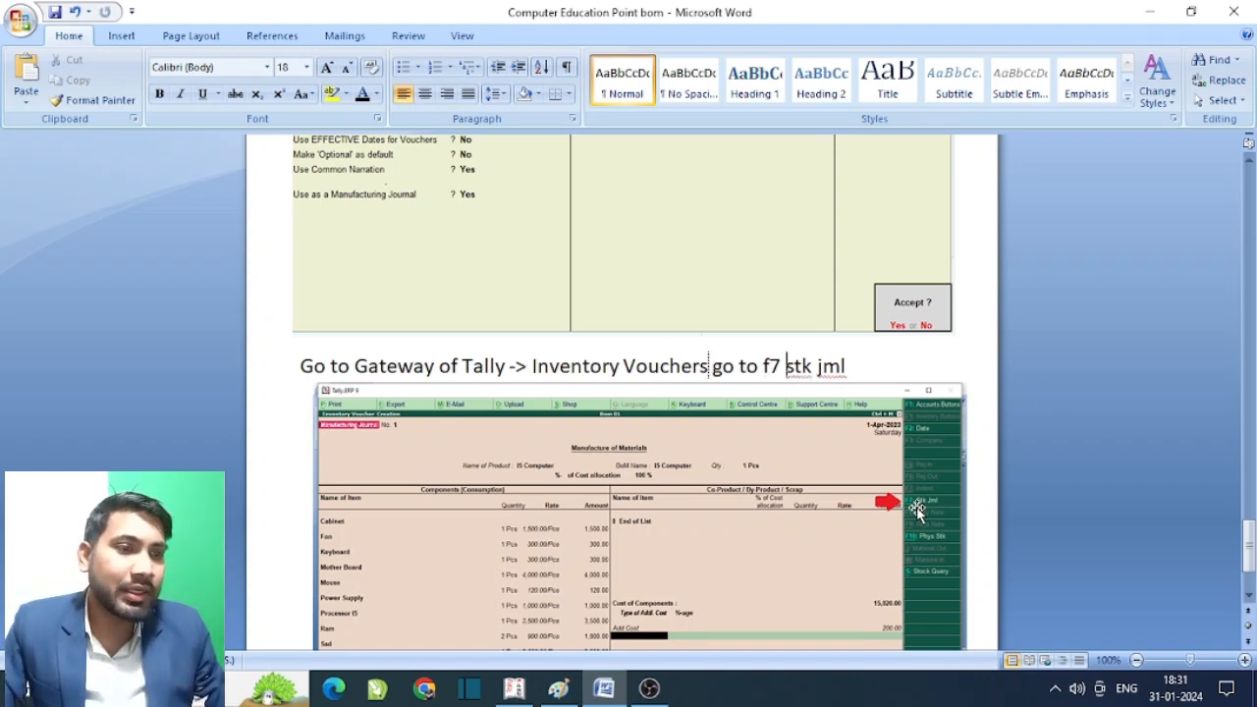
click(772, 367)
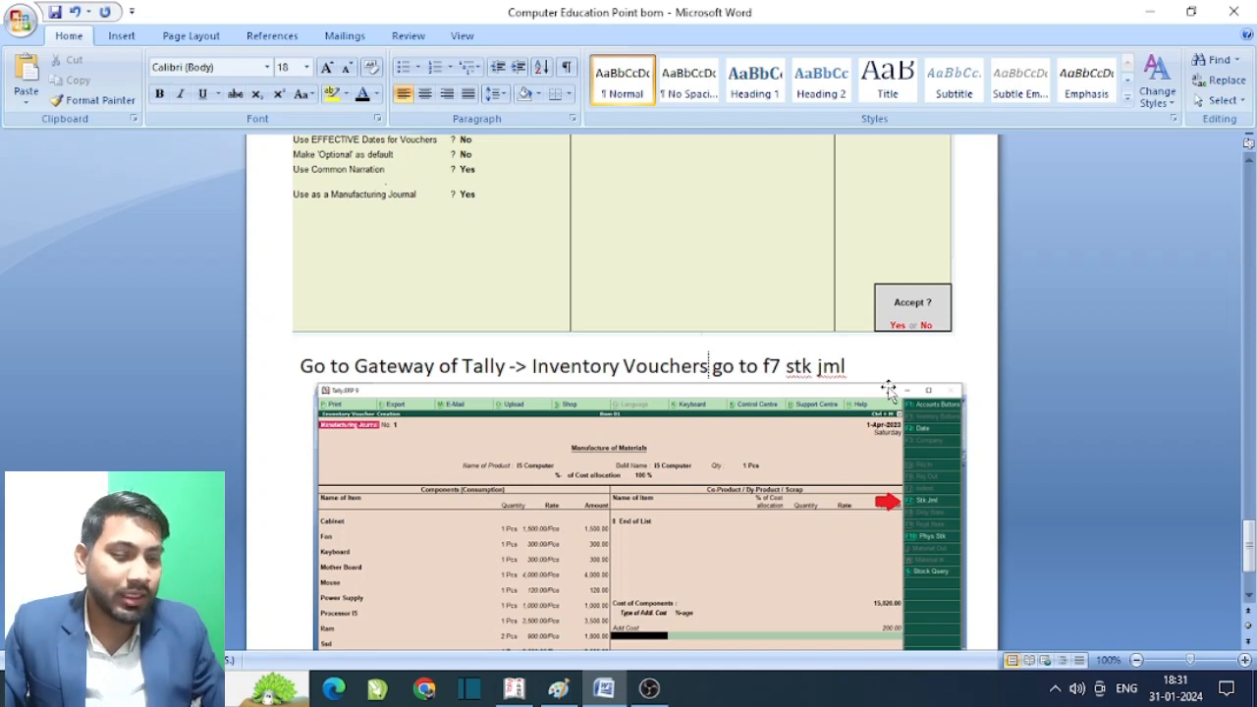
key(BackSpace)
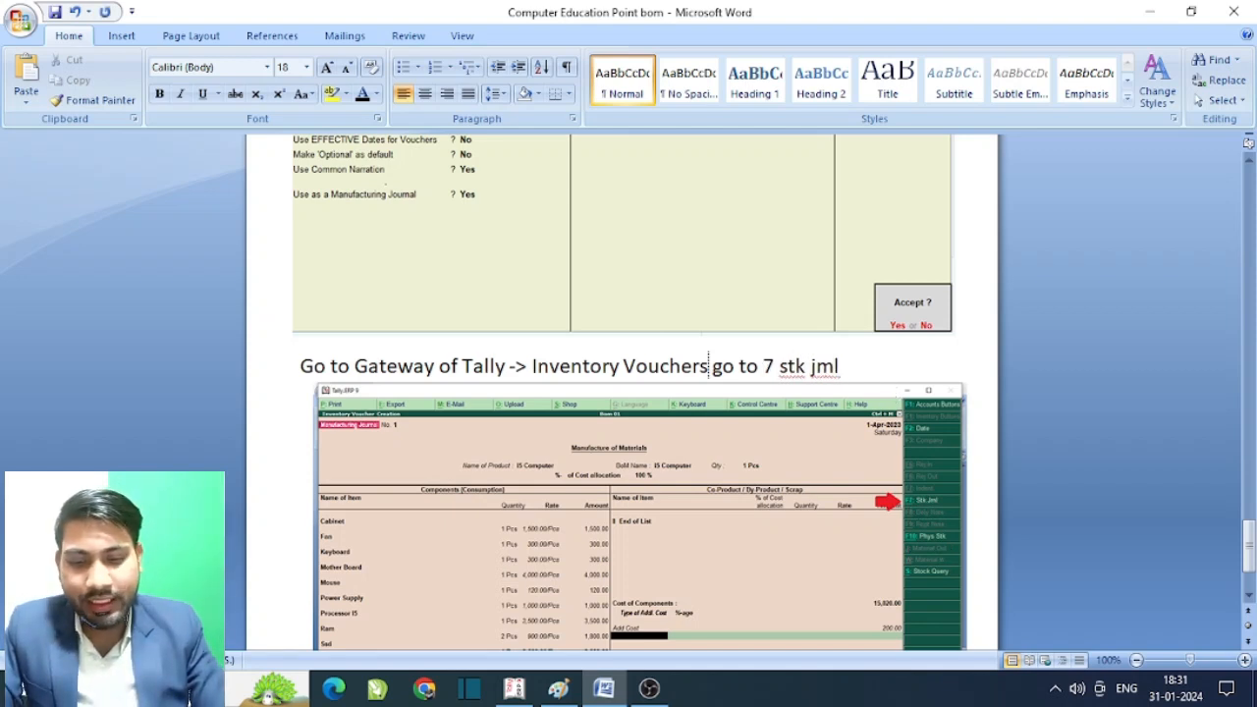
text(F)
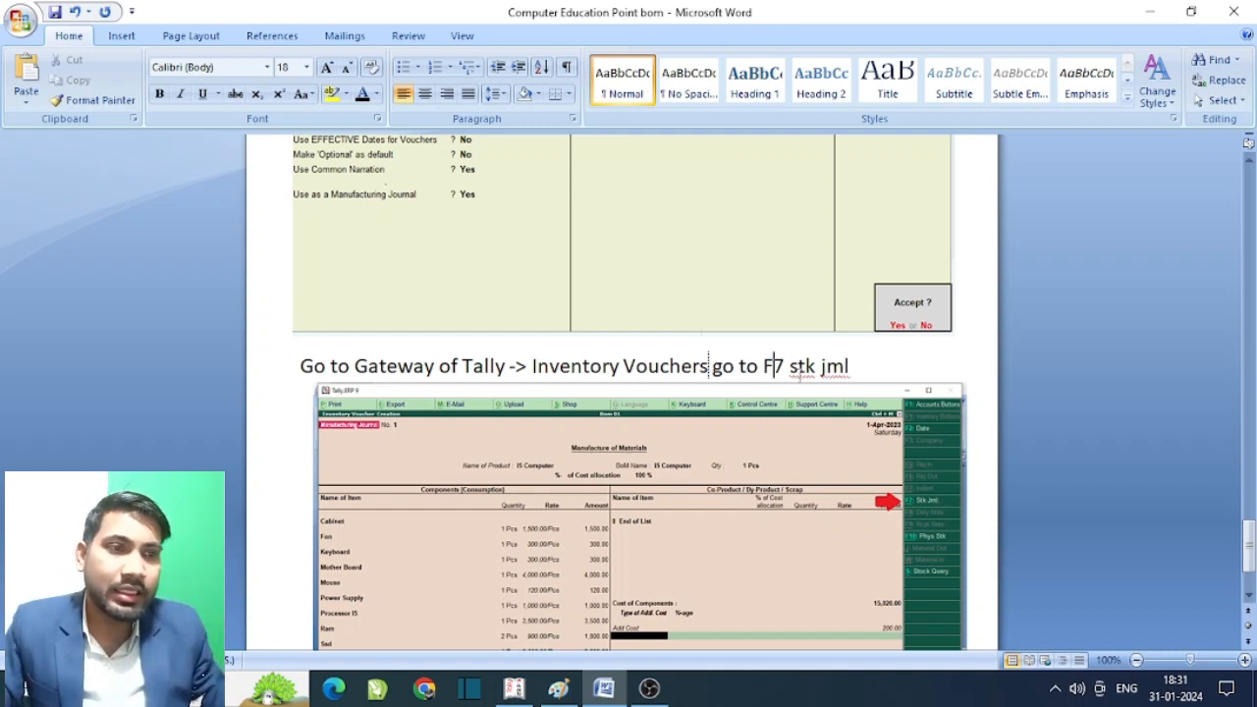
scroll(868, 369, down, 2)
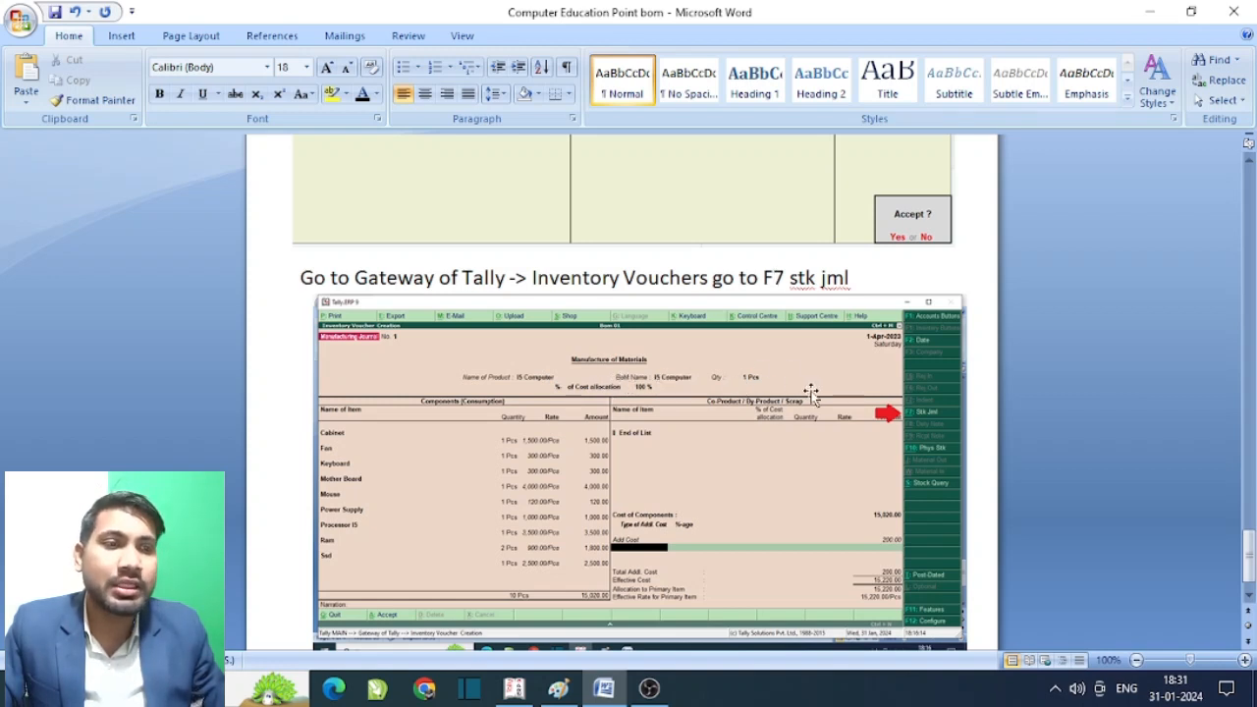
scroll(810, 393, down, 1)
- Zoom the page to about 244% to read the Manufacturing Journal screenshot
mouse_move(1191, 661)
mouse_down()
mouse_move(1219, 662)
mouse_move(1205, 662)
mouse_up()
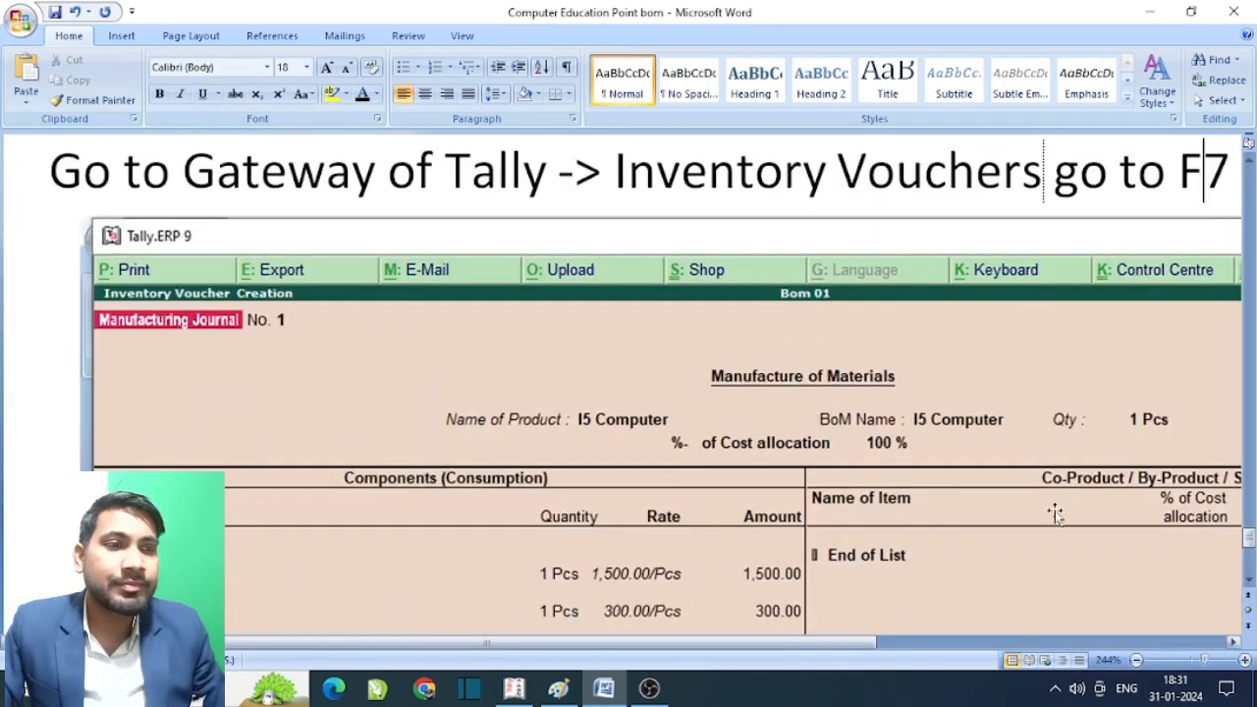
scroll(1072, 542, down, 3)
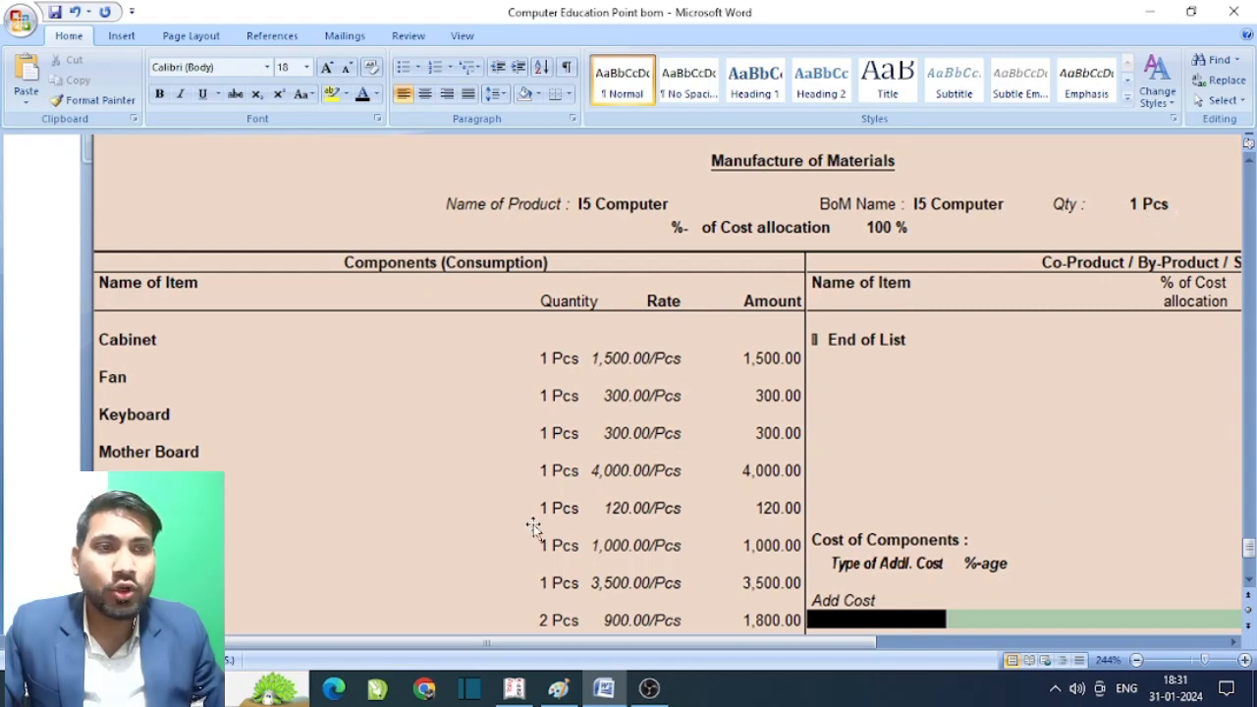
scroll(568, 433, down, 4)
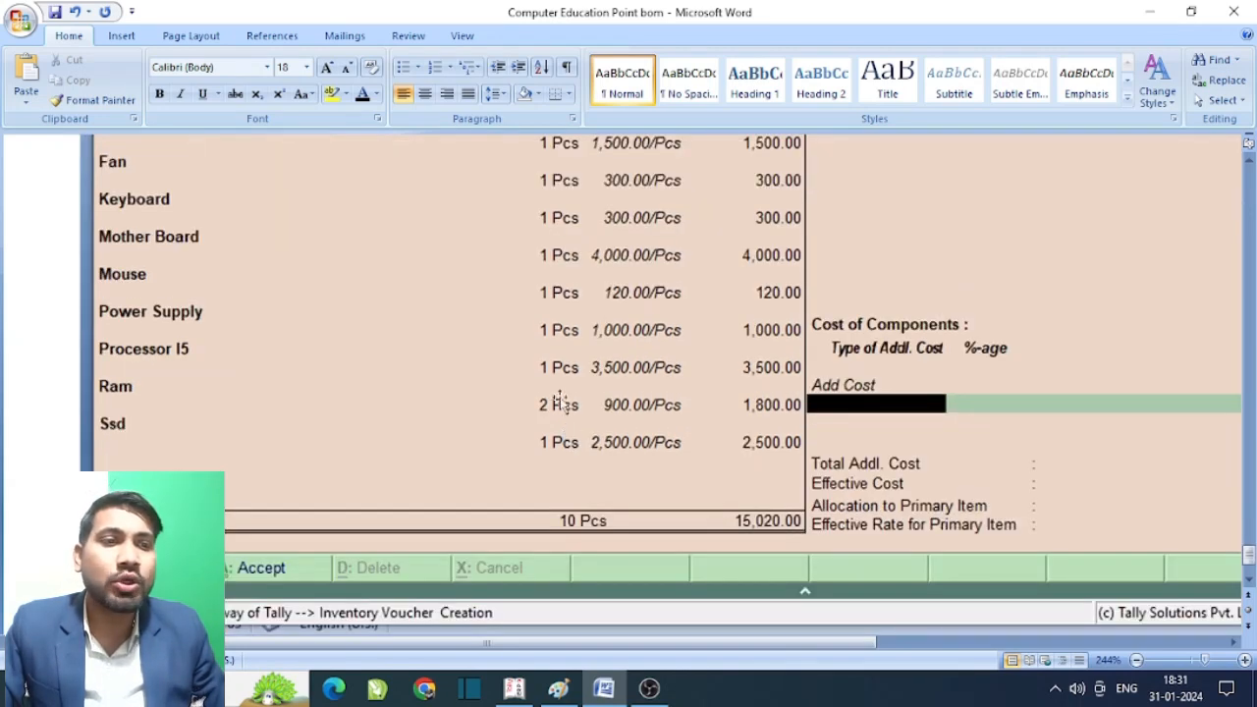
scroll(876, 406, up, 2)
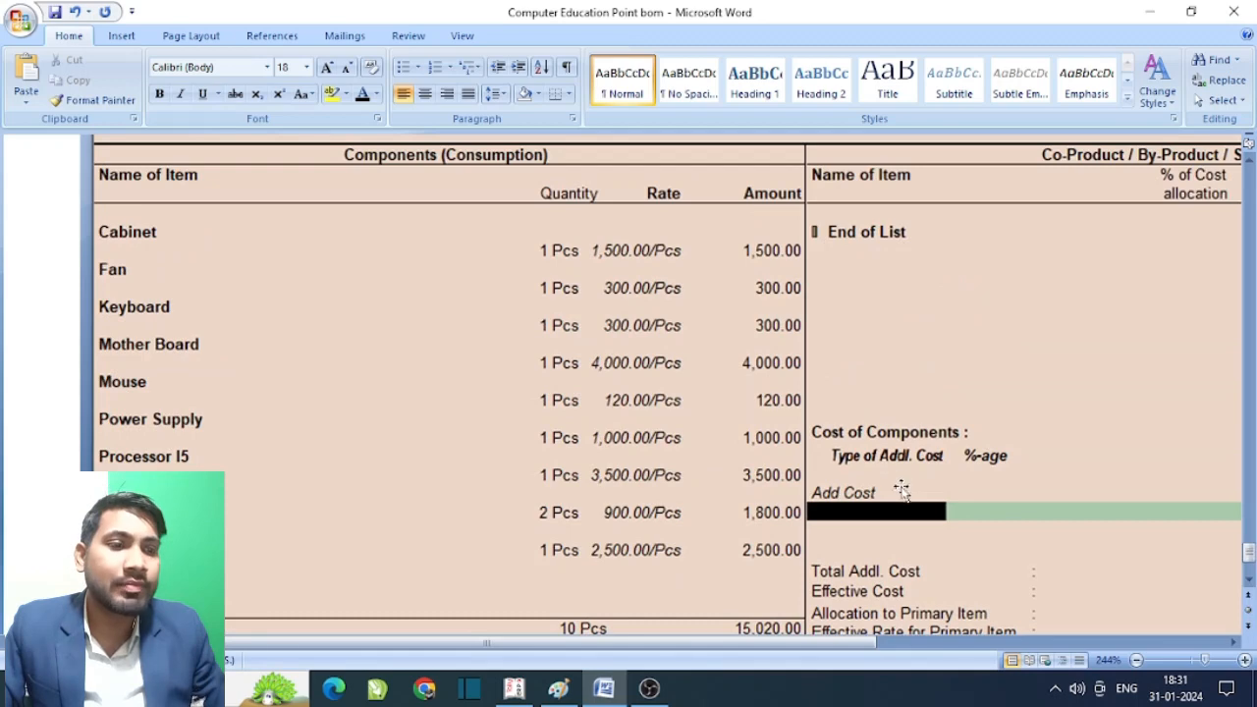
scroll(900, 488, right, 5)
scroll(1024, 601, right, 2)
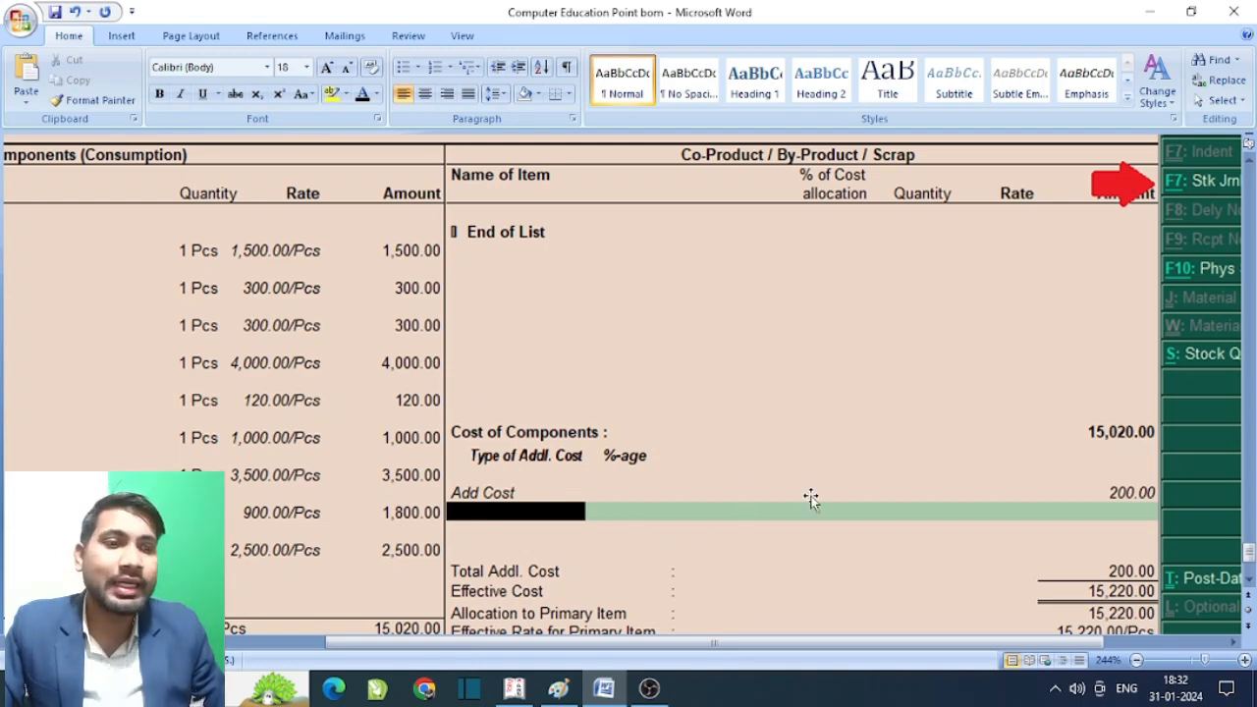
- Review the screenshot down to the 15,220 effective cost, then minimize Word to the desktop
scroll(913, 468, down, 1)
scroll(914, 469, down, 1)
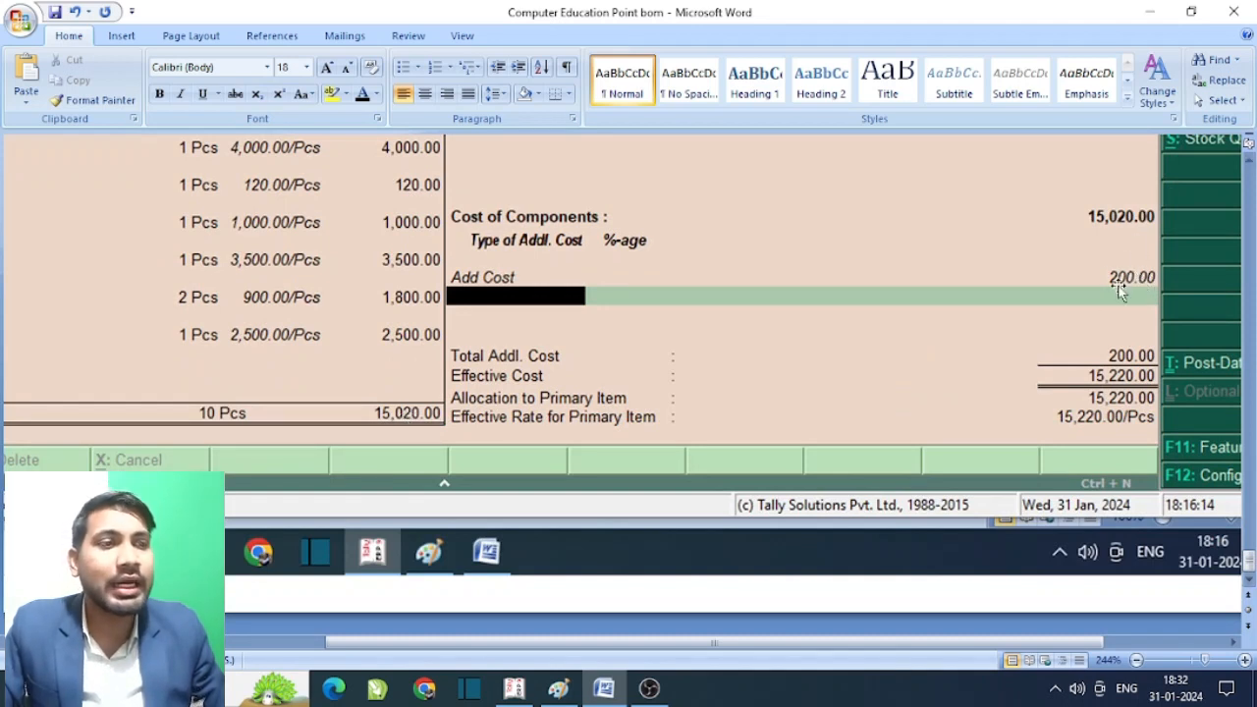
scroll(1094, 324, down, 1)
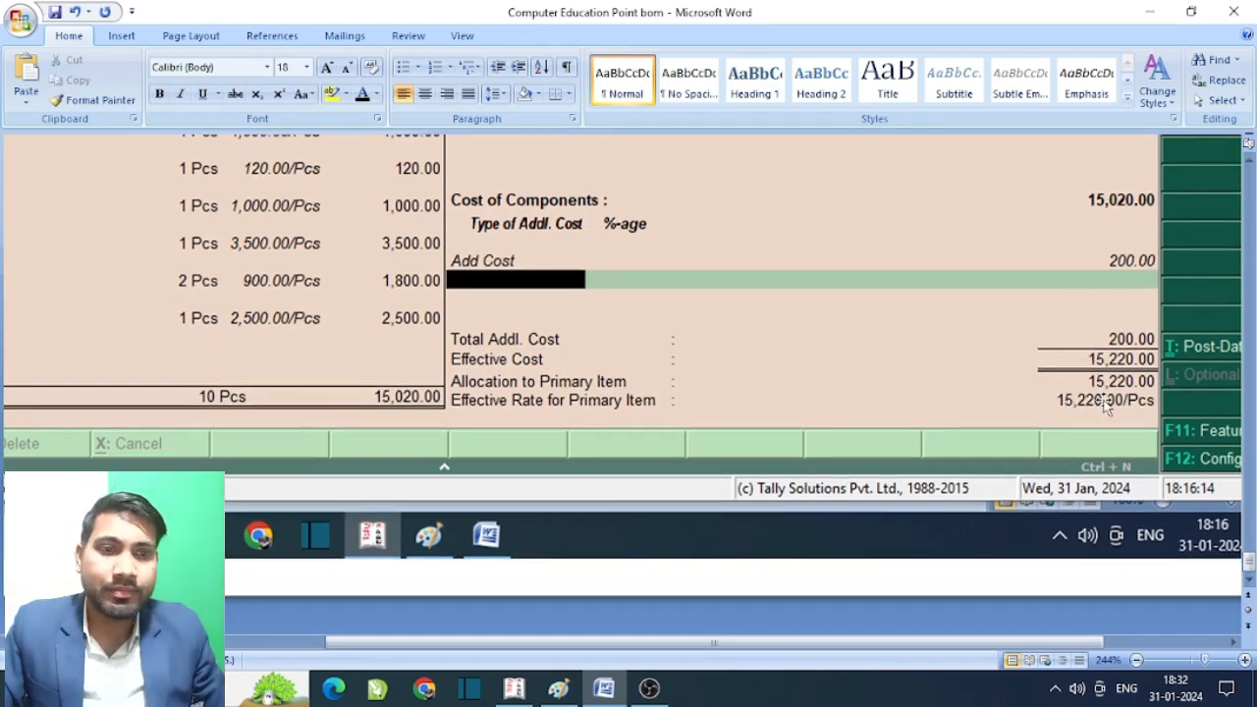
scroll(1054, 339, up, 5)
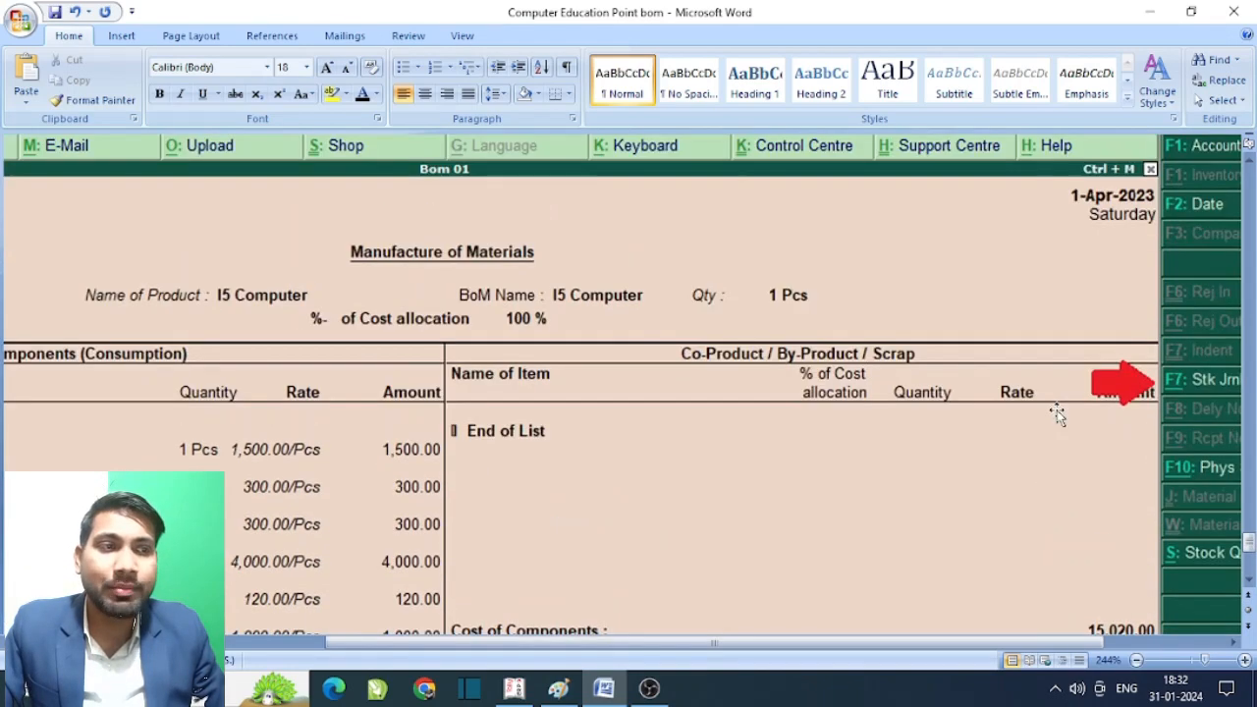
scroll(1056, 413, up, 20)
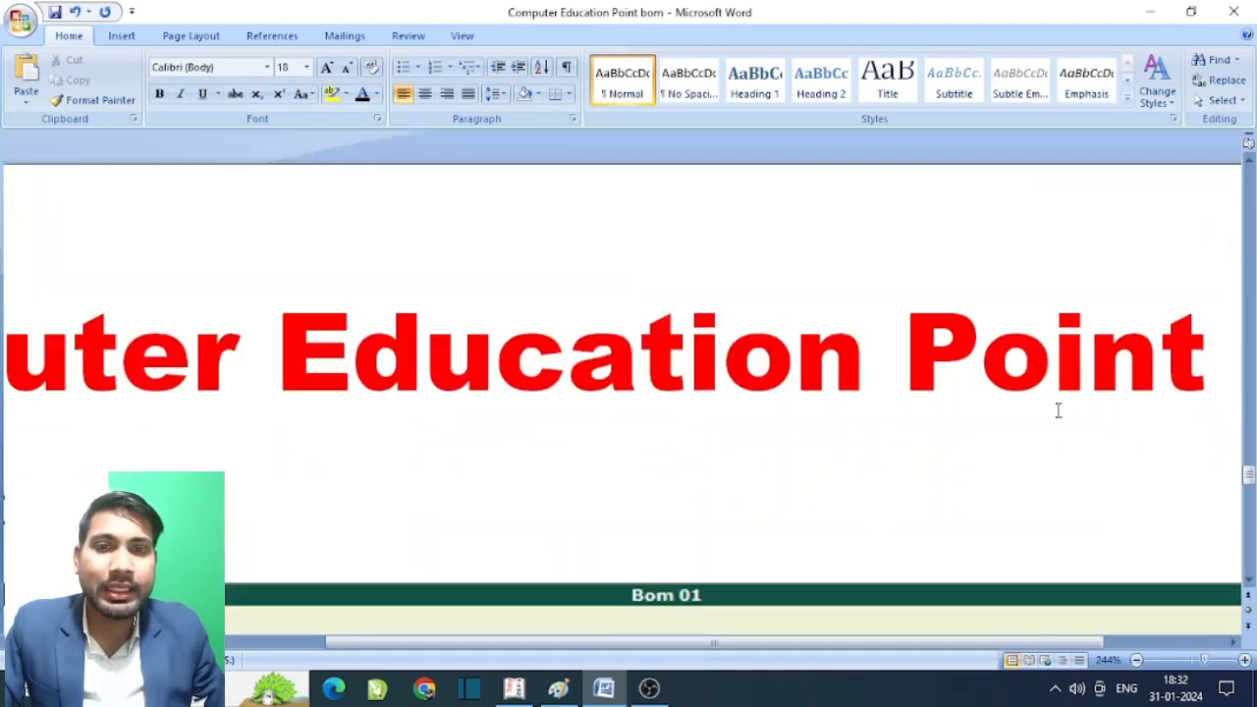
scroll(1058, 412, up, 15)
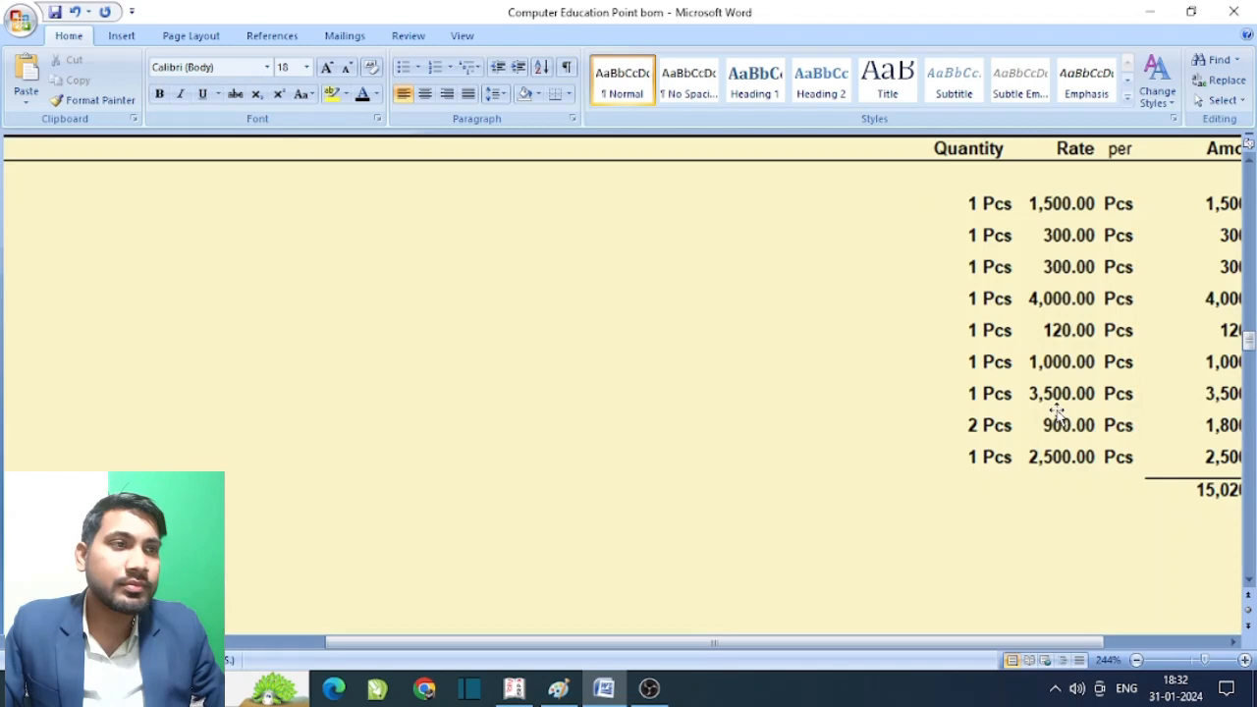
click(1149, 14)
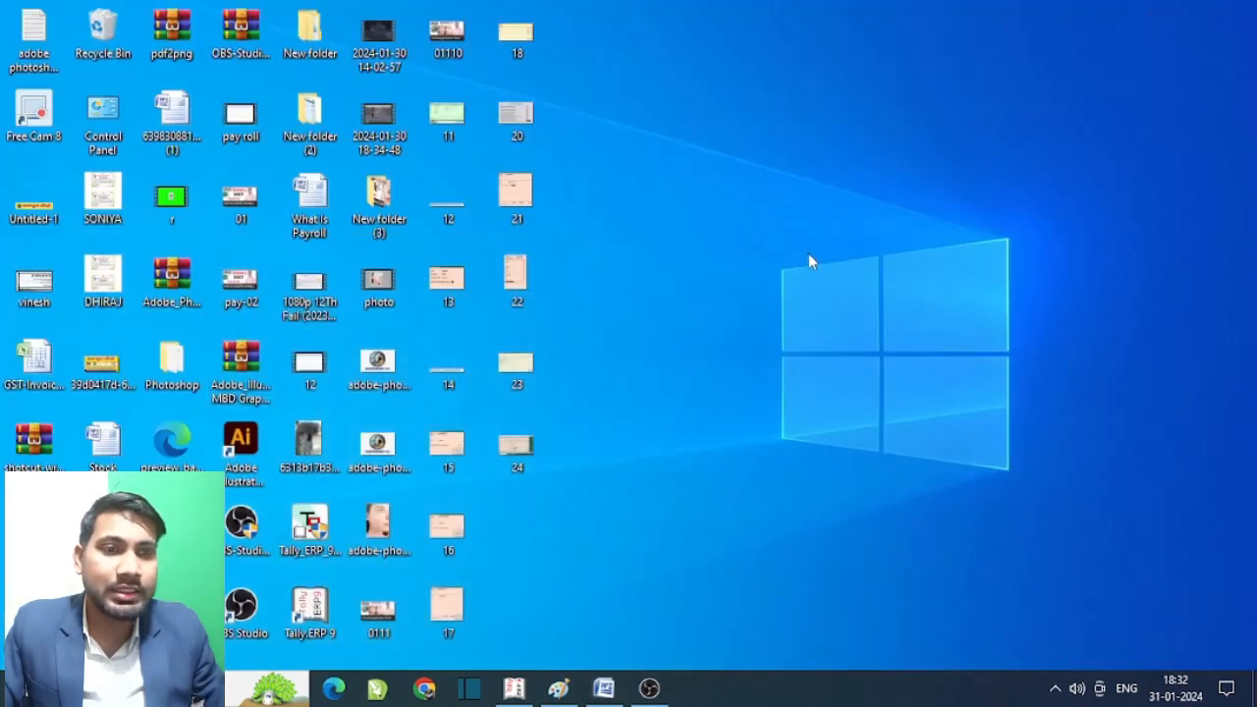
- Switch to Tally and create a company named Bom01, entering its street address
click(513, 687)
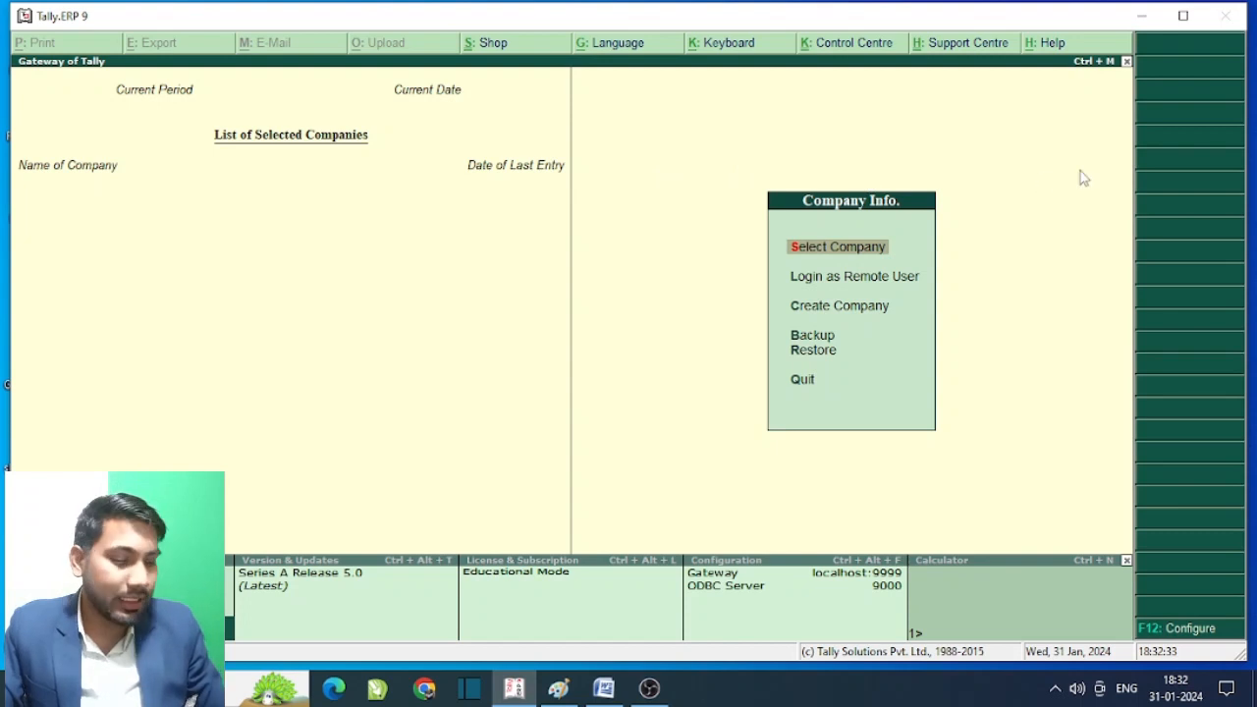
key(Down)
key(Down)
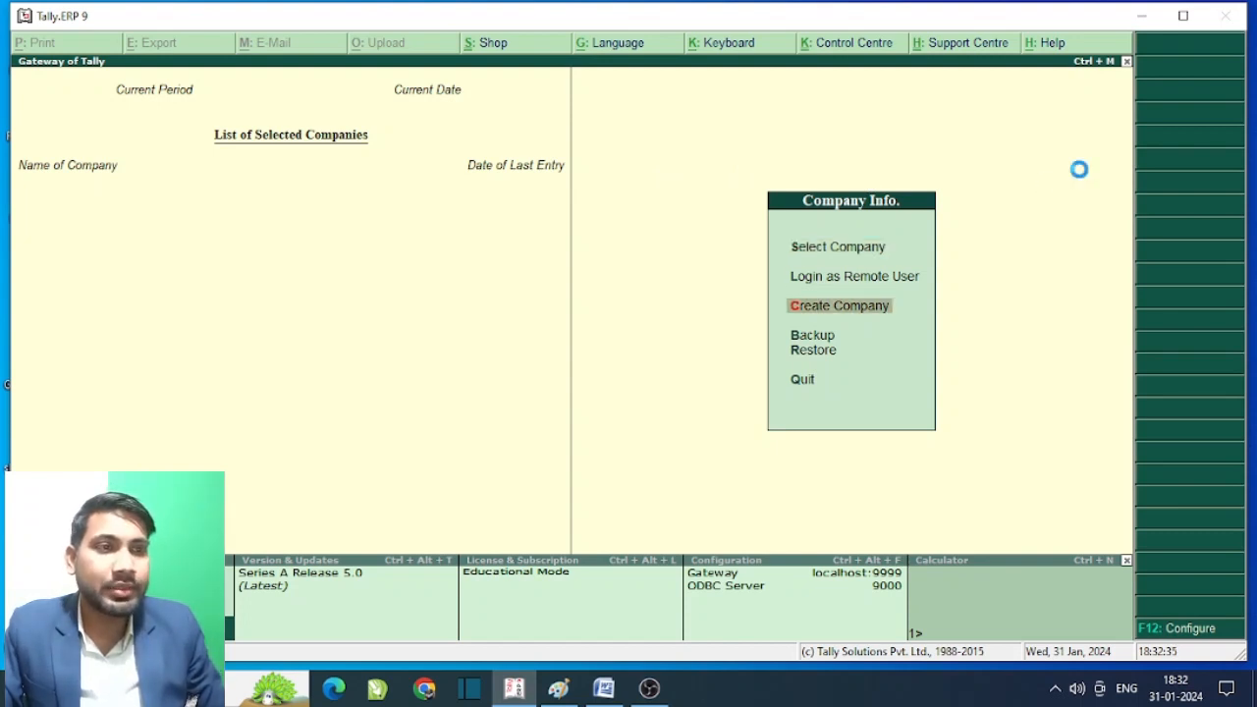
key(Return)
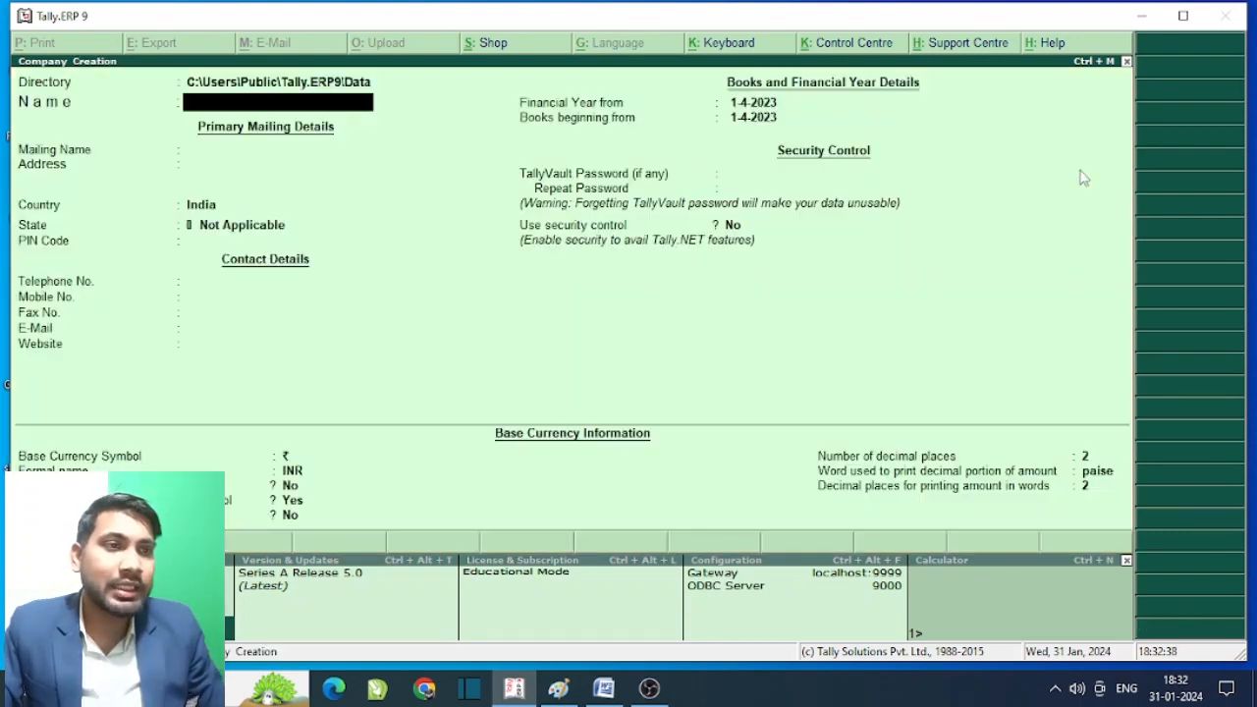
text(Bo)
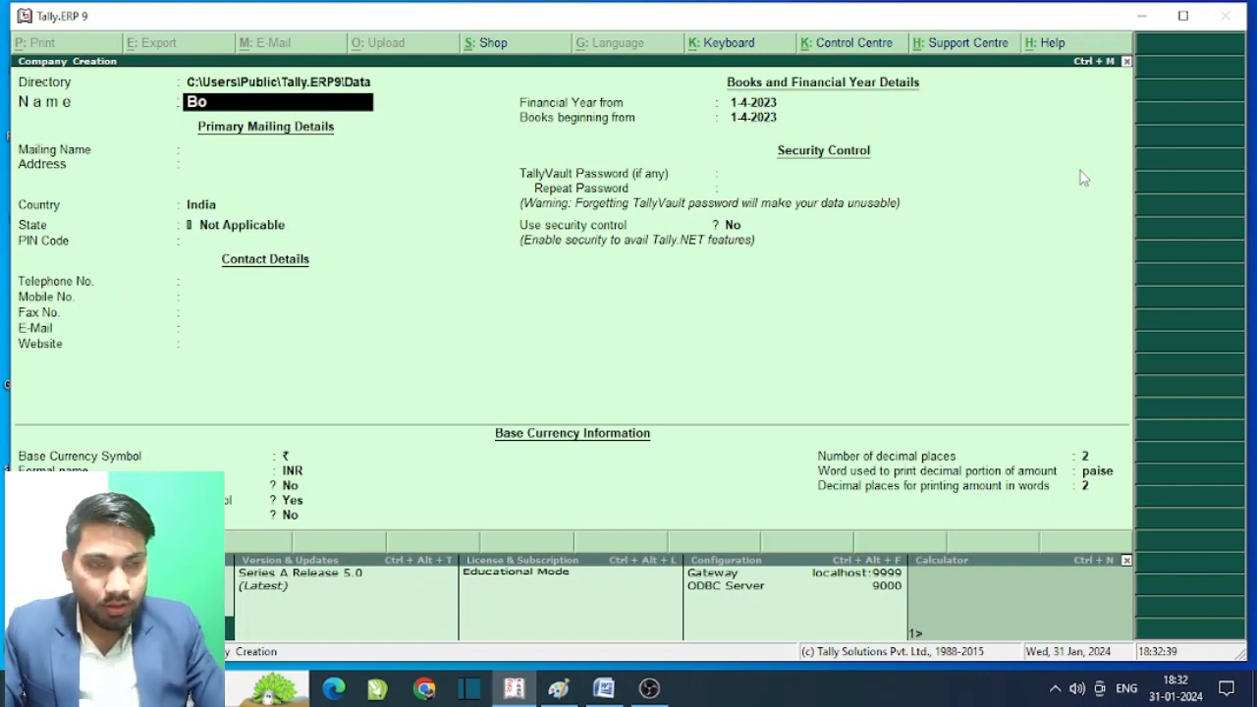
text(m01)
key(Return)
key(Return)
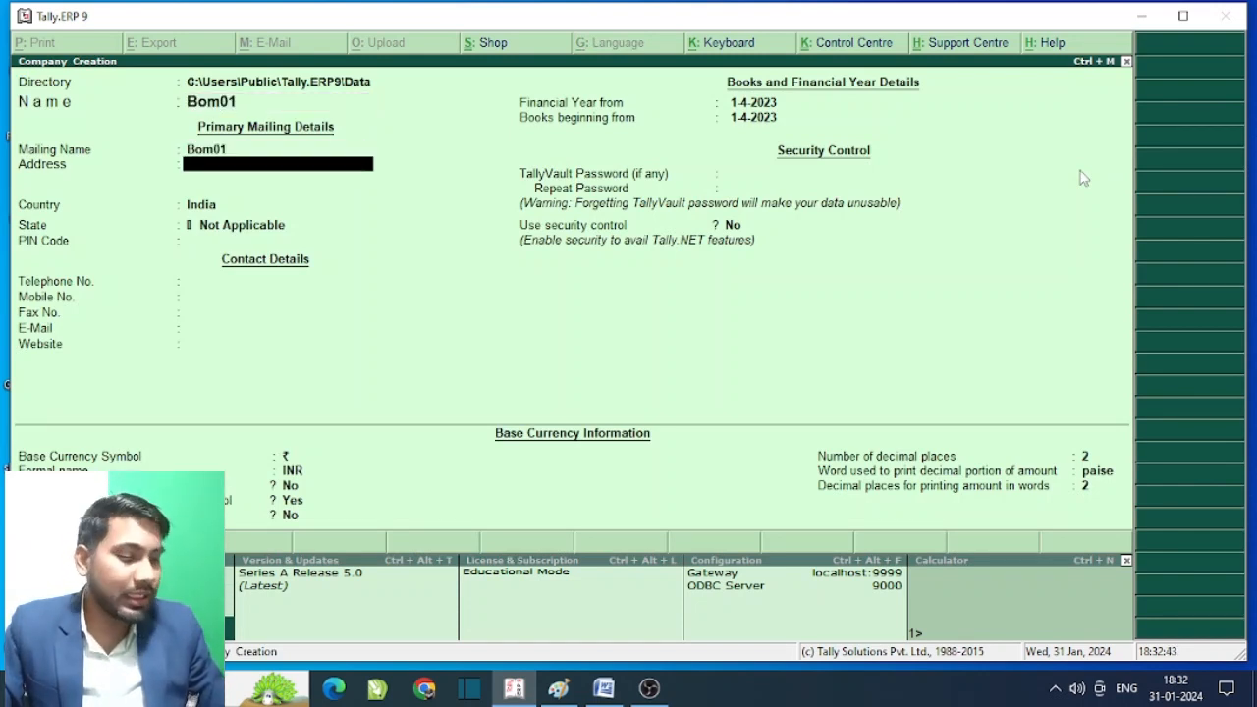
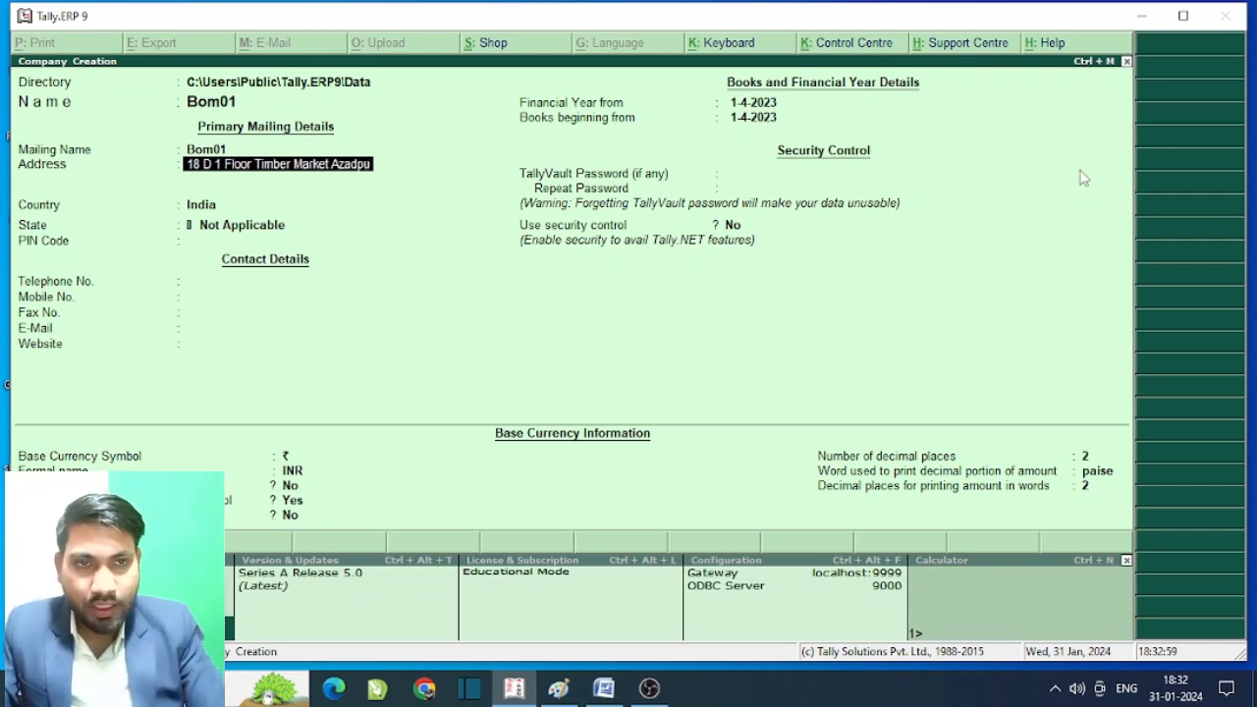
- Set the state to Delhi and fill in the company's PIN code, telephone and mobile numbers
key(Return)
key(Return)
key(Return)
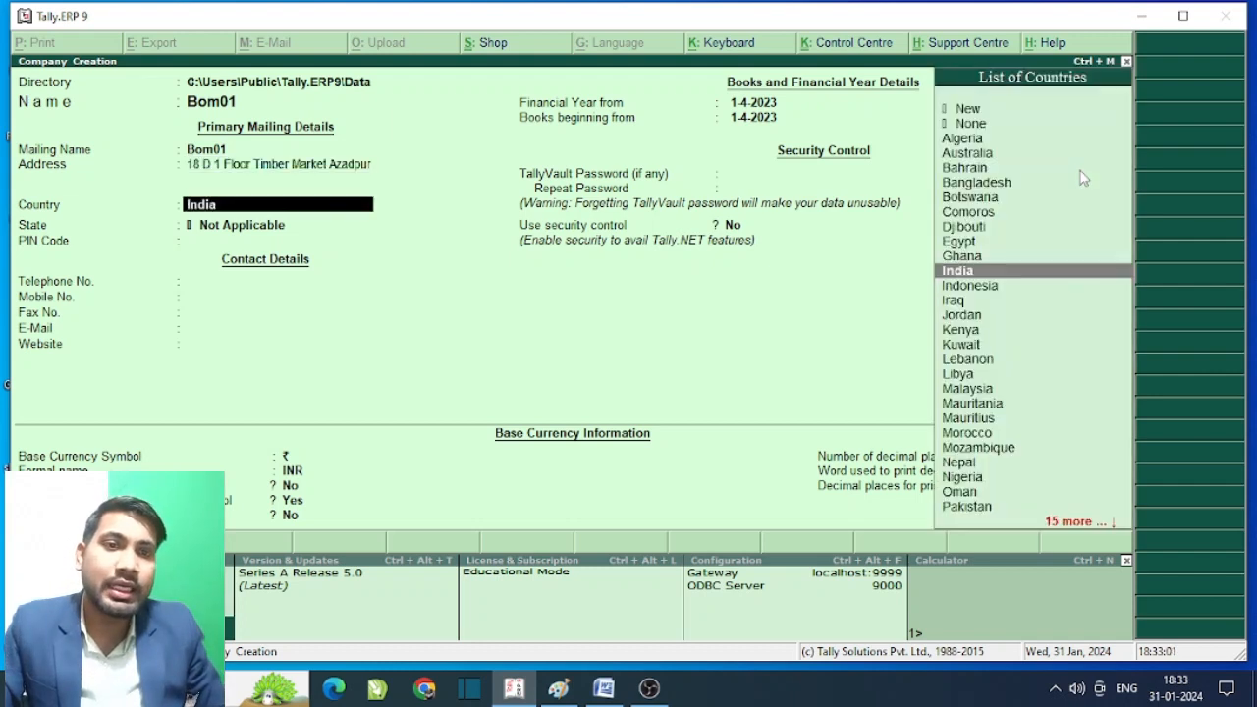
text(de)
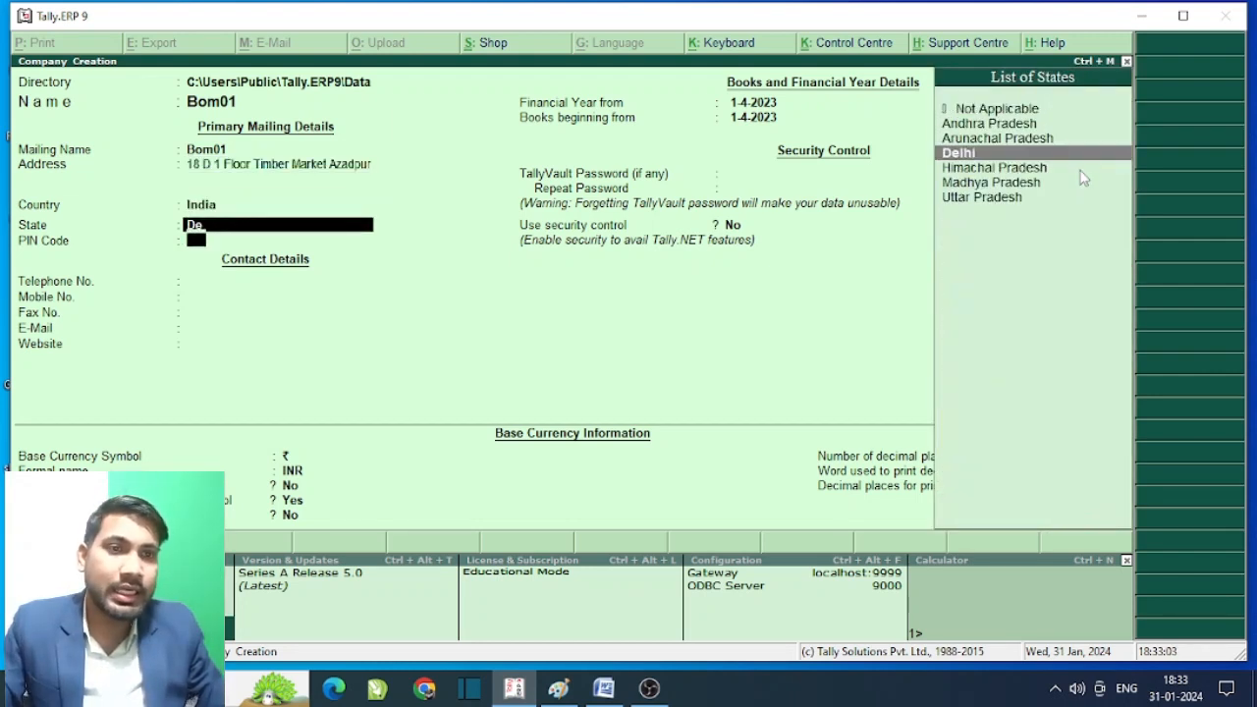
key(Return)
text(110)
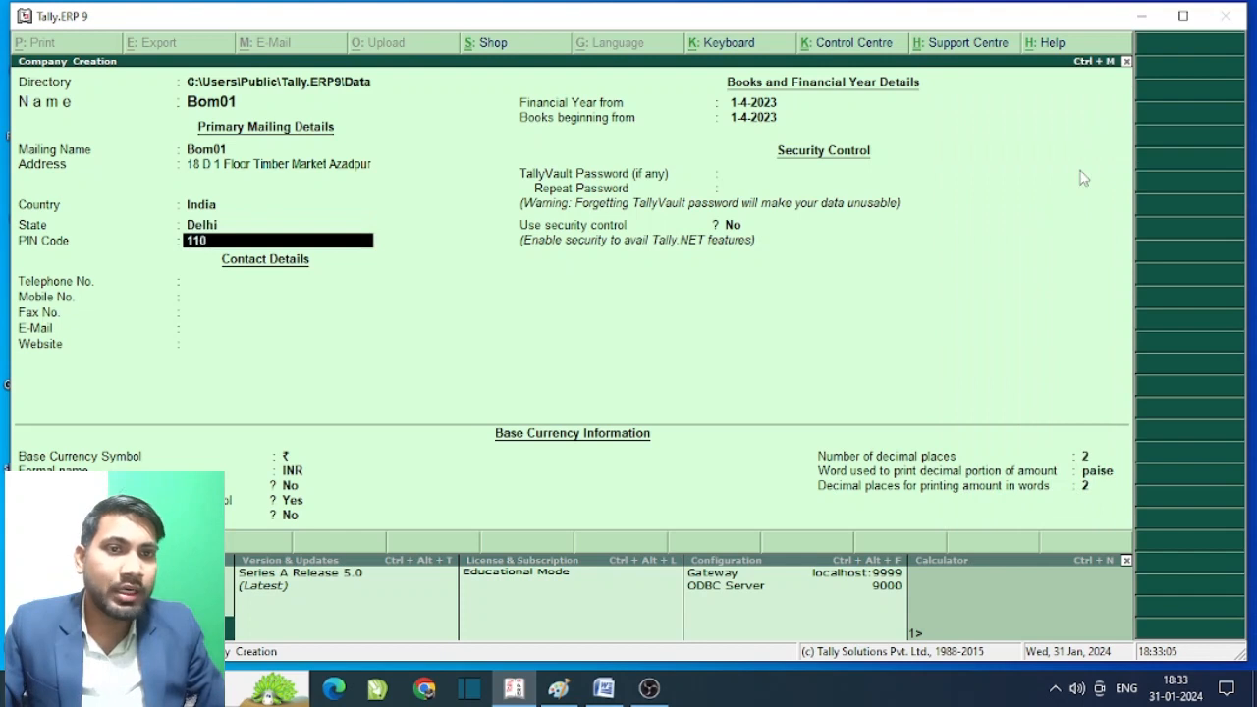
text(033)
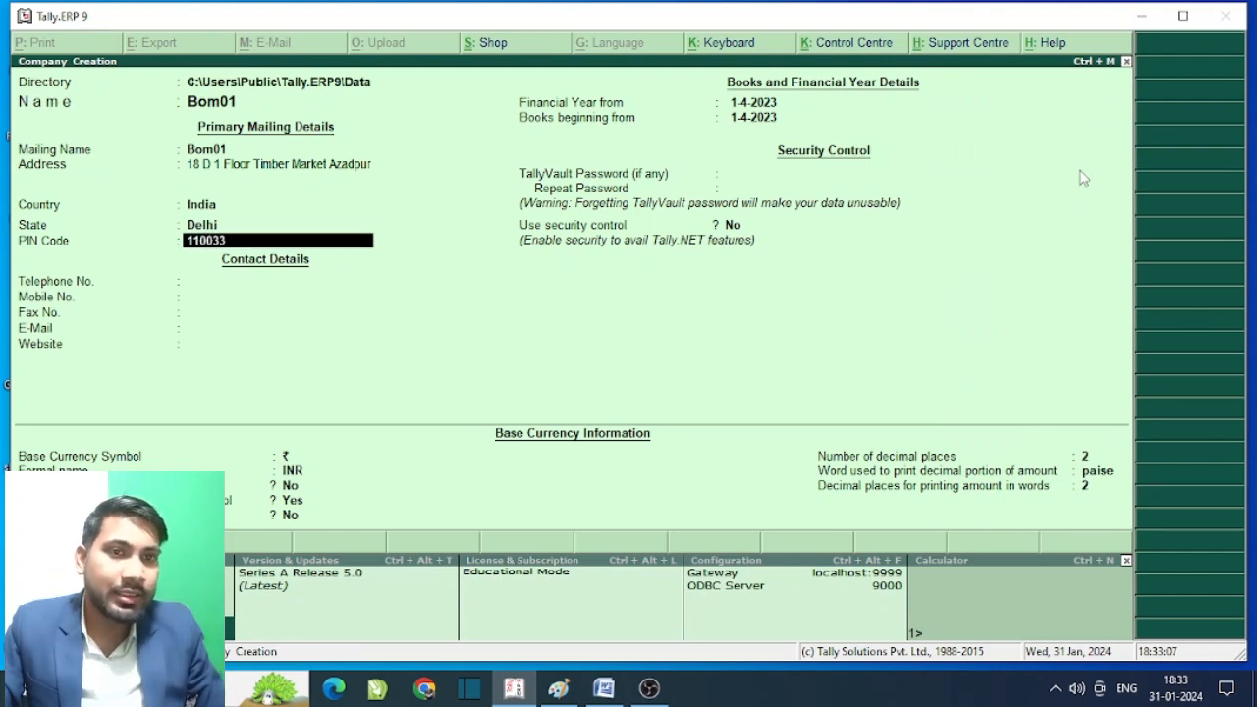
key(Return)
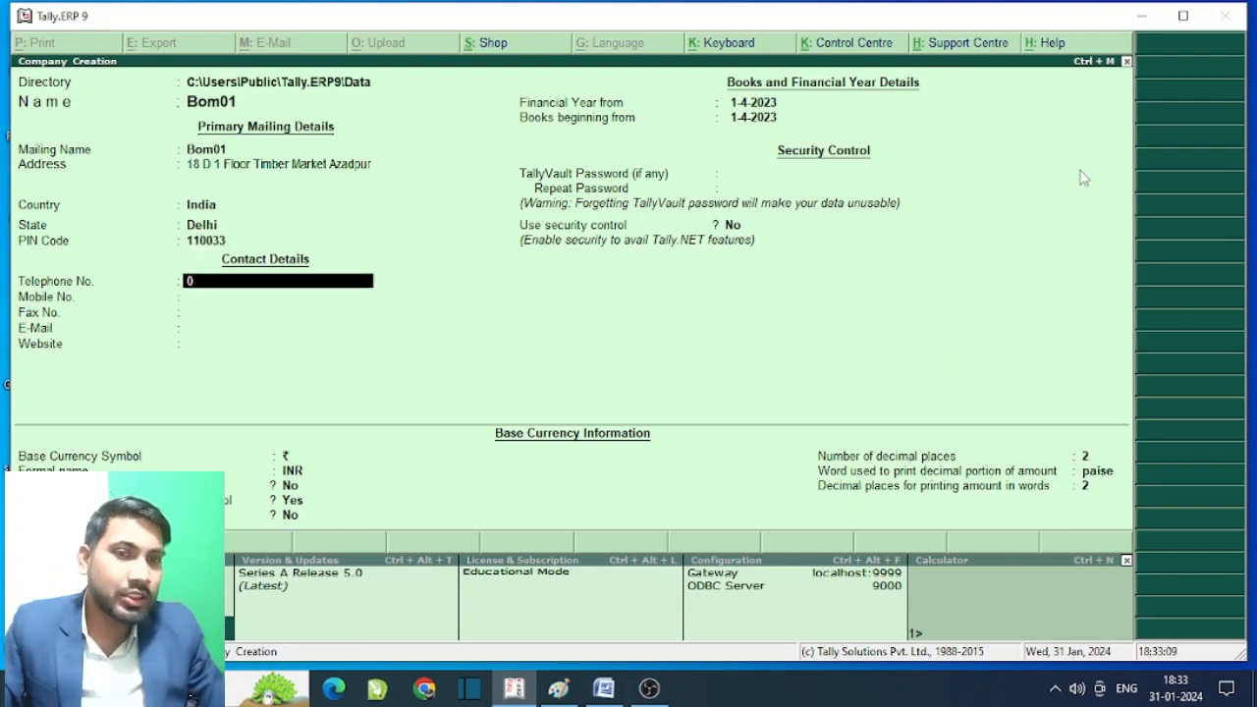
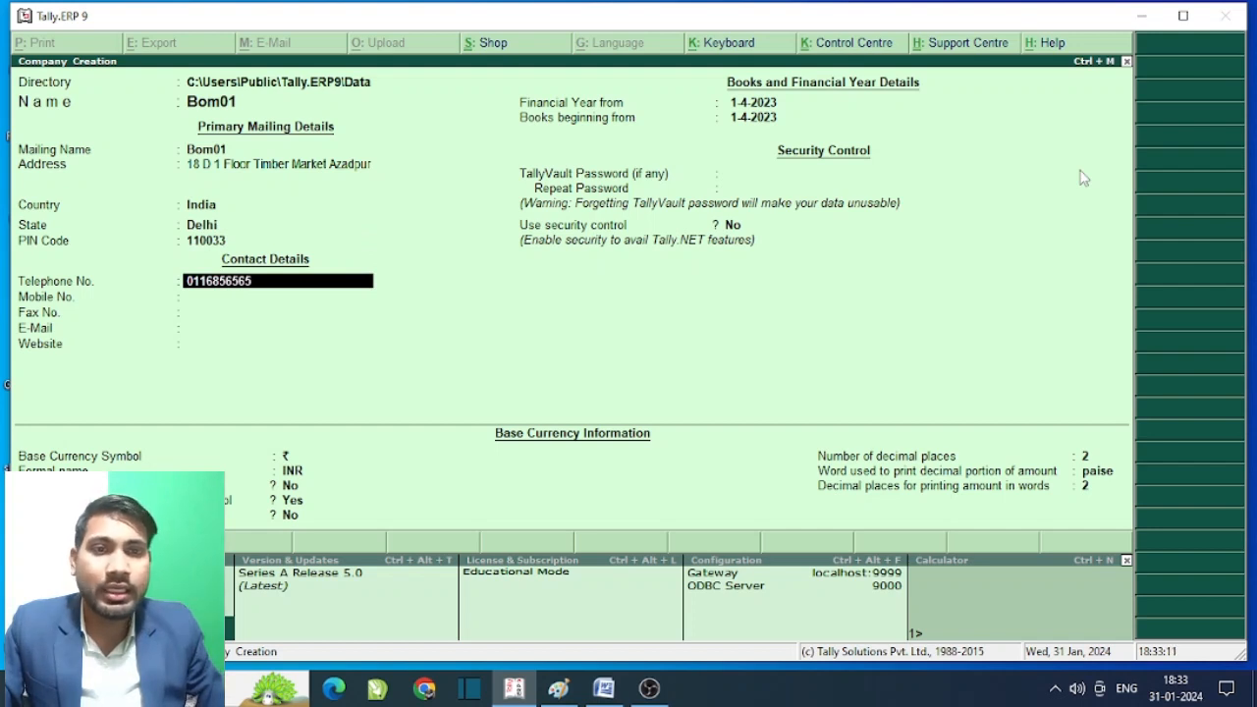
key(Return)
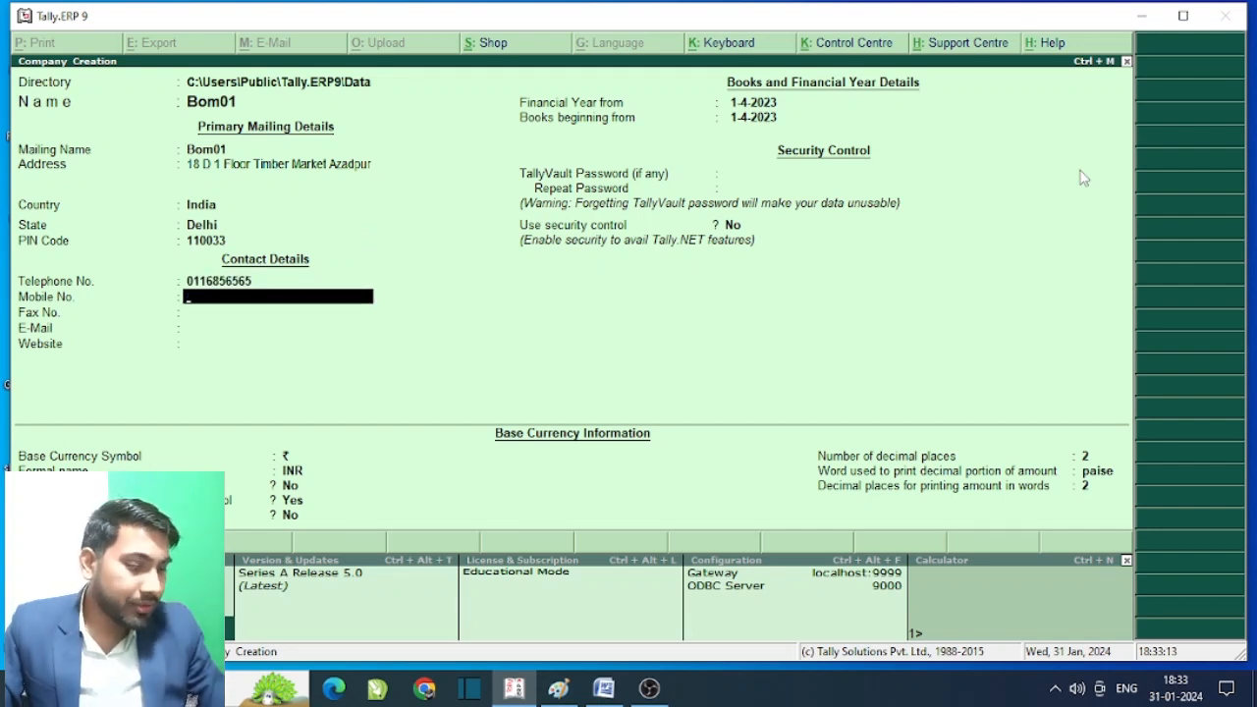
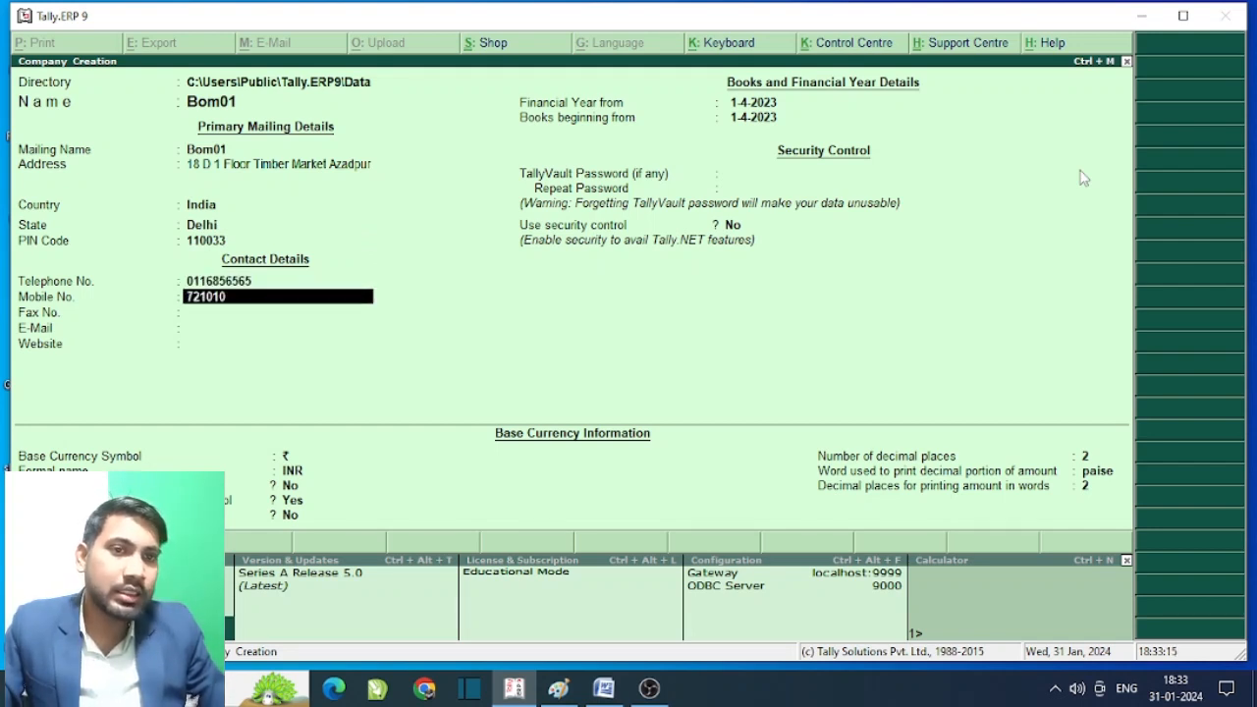
key(Return)
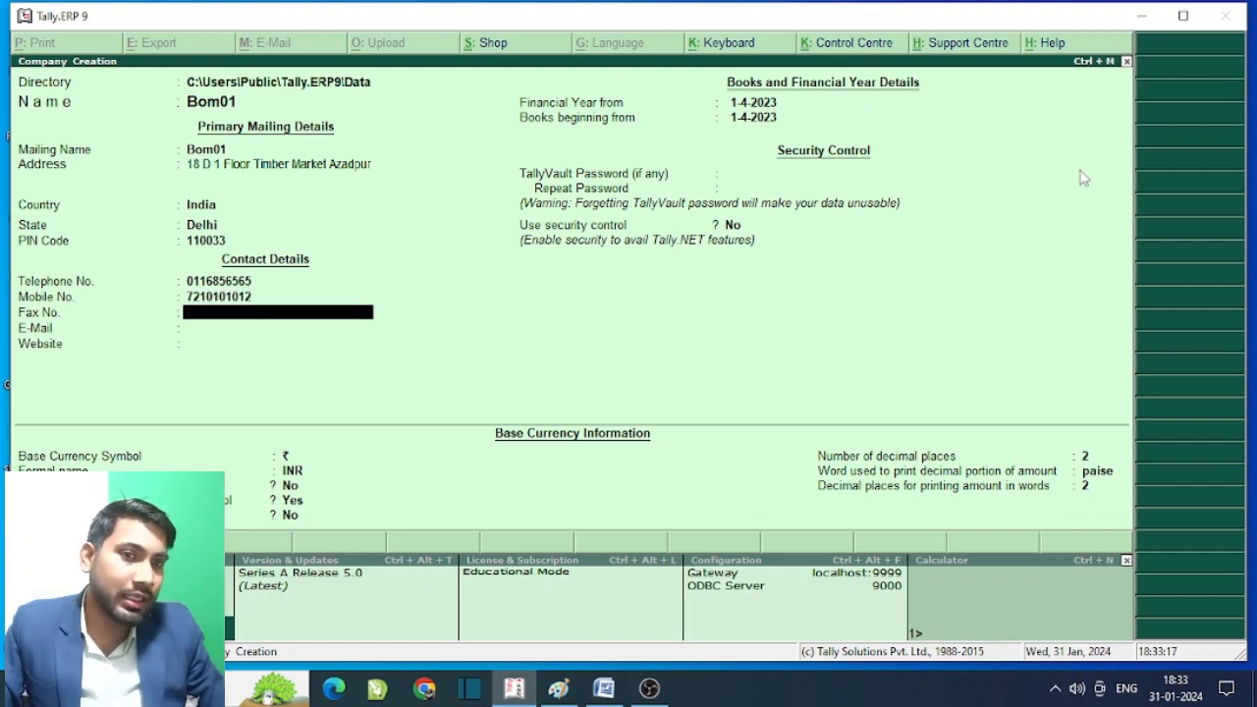
text(56565)
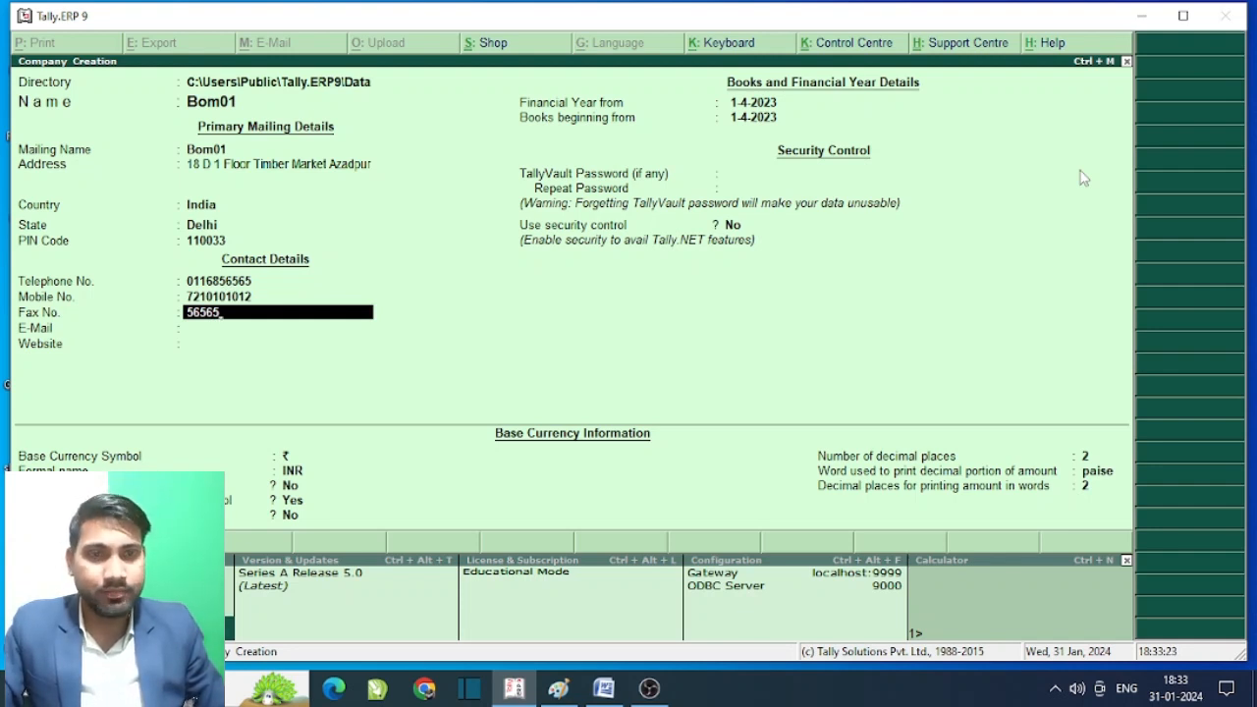
key(Return)
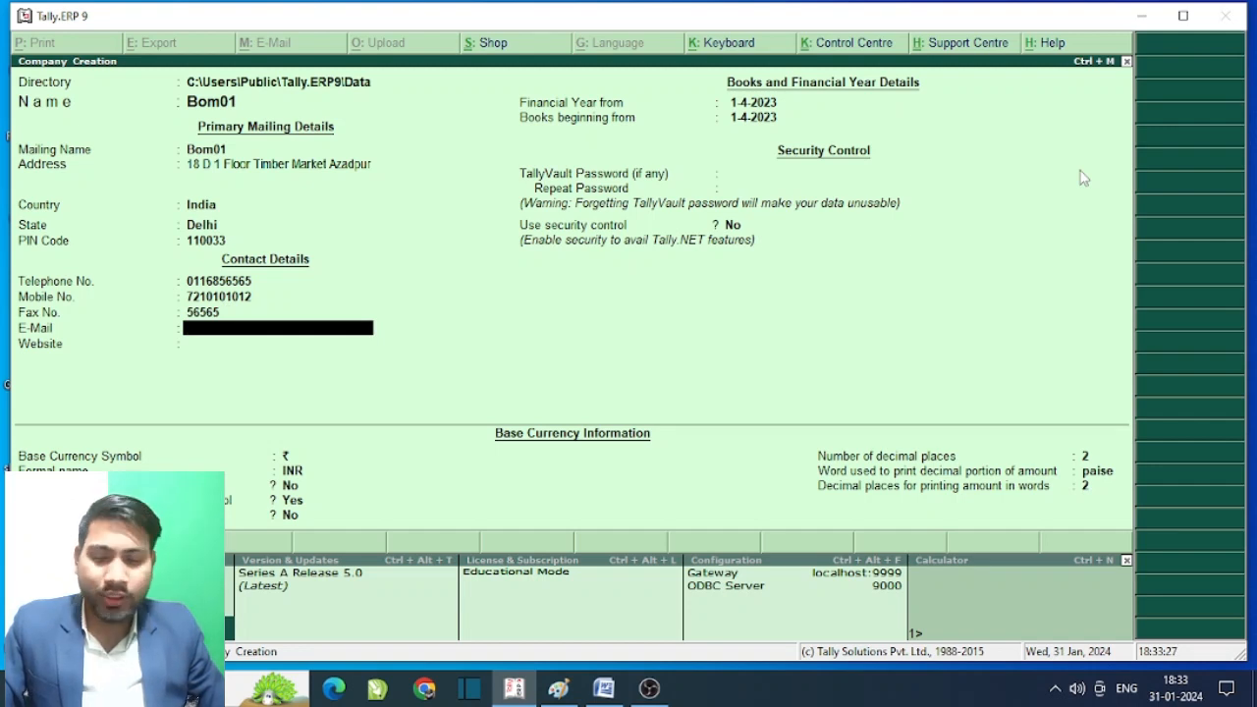
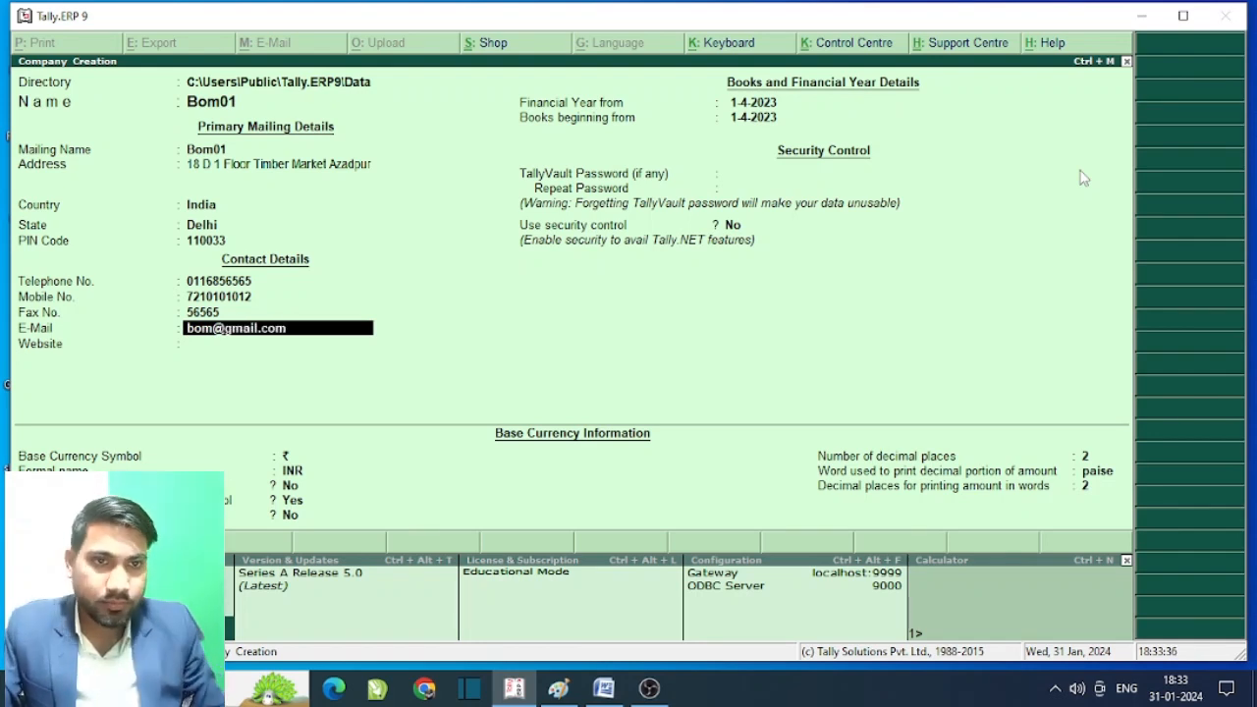
key(Return)
text(www)
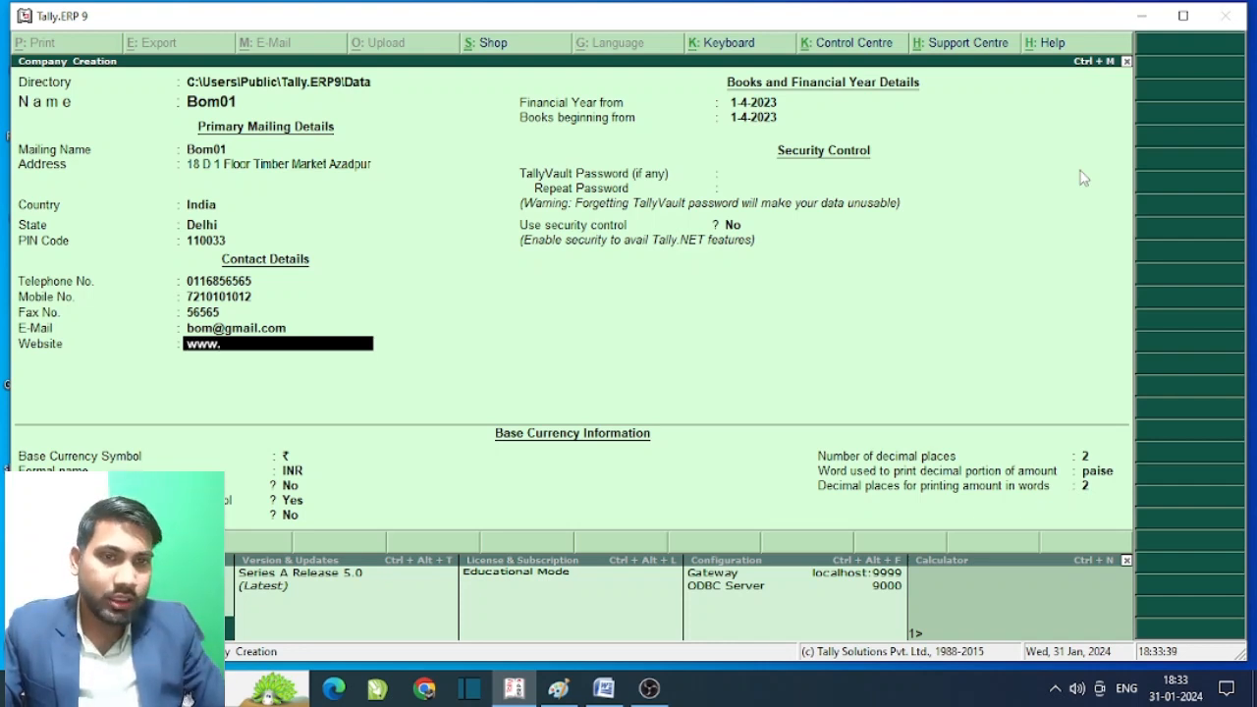
text(.bom)
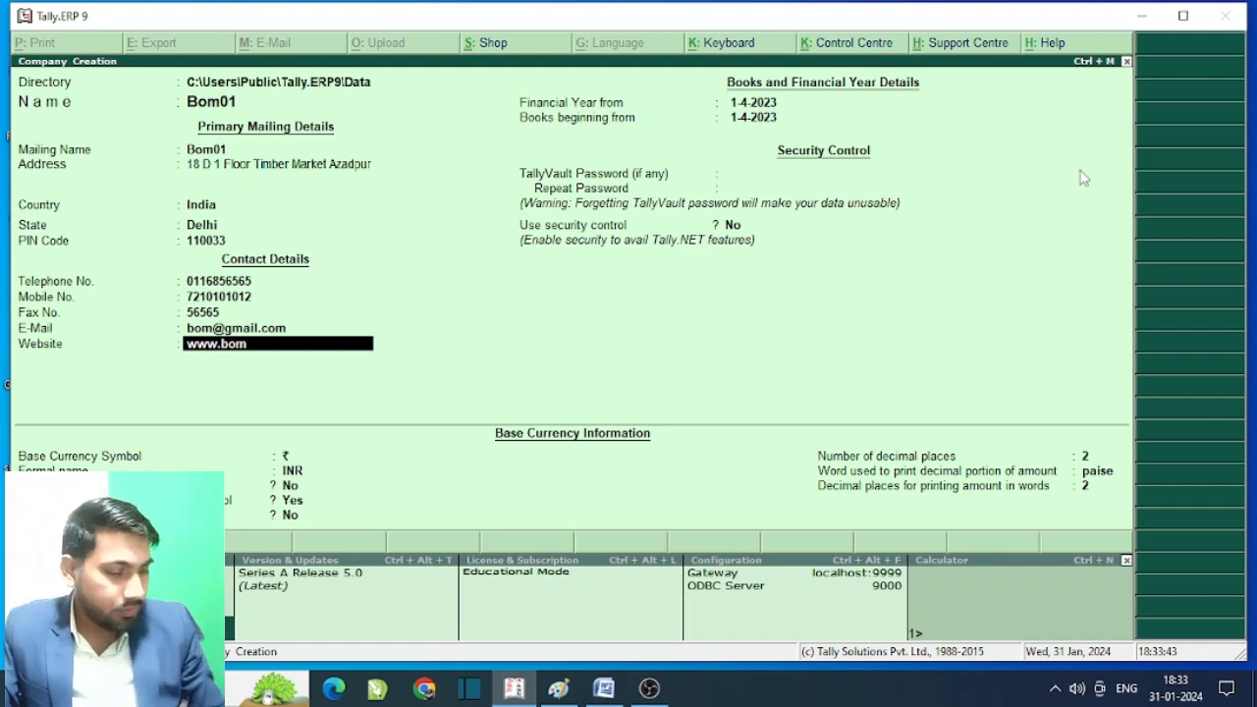
text(.com)
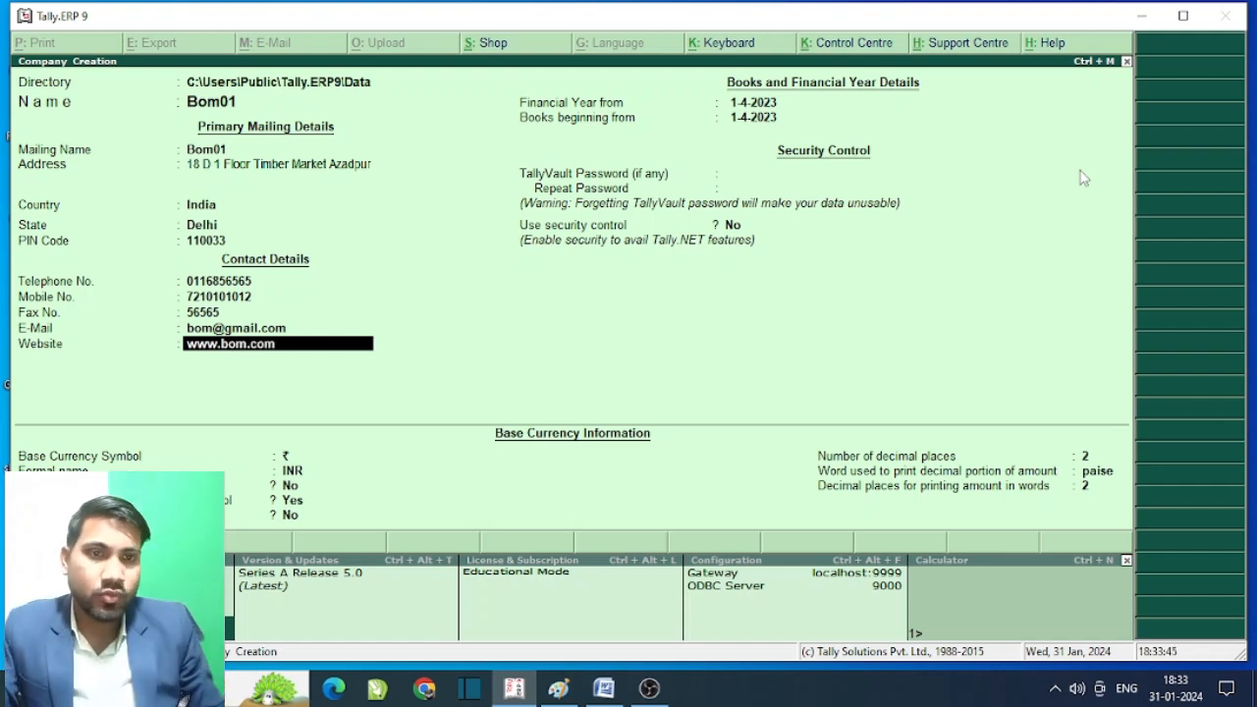
key(Return)
key(Return)
key(Return)
key(Return)
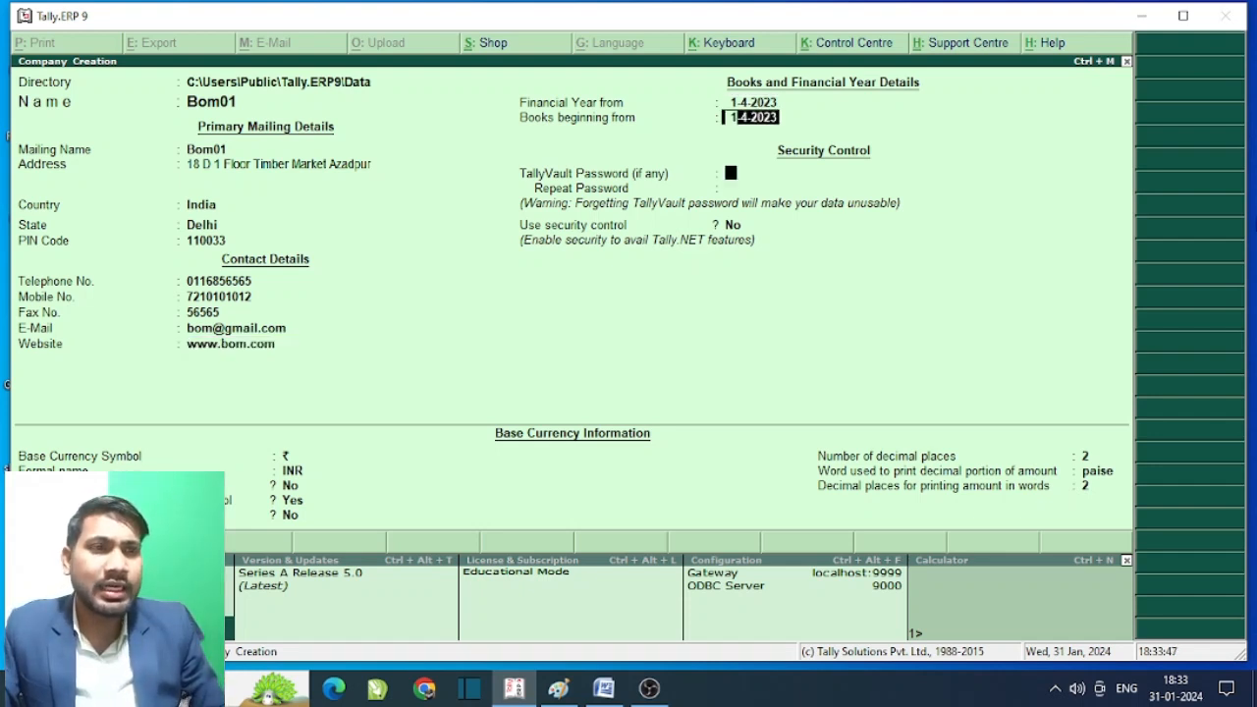
key(Return)
key(Return)
key(Return)
key(Return)
key(Return)
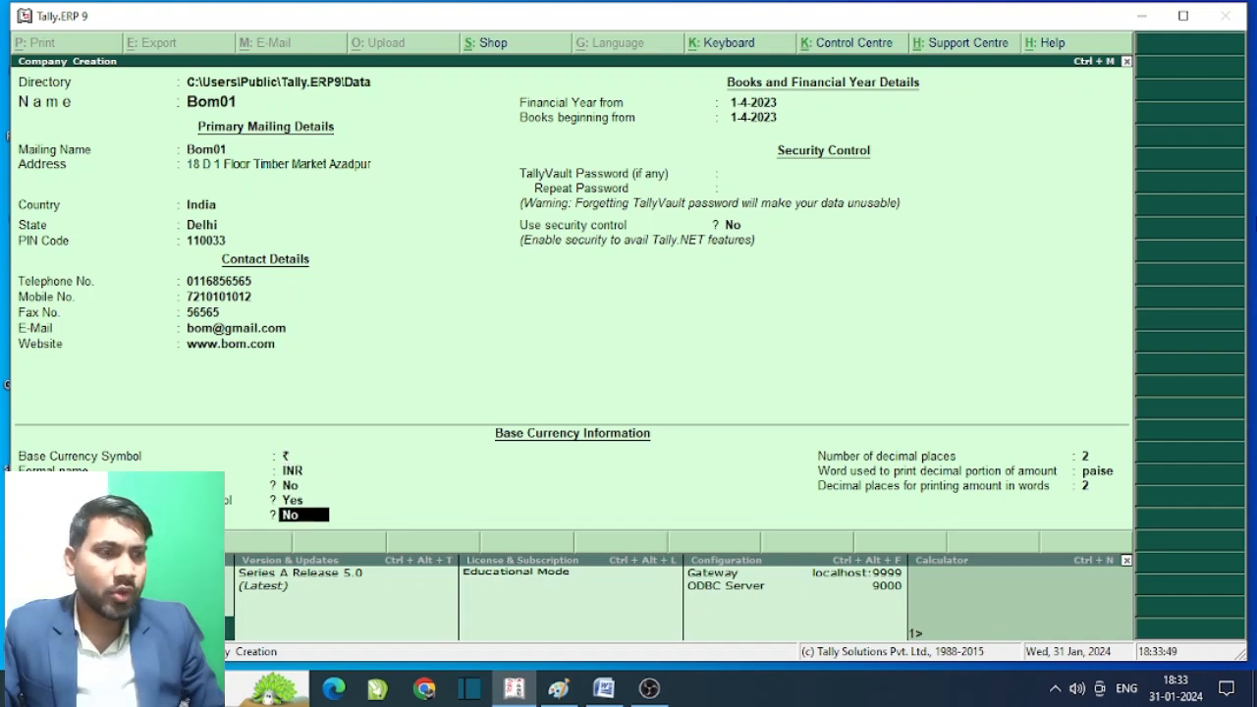
key(Return)
key(Return)
key(Return)
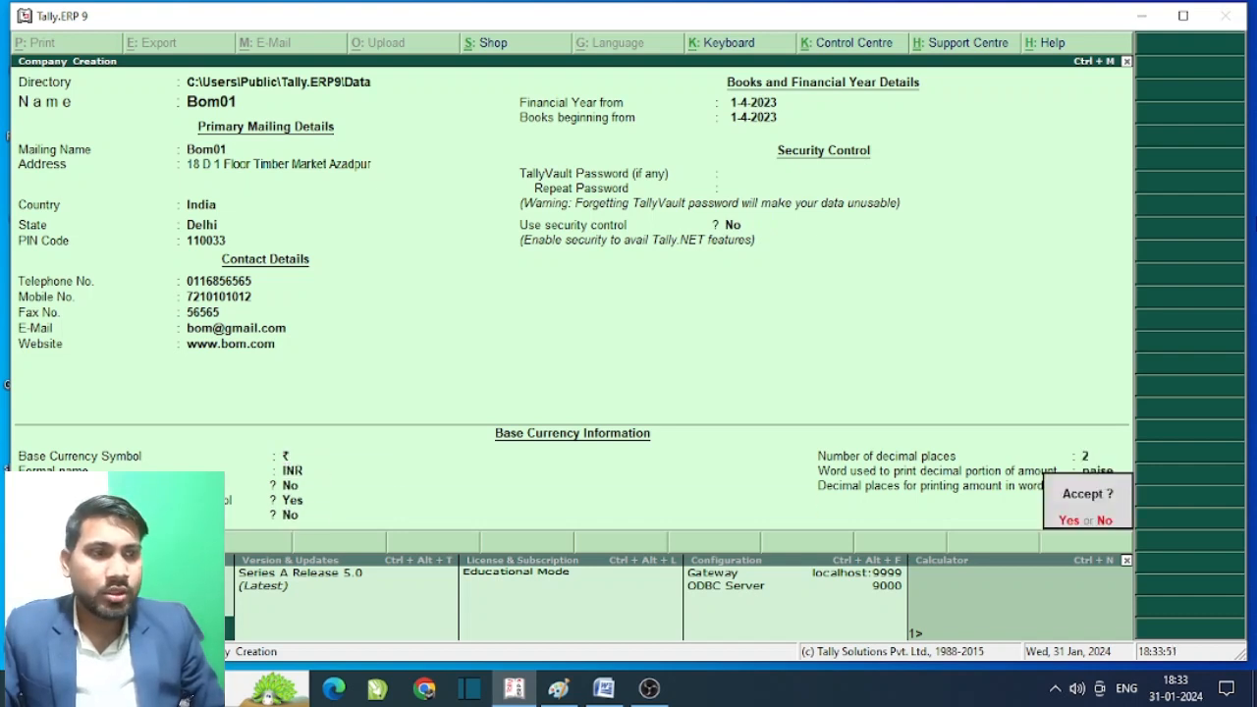
key(Return)
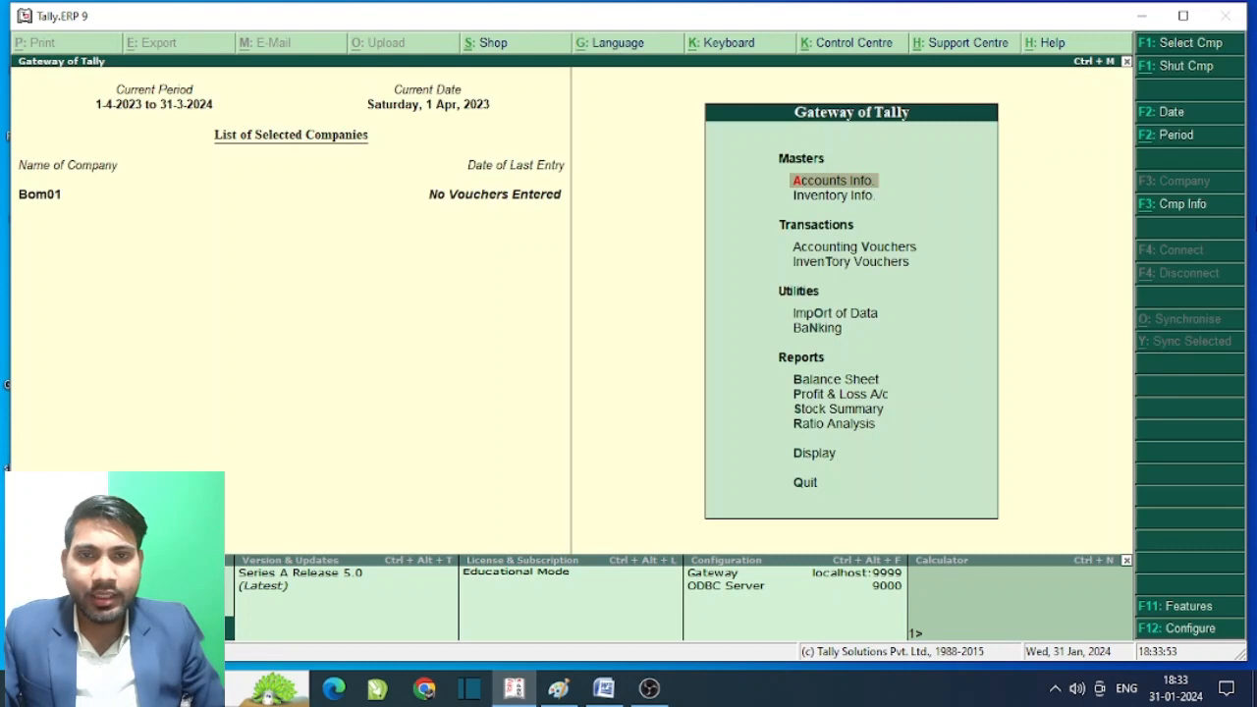
- Create the simple unit of measure pcs with formal name Per
key(Down)
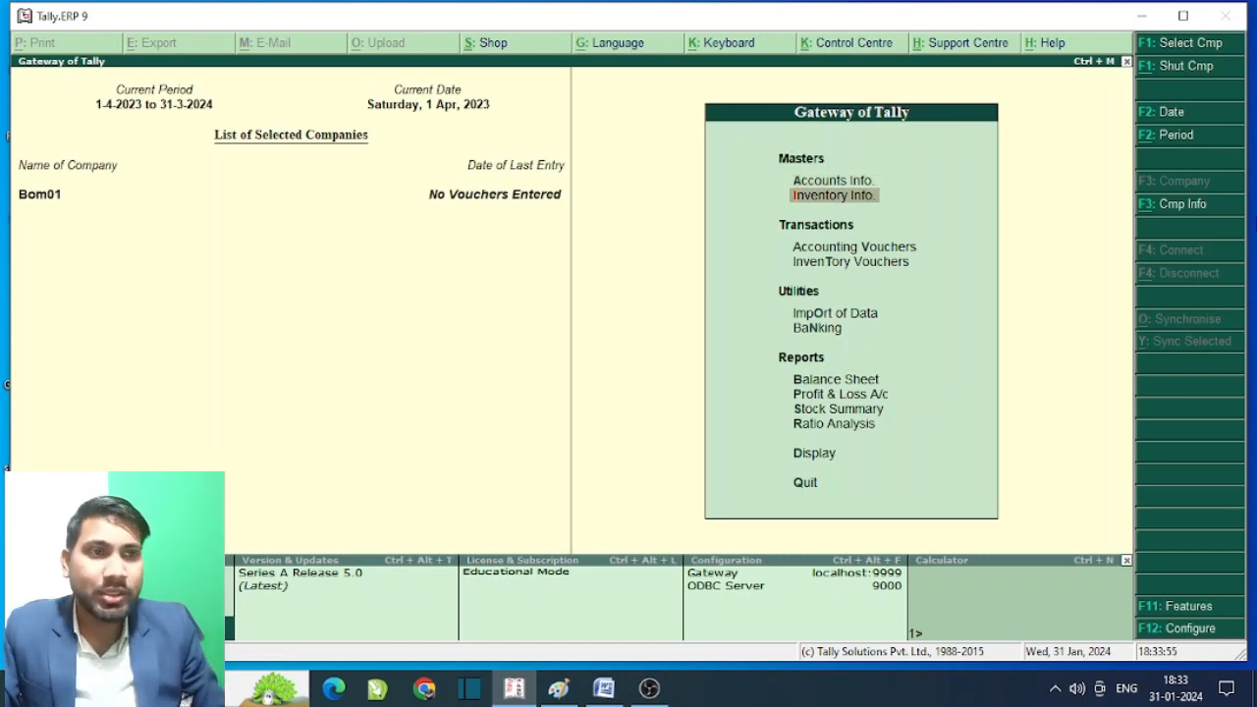
key(Return)
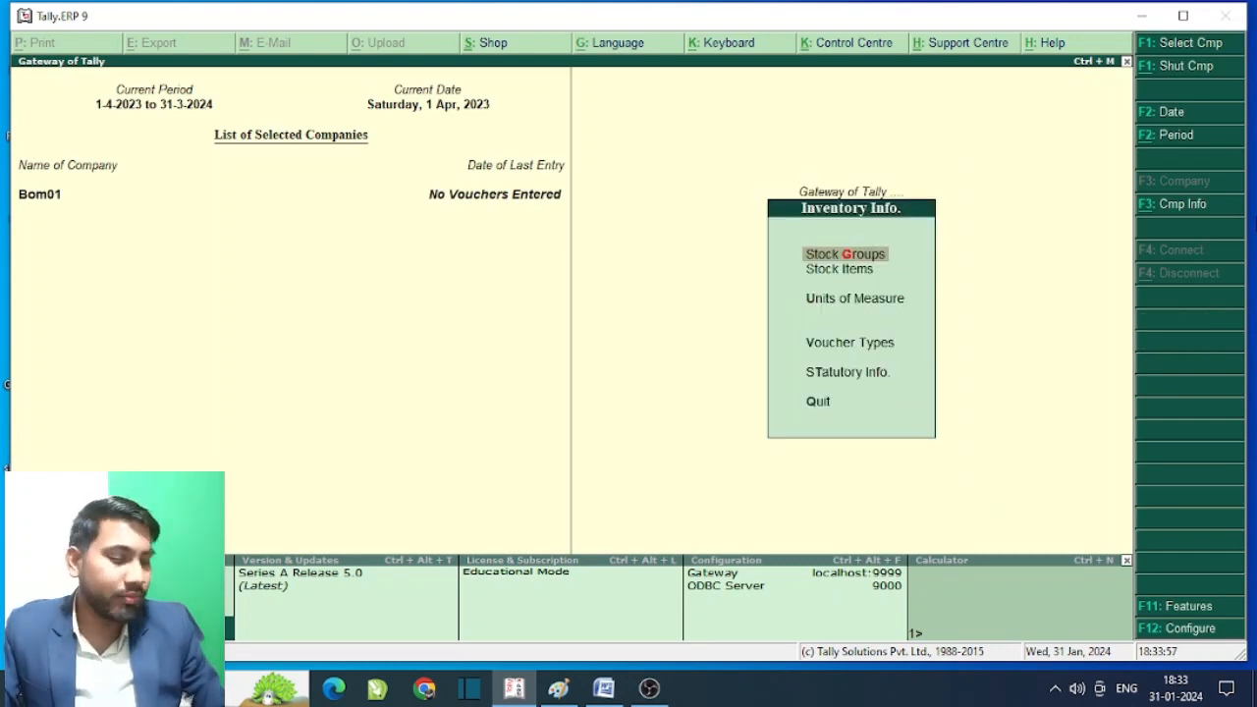
key(Down)
key(Down)
key(Return)
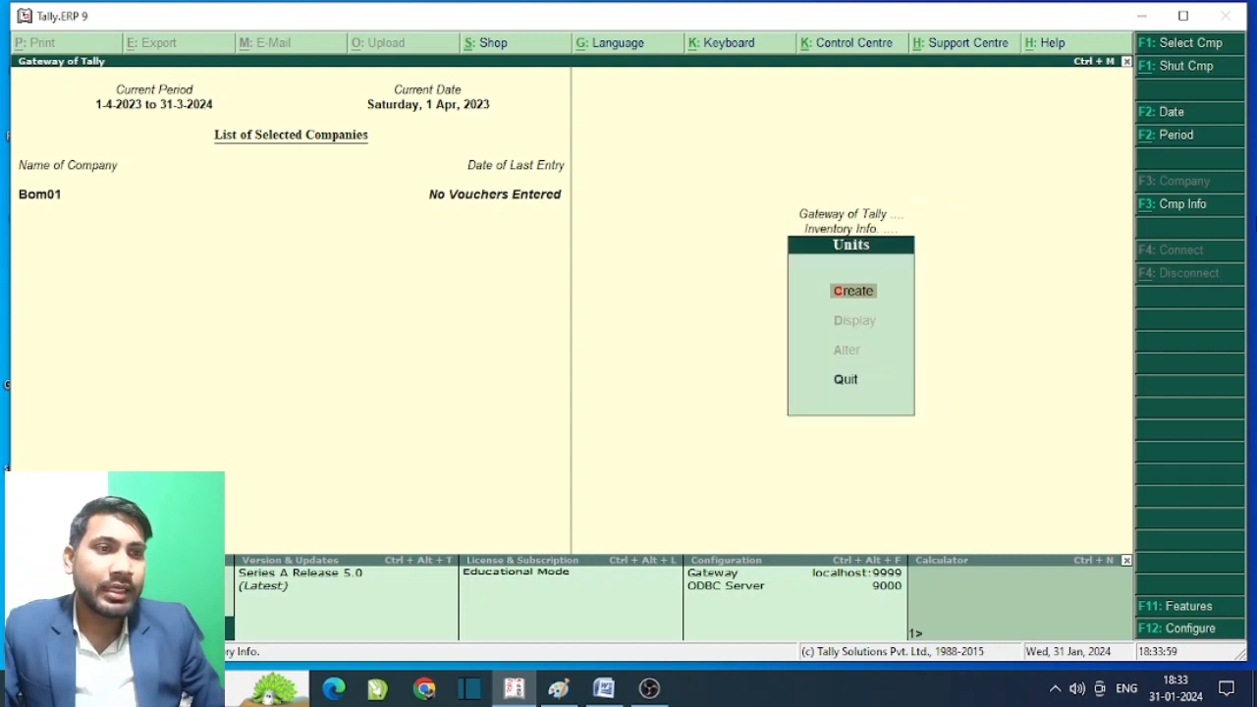
key(Return)
text(pcs)
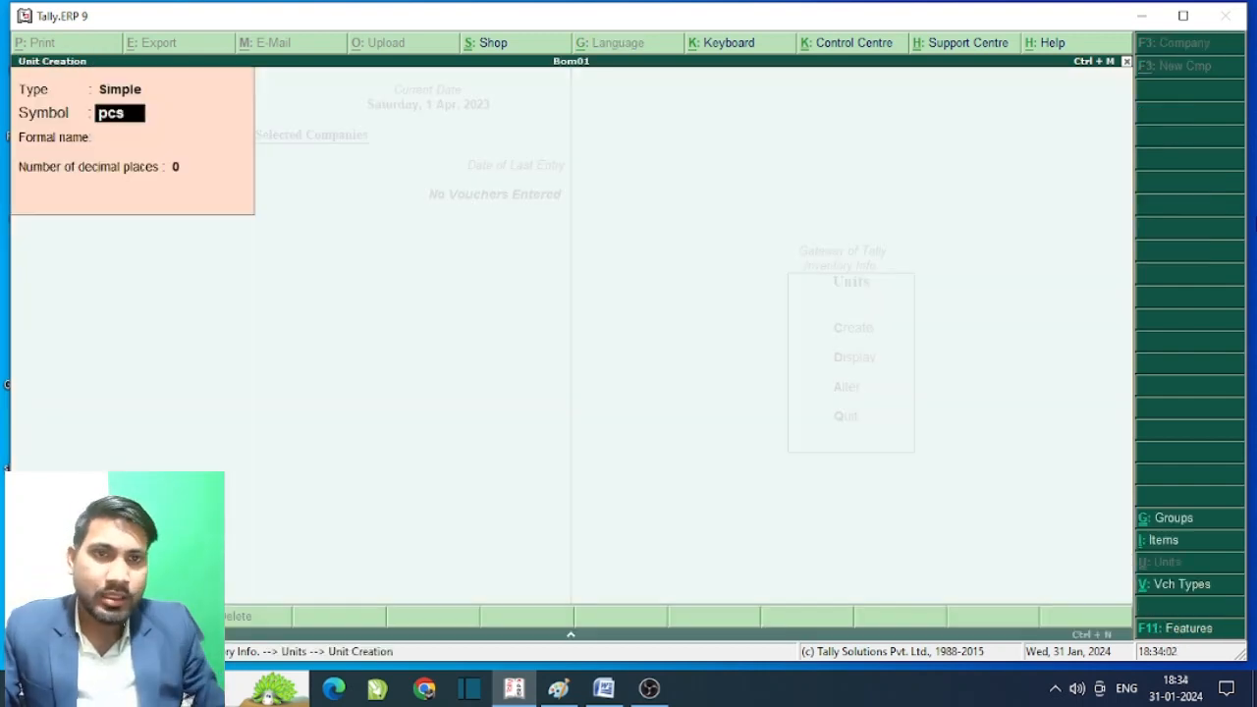
key(Return)
text(Per)
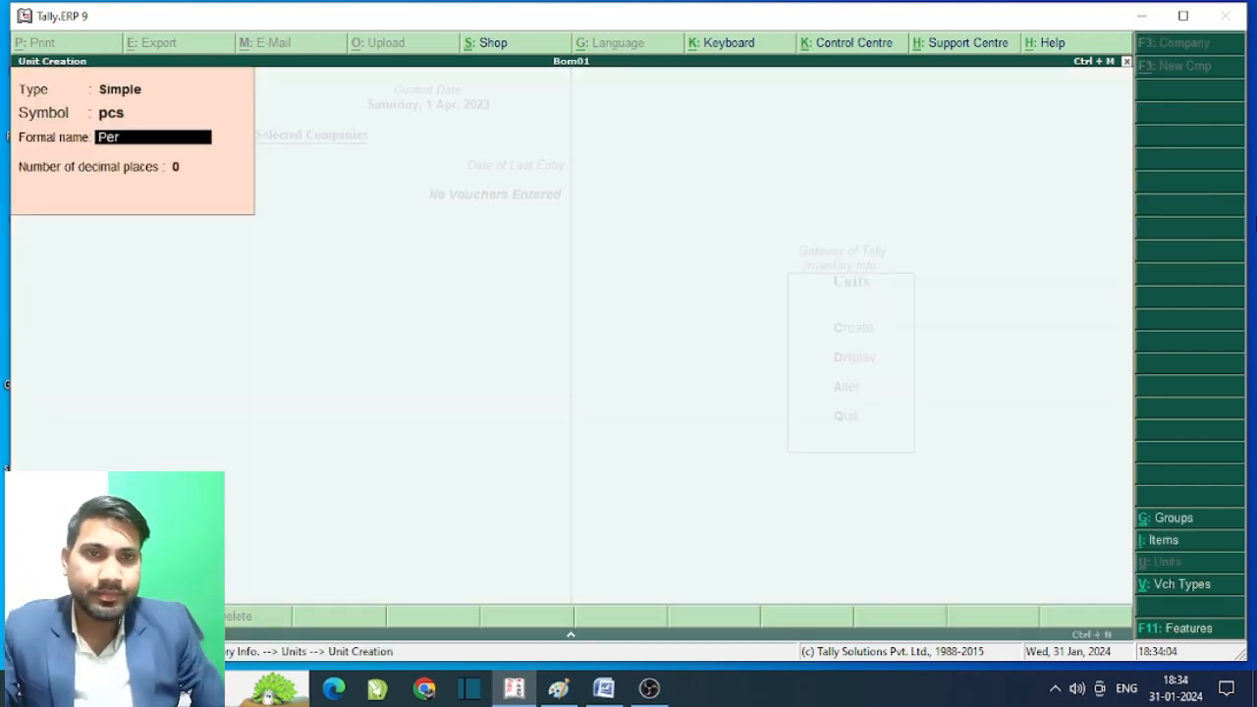
key(Return)
key(Return)
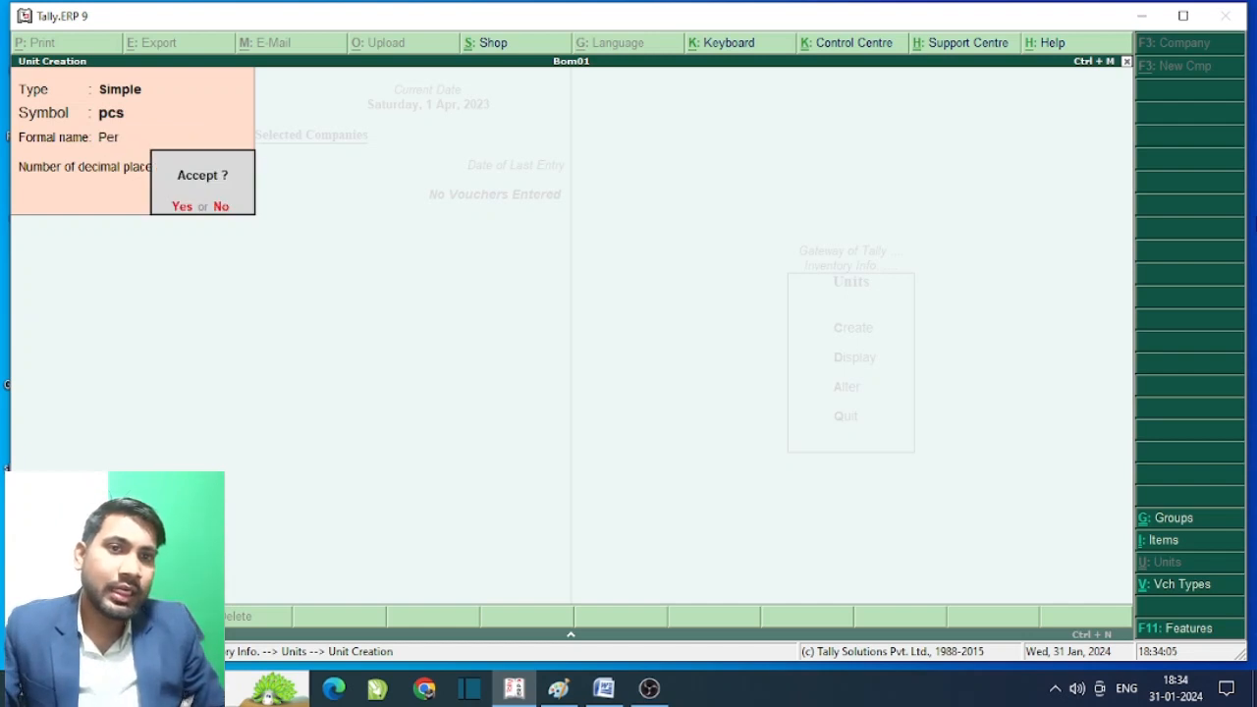
key(Return)
- Exit unit creation and return to the Inventory Info menu
key(Escape)
key(Return)
key(Escape)
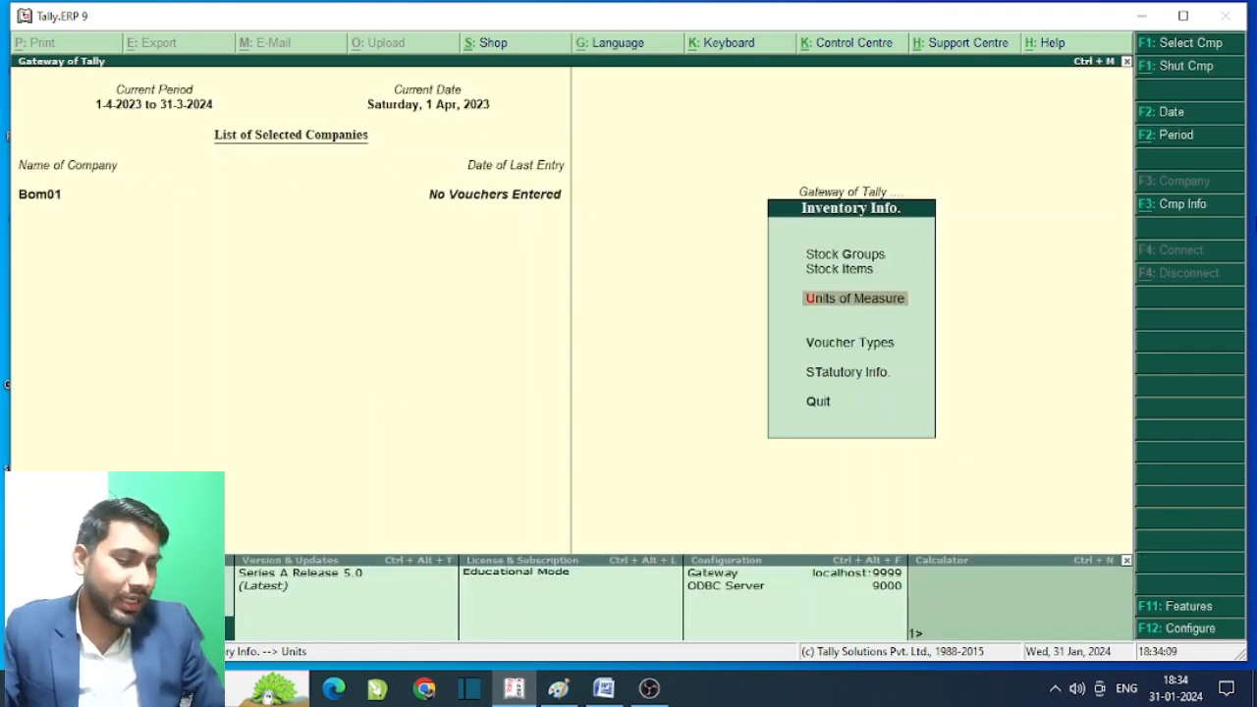
key(Up)
key(Up)
- Create stock groups Raw Material and Finished Goods under Primary
key(Return)
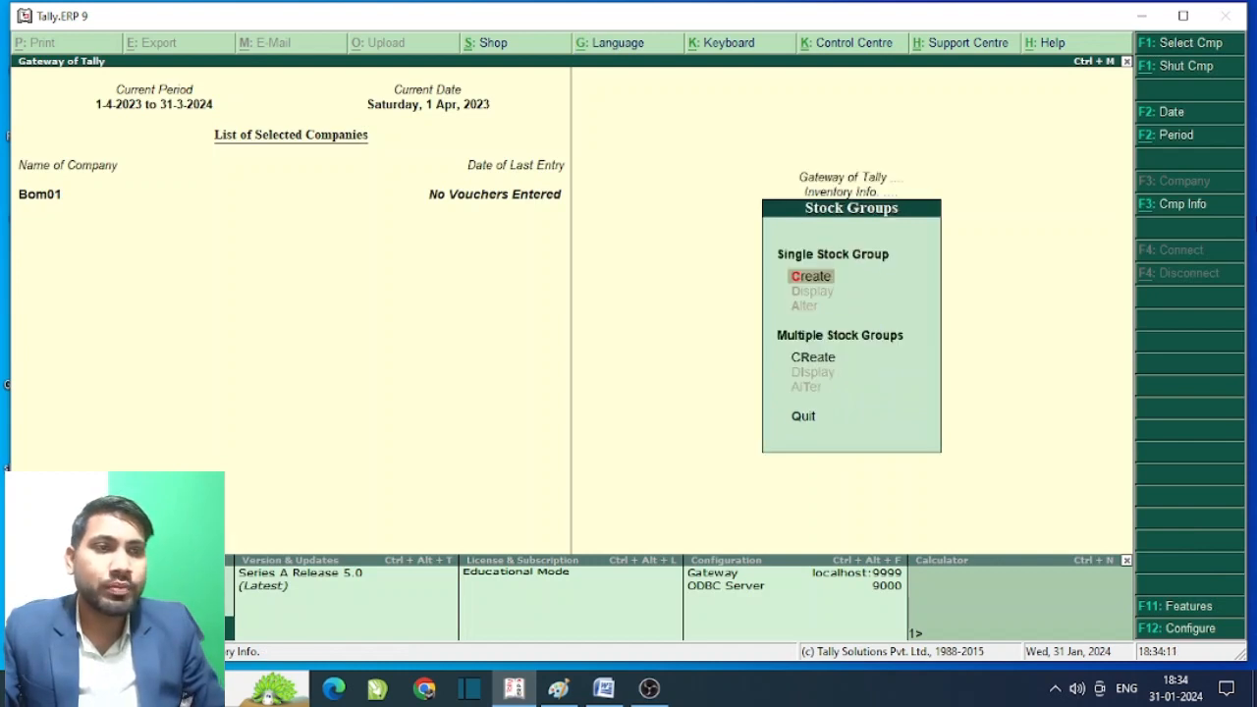
key(Return)
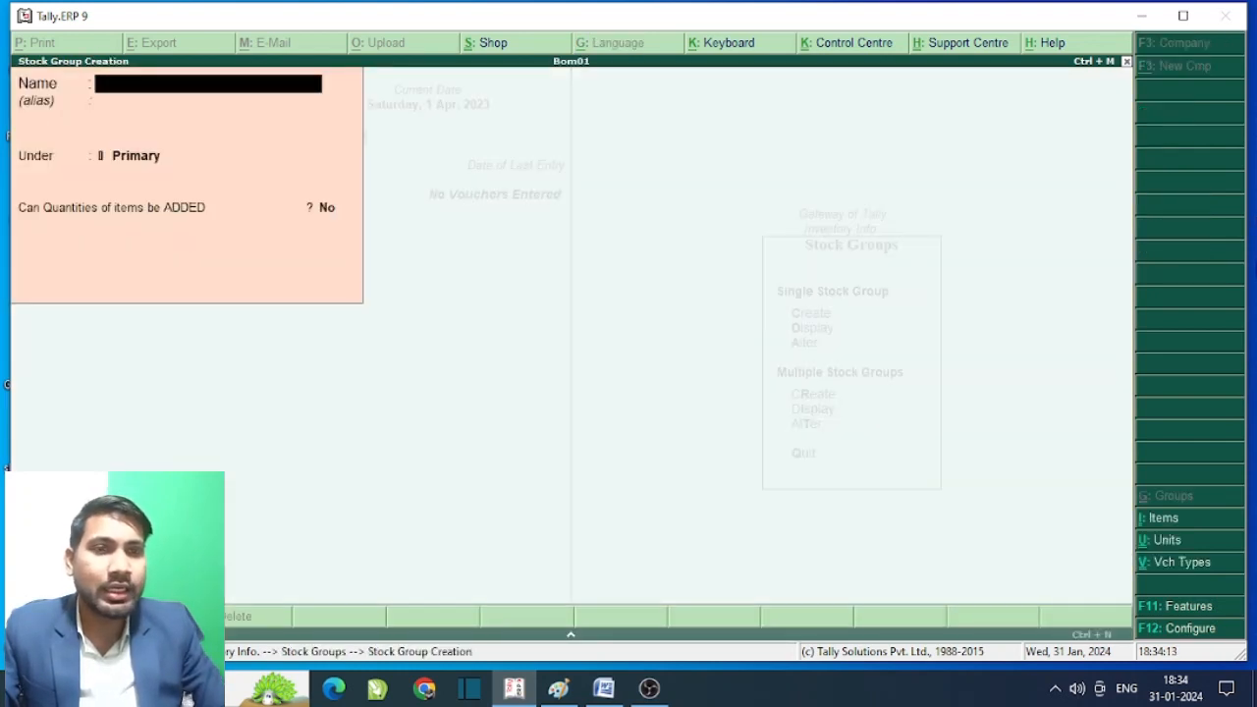
text(Ra)
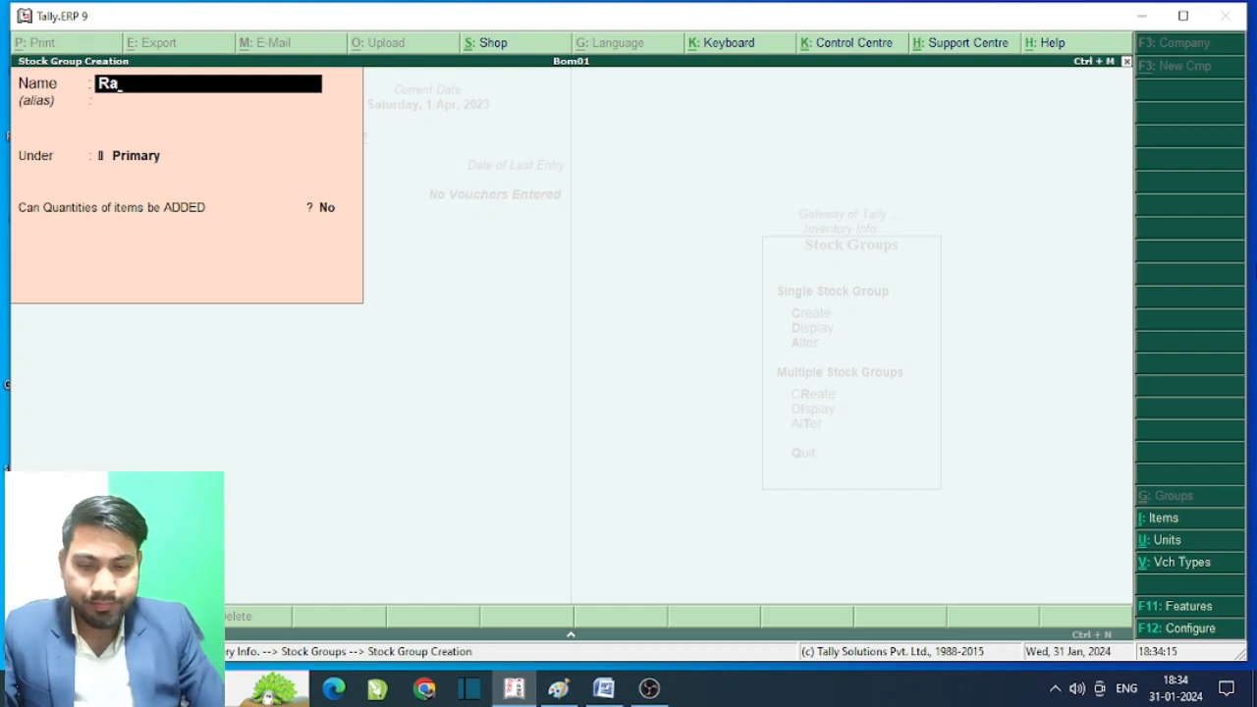
text(w Ma)
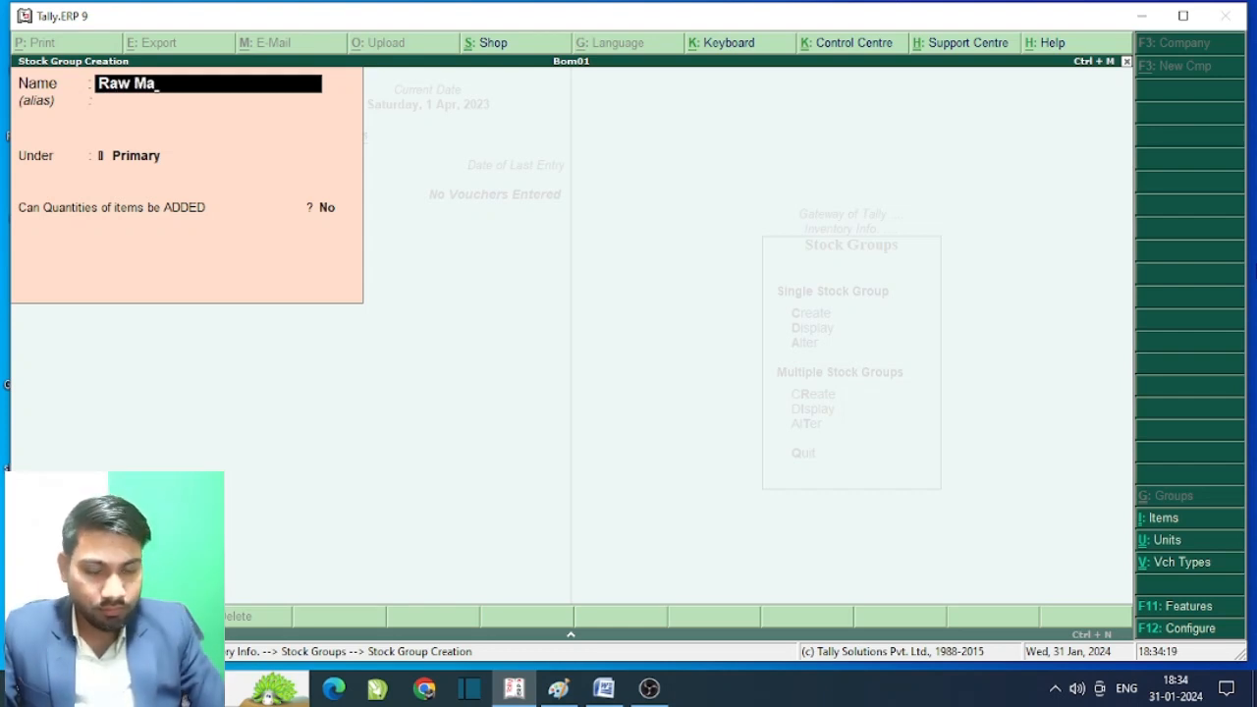
text(te)
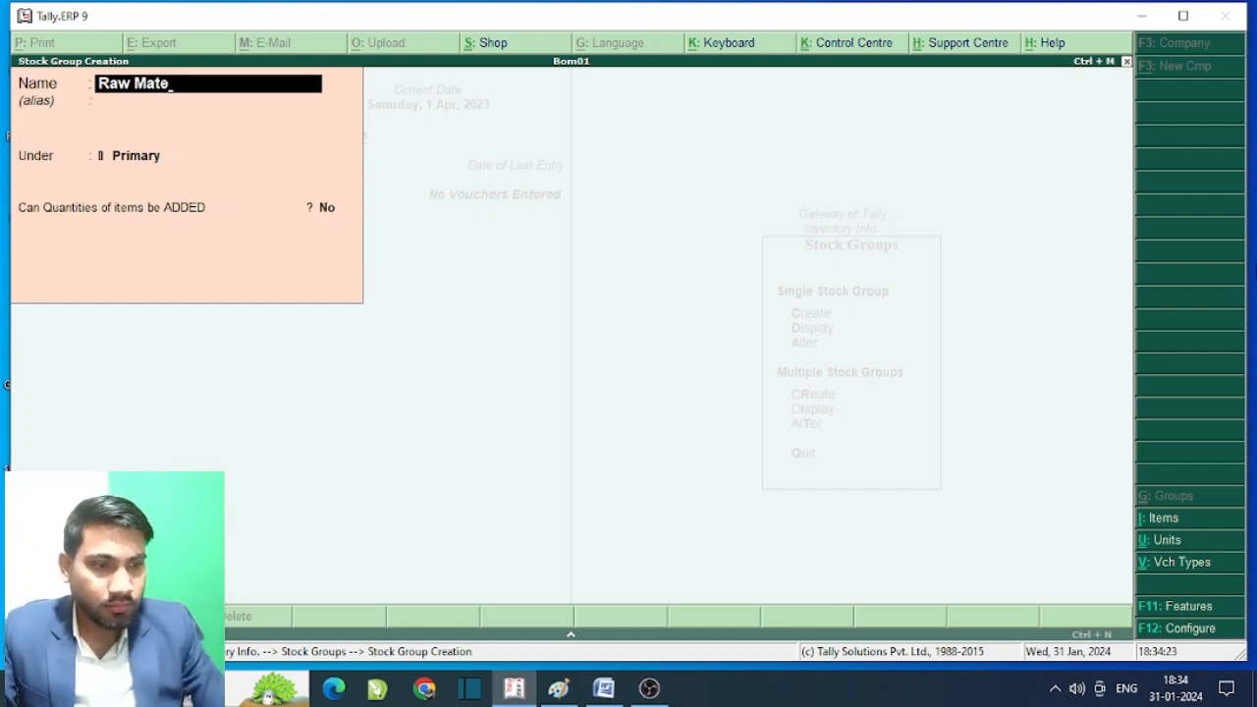
text(ri)
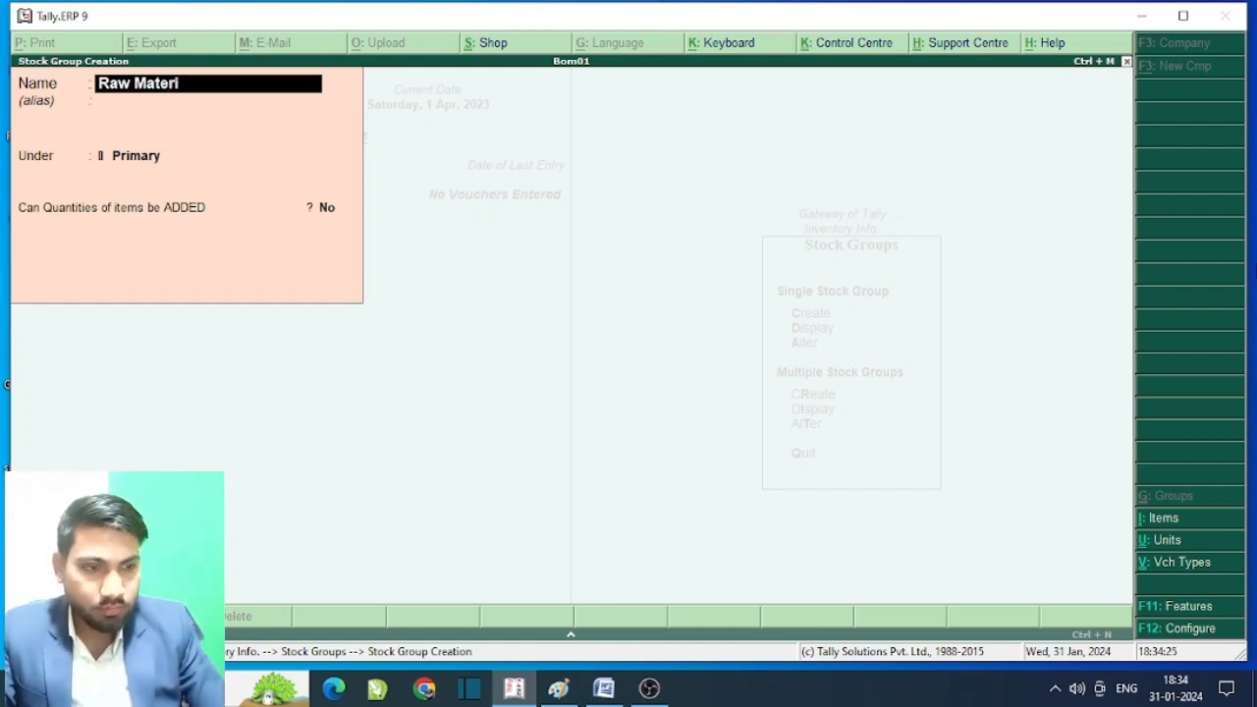
text(al)
key(Return)
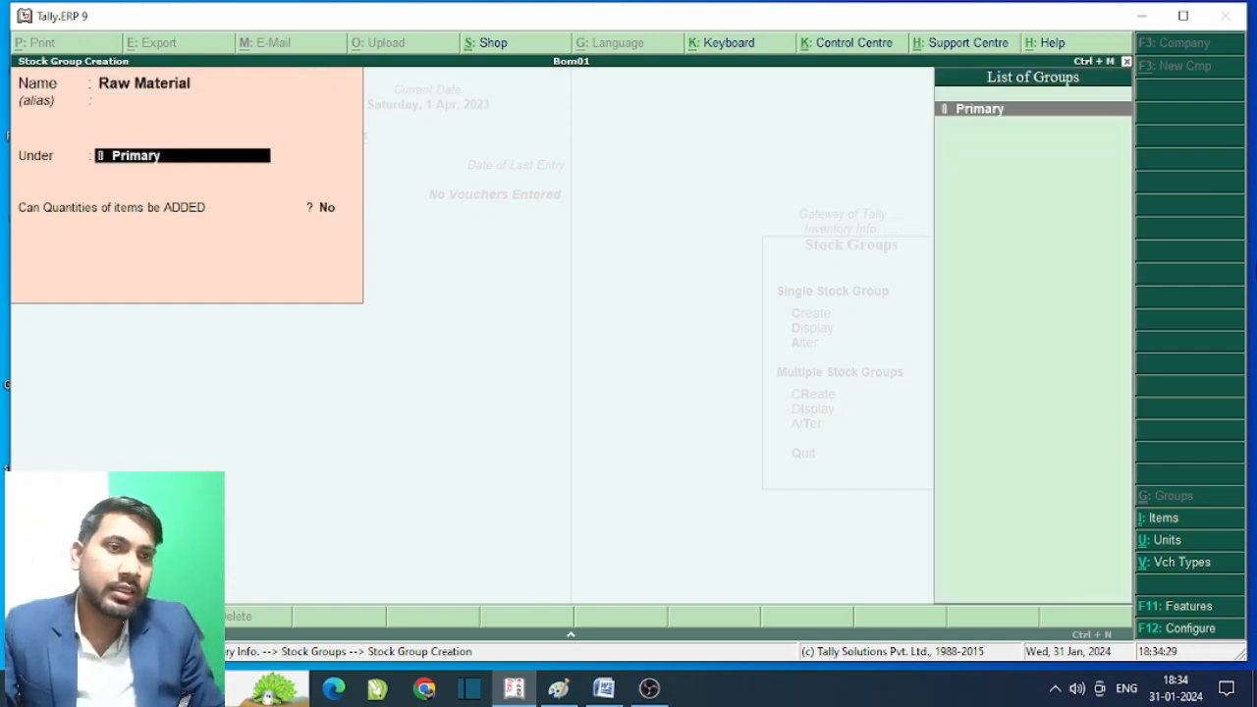
key(Return)
key(Return)
key(Return)
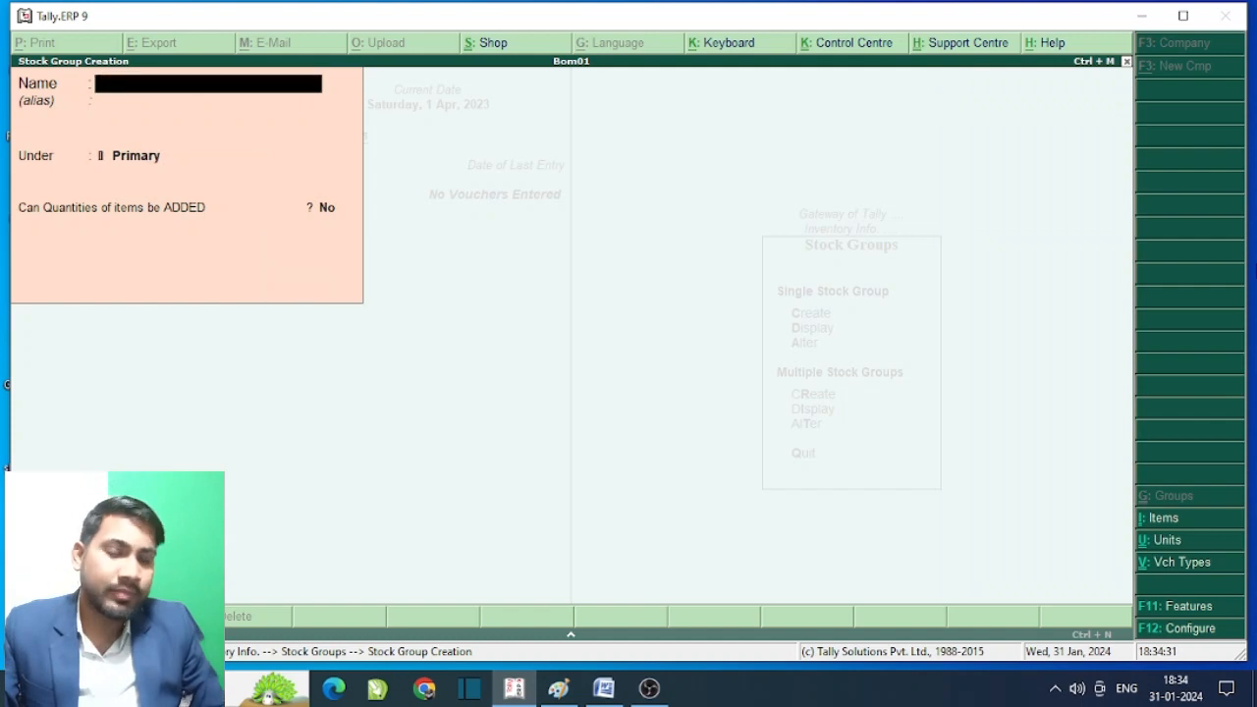
text(F)
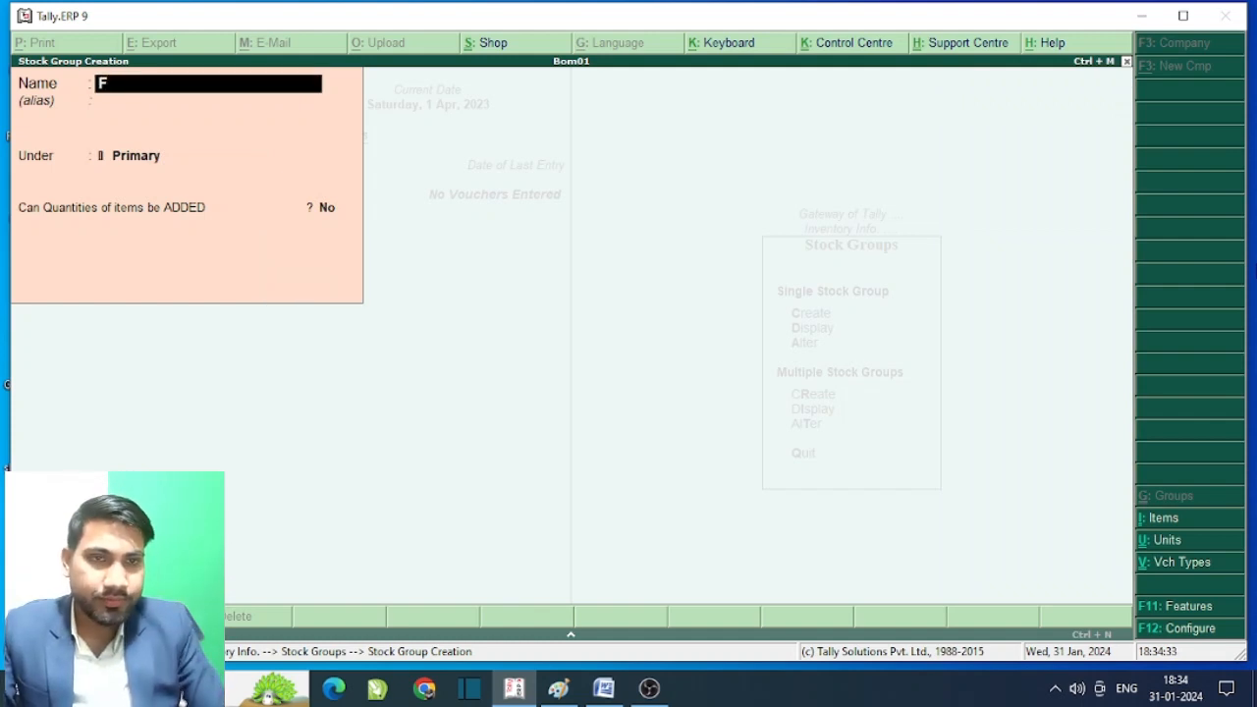
text(ini)
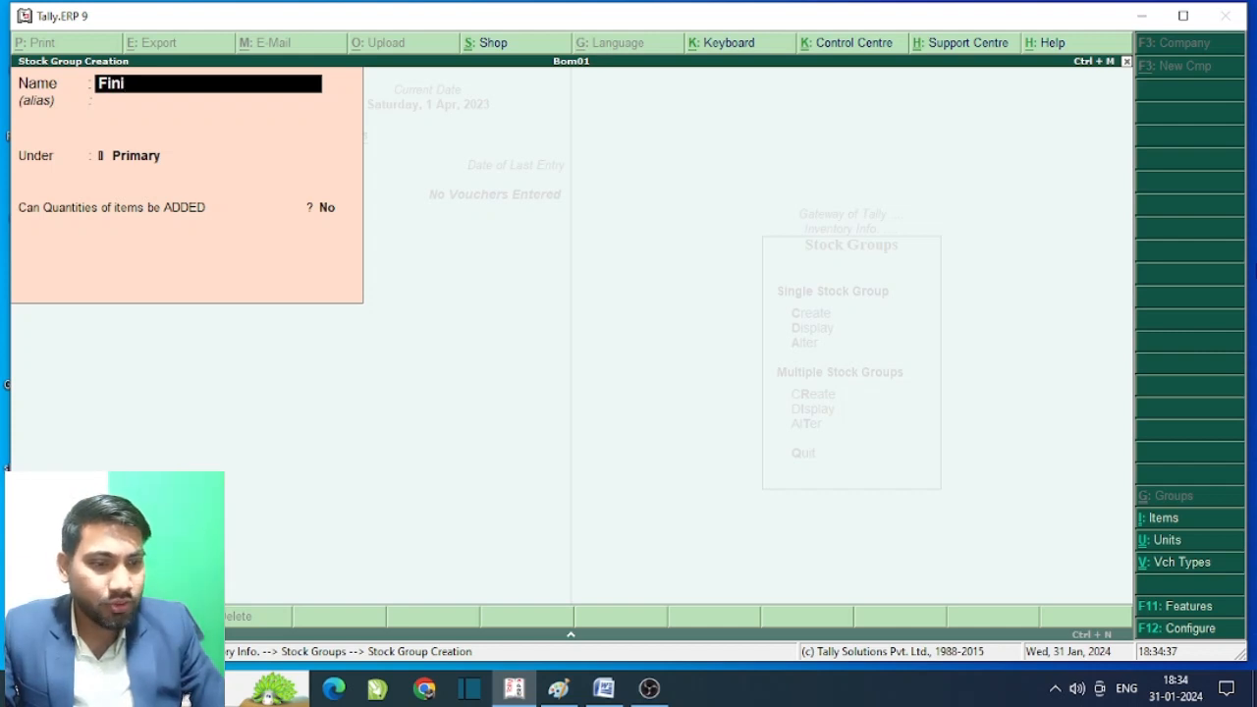
text(s)
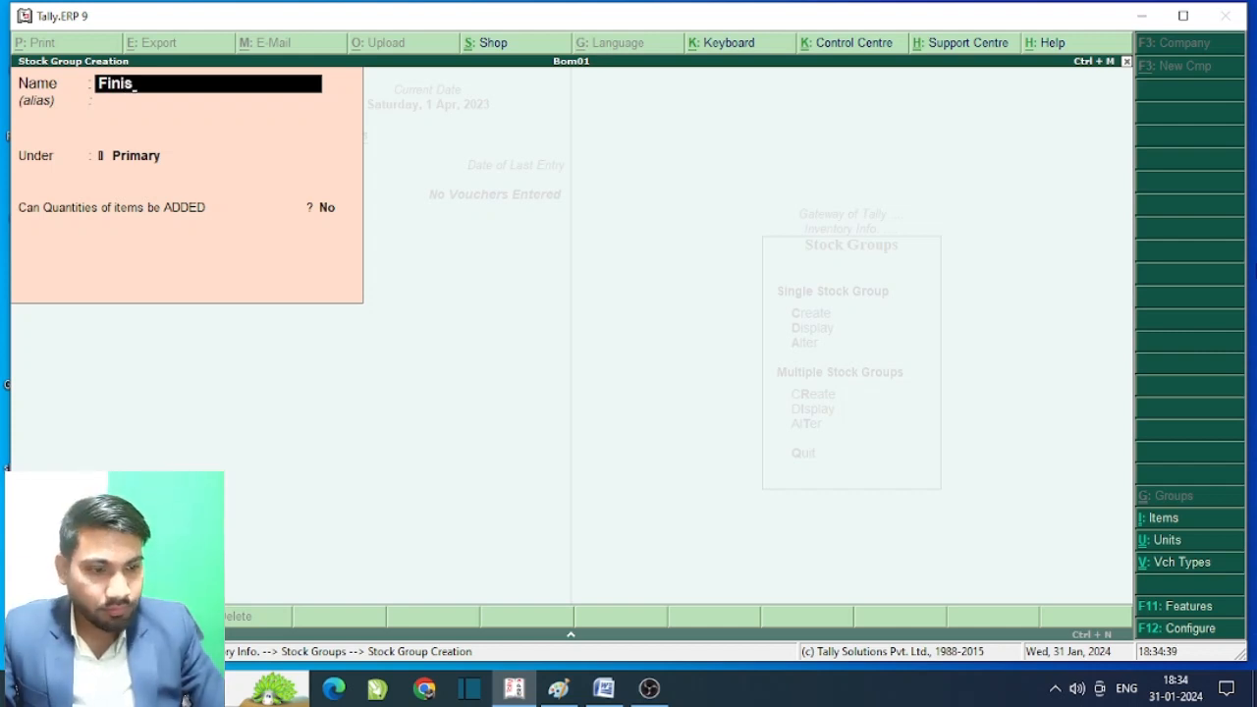
text(hed)
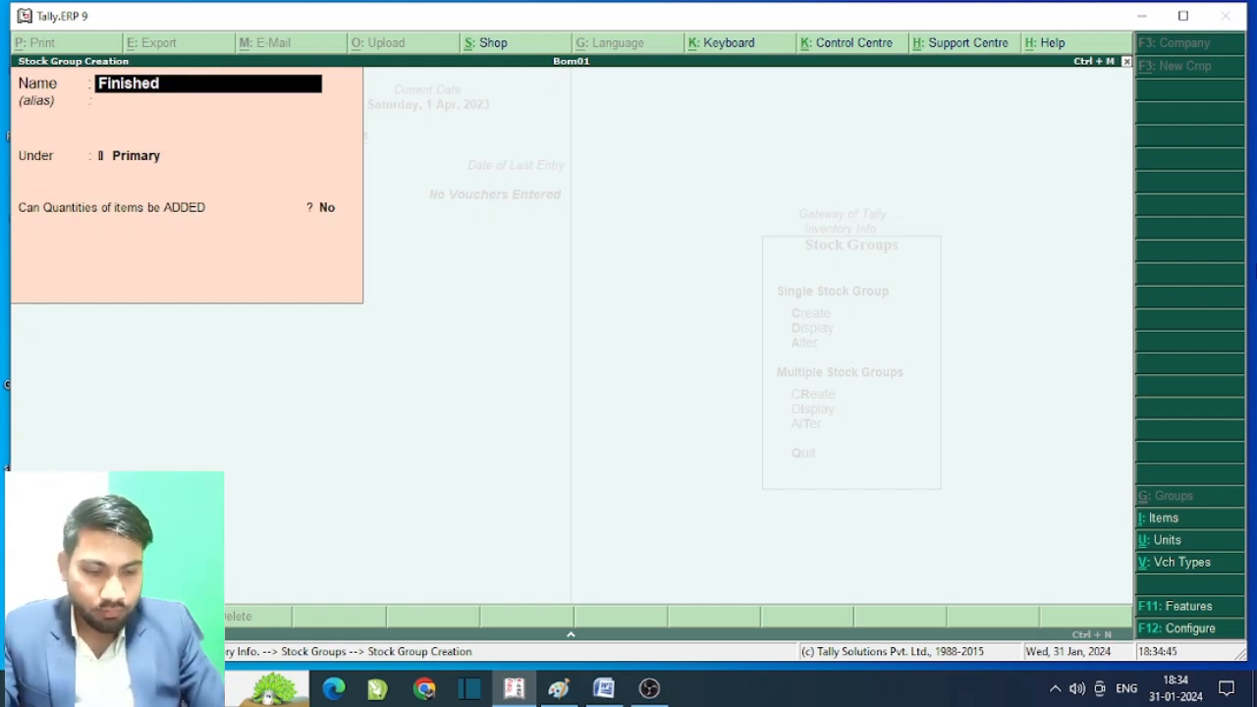
text( Goog)
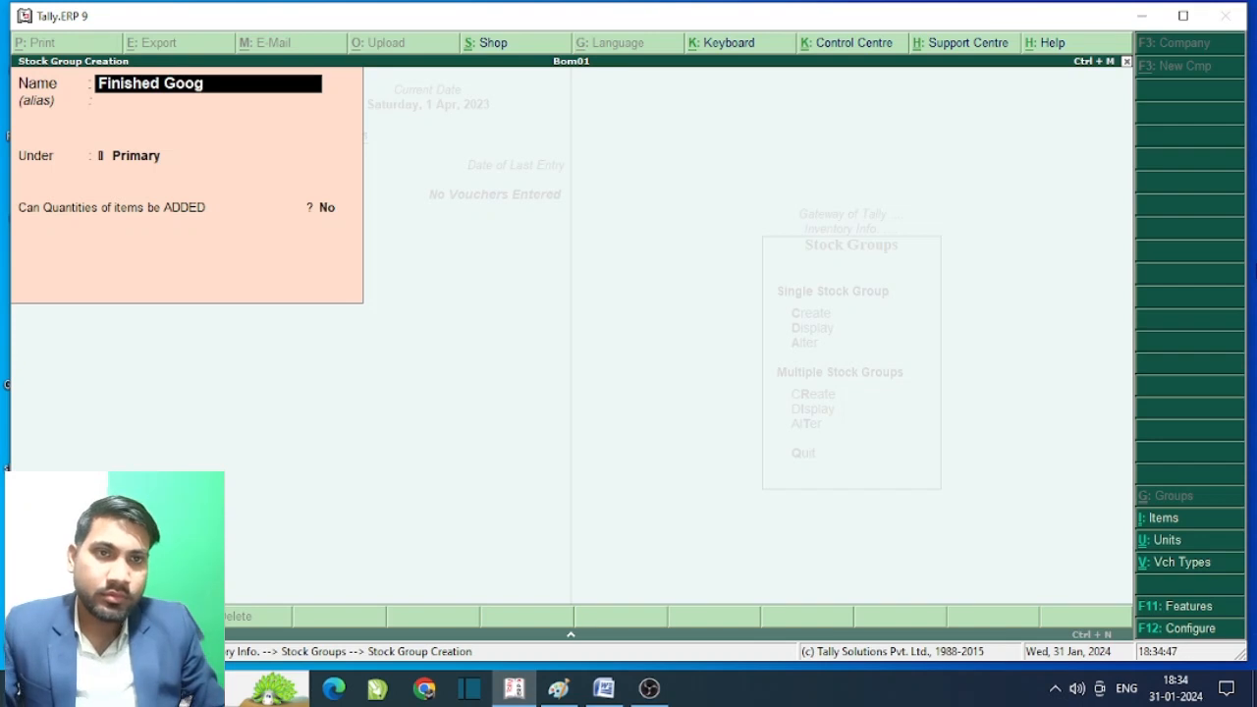
key(BackSpace)
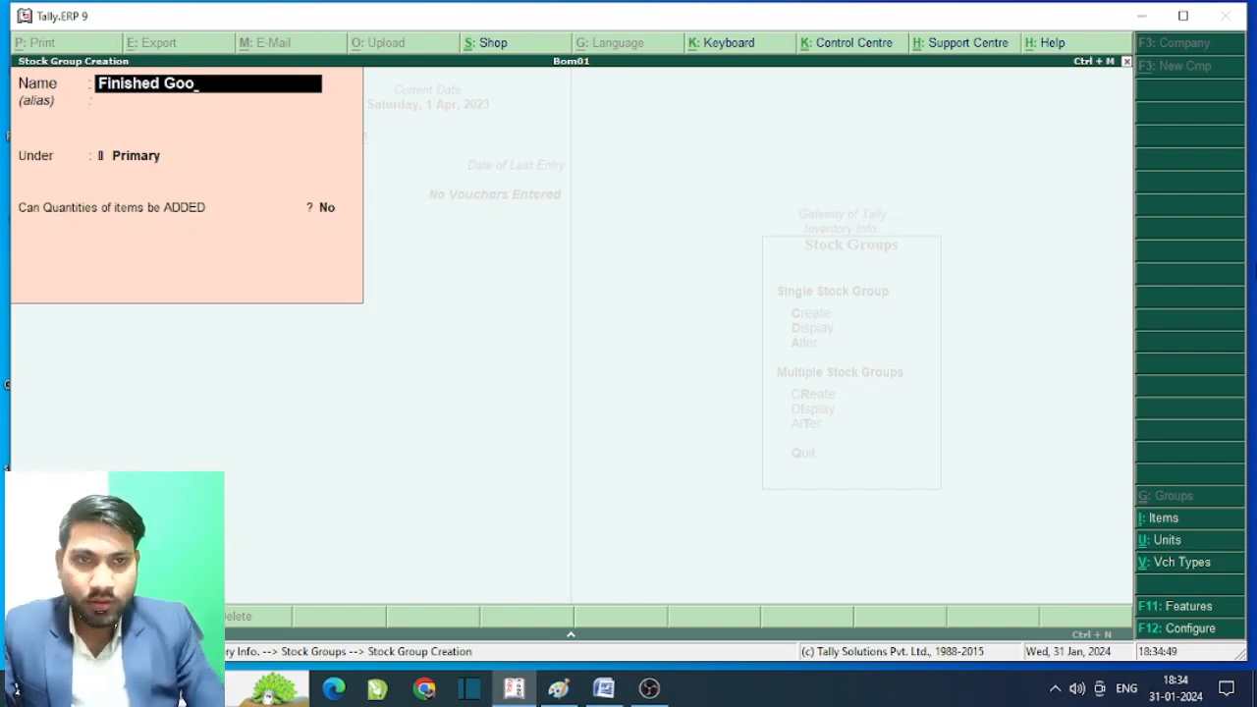
text(ds)
key(Return)
key(Return)
key(Return)
key(Return)
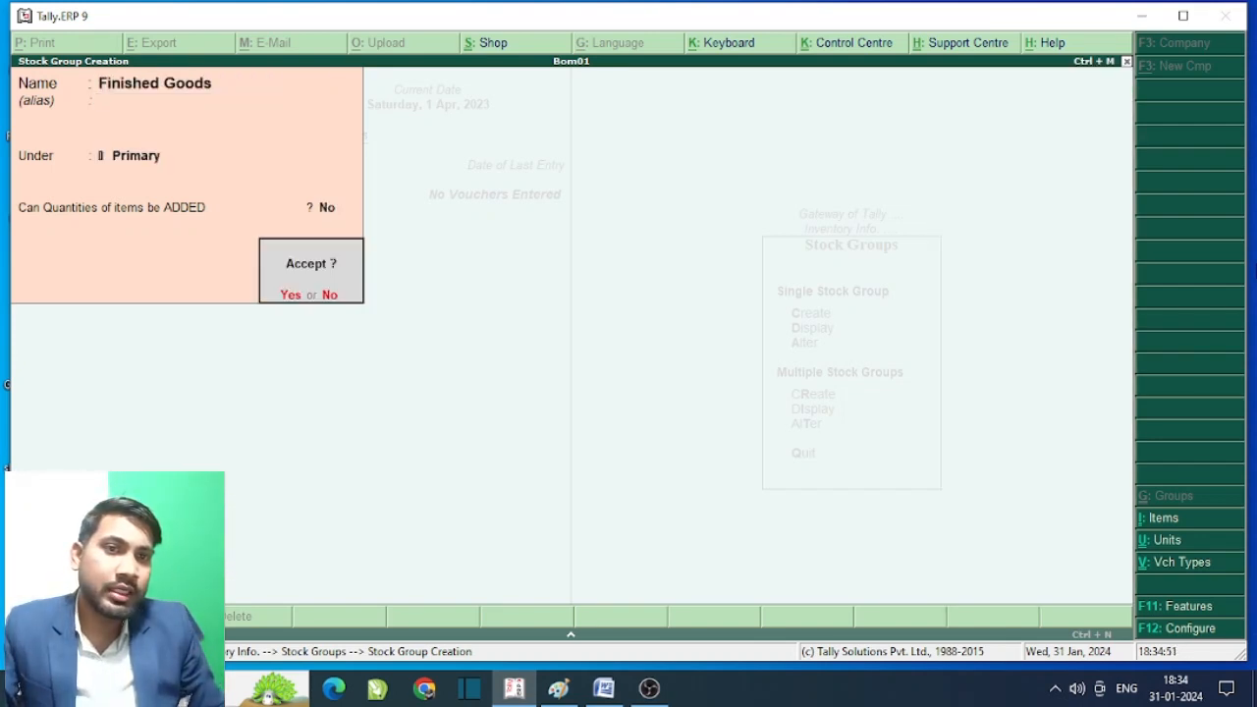
key(Return)
- Return to Inventory Info and open a blank Stock Item Creation form
key(Escape)
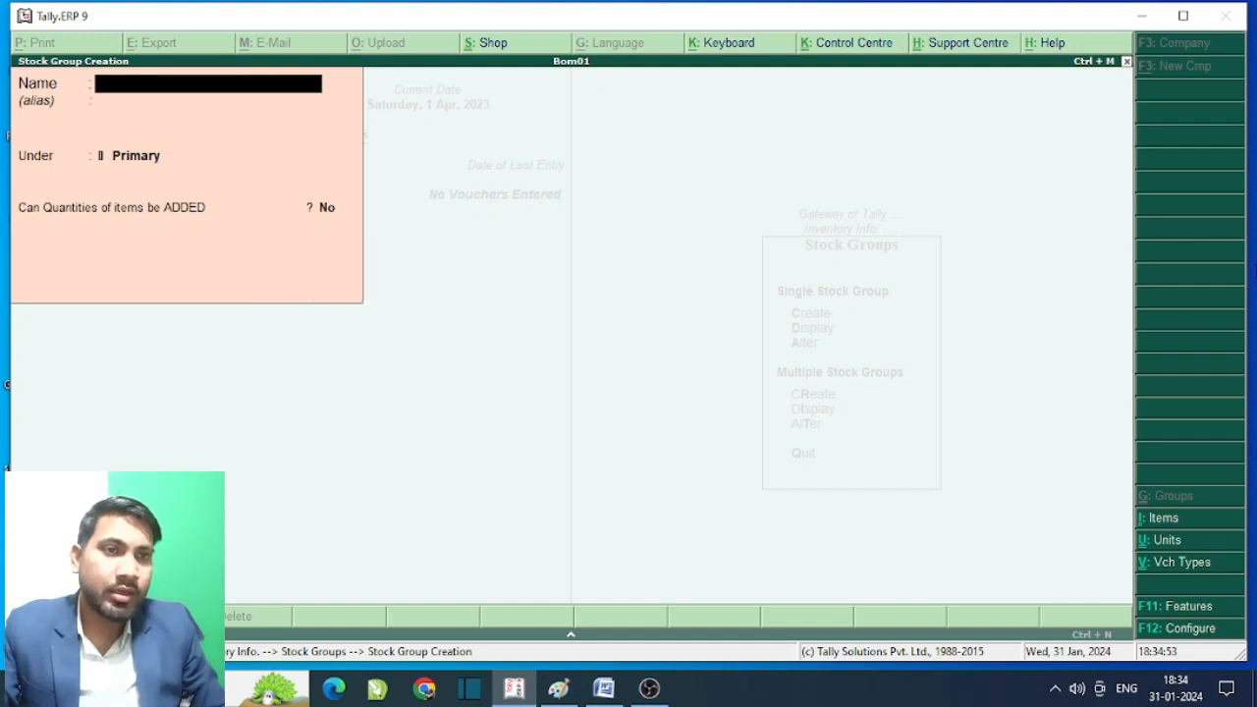
key(Return)
key(Escape)
key(Down)
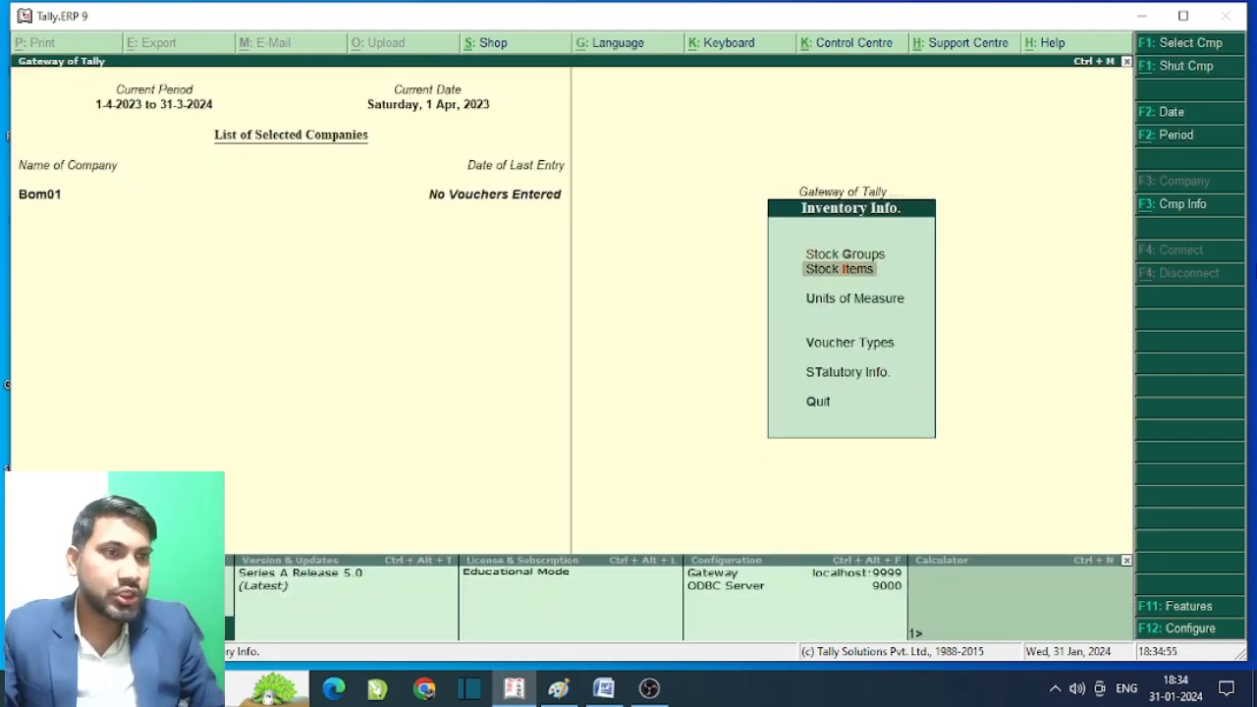
key(Return)
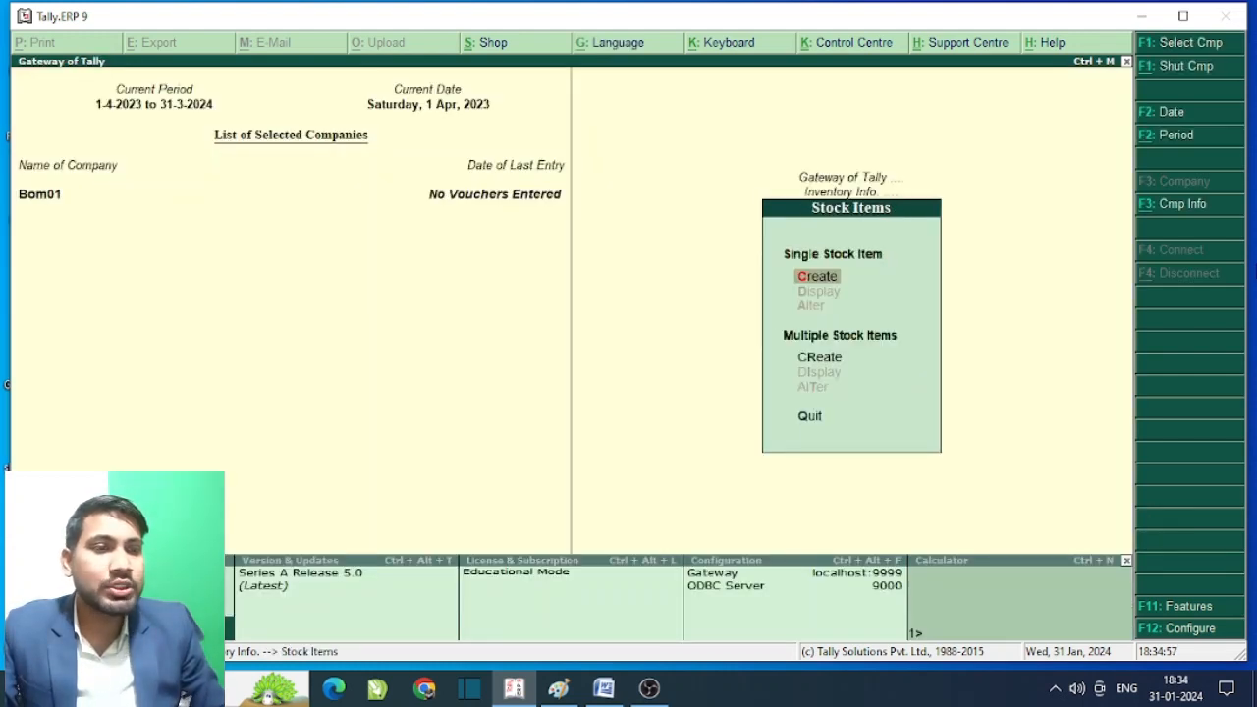
key(Return)
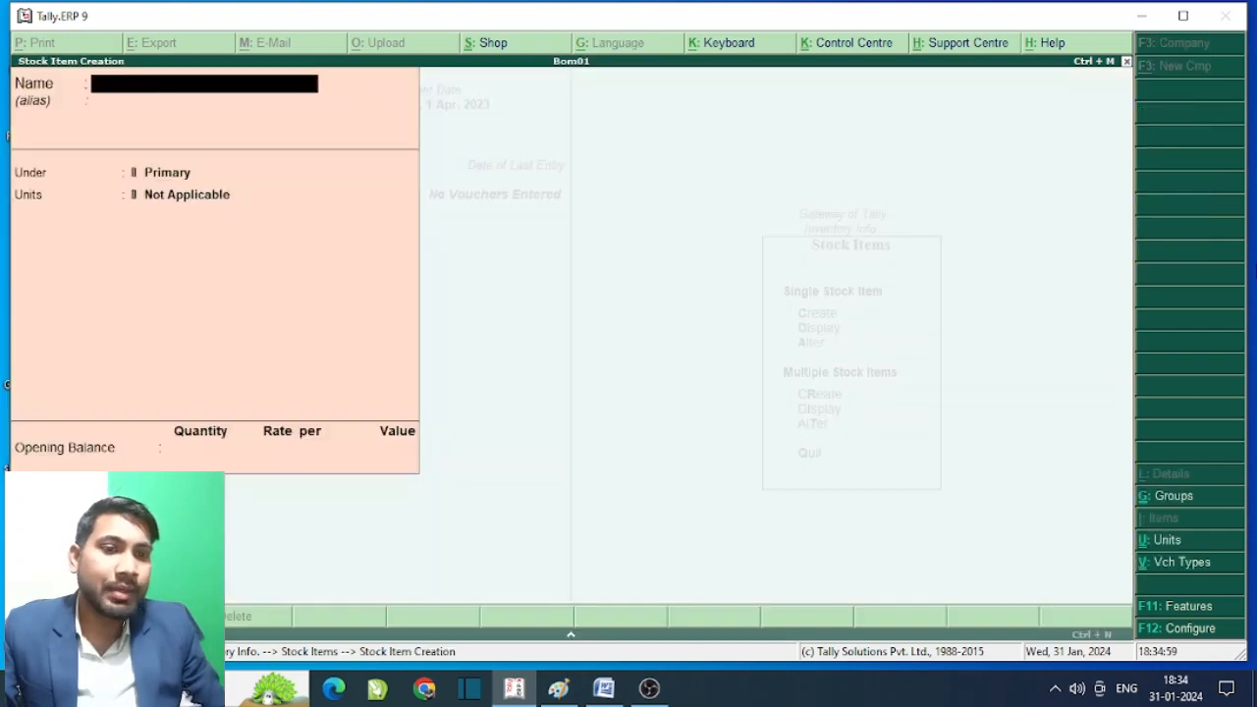
click(601, 690)
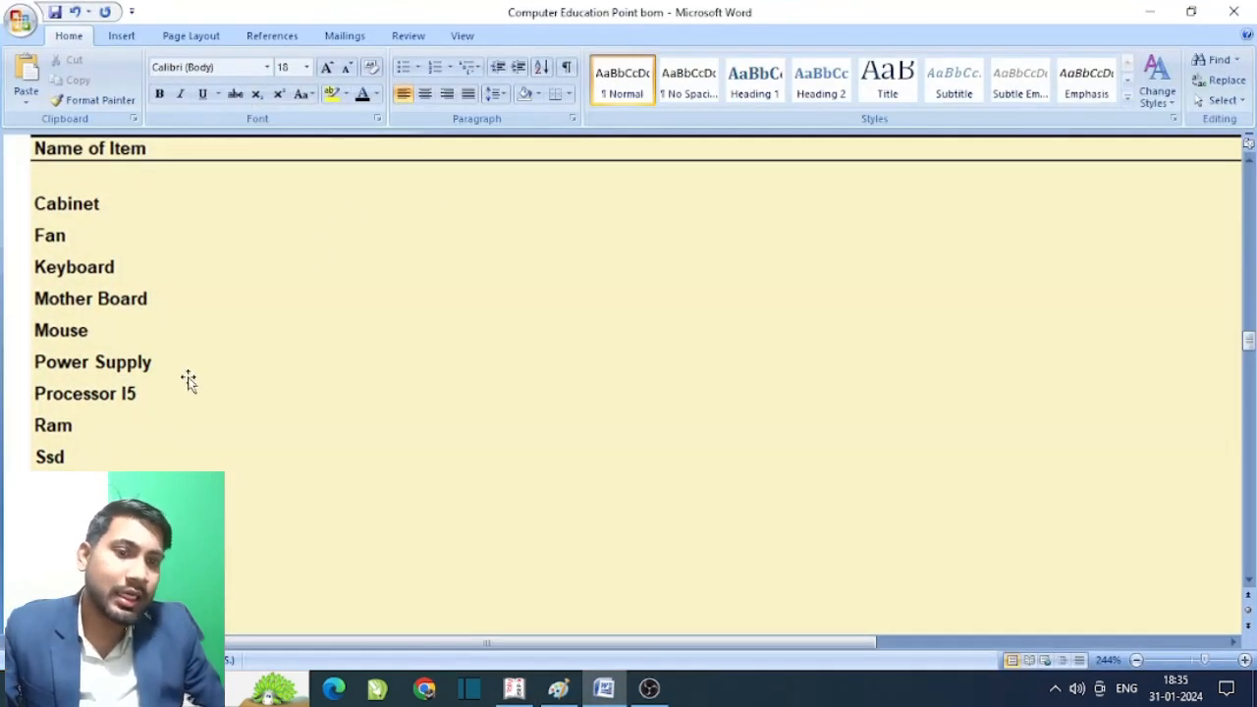
scroll(307, 451, up, 5)
scroll(359, 435, down, 1)
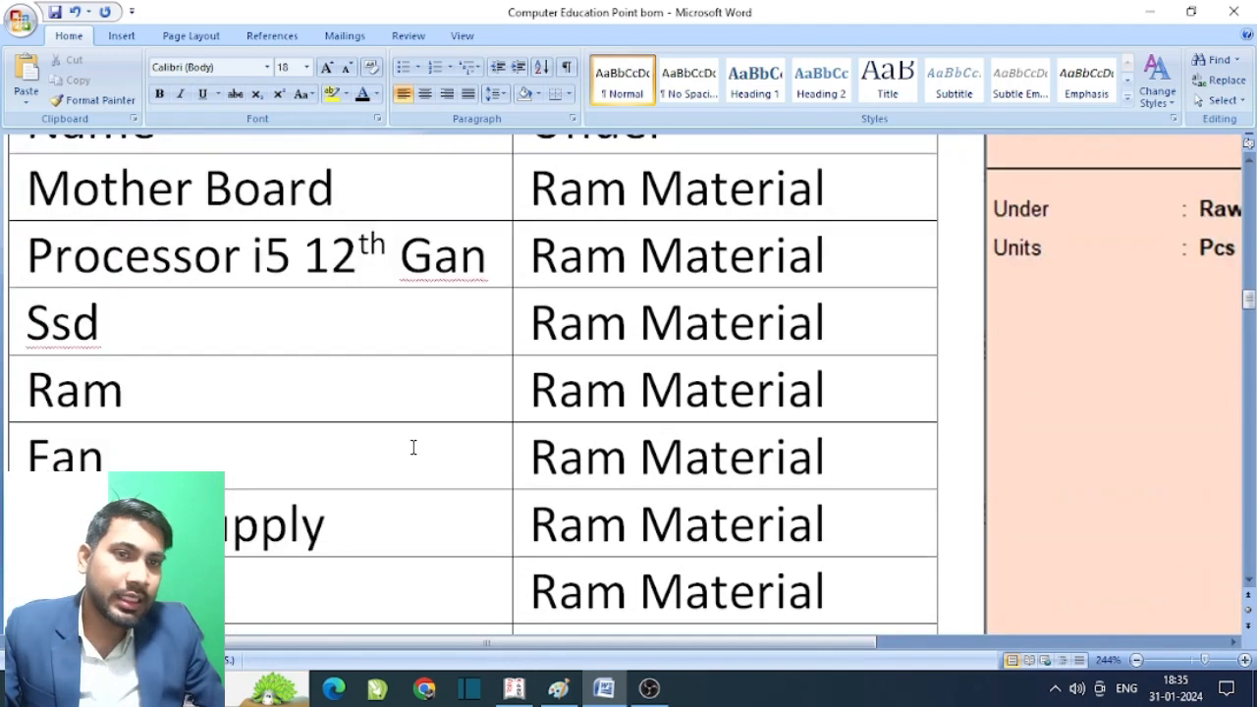
scroll(73, 245, up, 1)
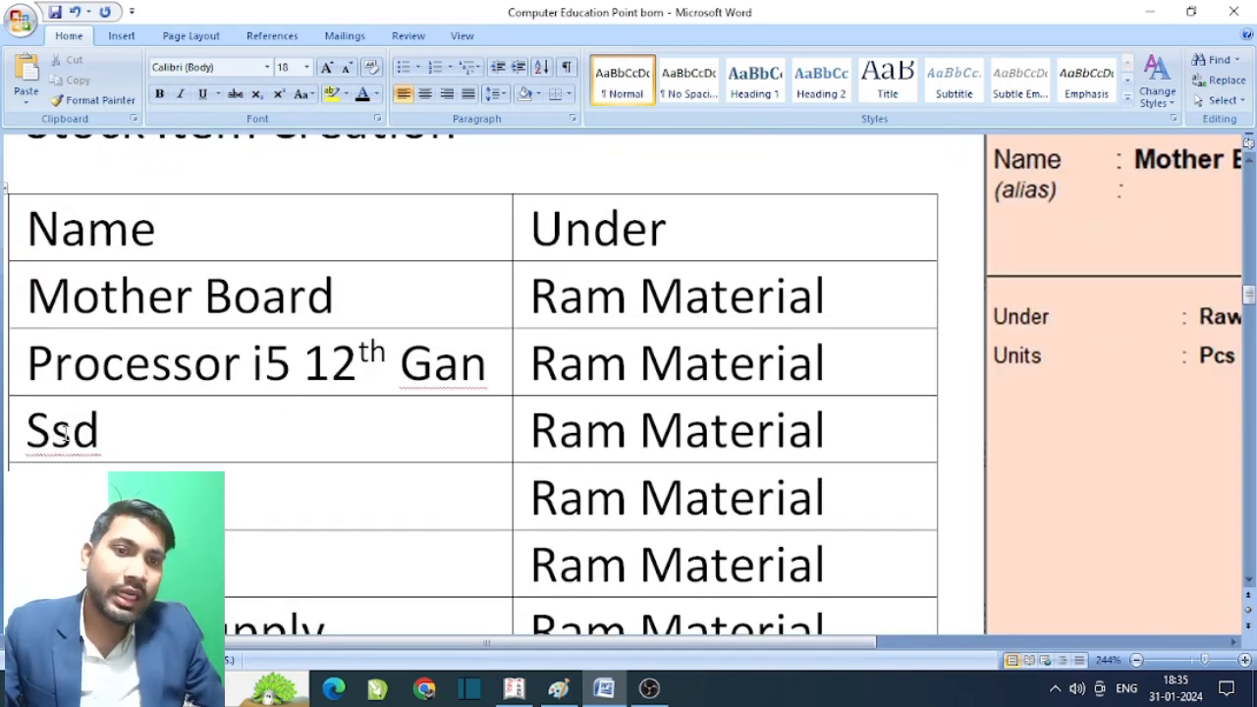
scroll(99, 385, down, 2)
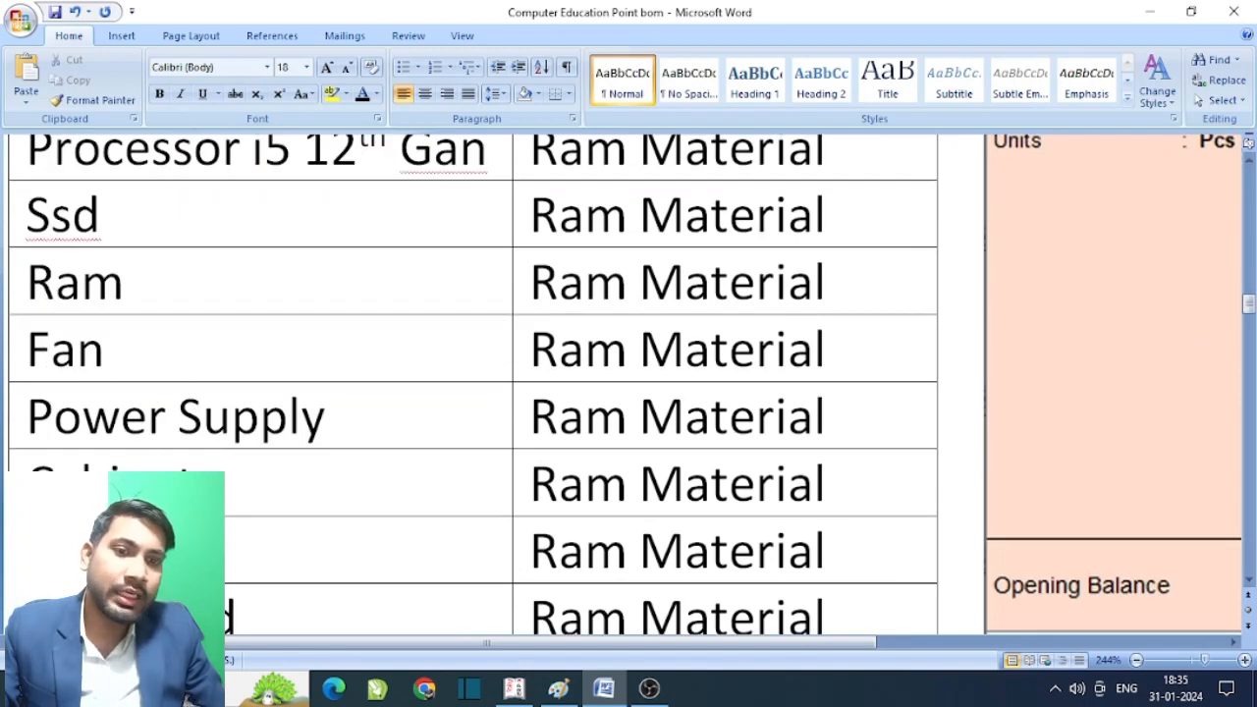
scroll(471, 383, down, 2)
scroll(318, 586, down, 3)
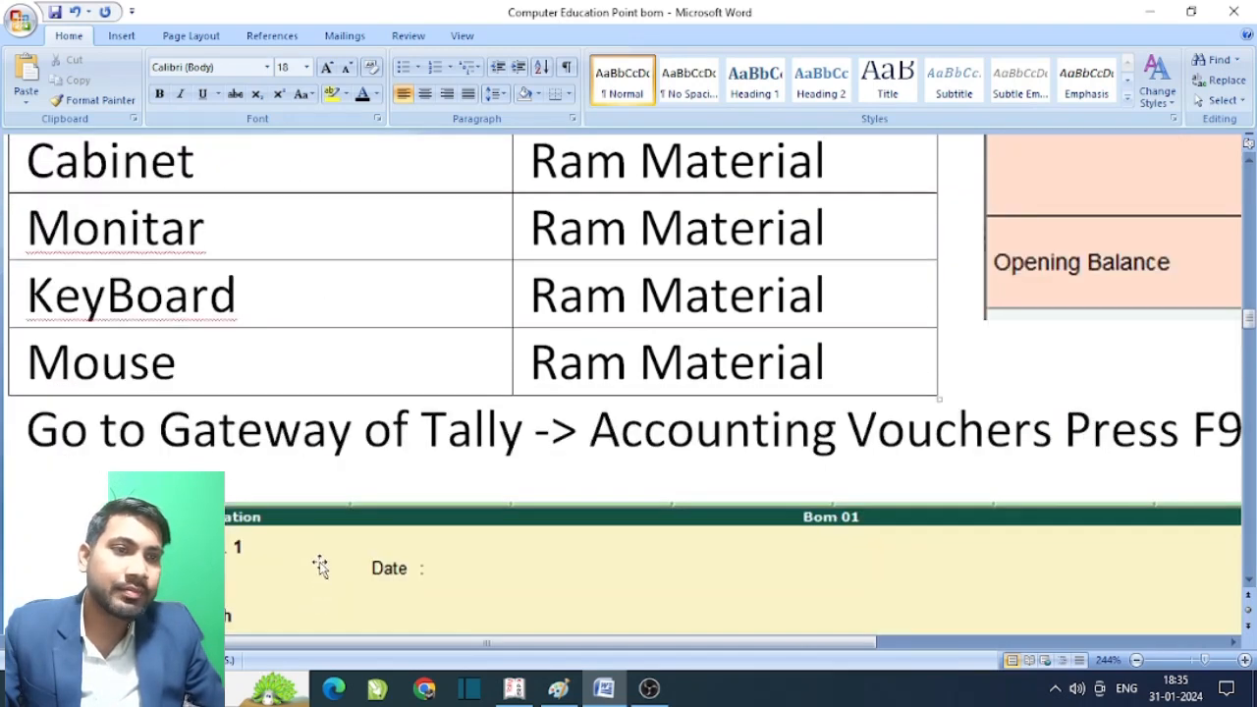
scroll(323, 567, up, 5)
scroll(661, 475, up, 5)
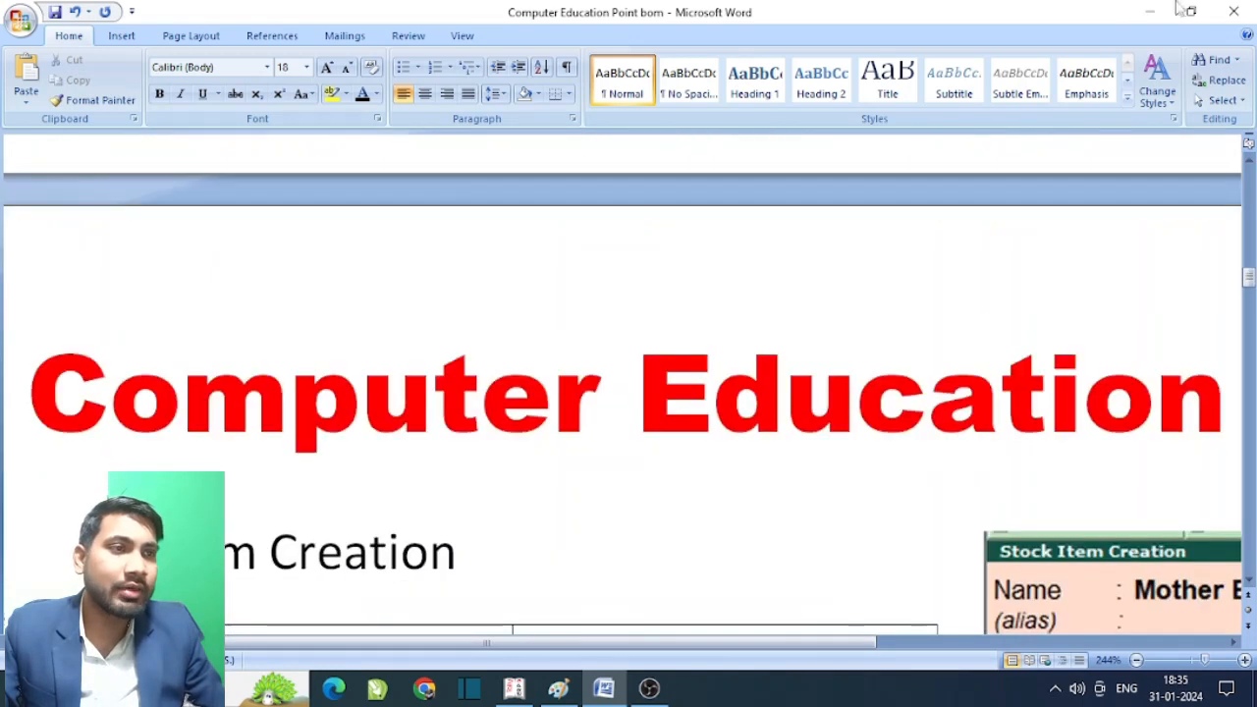
click(1148, 11)
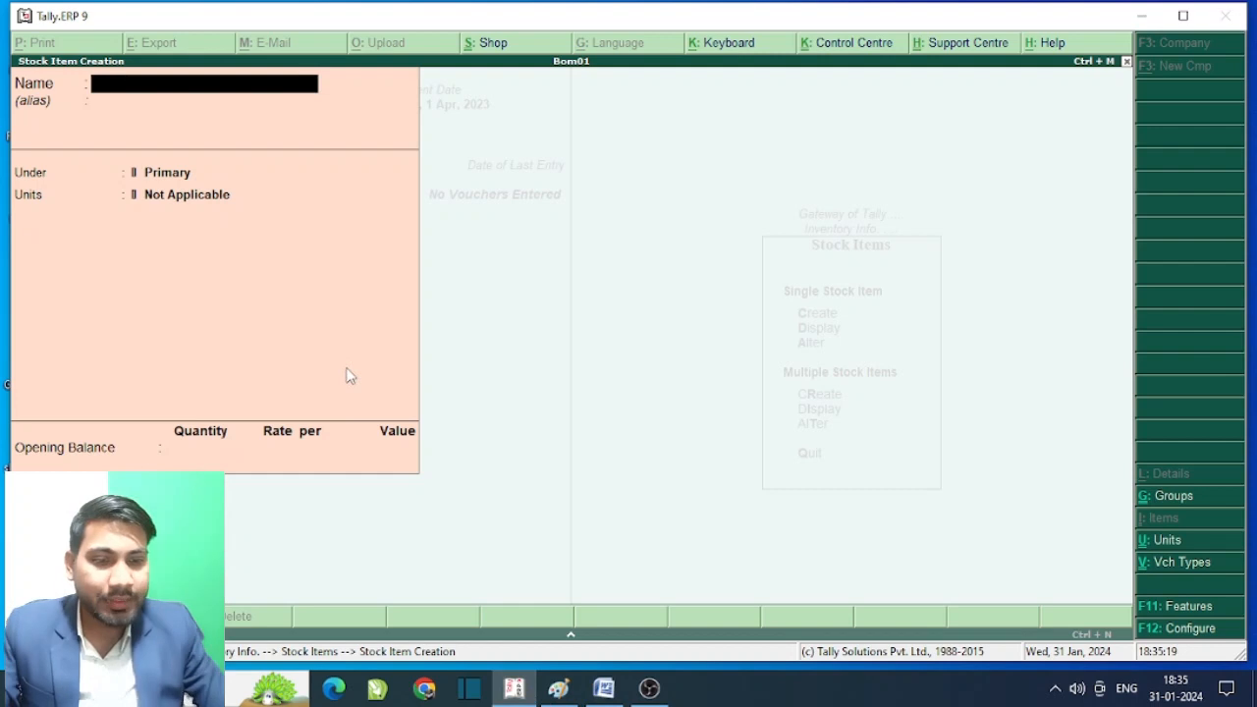
- Create stock item 'Mother Board' under Raw Material with unit pcs, leaving components as No
text(Mother Bor)
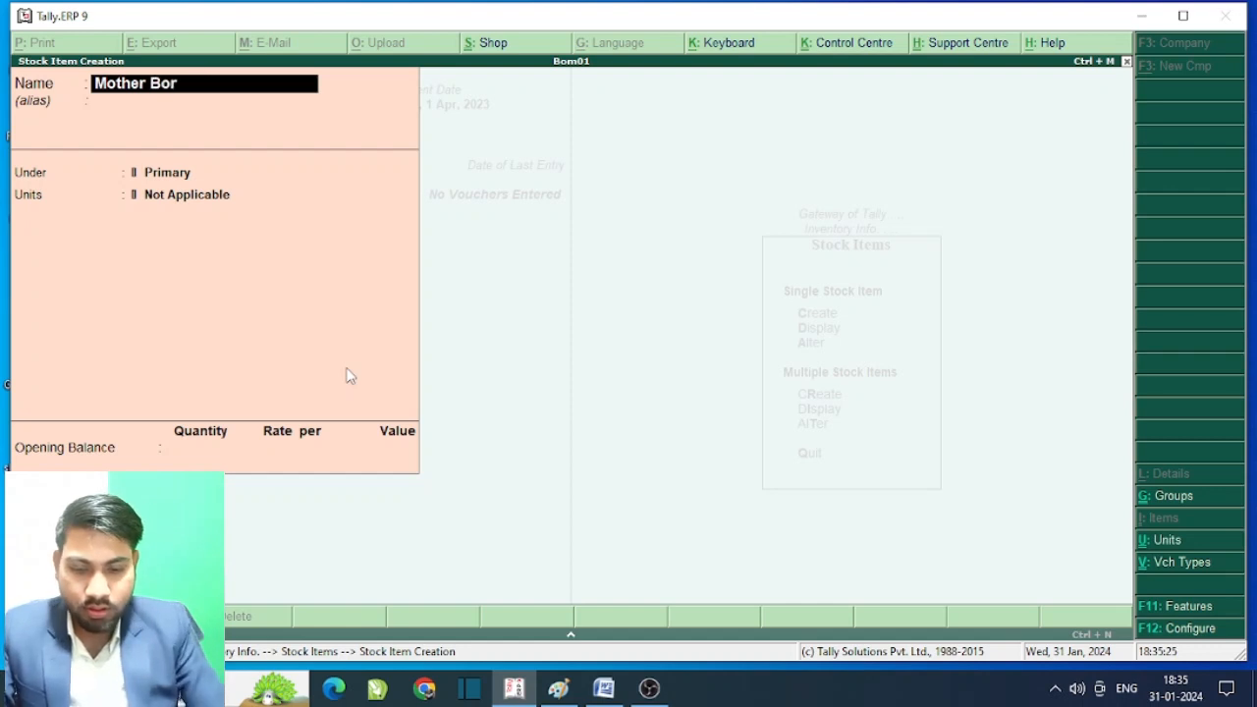
text(d)
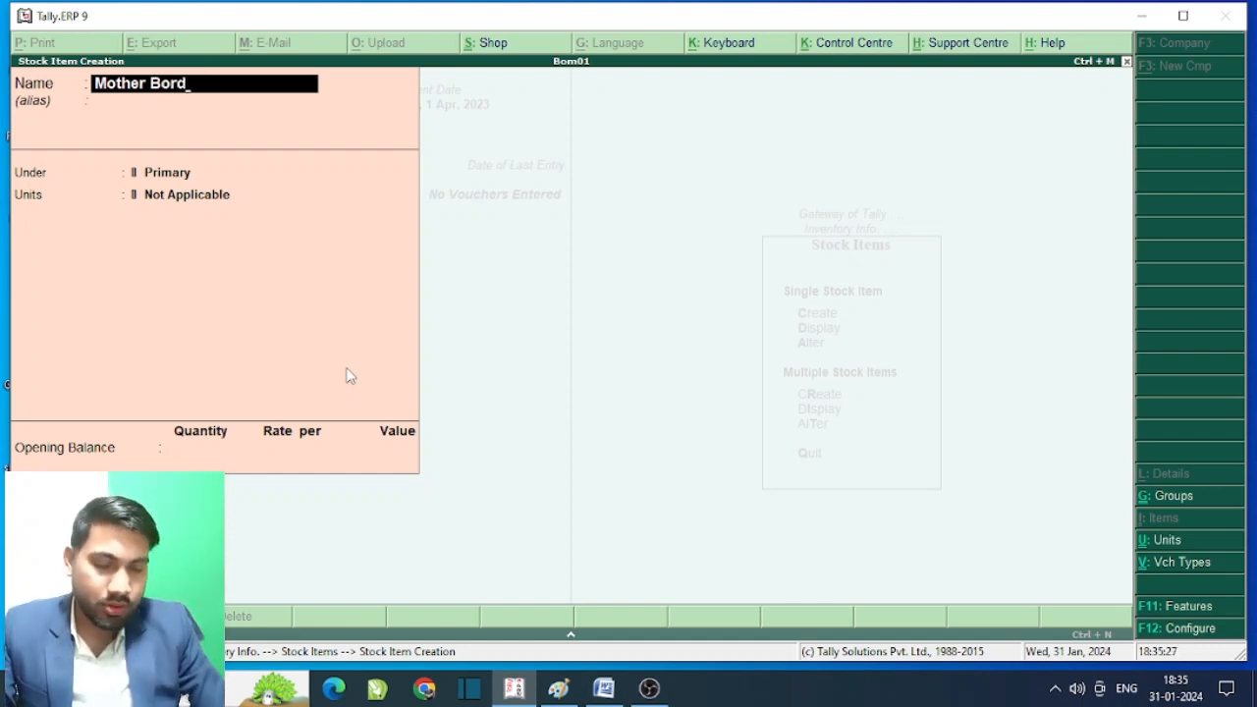
key(BackSpace)
key(BackSpace)
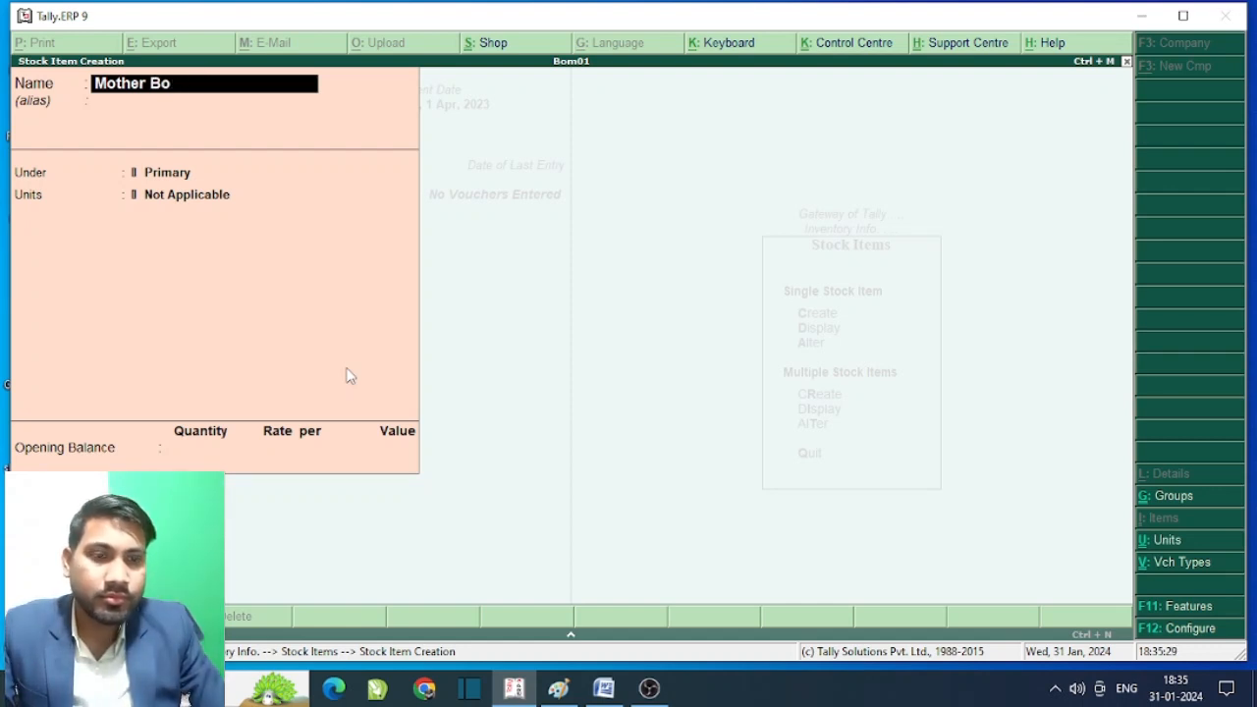
text(a)
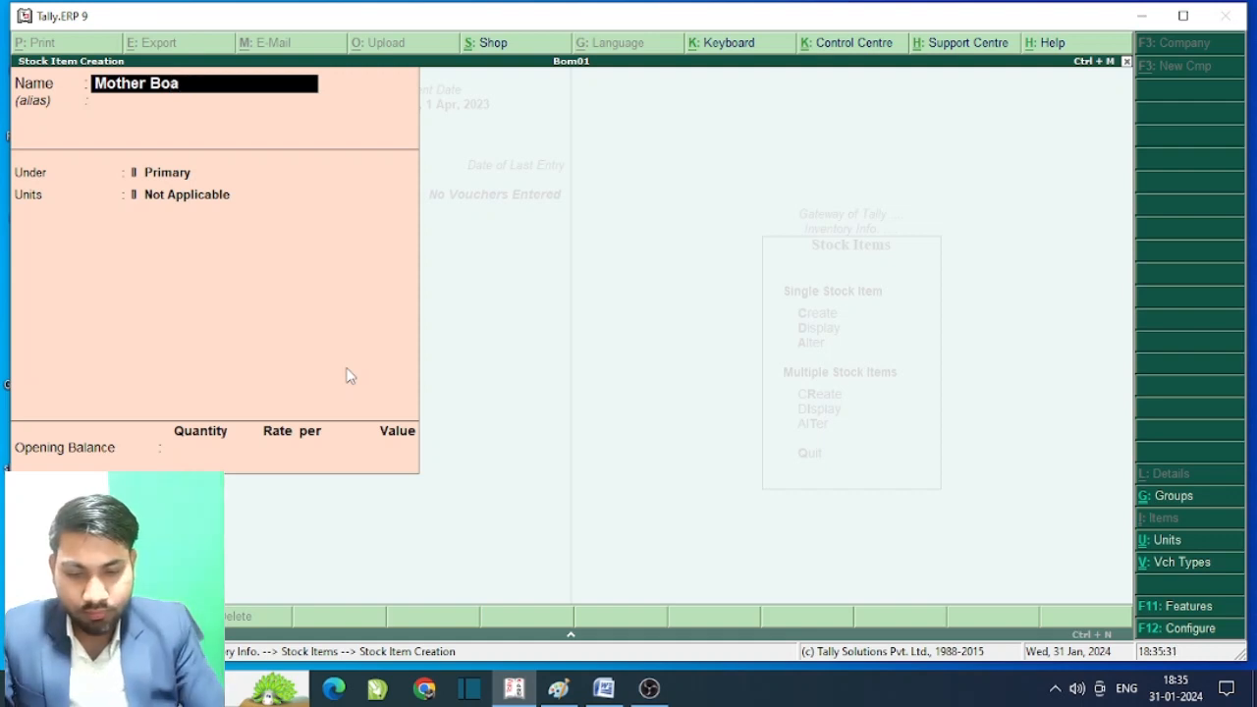
text(rd)
key(Return)
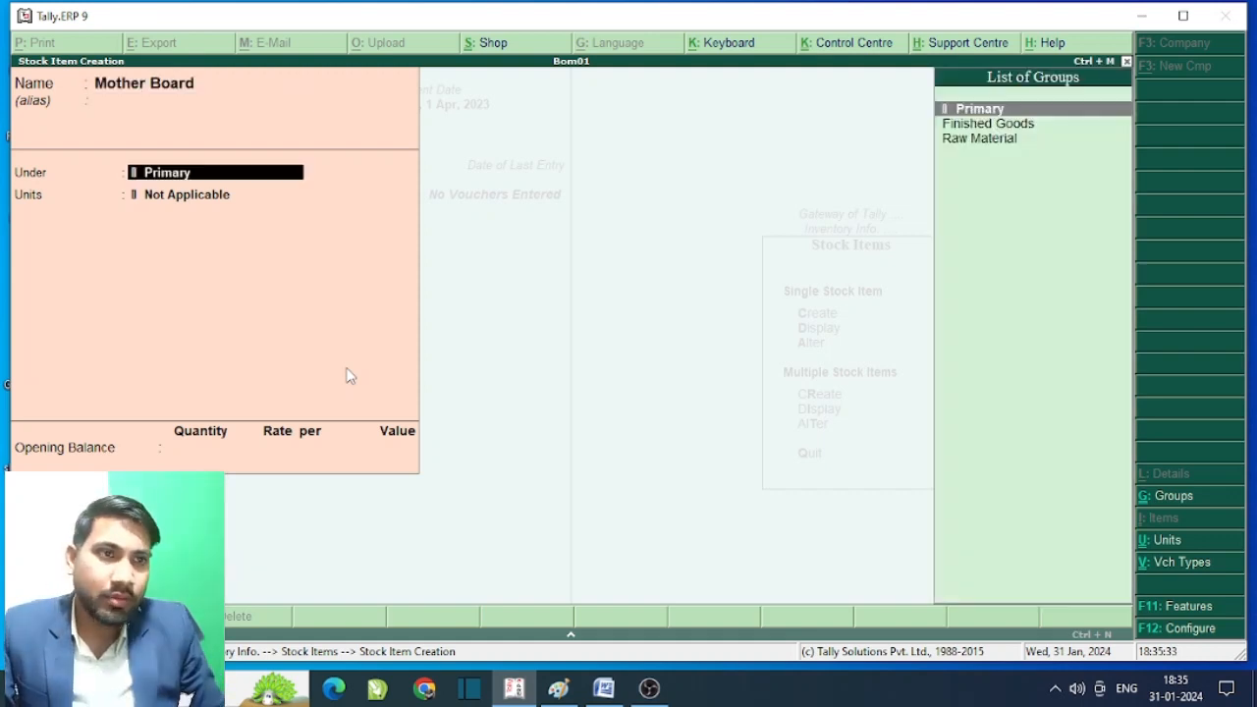
key(Down)
key(Down)
key(Return)
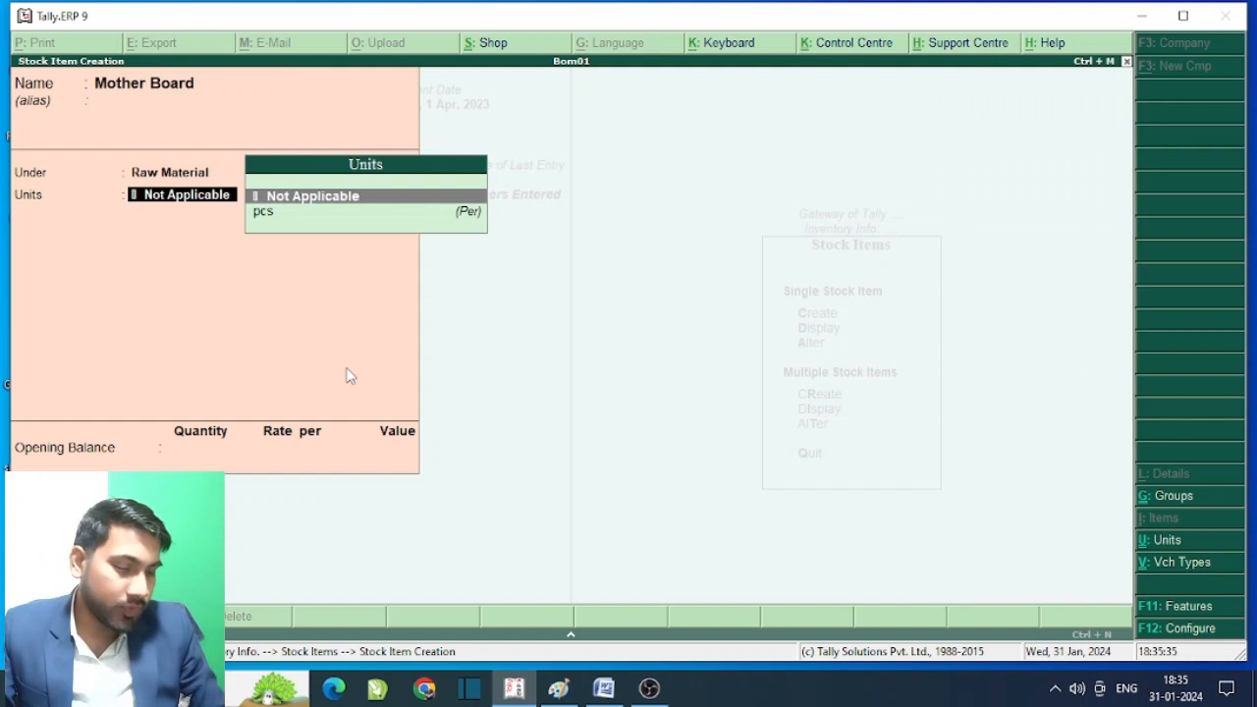
key(Down)
key(Return)
key(Return)
key(Return)
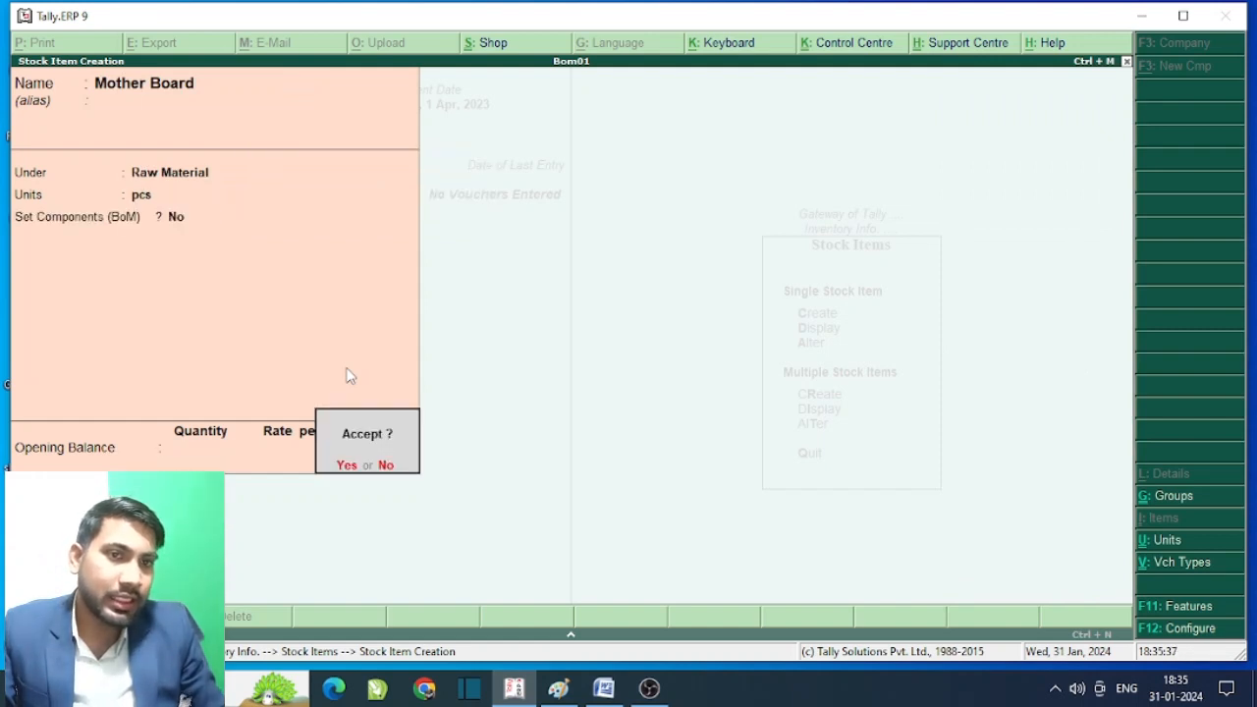
key(Return)
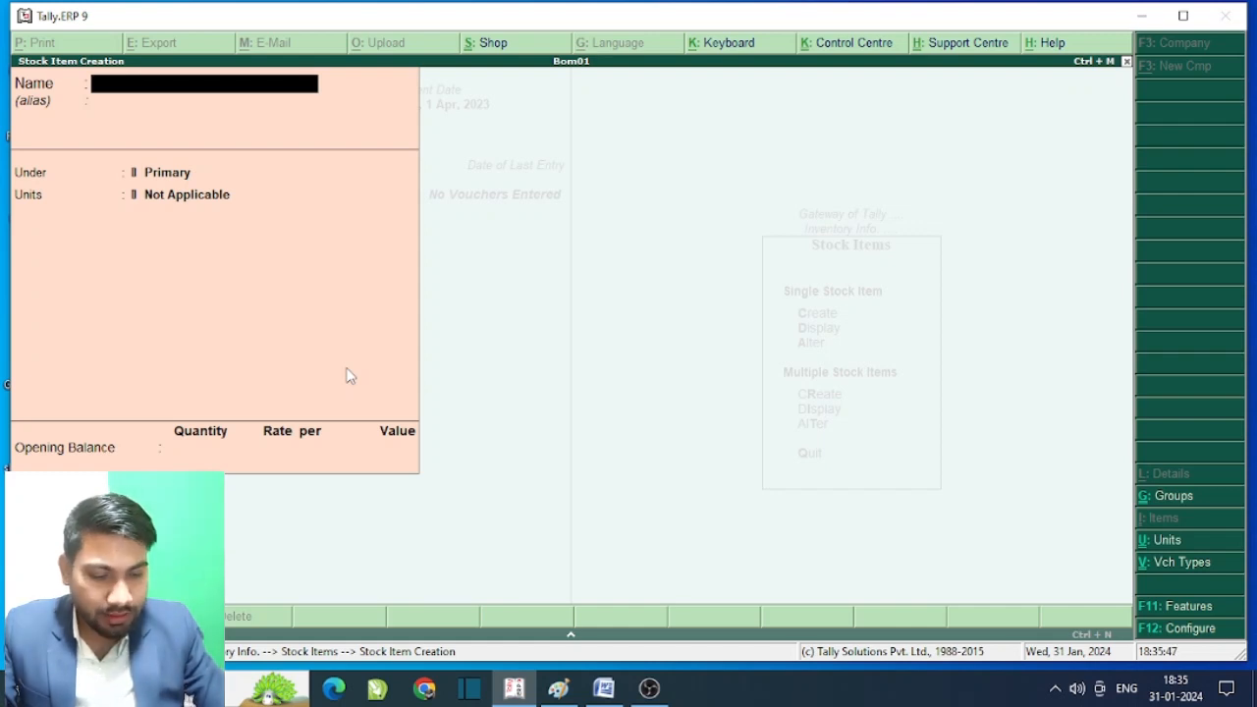
- Create stock item 'Processor i5' under Raw Material with unit pcs
text(Pr)
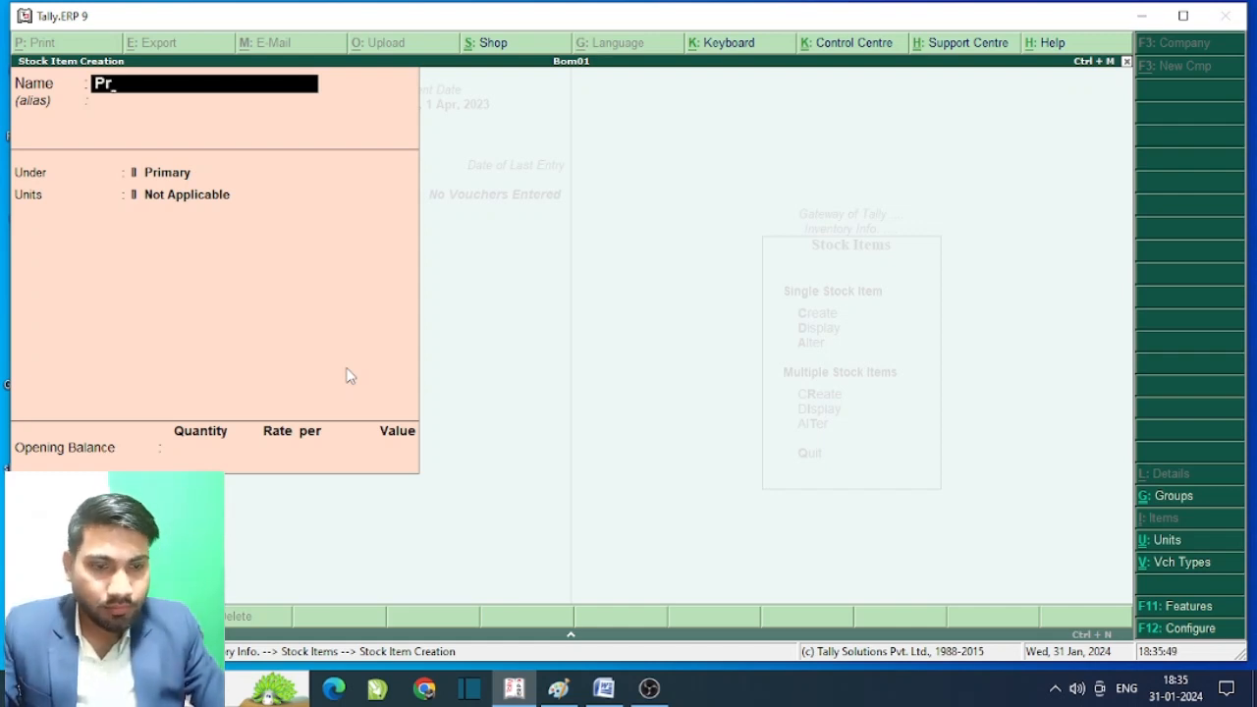
text(oce)
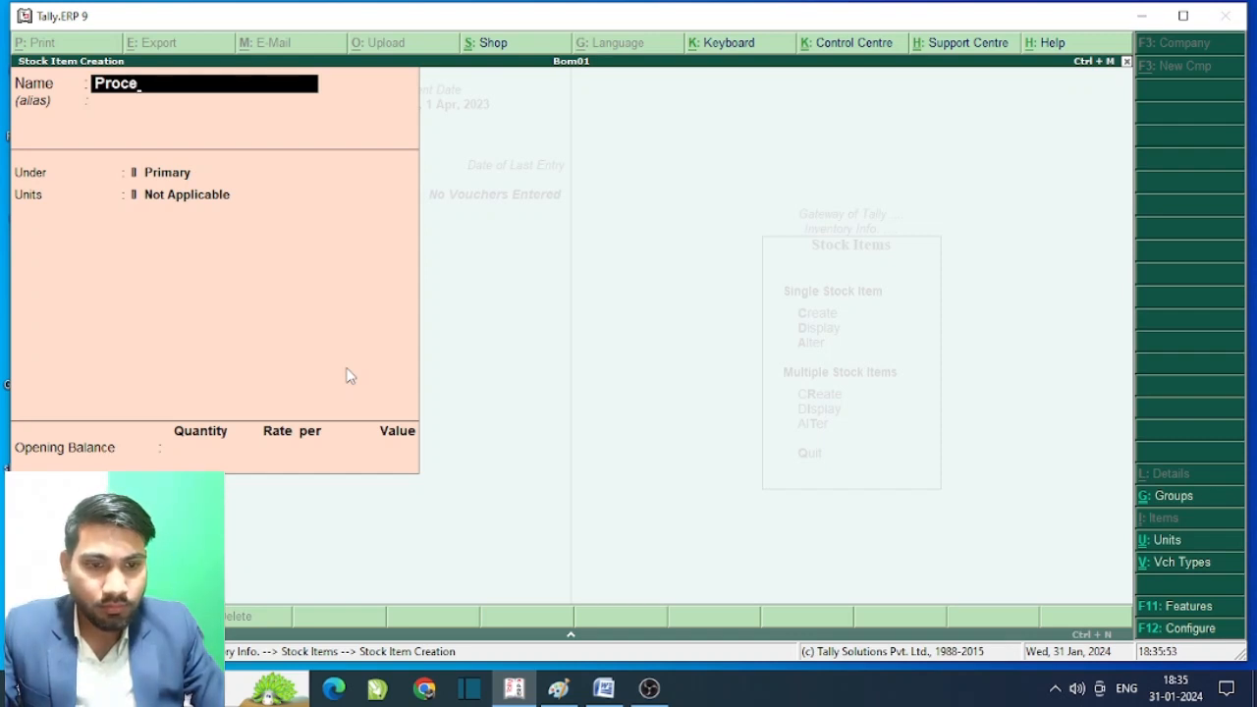
text(ss)
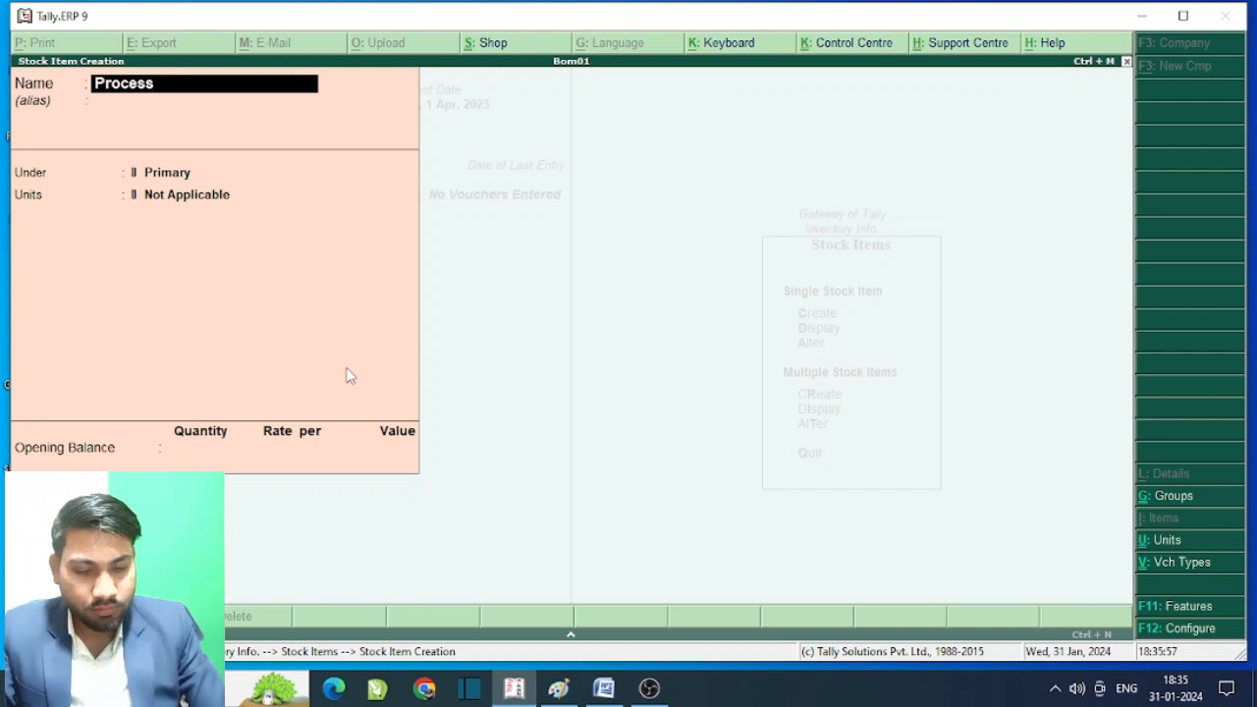
text(or)
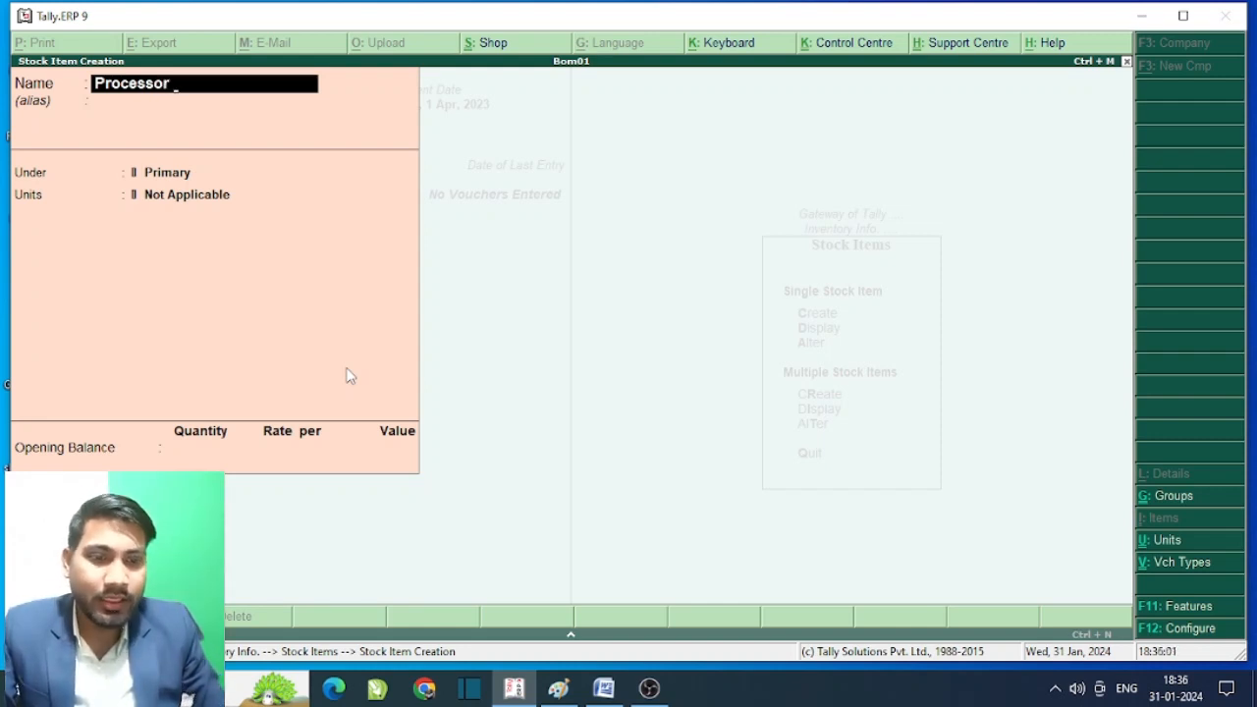
text( i5)
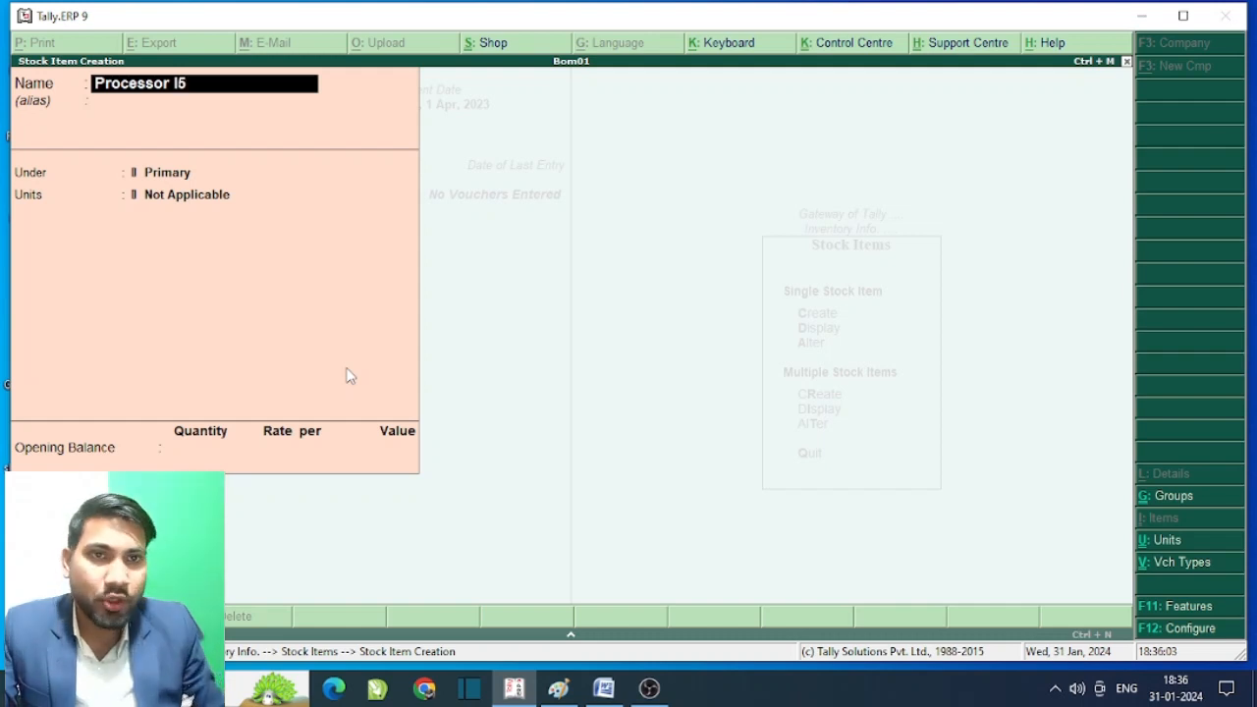
key(Return)
key(Return)
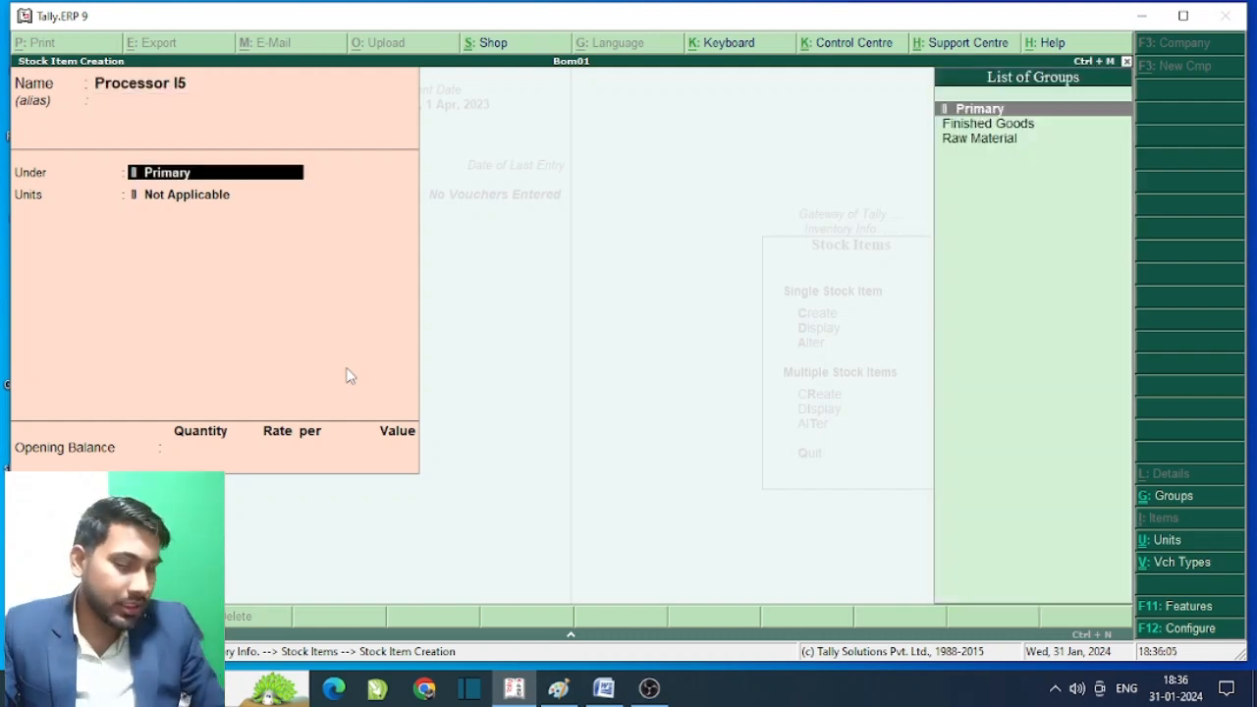
key(Down)
key(Down)
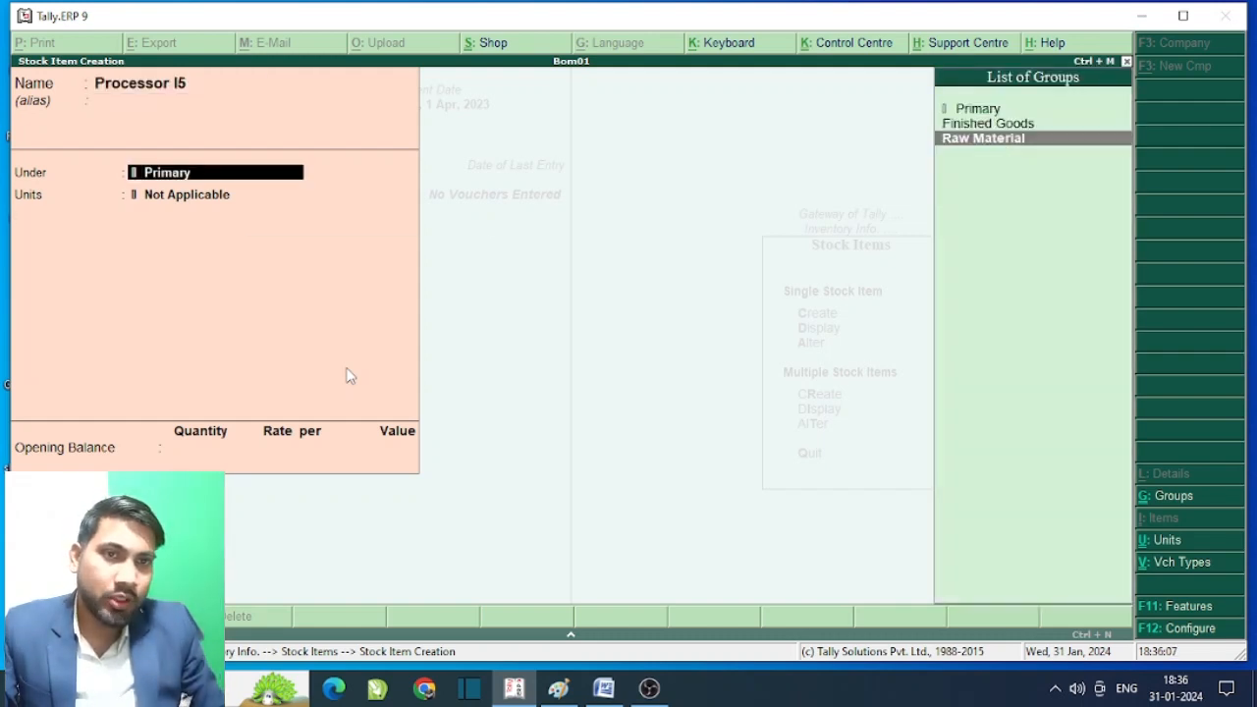
key(Return)
key(Down)
key(Return)
key(Return)
key(Return)
key(Return)
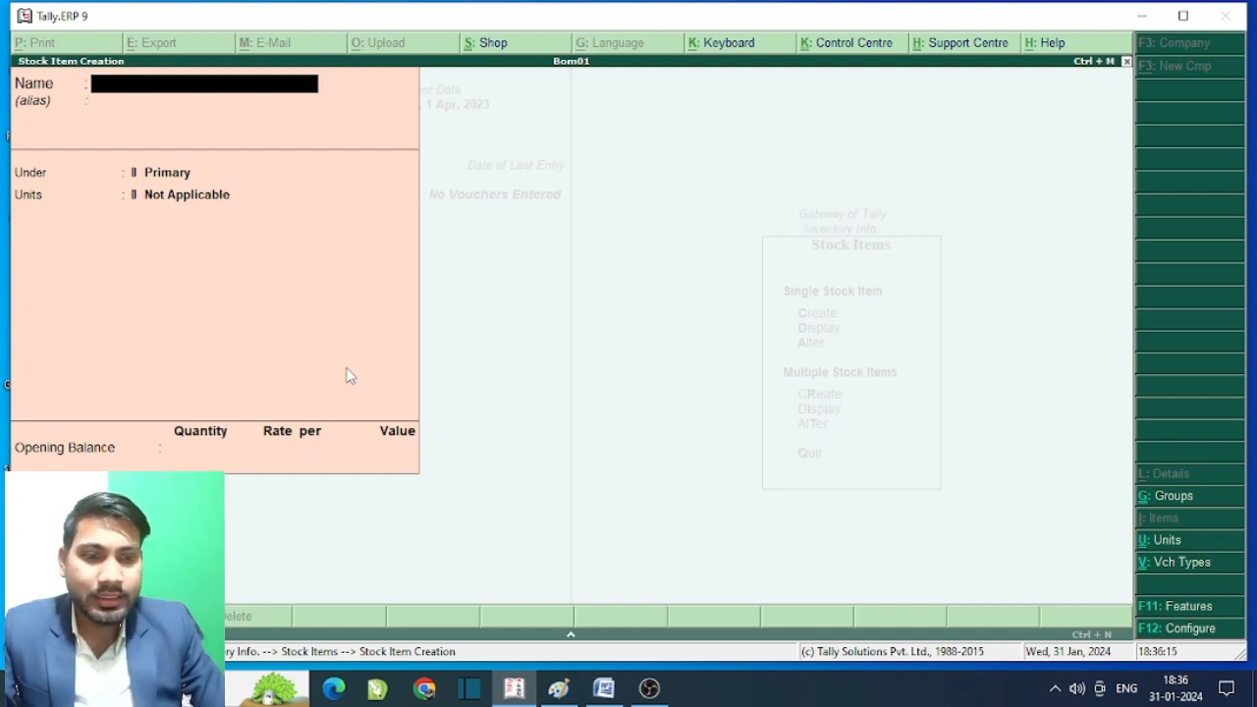
- Create stock item 'Ssd' under Raw Material with unit pcs
text(Ssd)
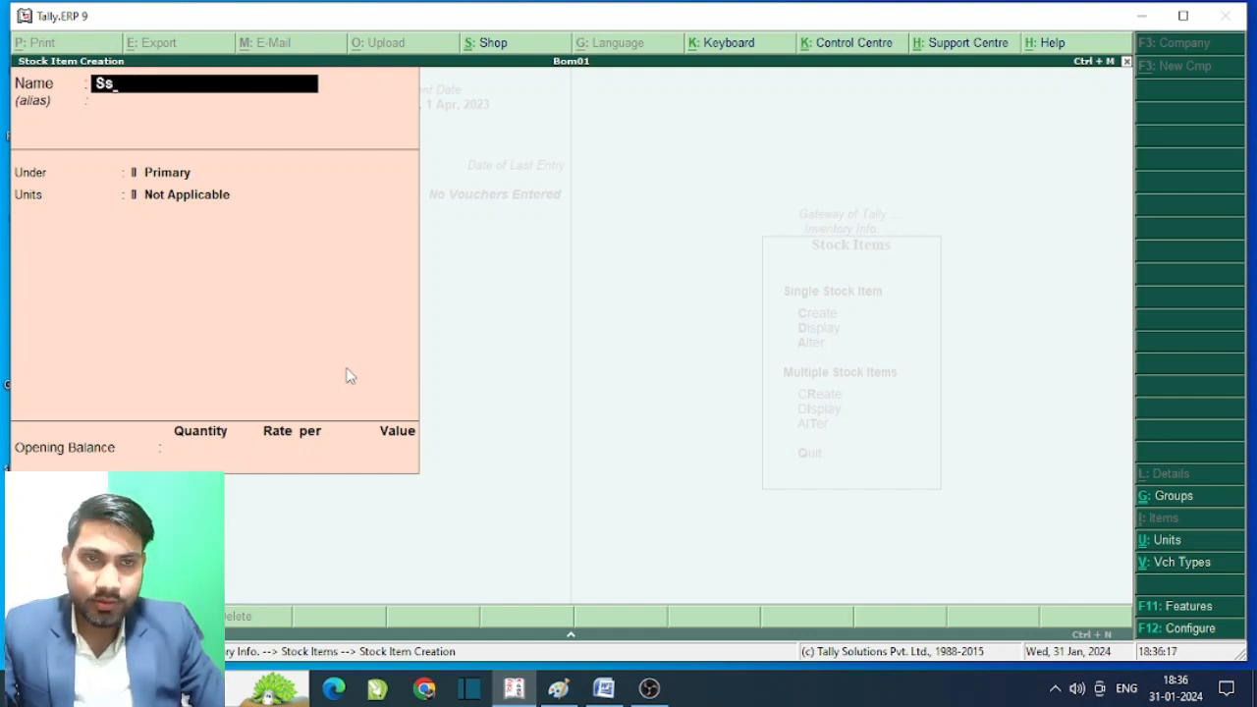
key(Return)
key(Return)
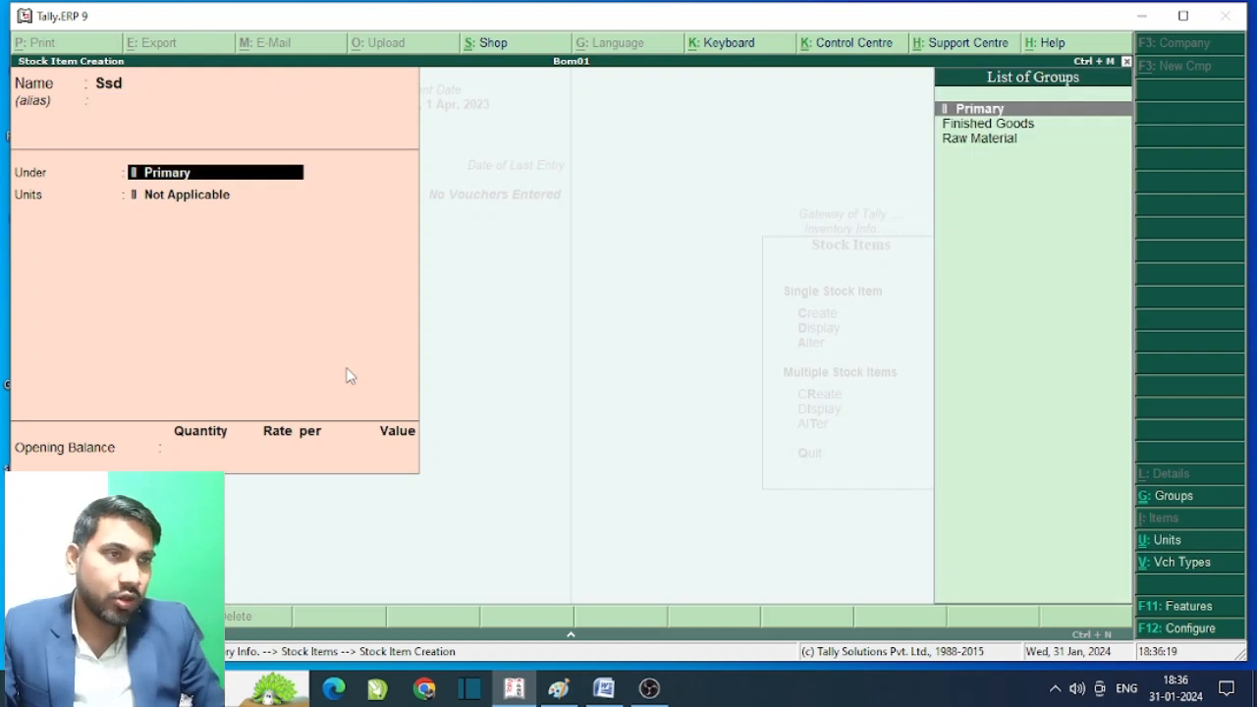
key(Down)
key(Down)
key(Return)
key(Down)
key(Return)
key(Return)
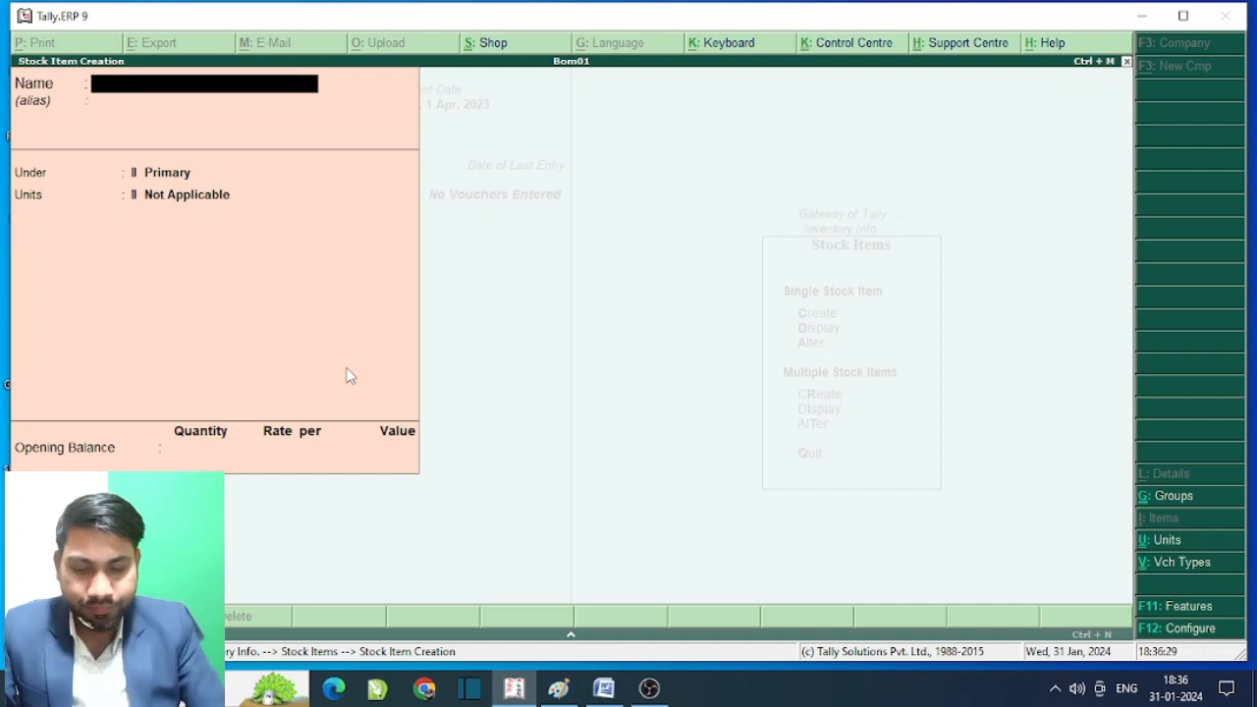
- Create and save stock item 'Ram' under Raw Material with unit pcs
text(Ram)
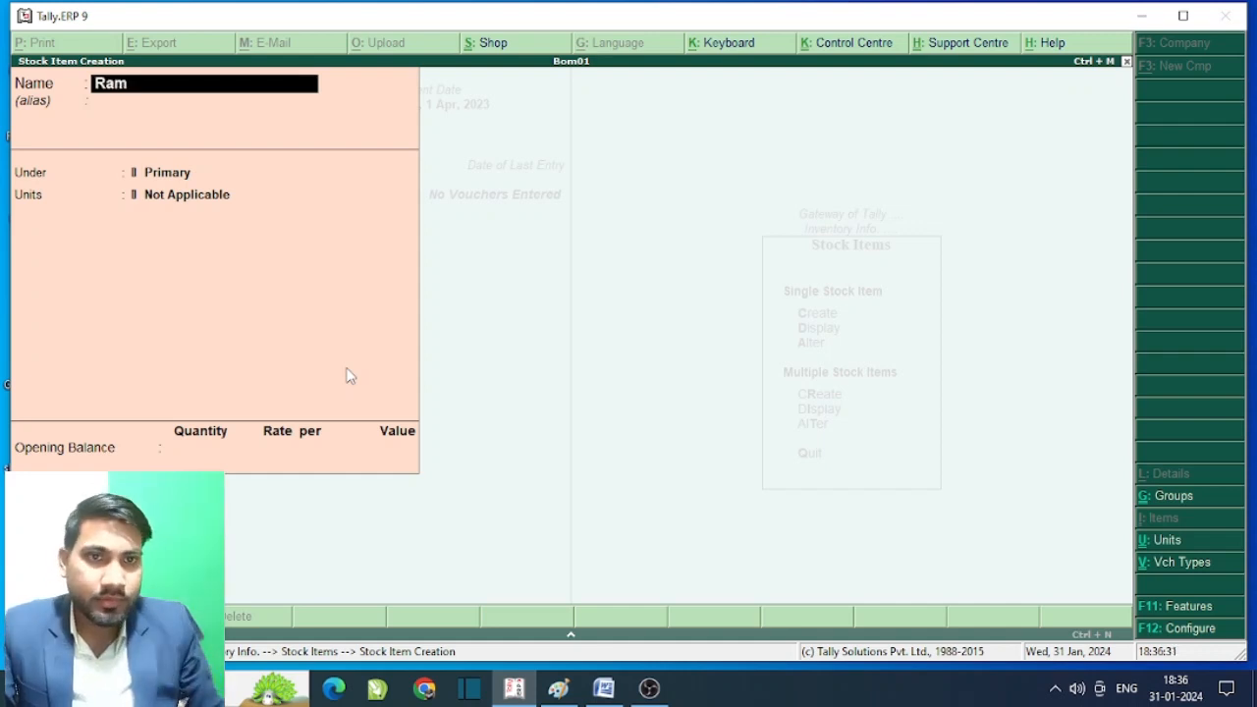
key(Return)
key(Return)
key(Down)
key(Down)
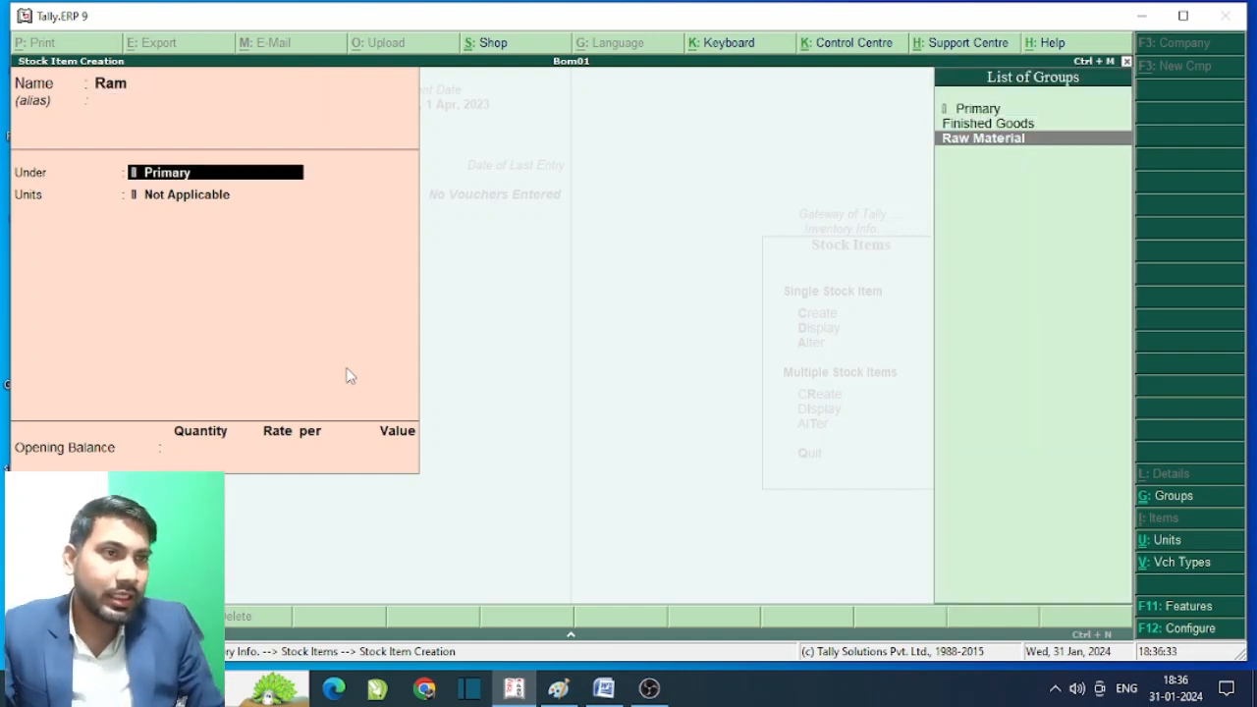
key(Return)
key(Down)
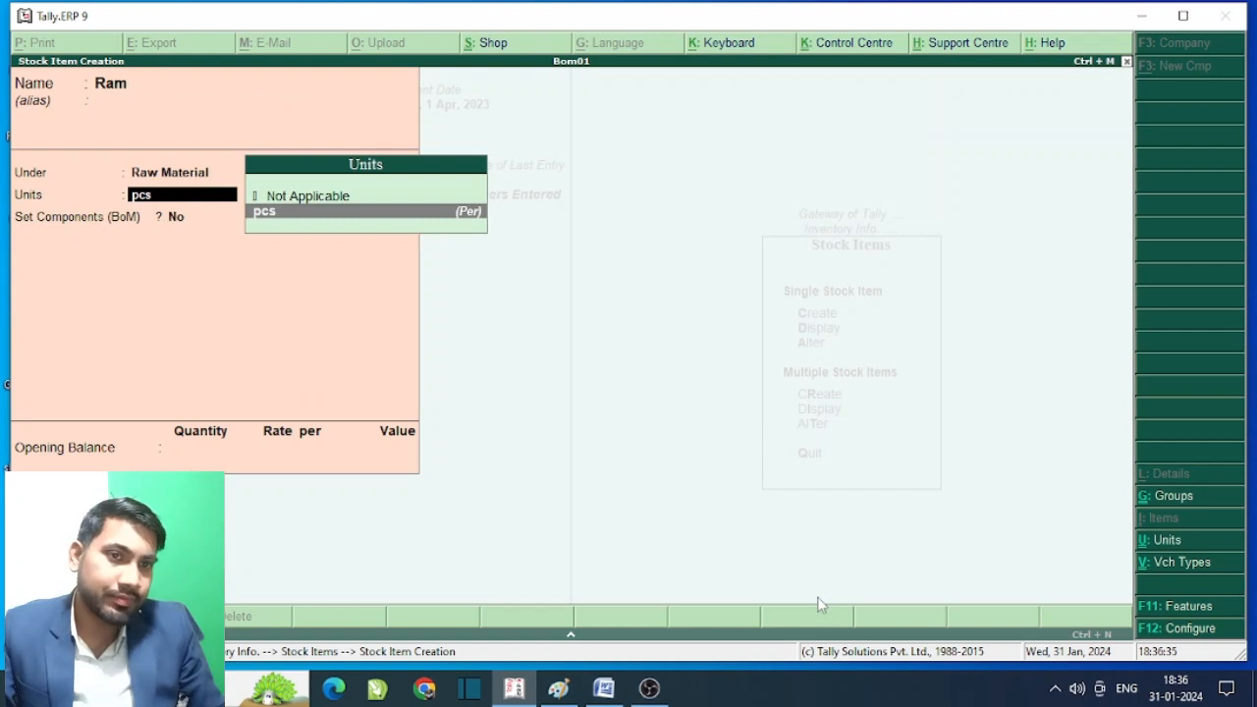
key(Return)
key(Return)
key(Return)
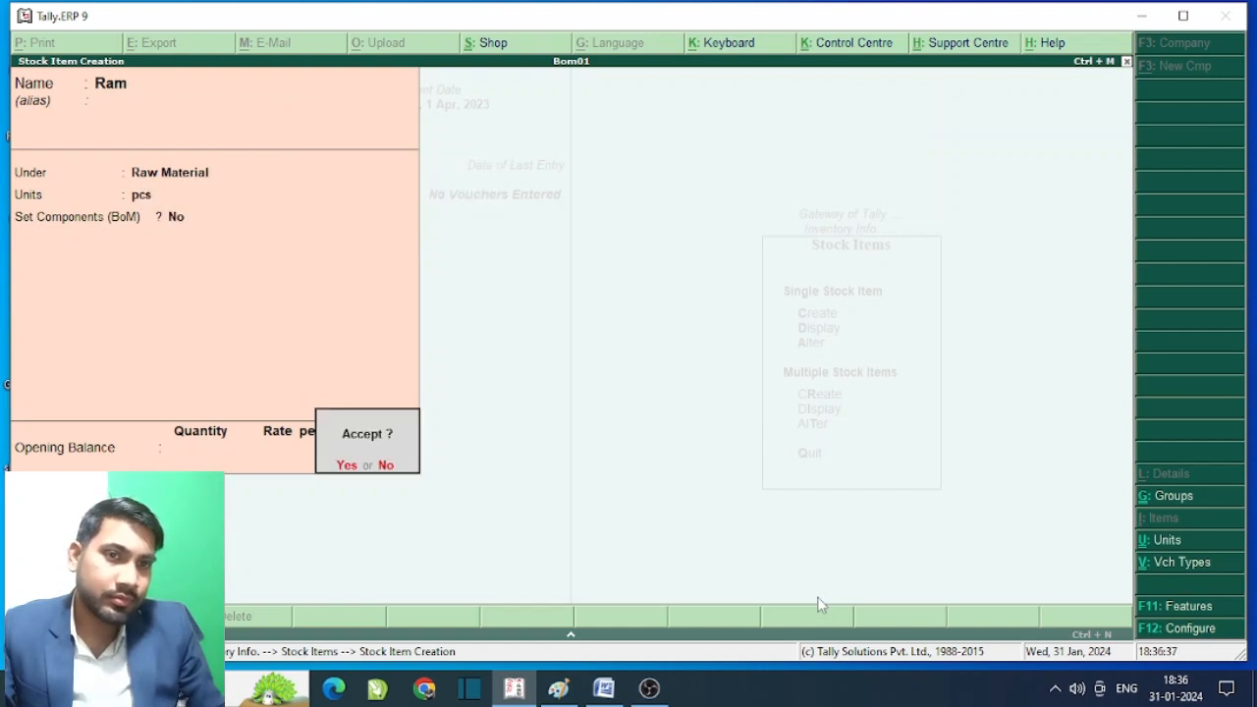
key(Return)
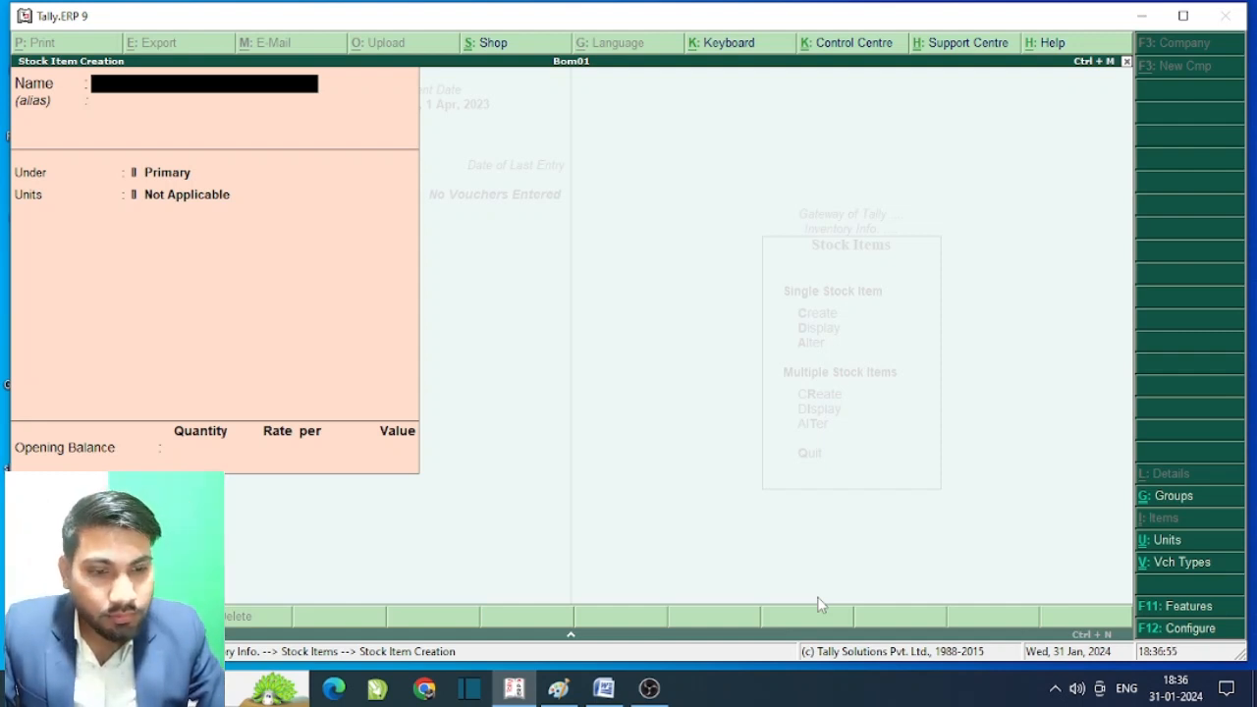
- Fill in stock item 'Power Supply' under Raw Material with unit pcs
text(P)
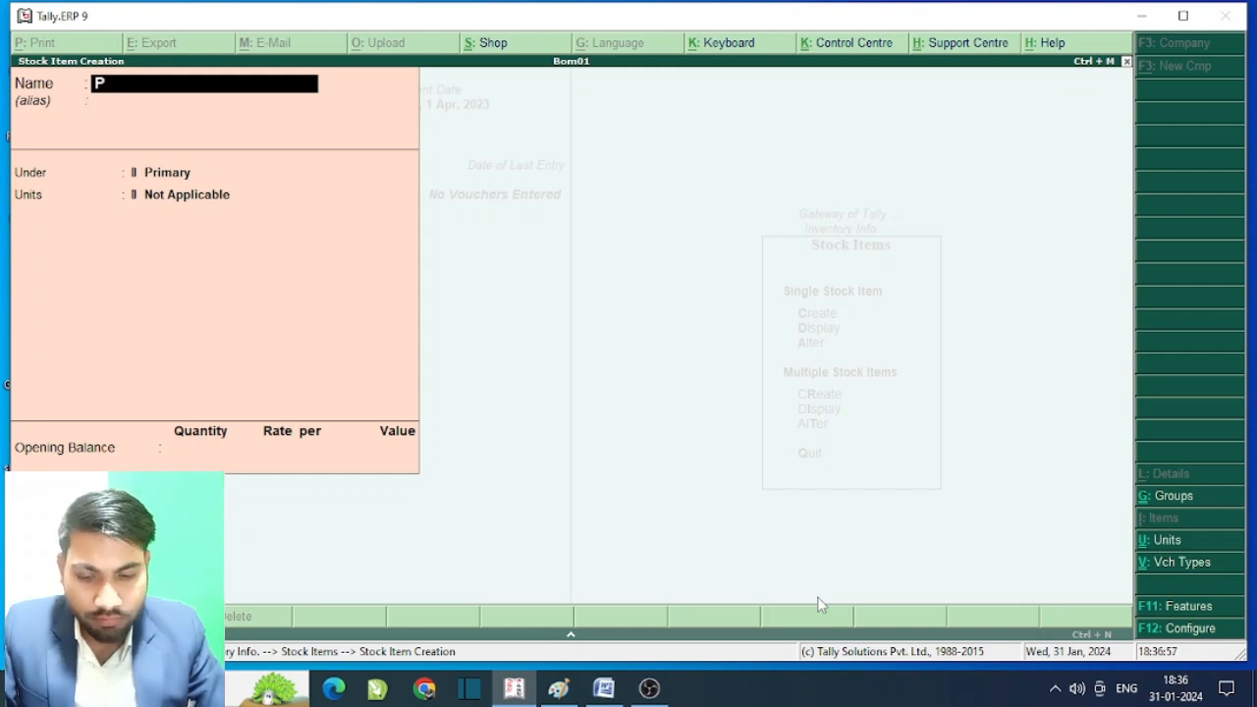
text(owe)
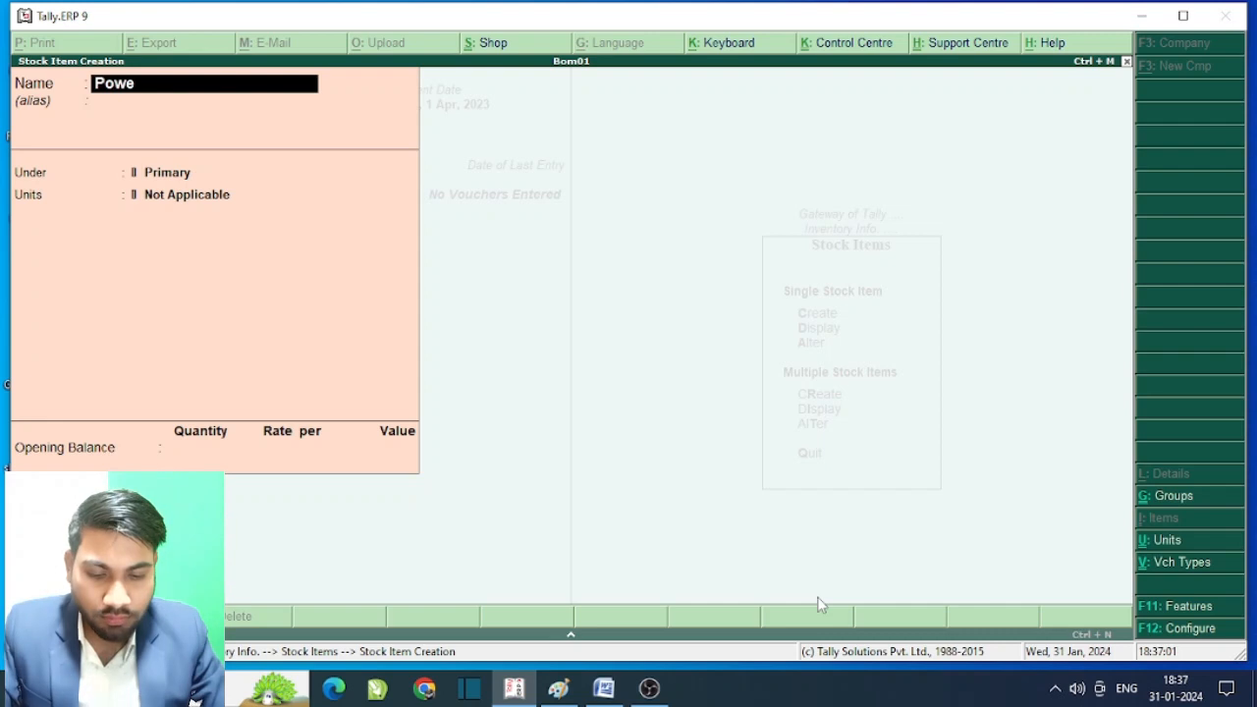
text(r)
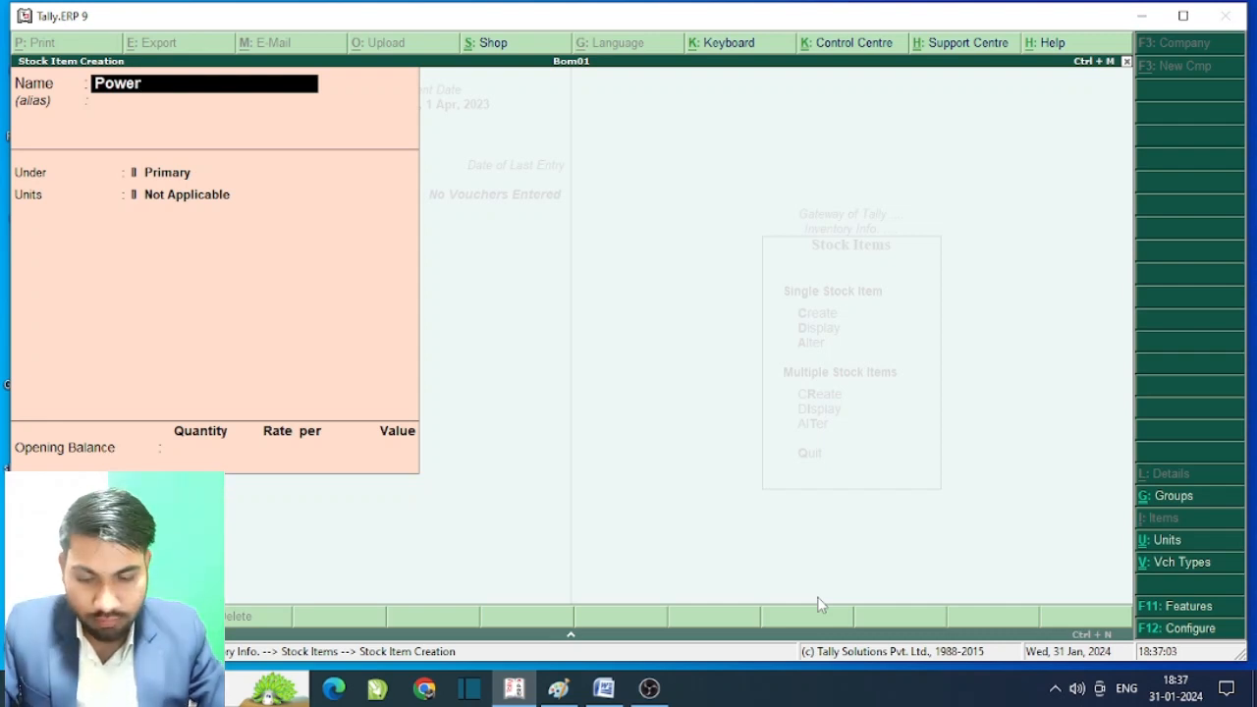
text( Su)
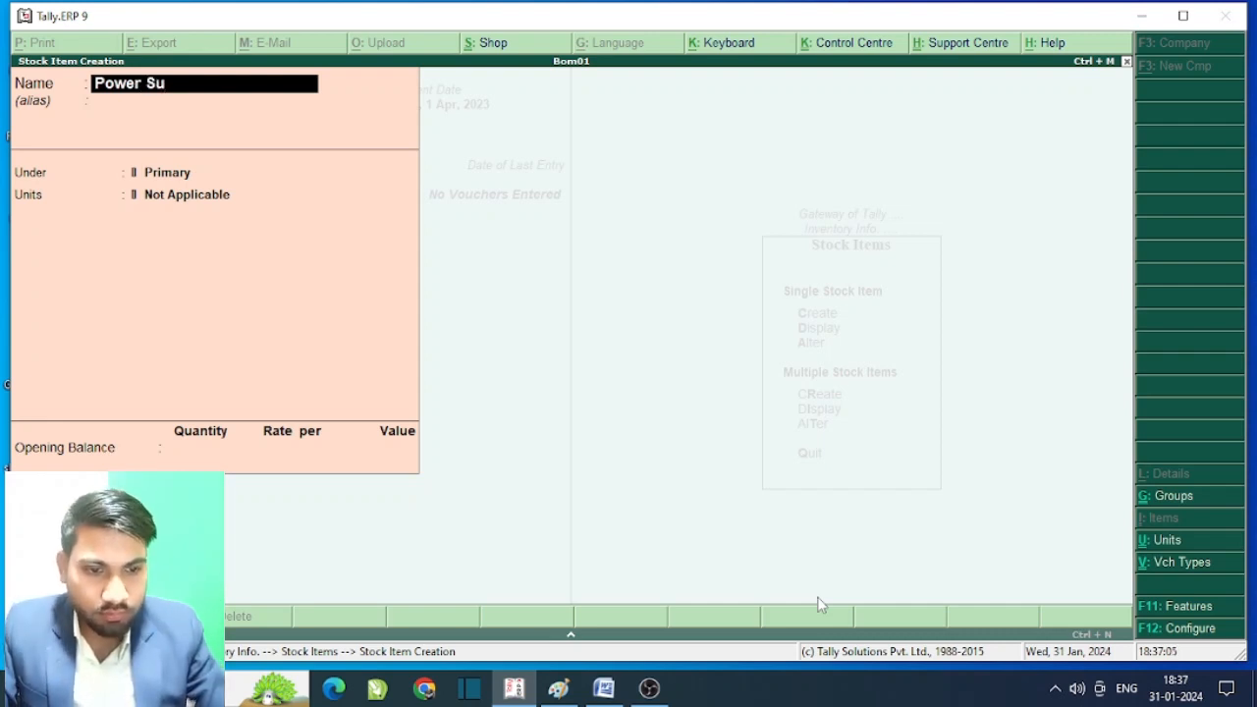
text(pp)
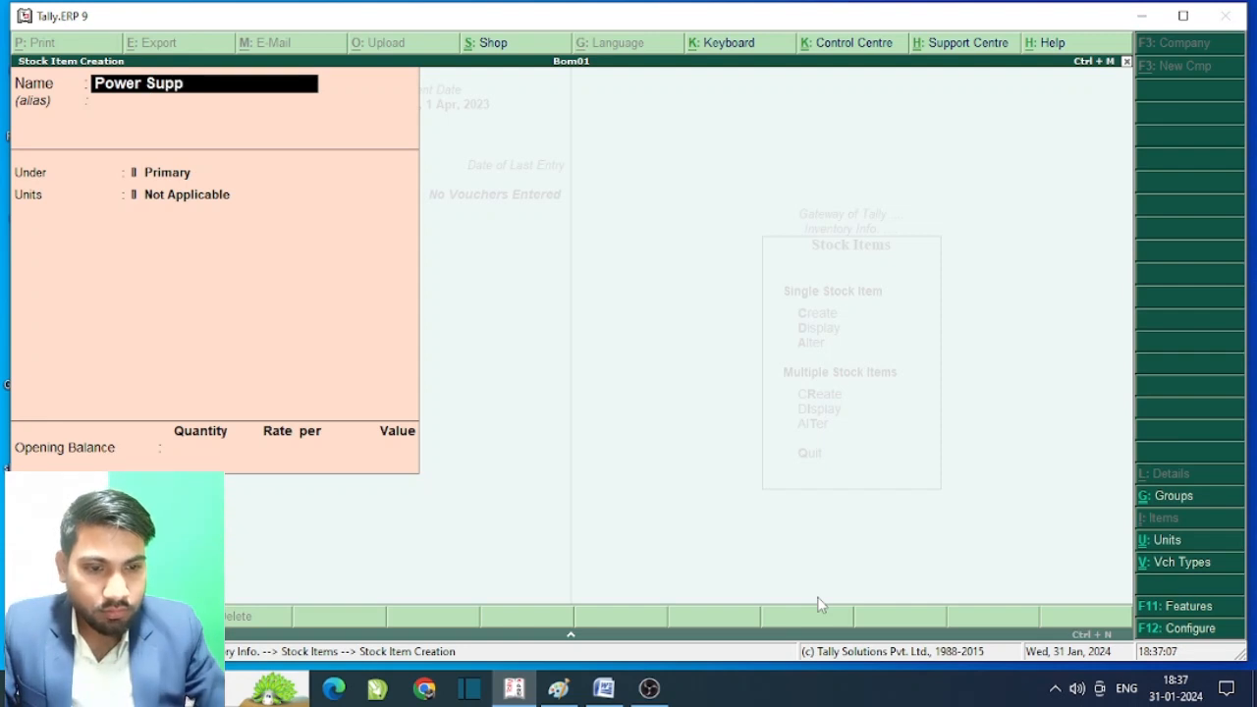
text(ly)
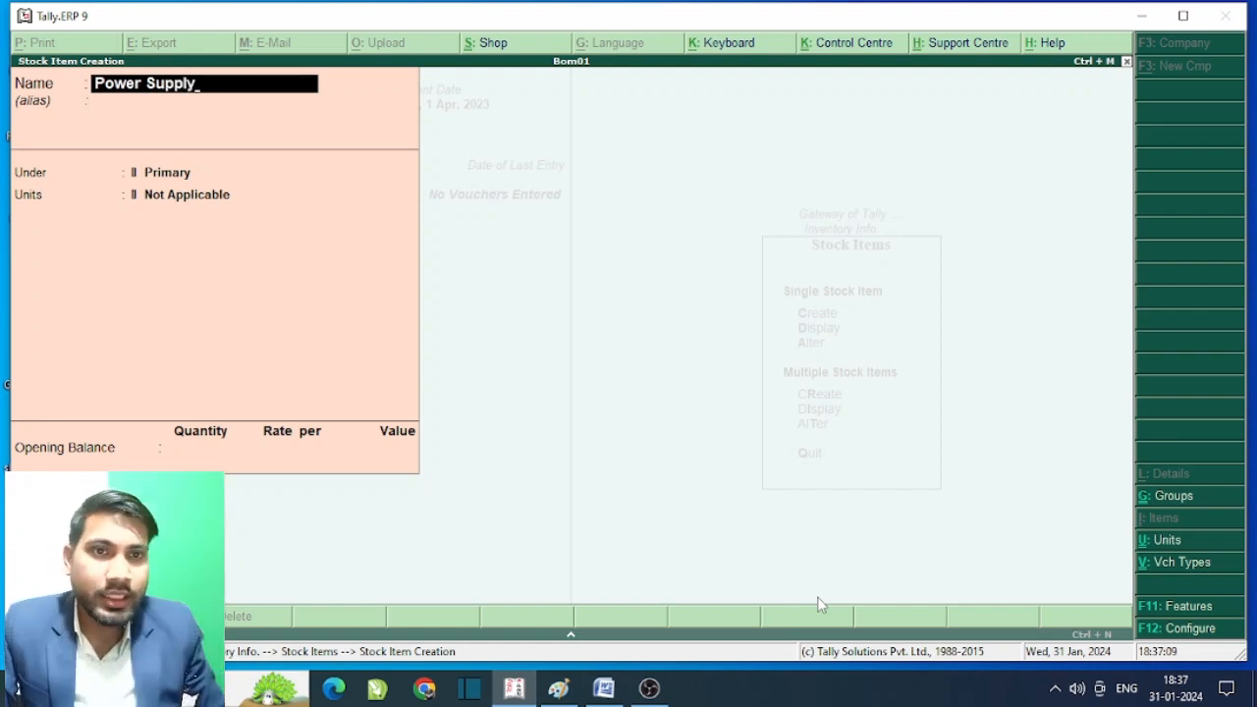
key(Return)
key(Return)
key(Down)
key(Down)
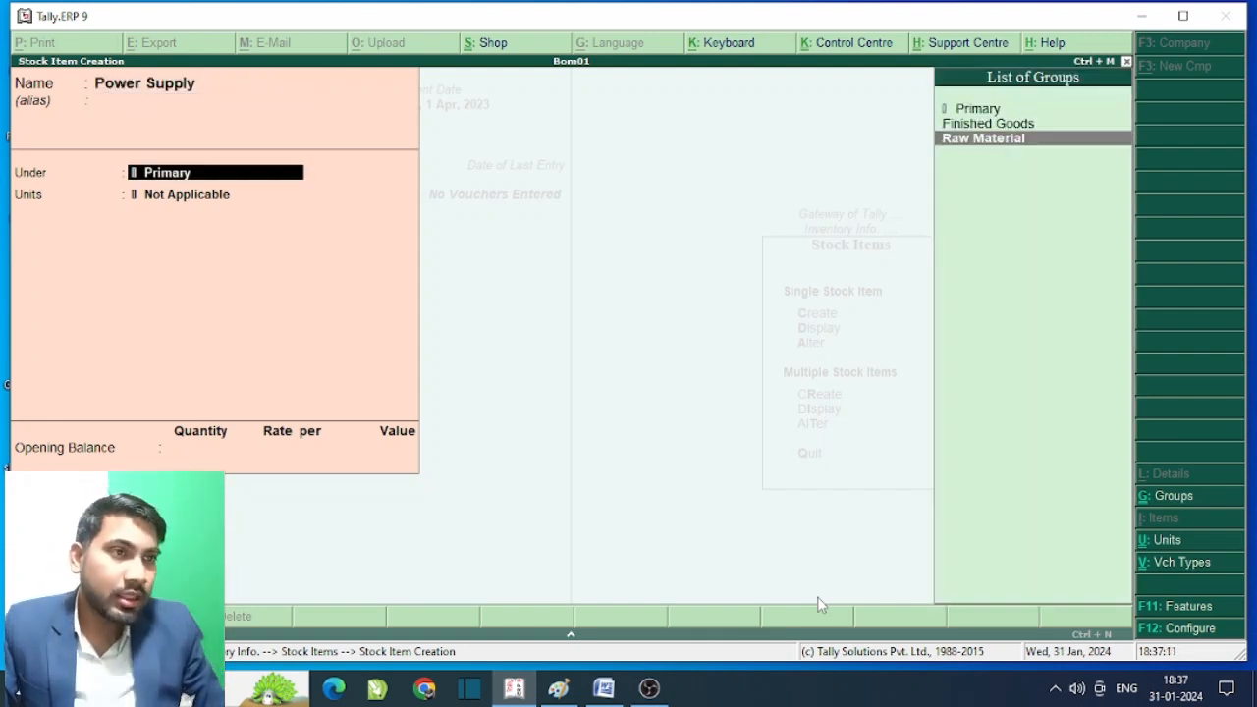
key(Return)
key(Down)
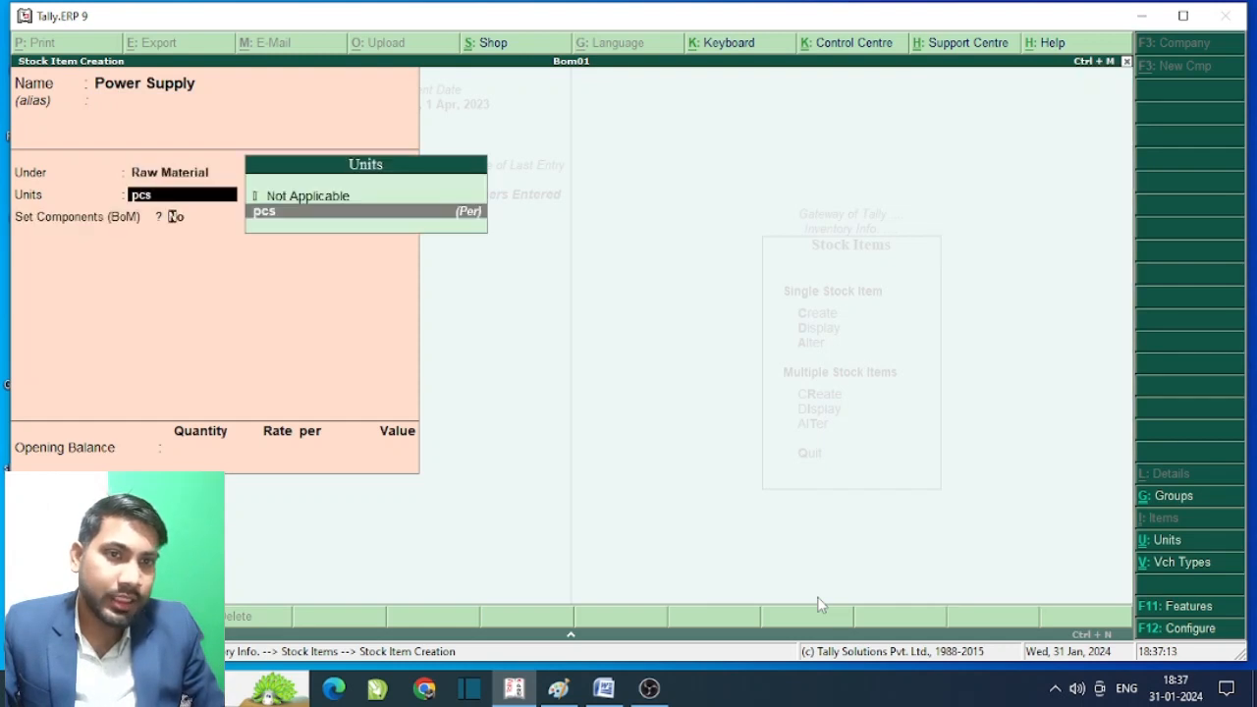
key(Return)
key(Return)
key(Return)
key(Return)
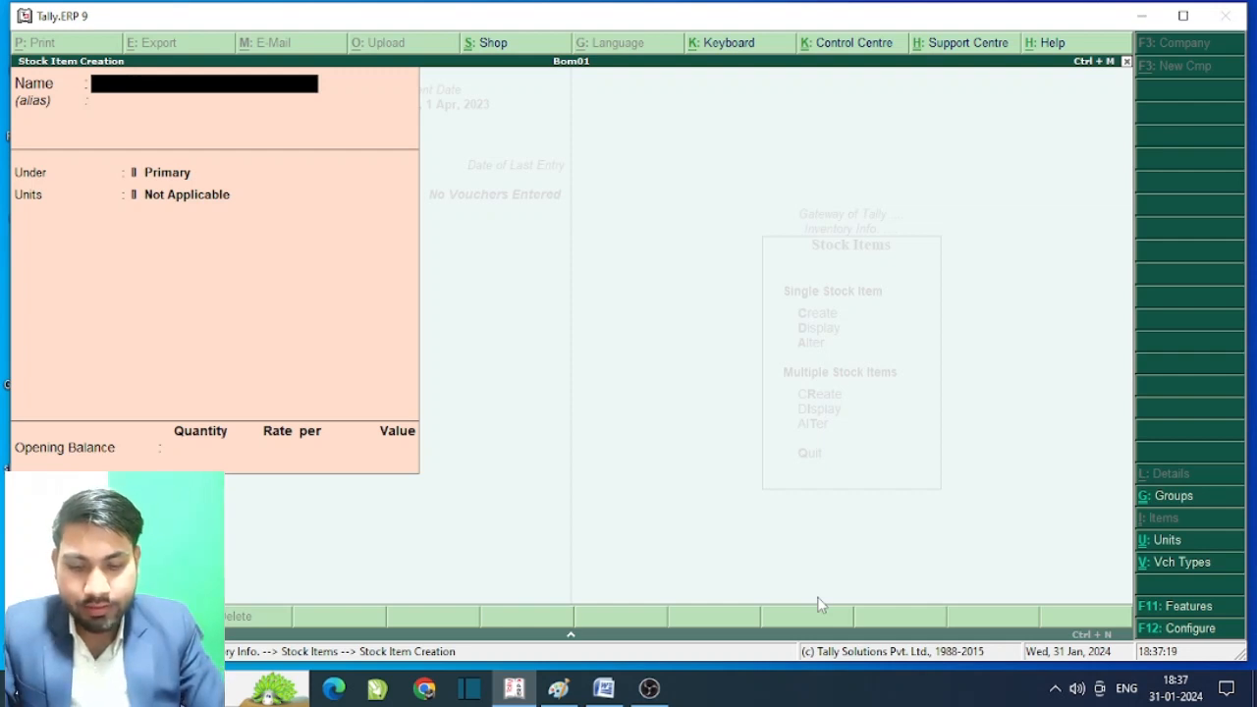
- Create and save stock item 'Cabinet' under Raw Material with unit pcs
text(Cabi)
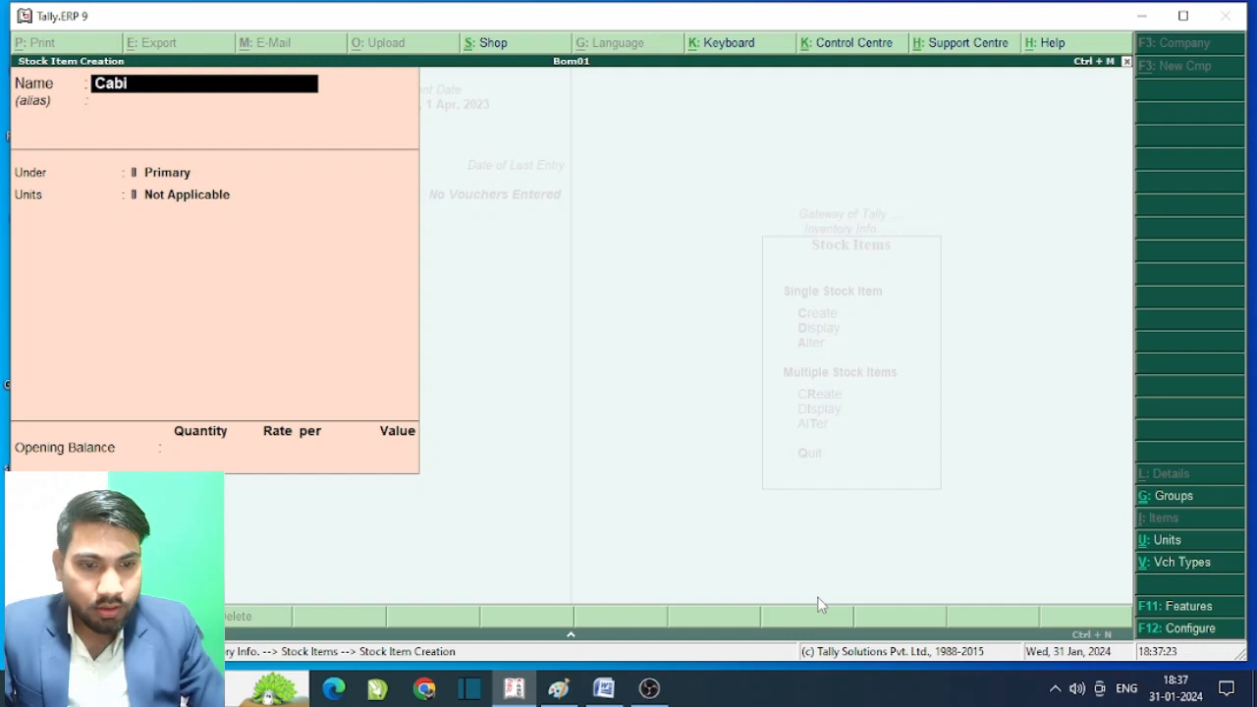
text(net)
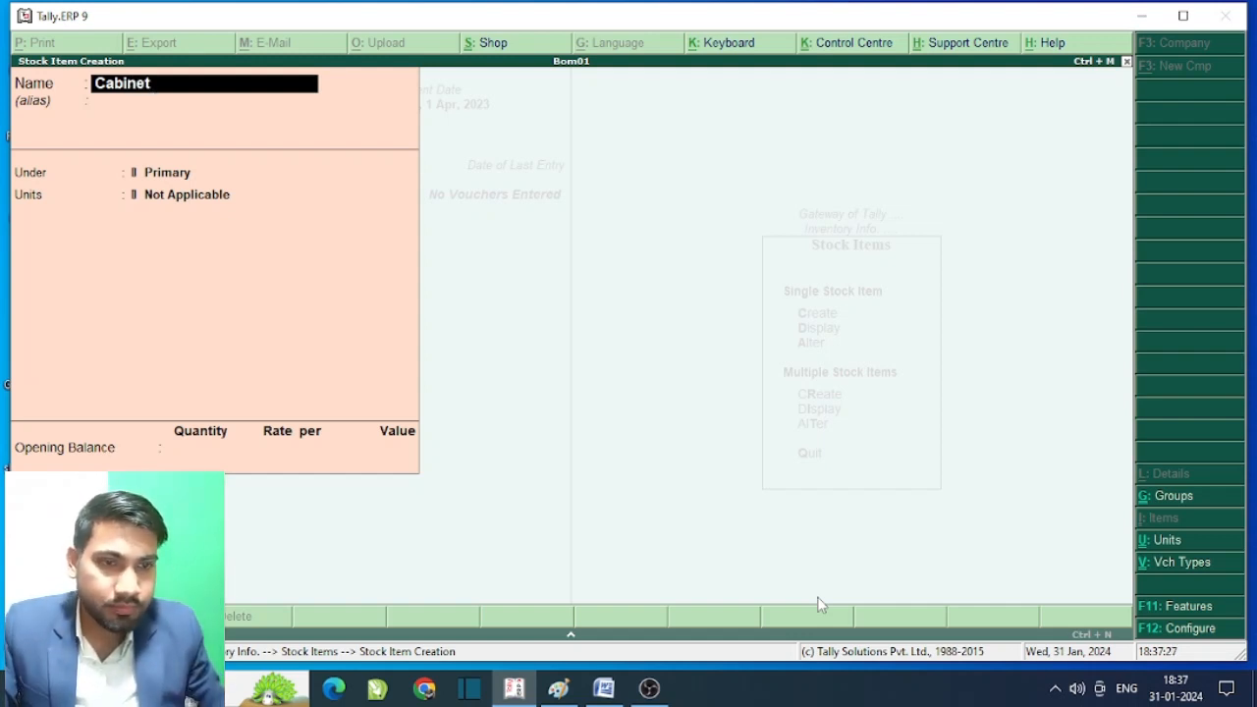
key(Return)
key(Return)
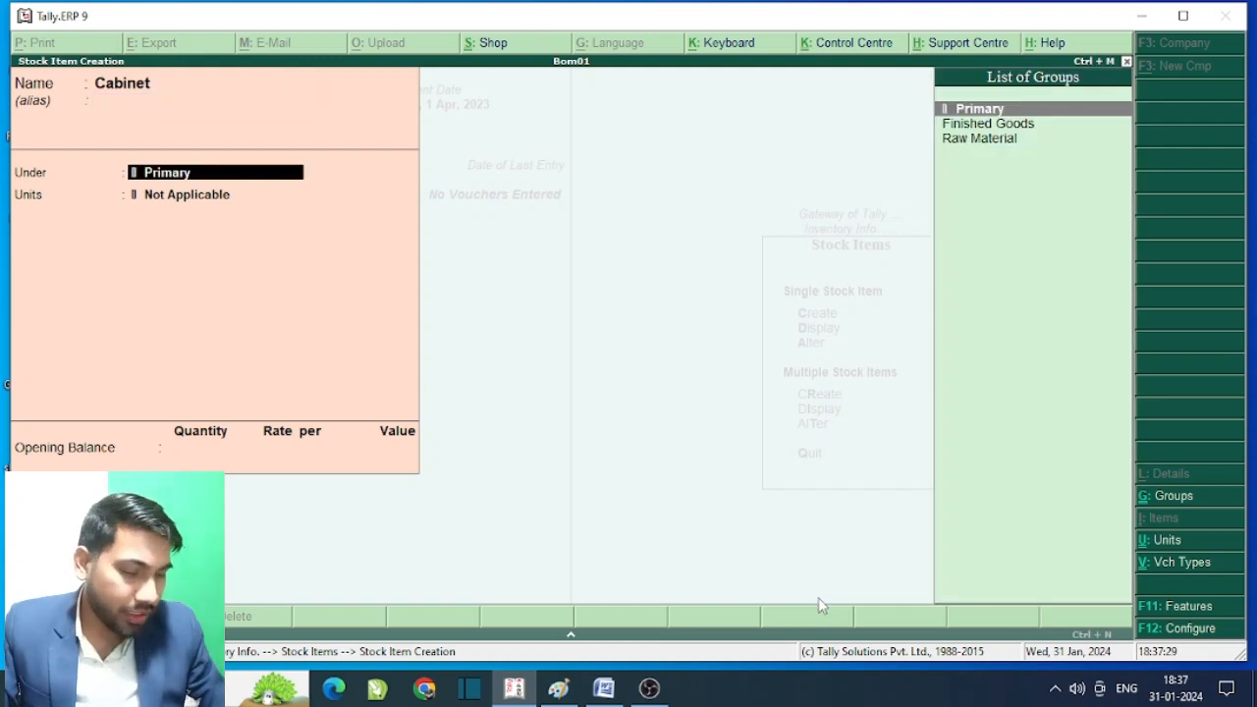
key(Down)
key(Down)
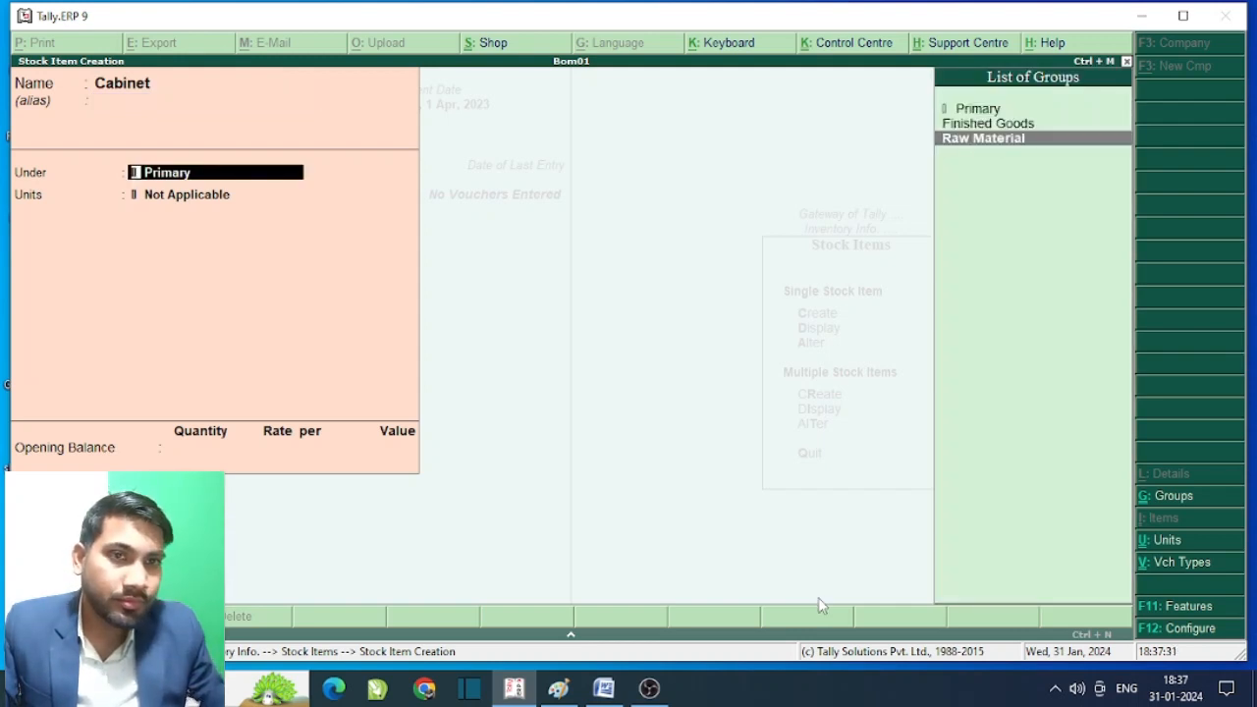
key(Return)
key(Down)
key(Return)
key(Return)
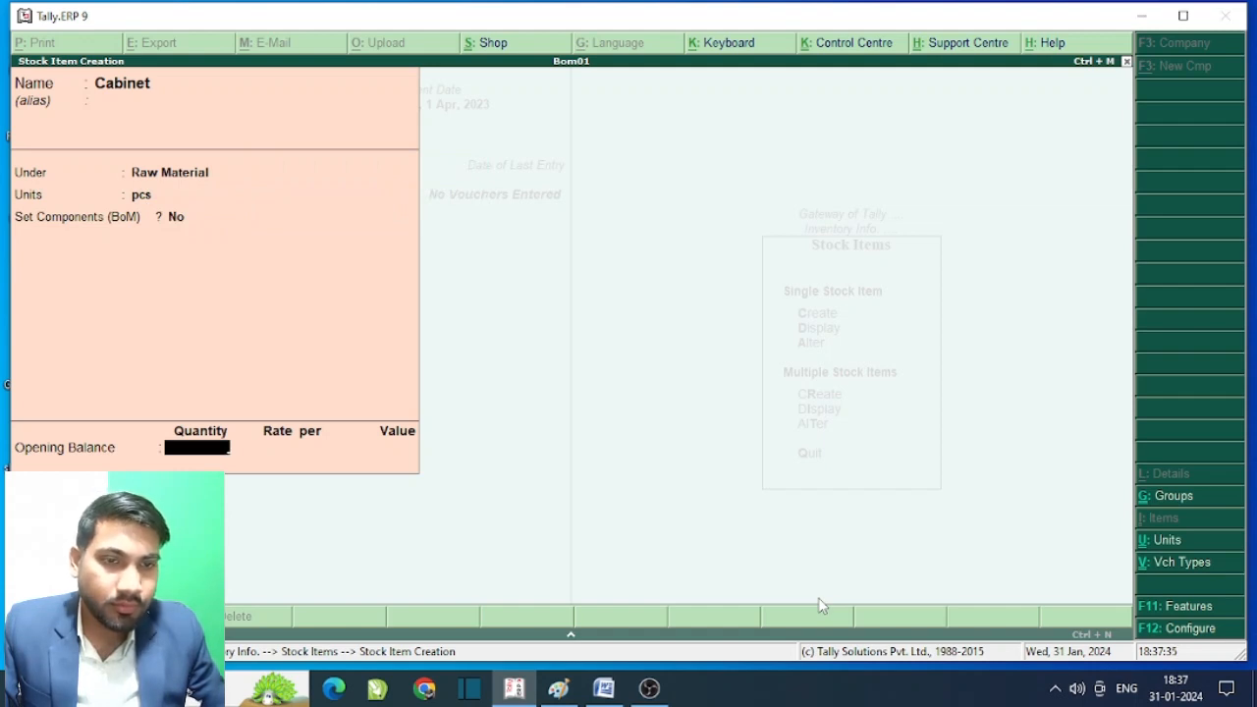
key(Return)
key(Return)
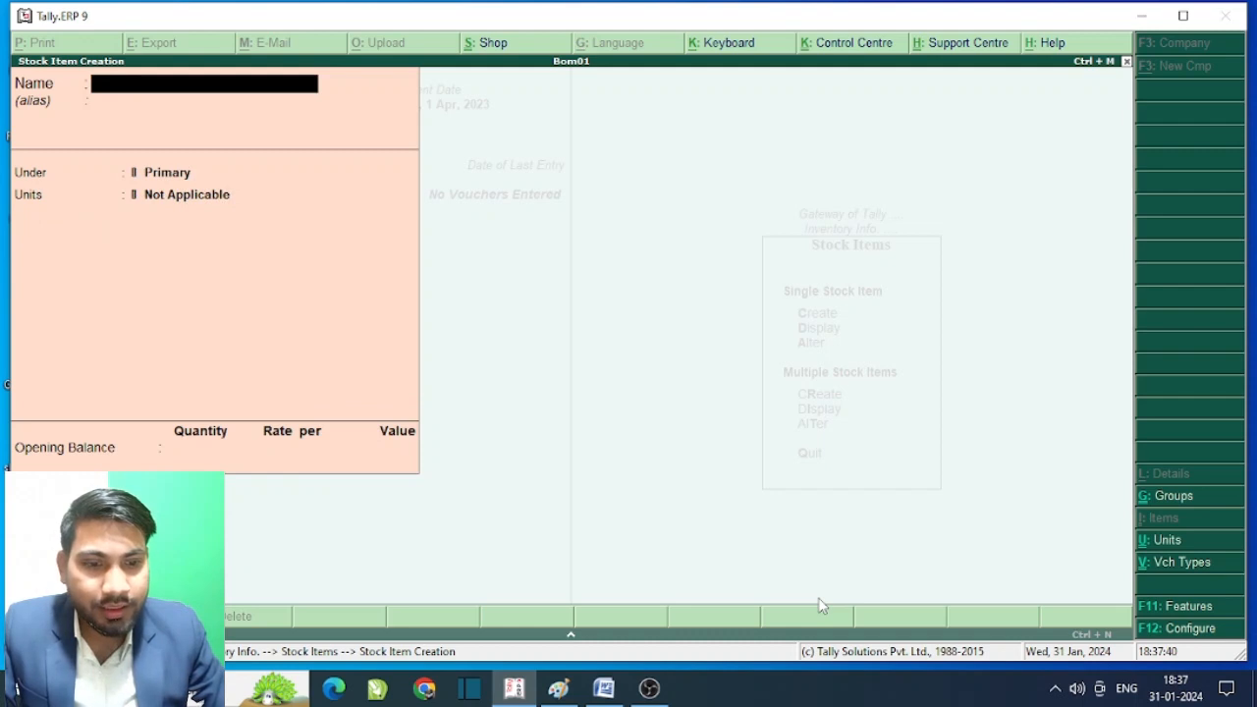
- Fill in stock item 'Moniter' under Raw Material with unit pcs, bill of materials left at No
text(M)
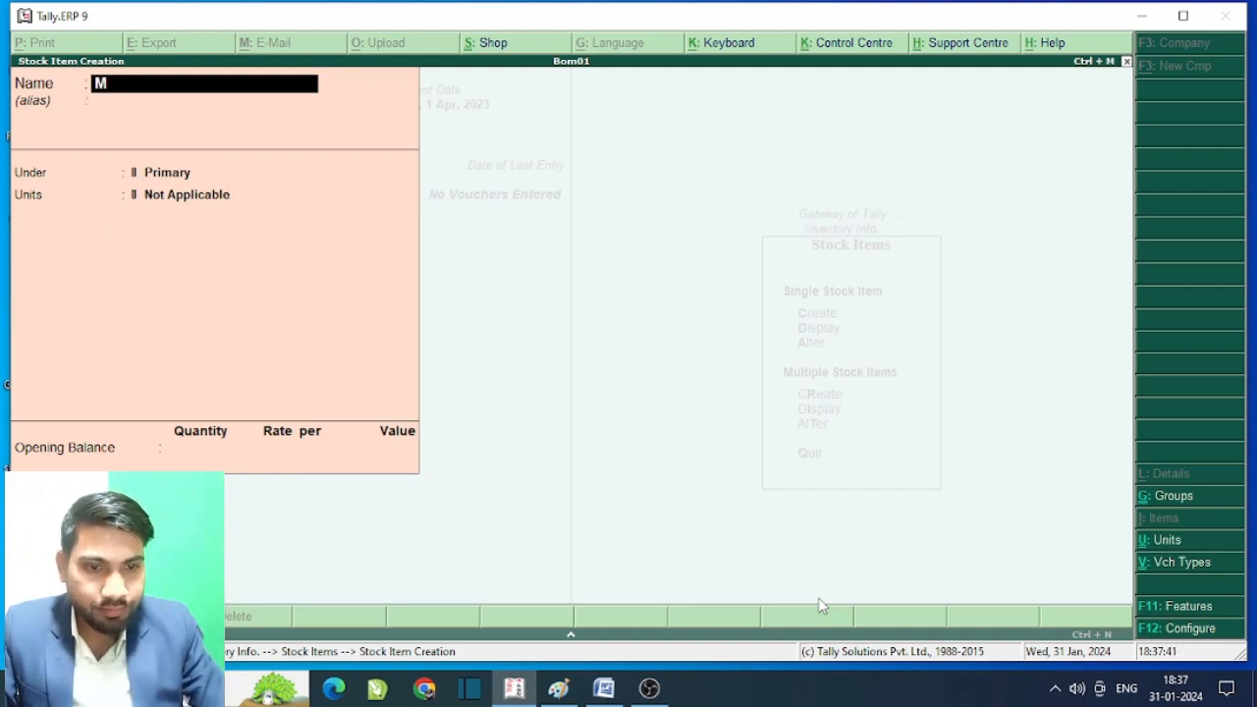
text(oniter)
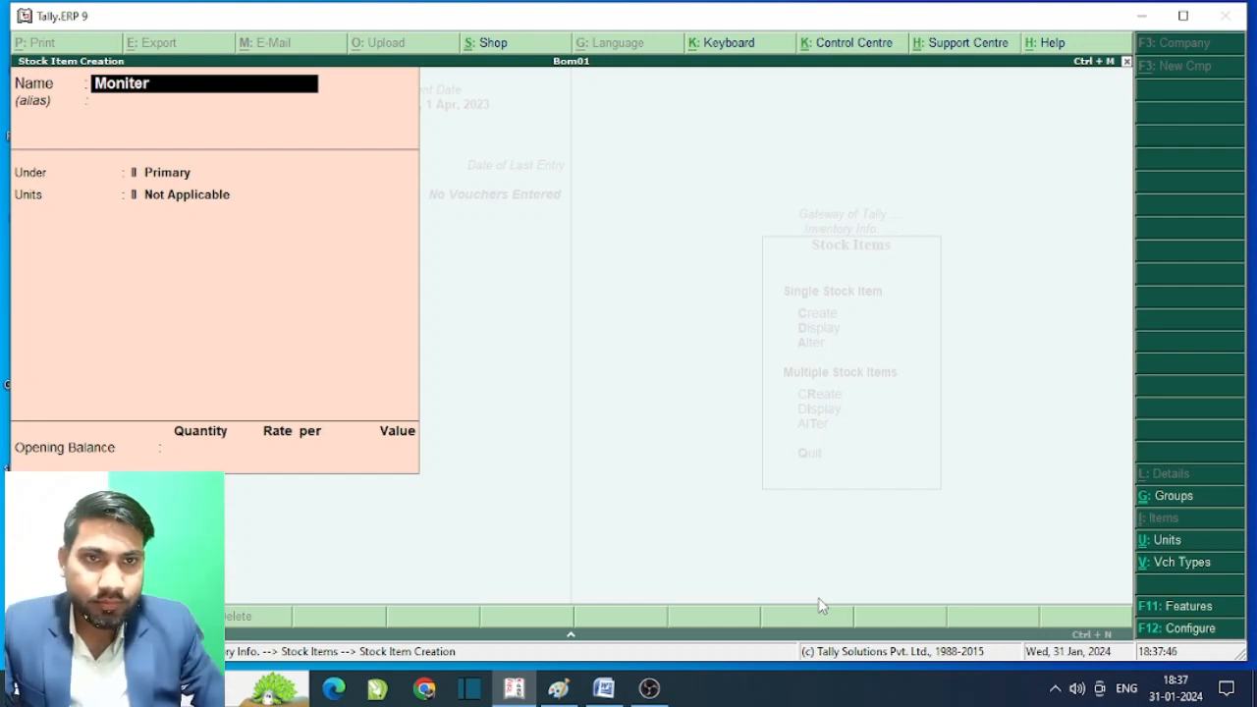
key(Return)
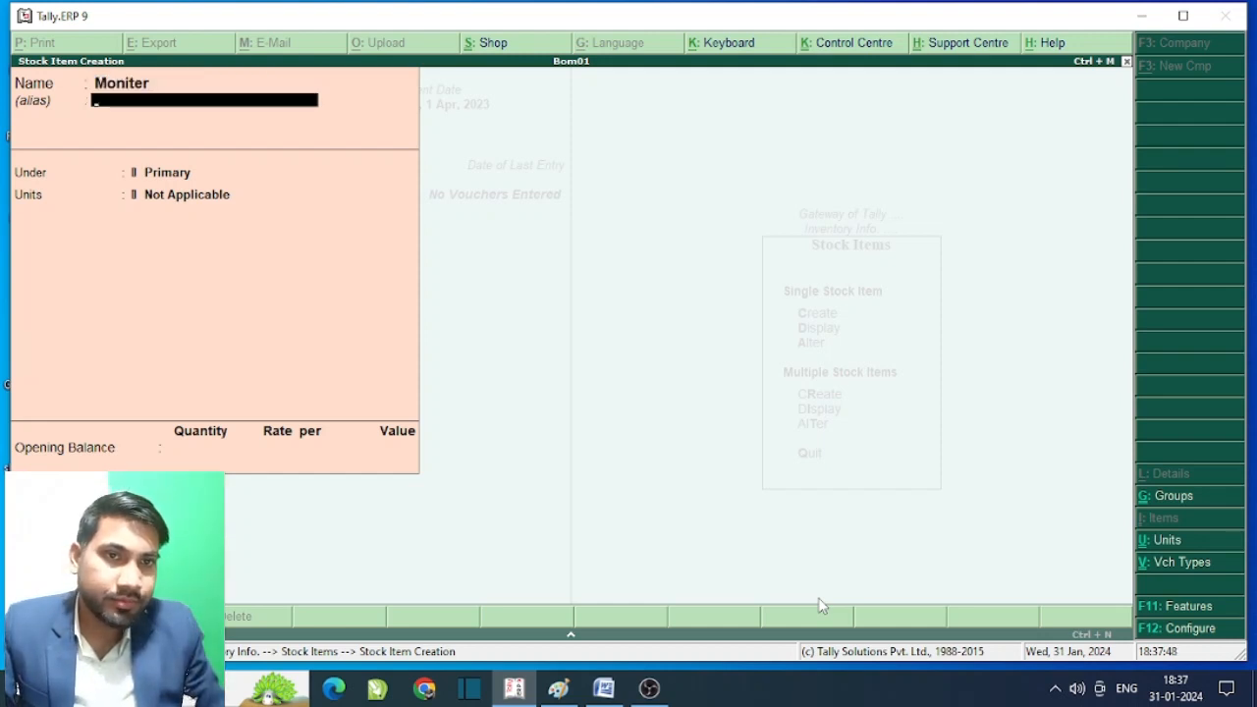
key(Return)
key(Down)
key(Down)
key(Return)
key(Down)
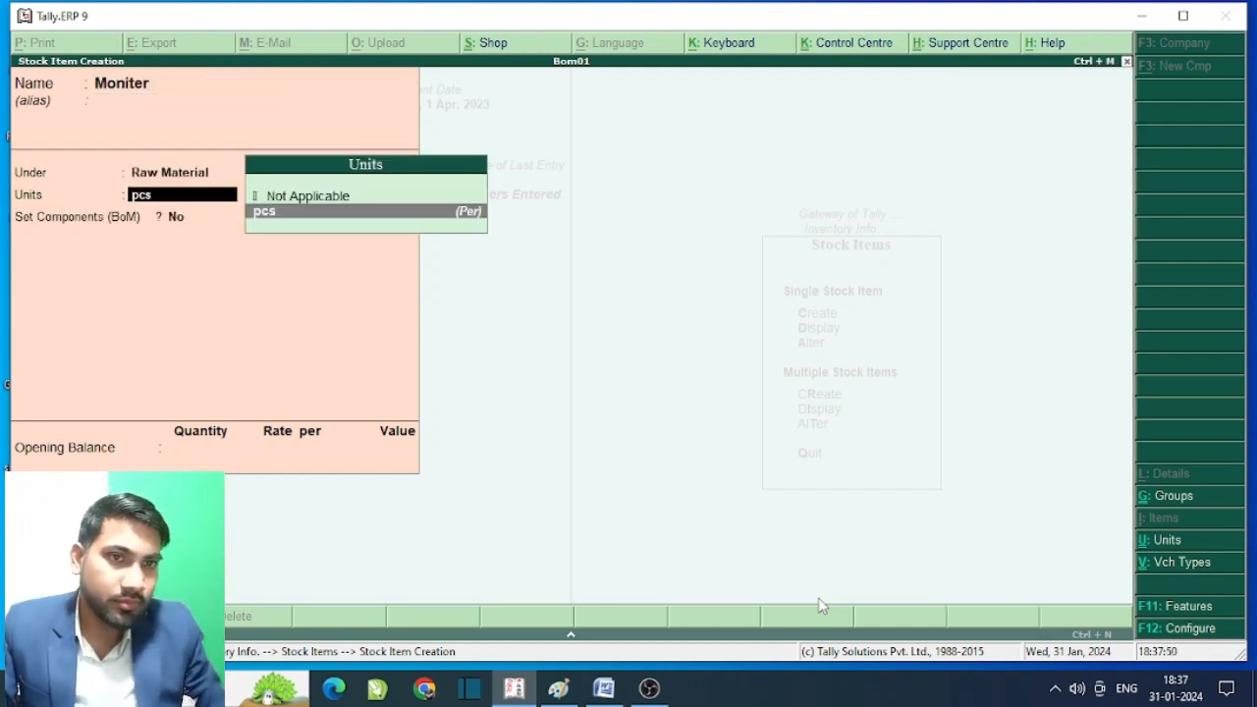
key(Return)
key(Return)
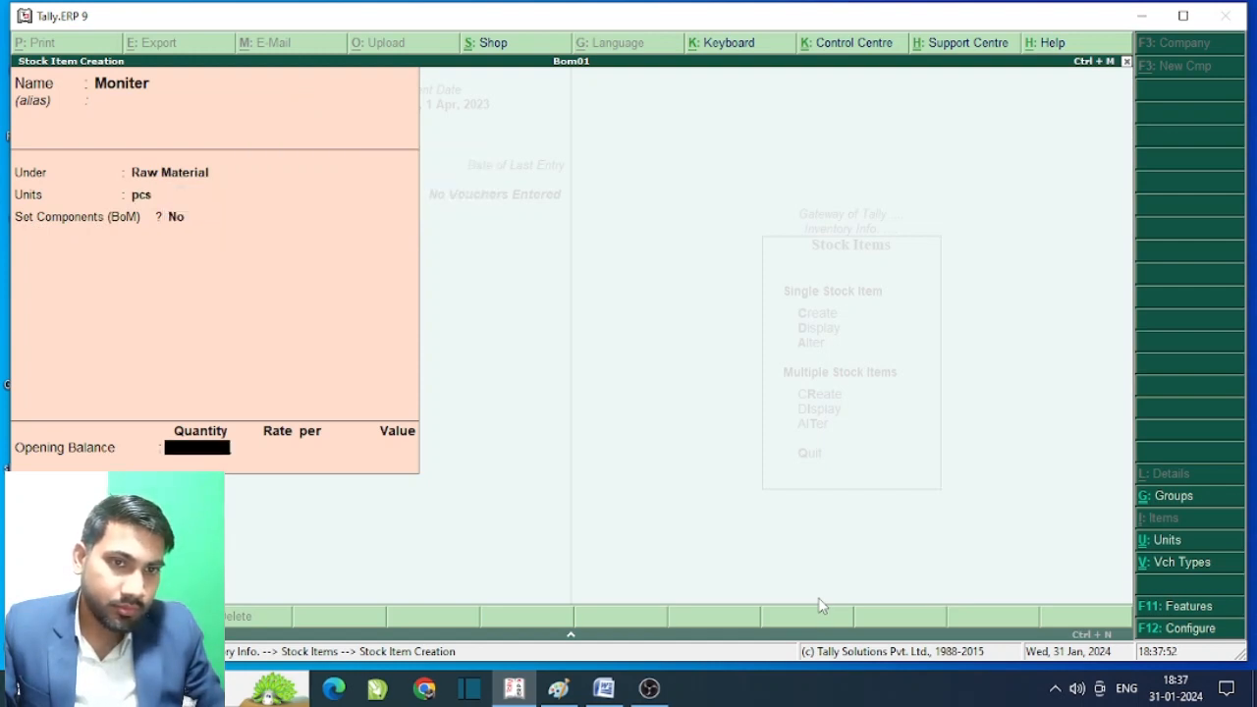
key(Return)
key(Return)
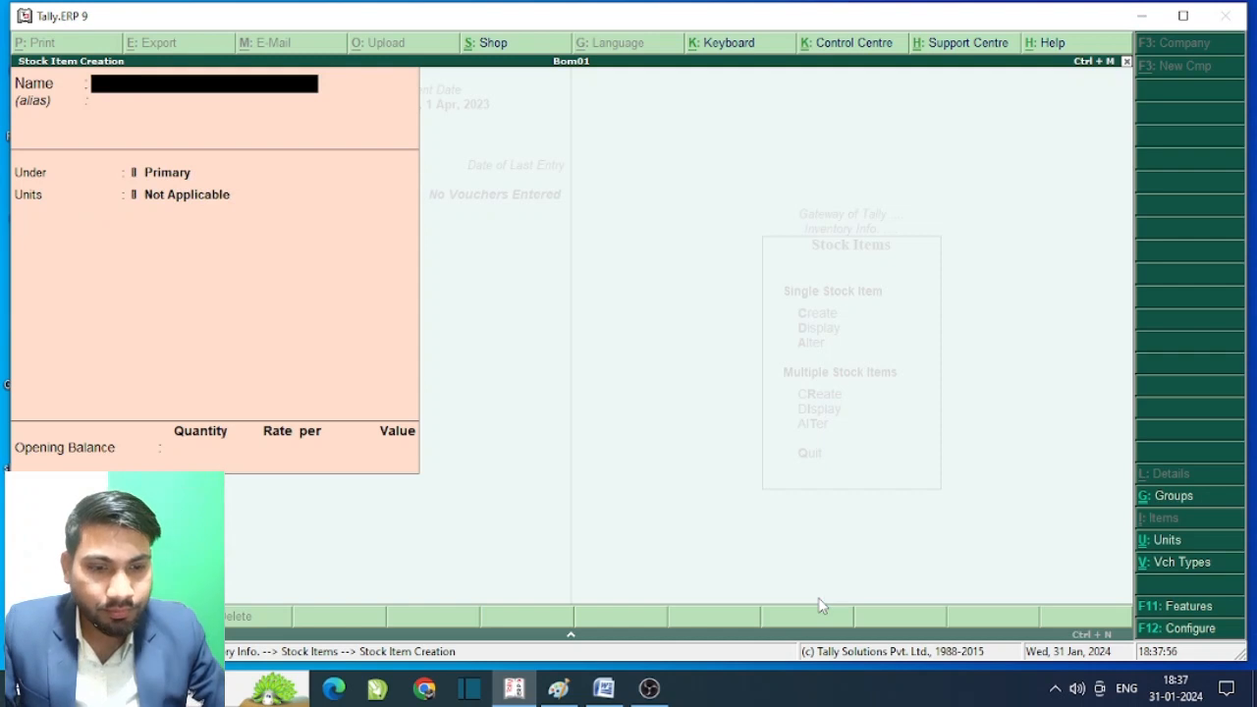
- Create stock item 'Keyboard' under Raw Material with unit pcs
text(K)
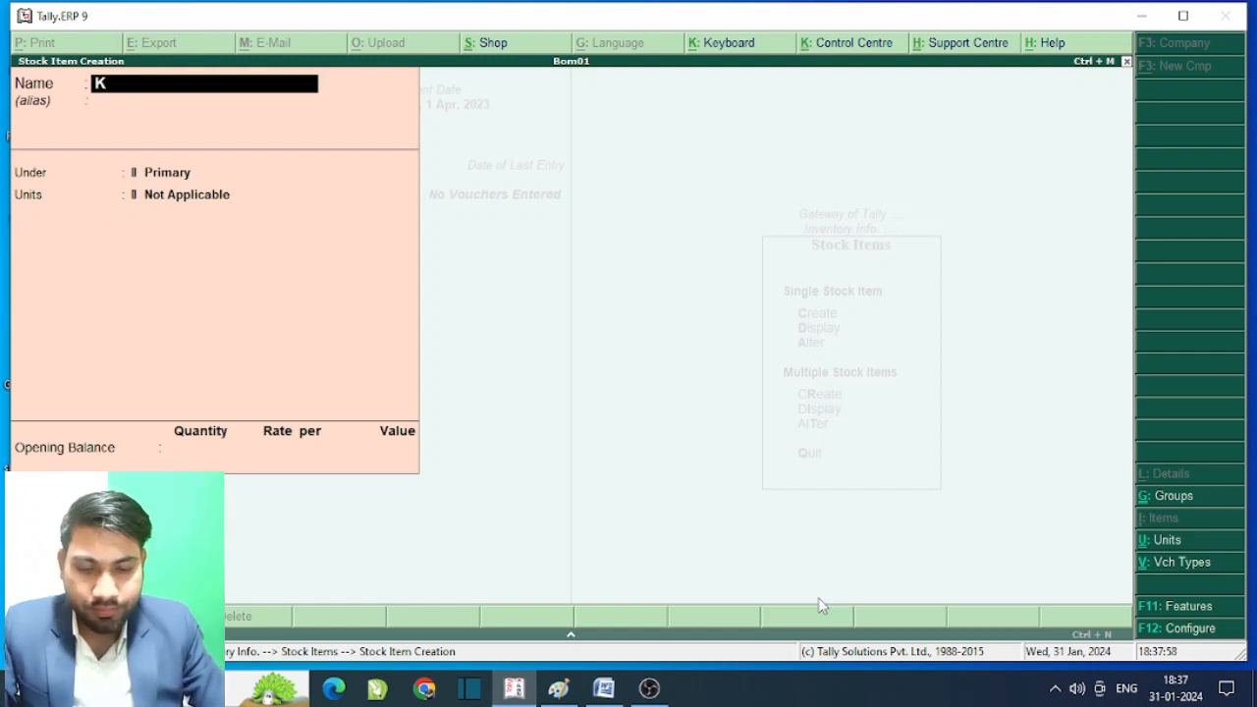
text(eybo)
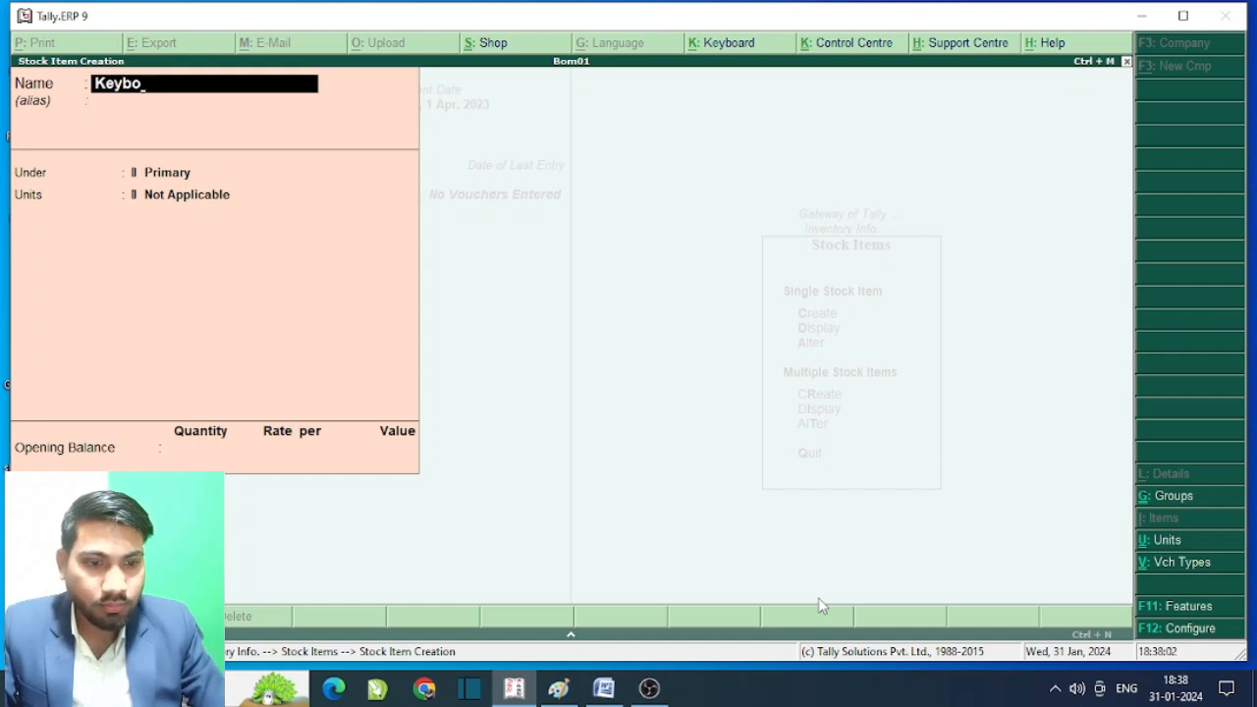
text(a)
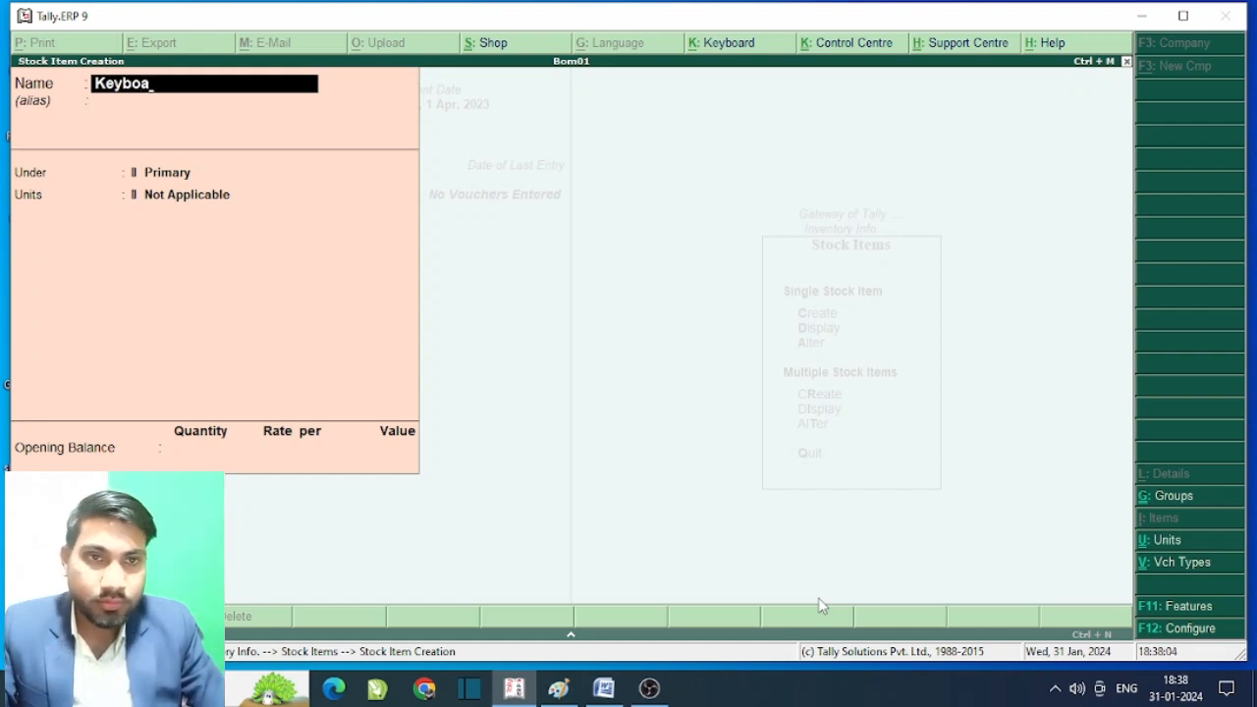
text(rd)
key(Return)
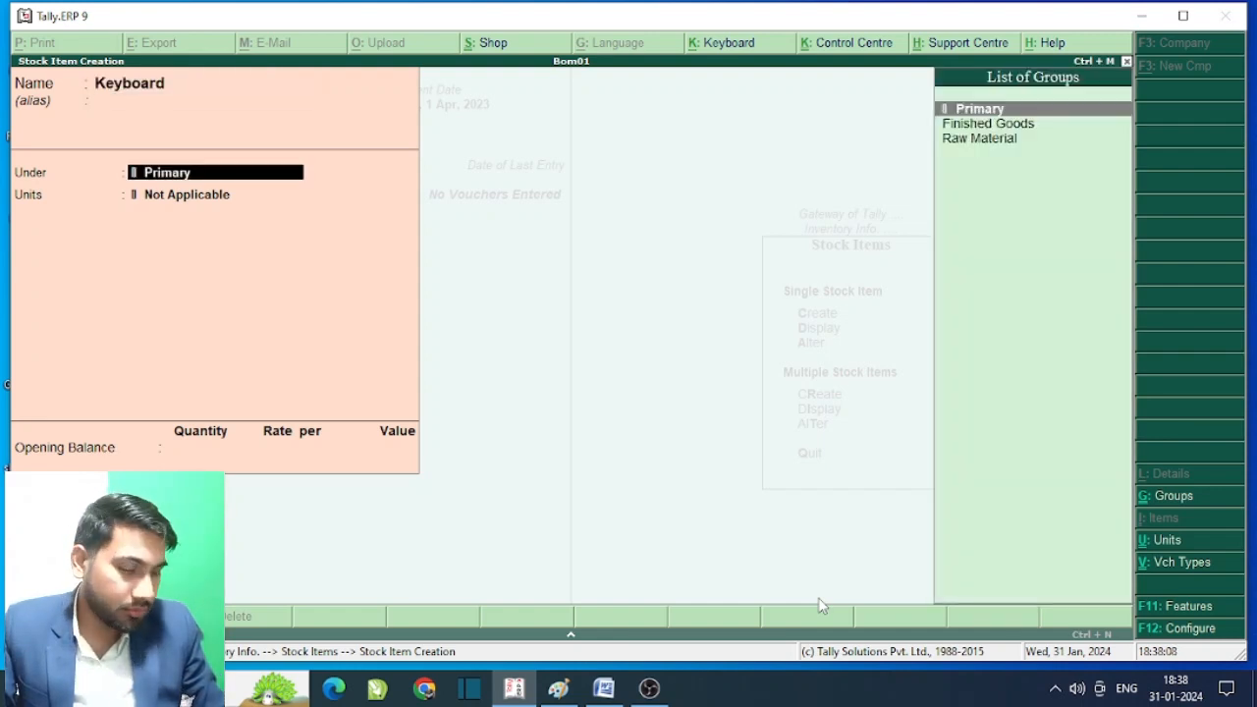
key(Down)
key(Down)
key(Return)
key(Down)
key(Return)
key(Return)
key(Return)
key(Return)
- Create stock item 'Mouse' under Raw Material with unit pcs
text(Mo)
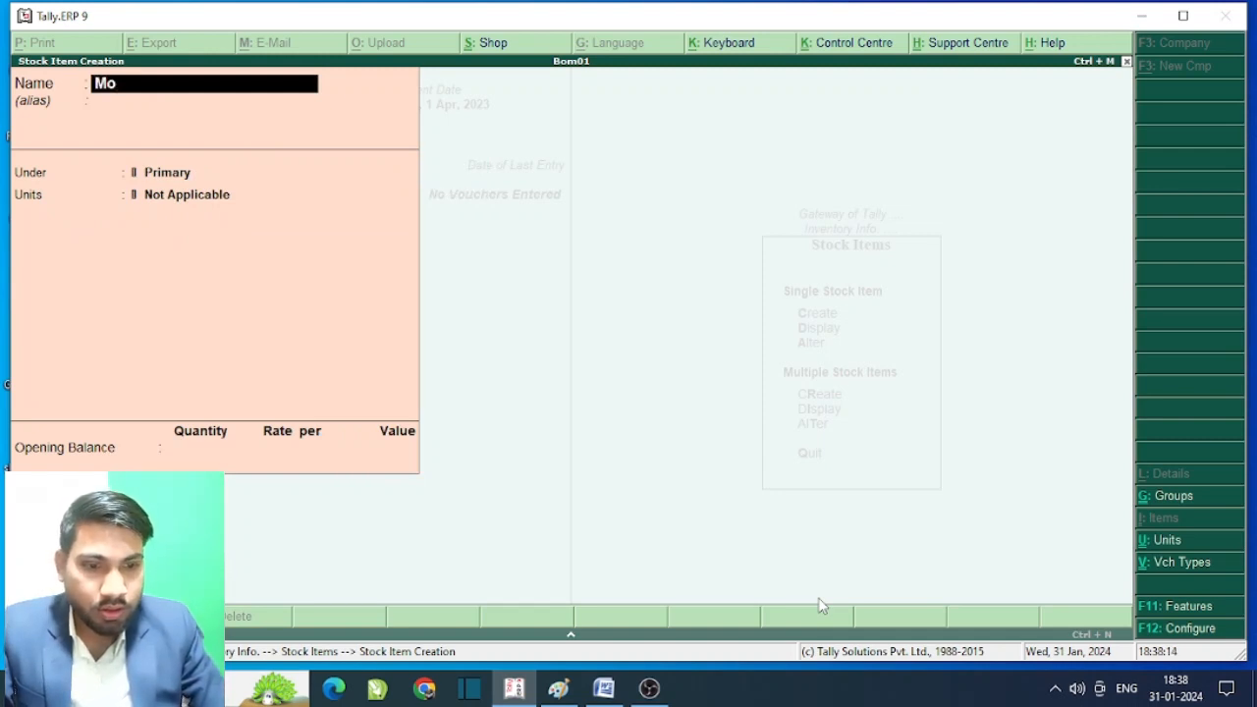
text(se)
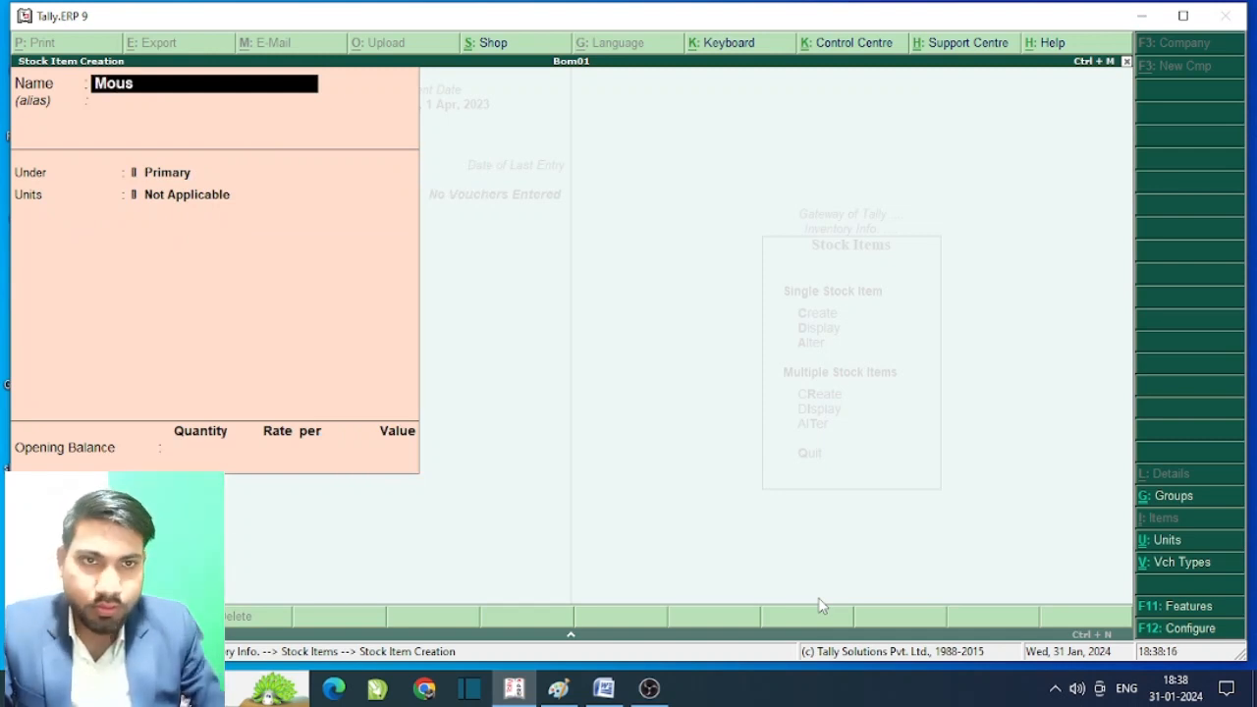
key(Return)
key(Return)
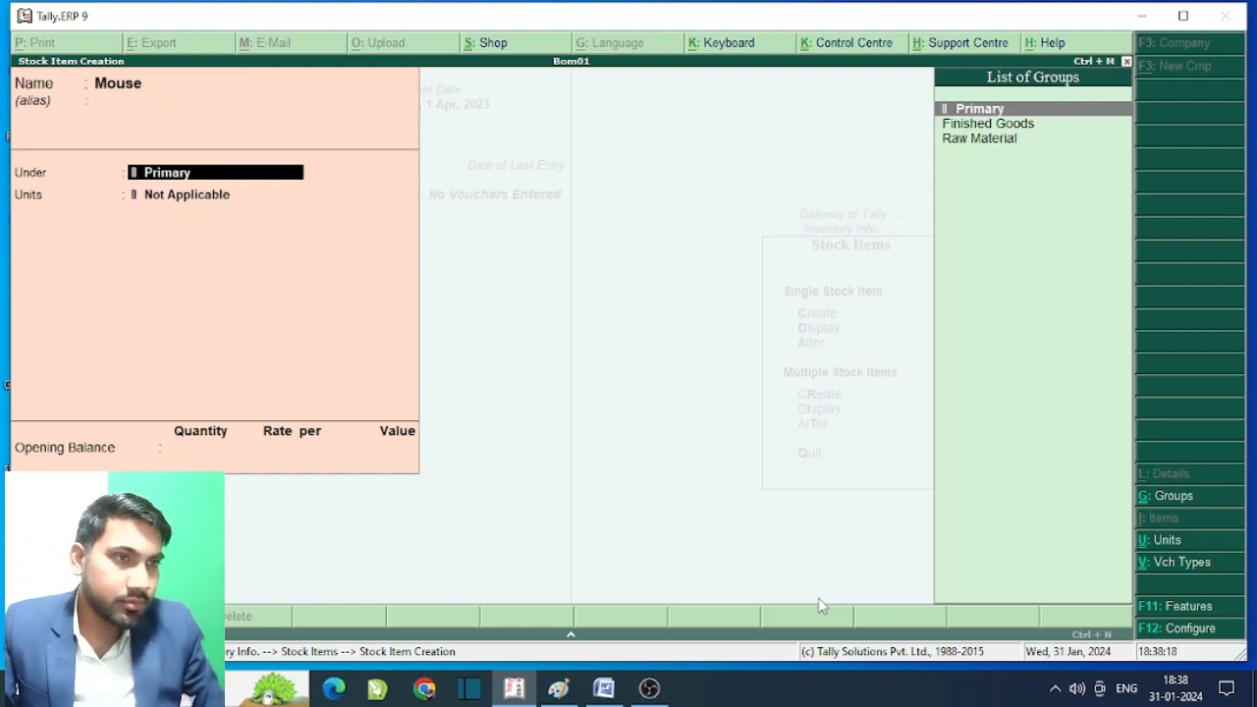
key(Down)
key(Down)
key(Return)
key(Down)
key(Return)
key(Return)
key(Return)
key(Return)
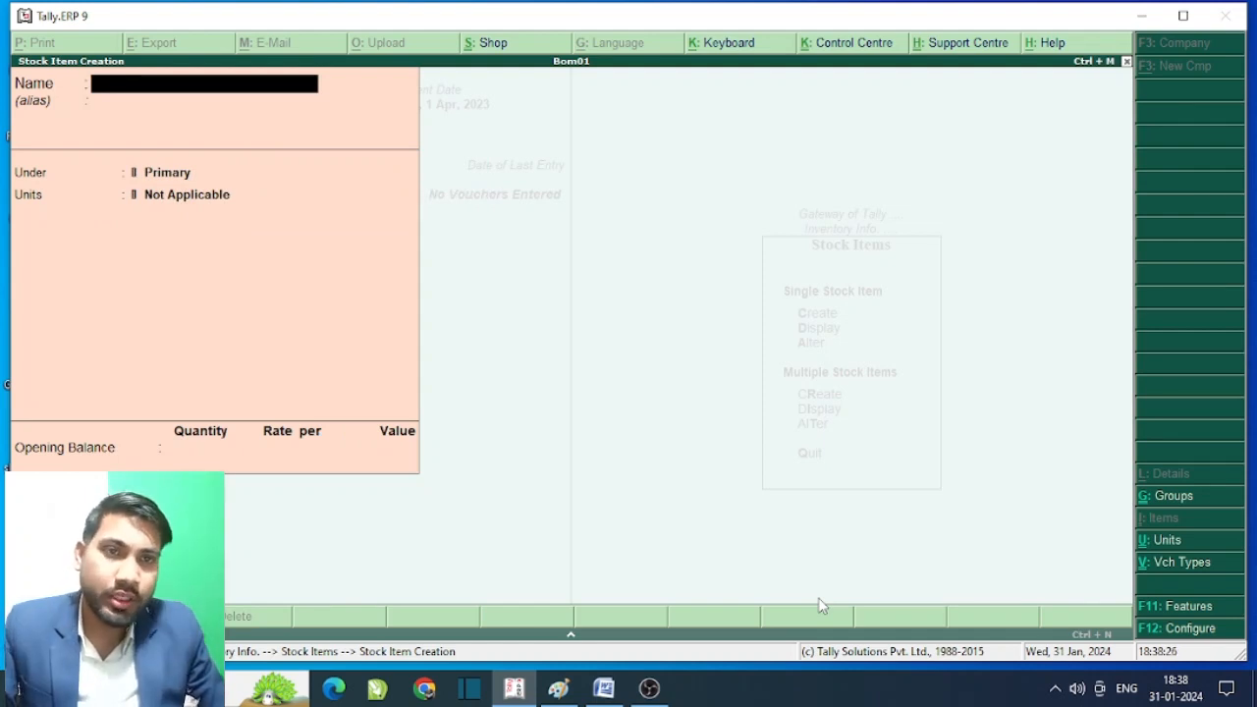
- Leave stock item creation and return to the Gateway of Tally
key(Escape)
key(Escape)
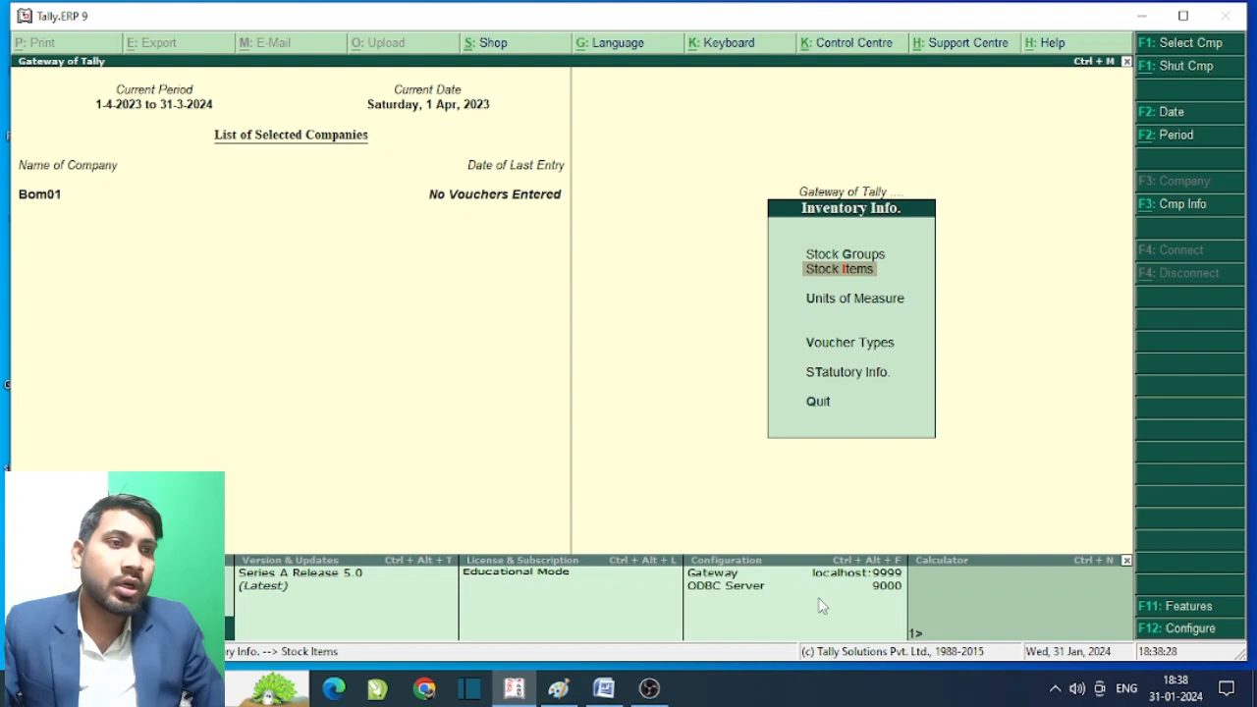
key(Escape)
key(Down)
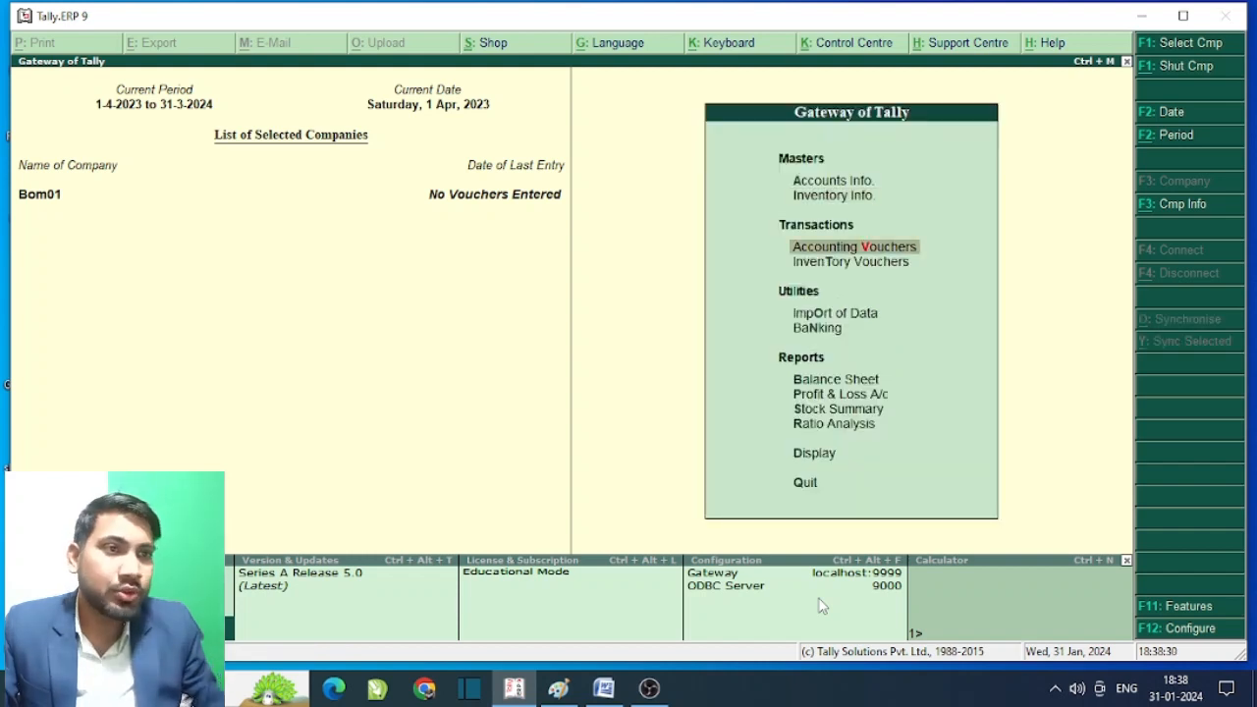
key(Return)
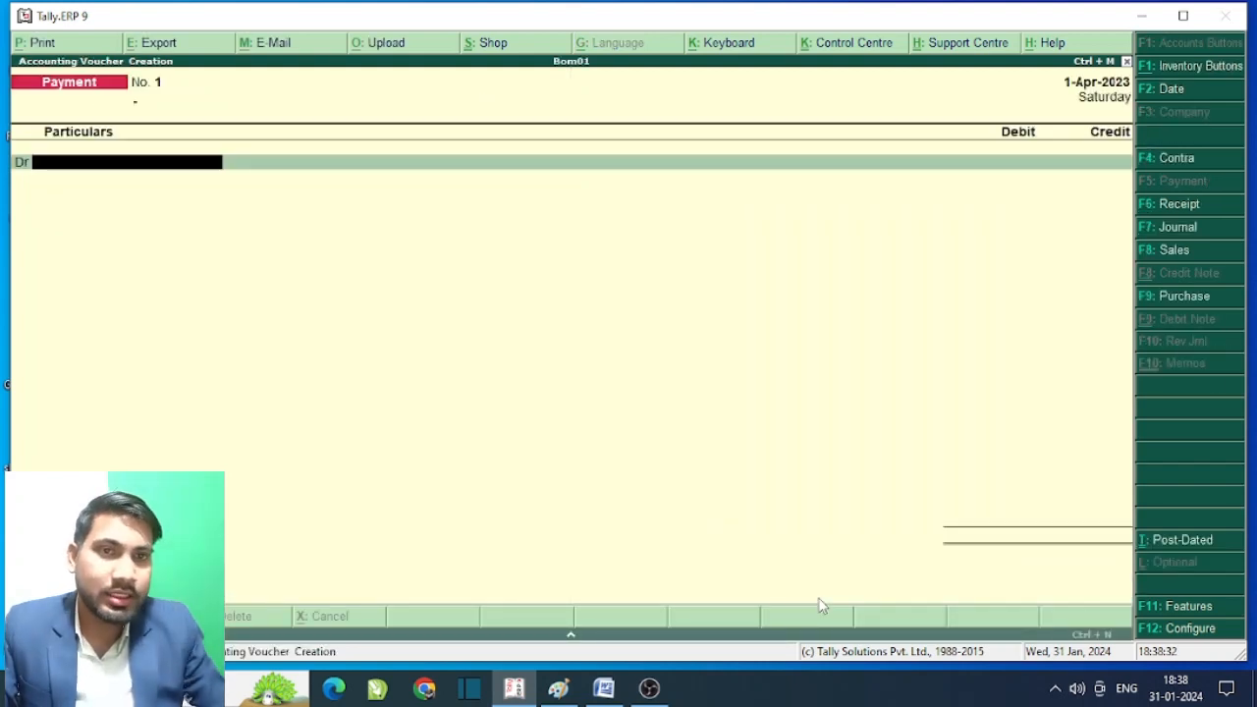
- Start a Purchase voucher with Cash as the party account
key(F9)
key(Return)
key(Return)
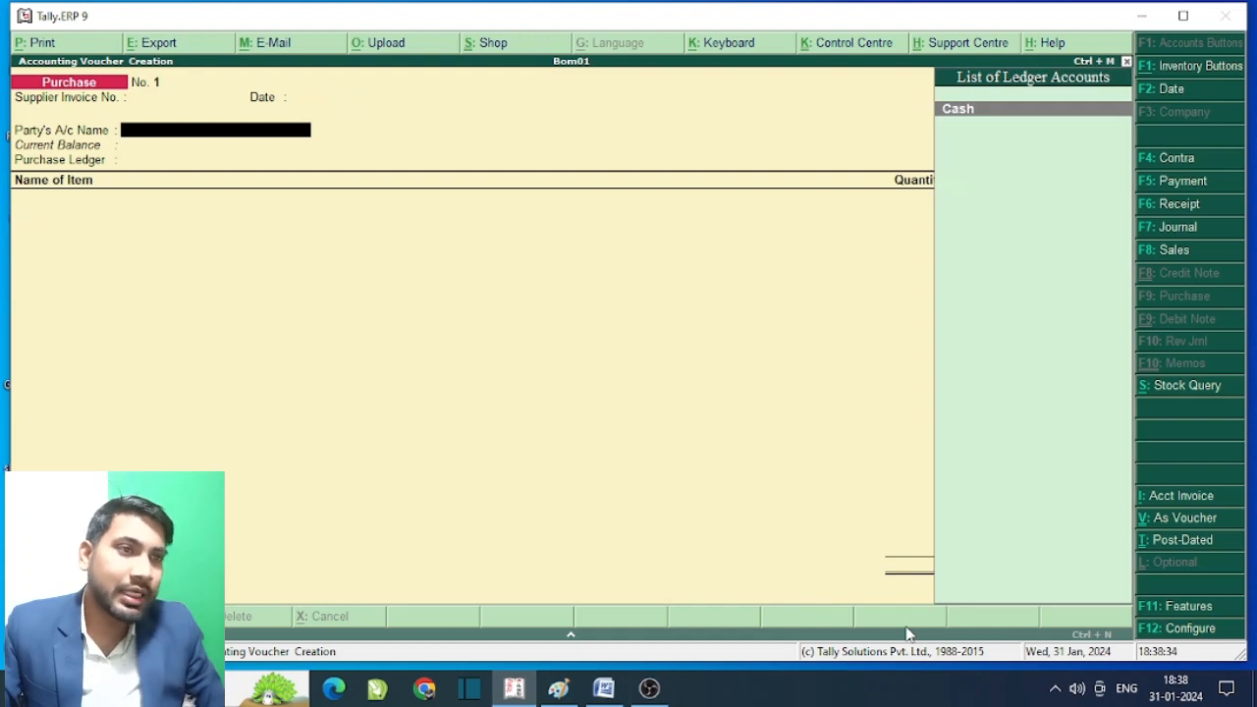
key(Return)
key(Return)
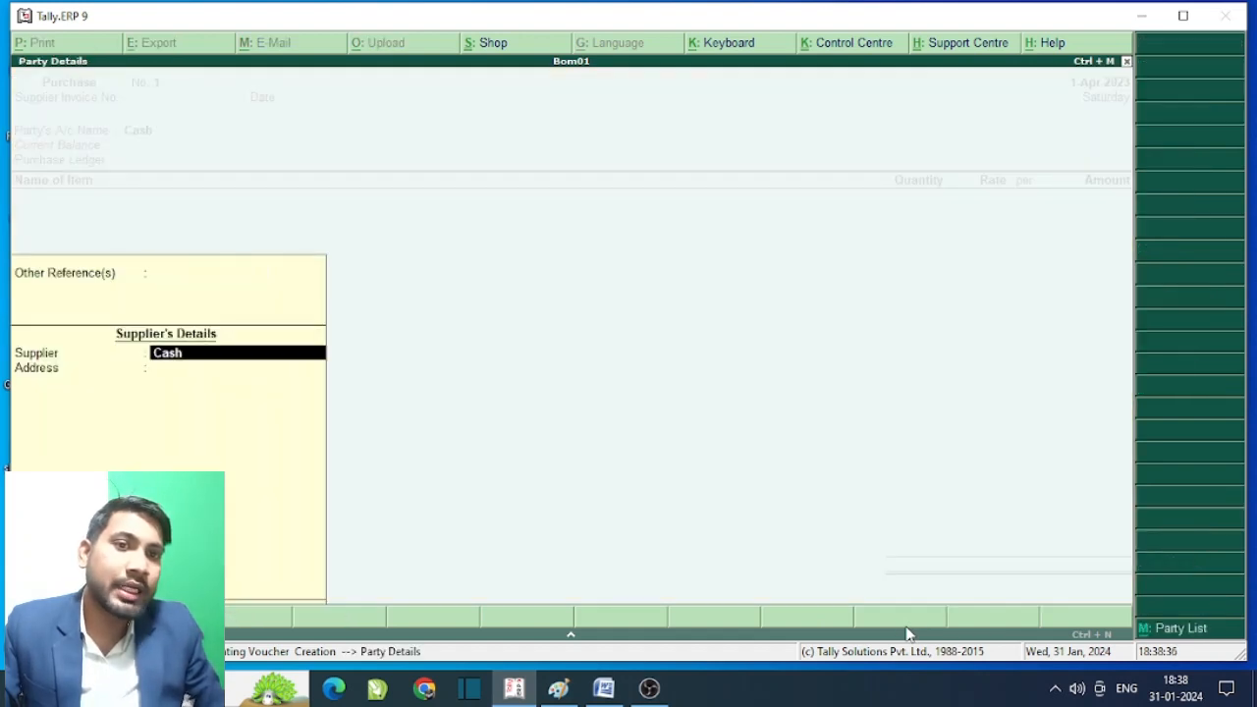
key(Return)
key(Return)
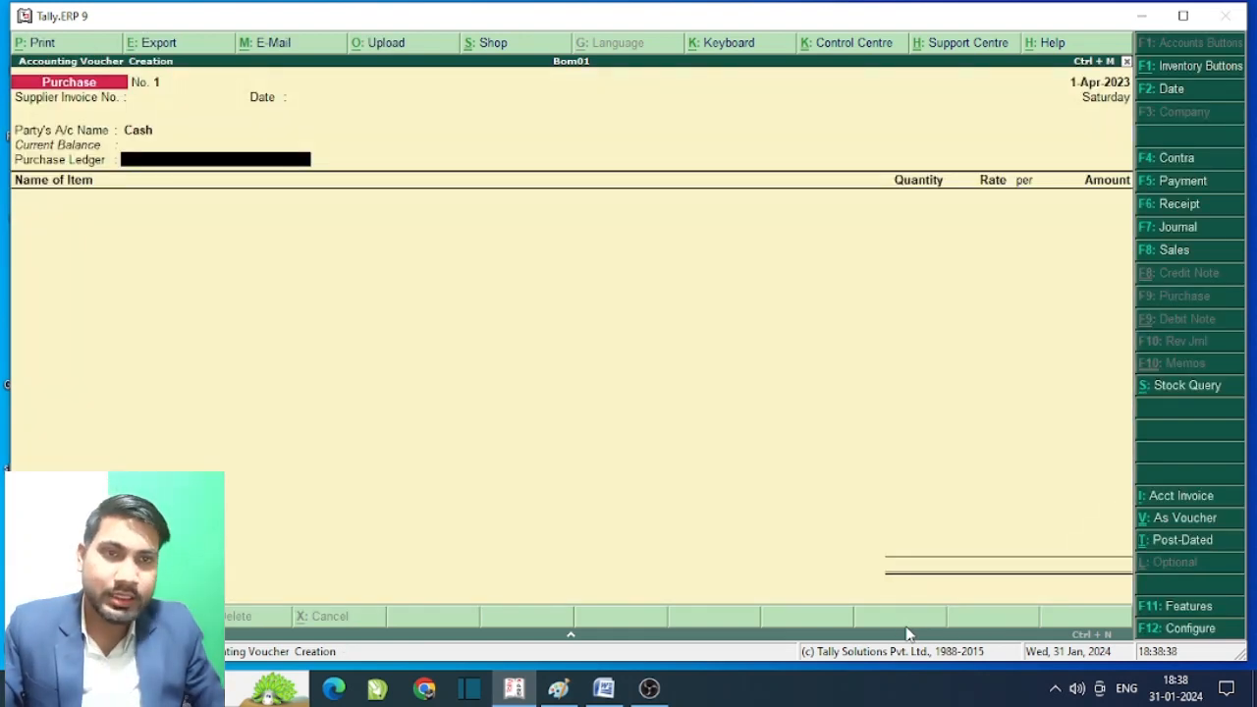
- Create a new ledger 'Purchase' under Purchase Accounts as the purchase ledger
key(alt+c)
text(Pu)
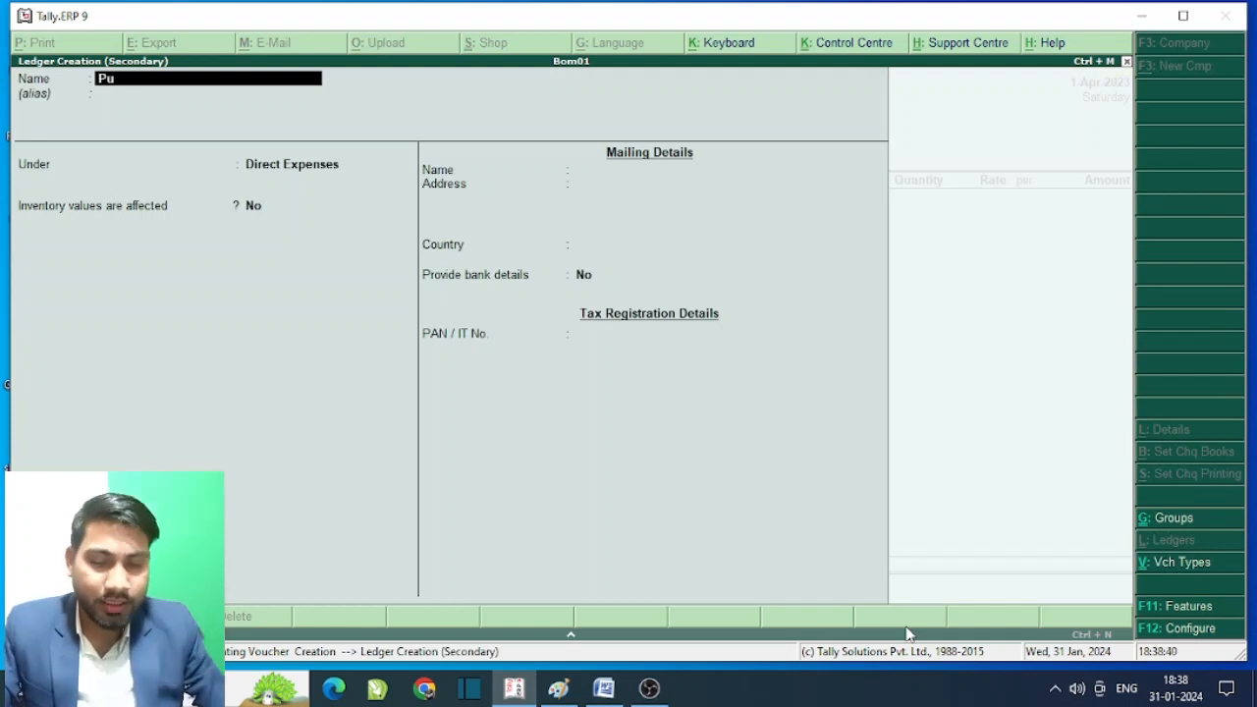
text(rchase)
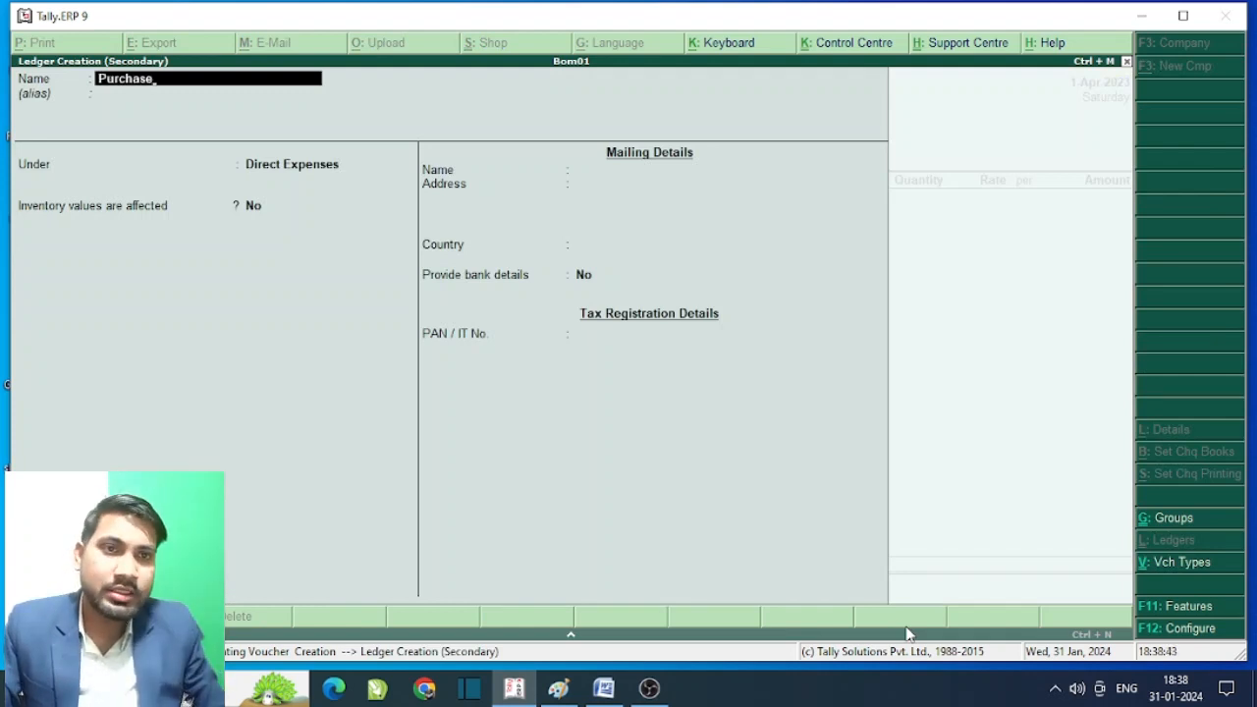
key(Return)
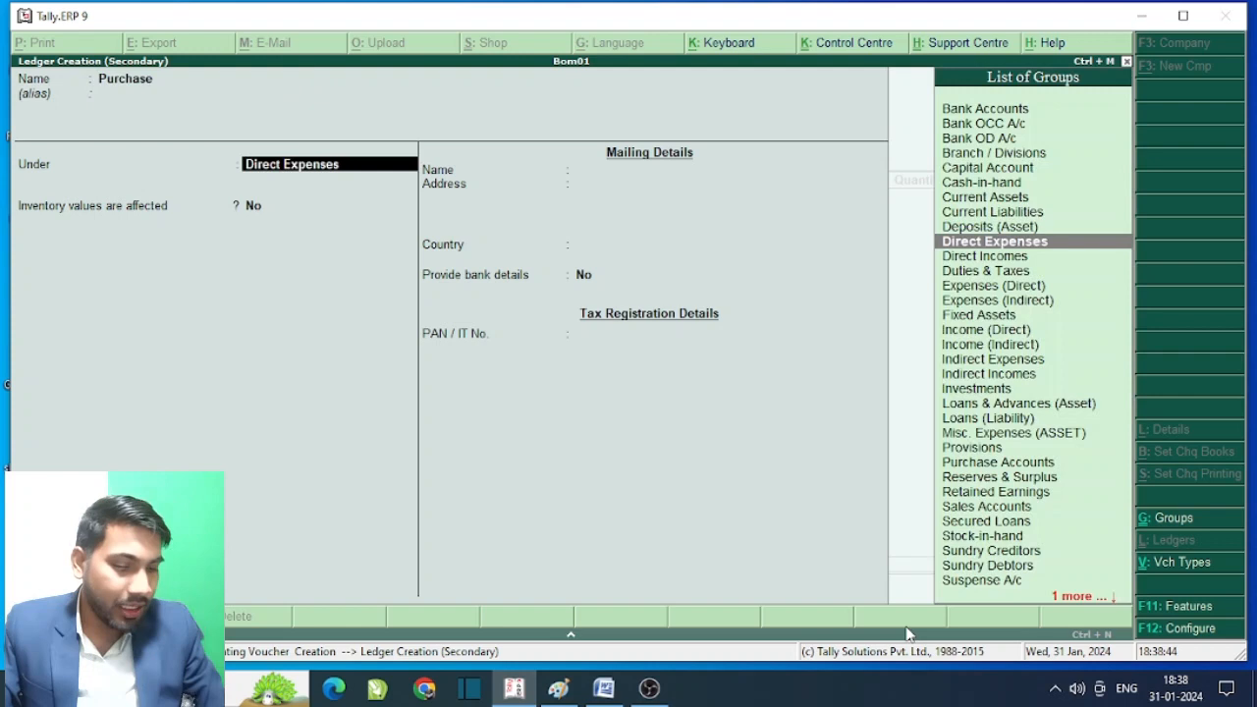
text(Pu)
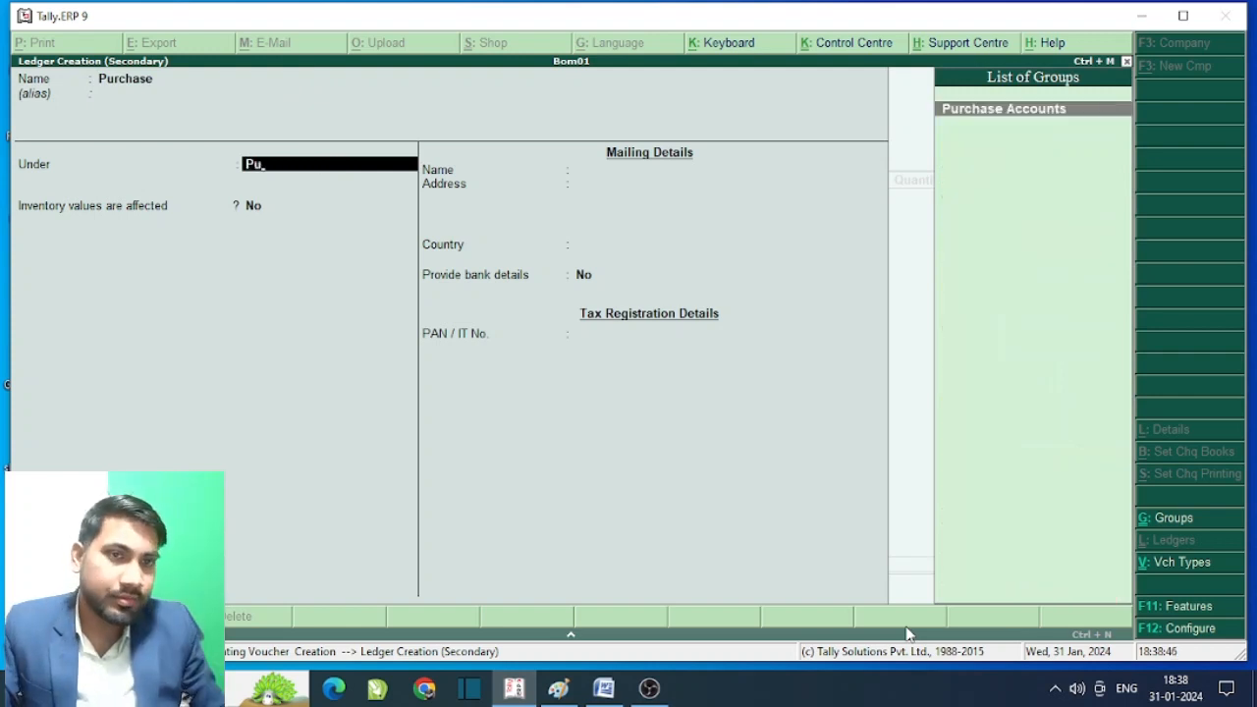
key(Return)
key(Return)
key(Return)
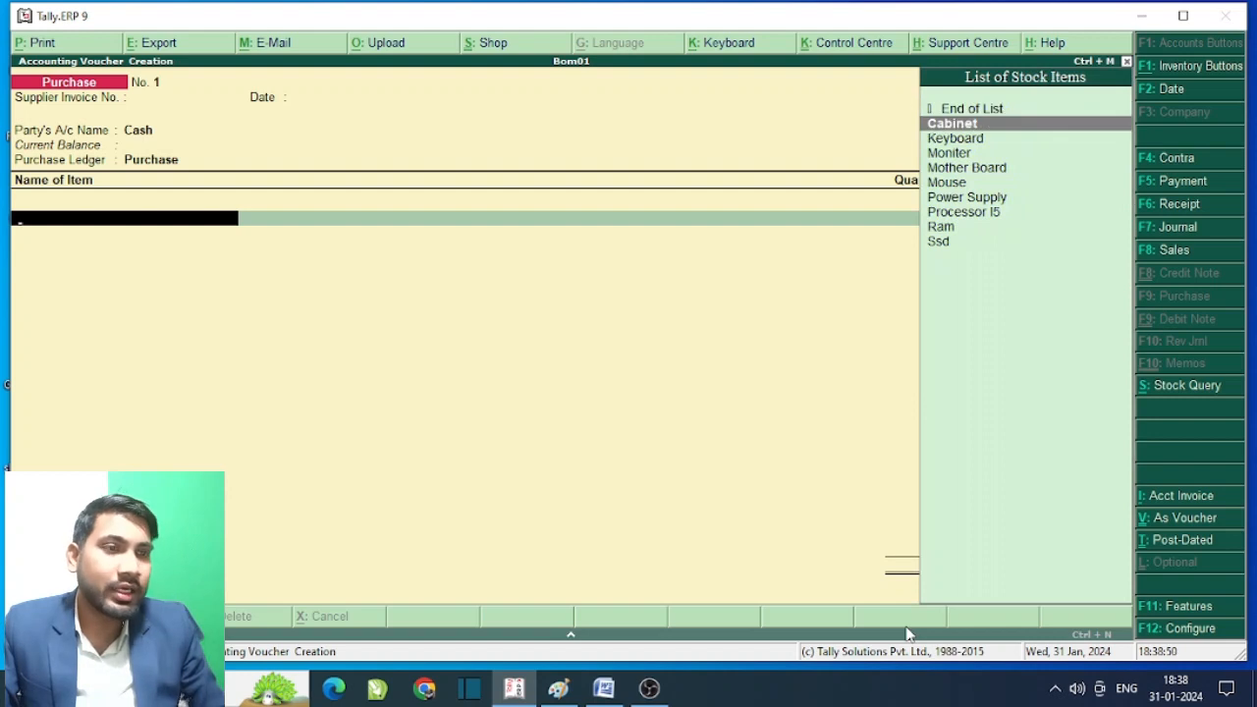
- Add Cabinet to the purchase voucher at 1 pcs, rate 1500
key(Return)
text(1)
key(Return)
text(15000)
key(BackSpace)
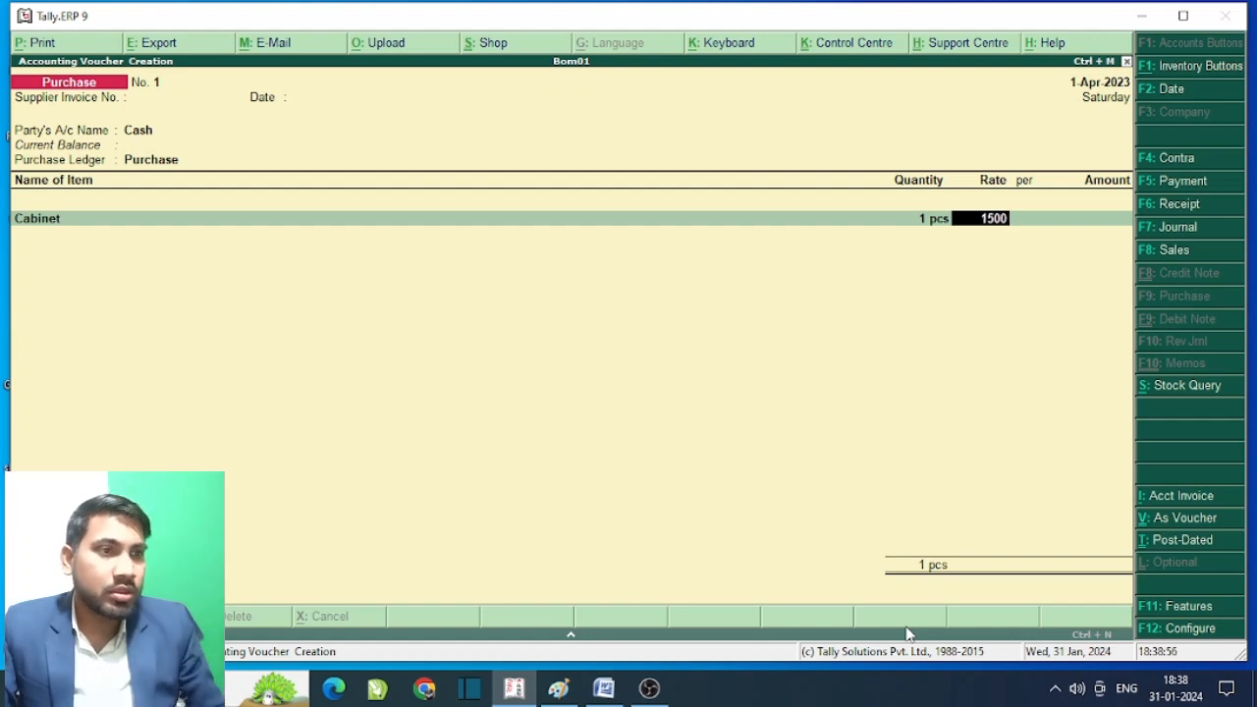
key(Return)
key(Return)
key(Return)
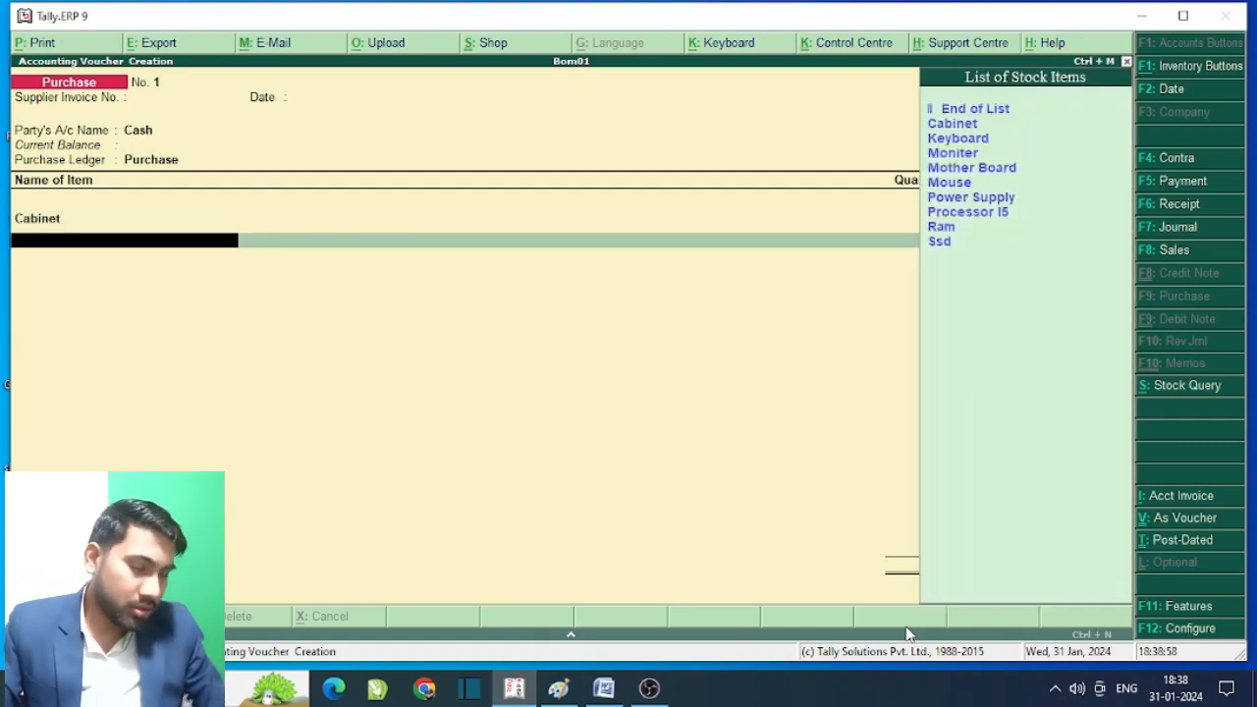
key(Down)
key(Down)
- Add Keyboard at 1 pcs for 300 and Moniter at 1 pcs, rate 4000
key(Return)
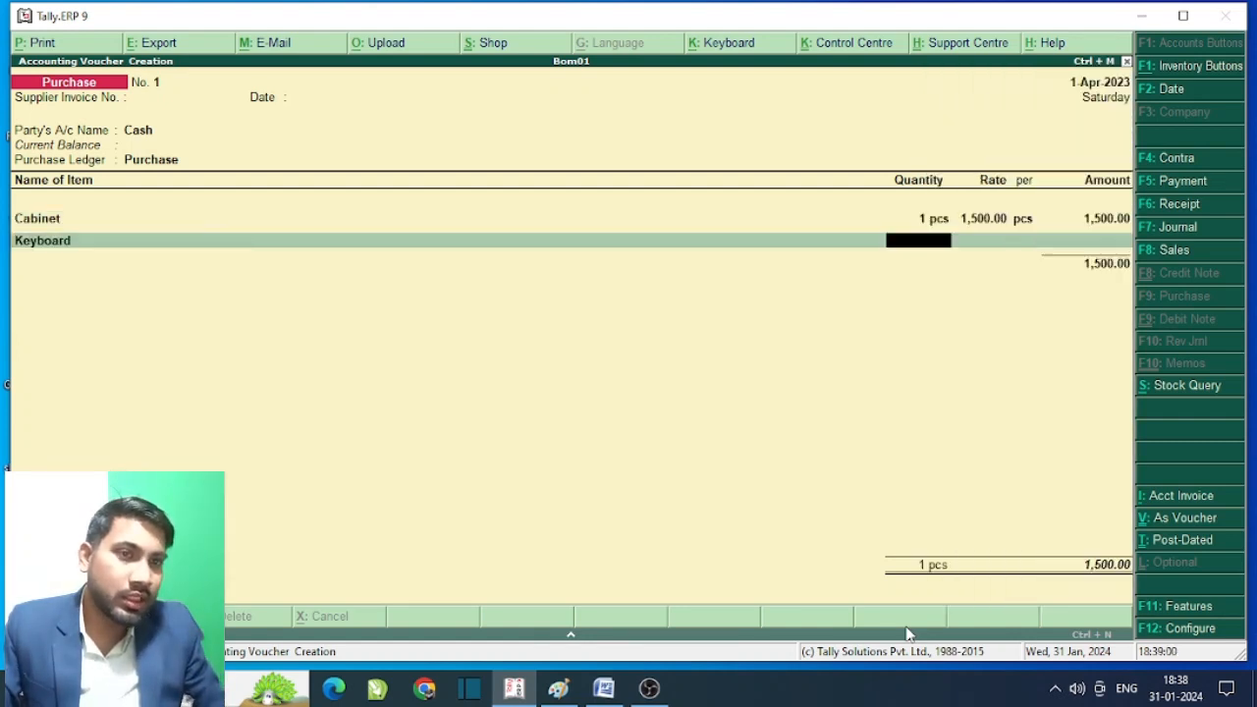
text(1)
key(Return)
text(300)
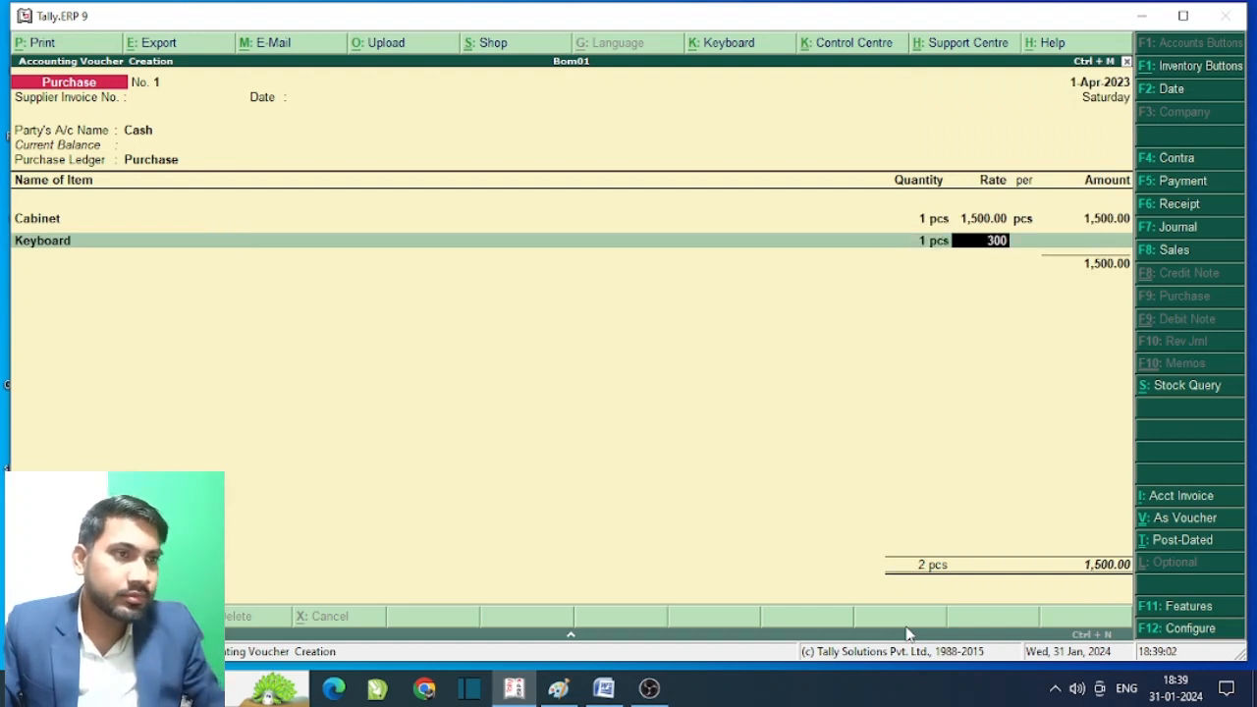
key(Return)
key(Return)
key(Return)
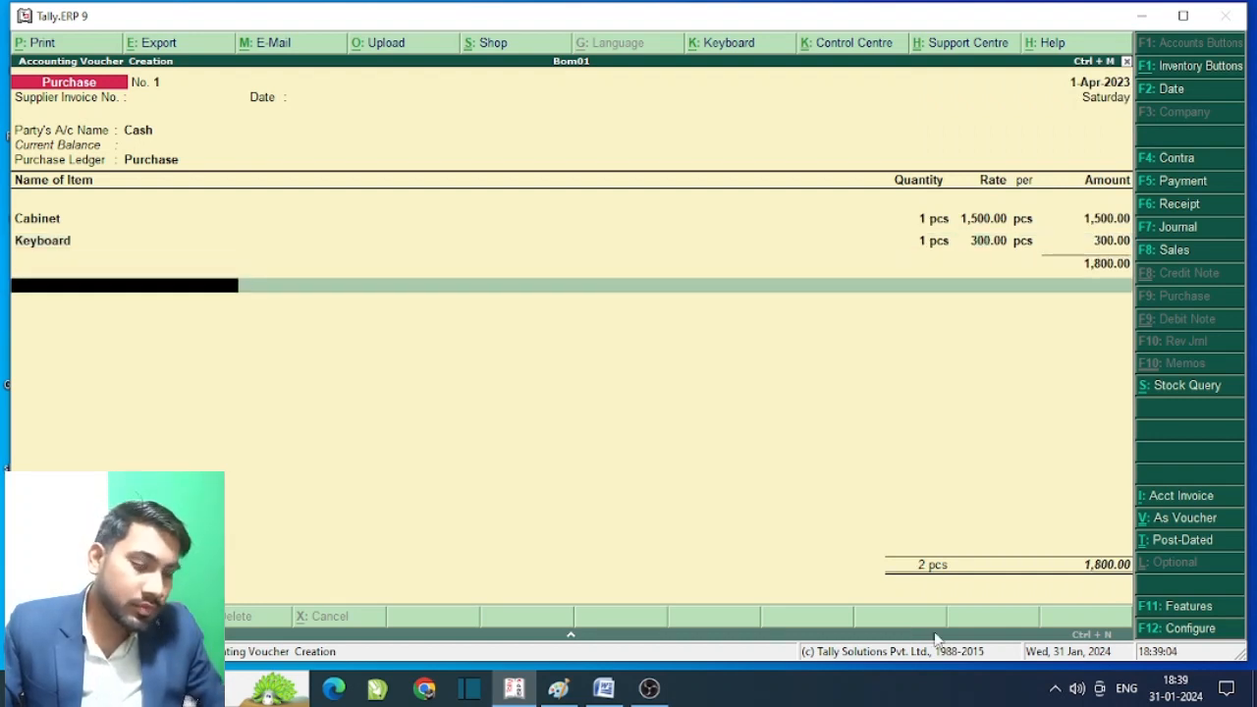
key(BackSpace)
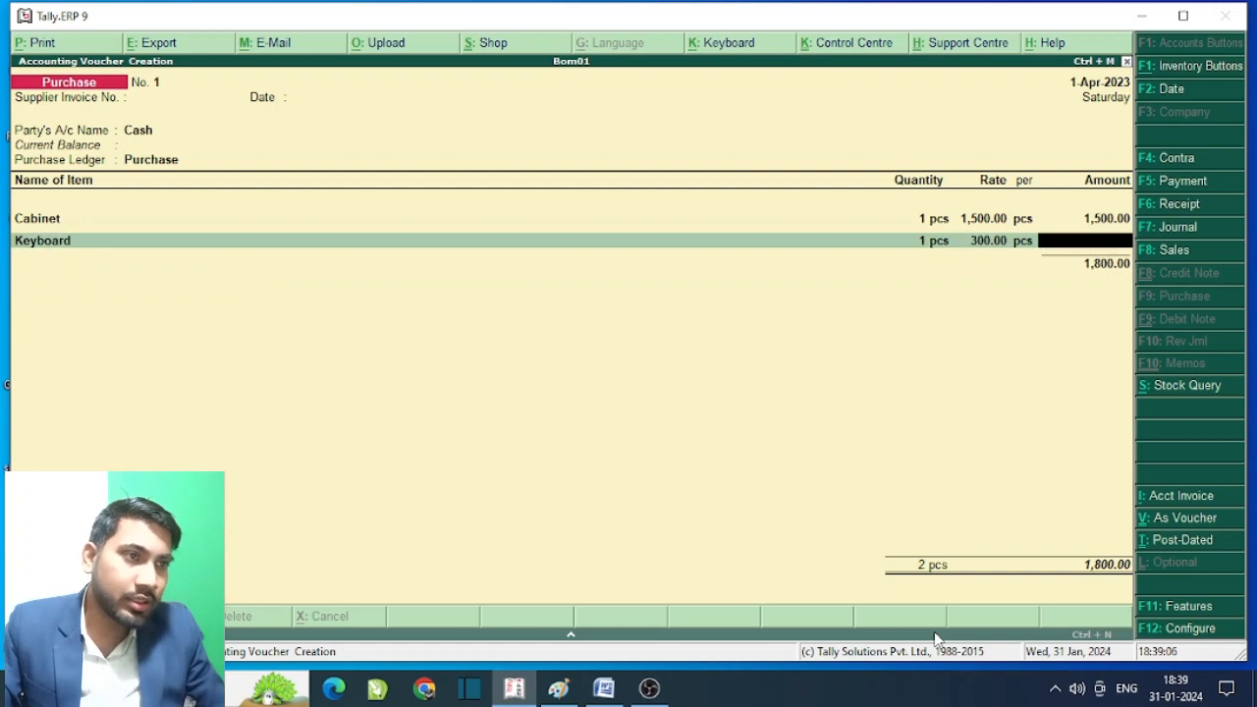
key(Return)
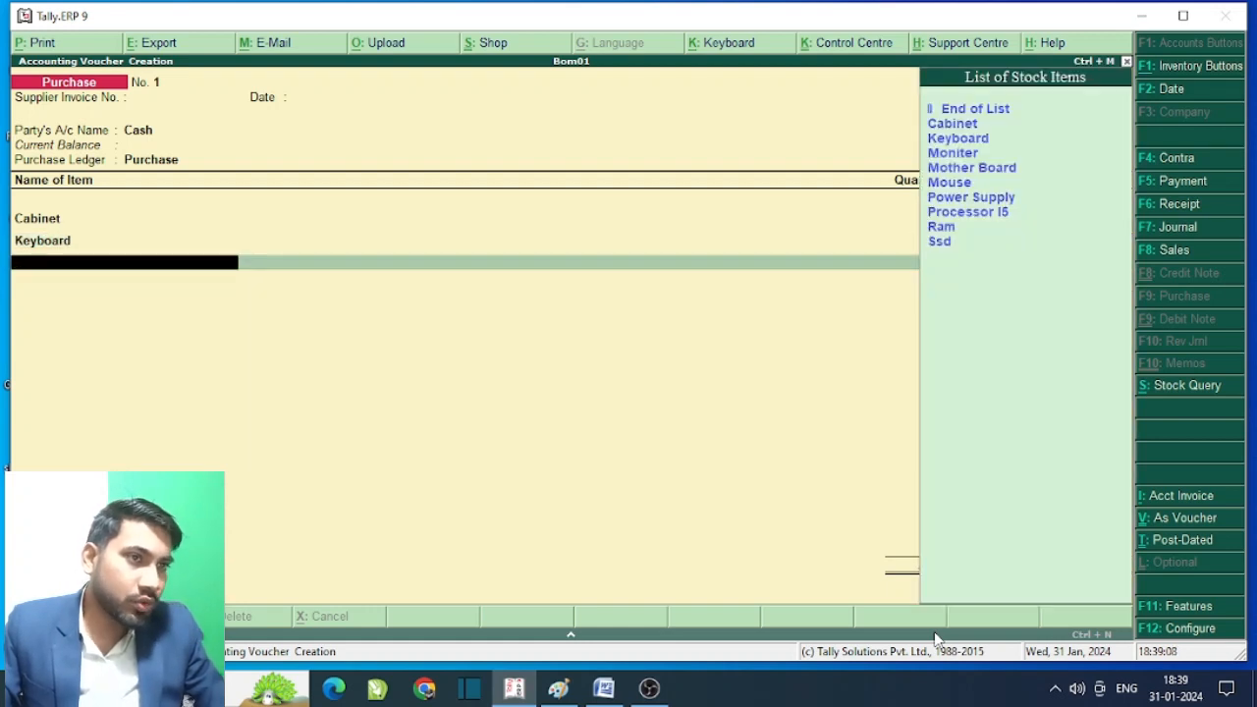
key(Down)
key(Down)
key(Down)
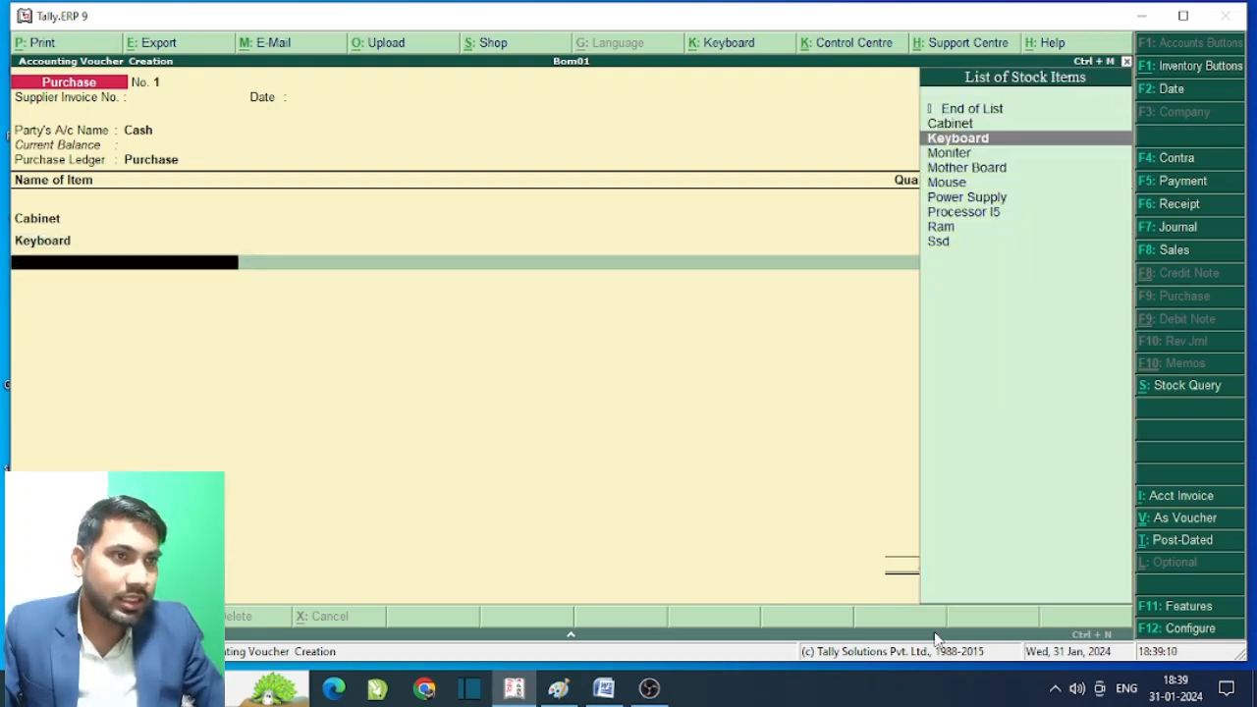
key(Return)
text(1)
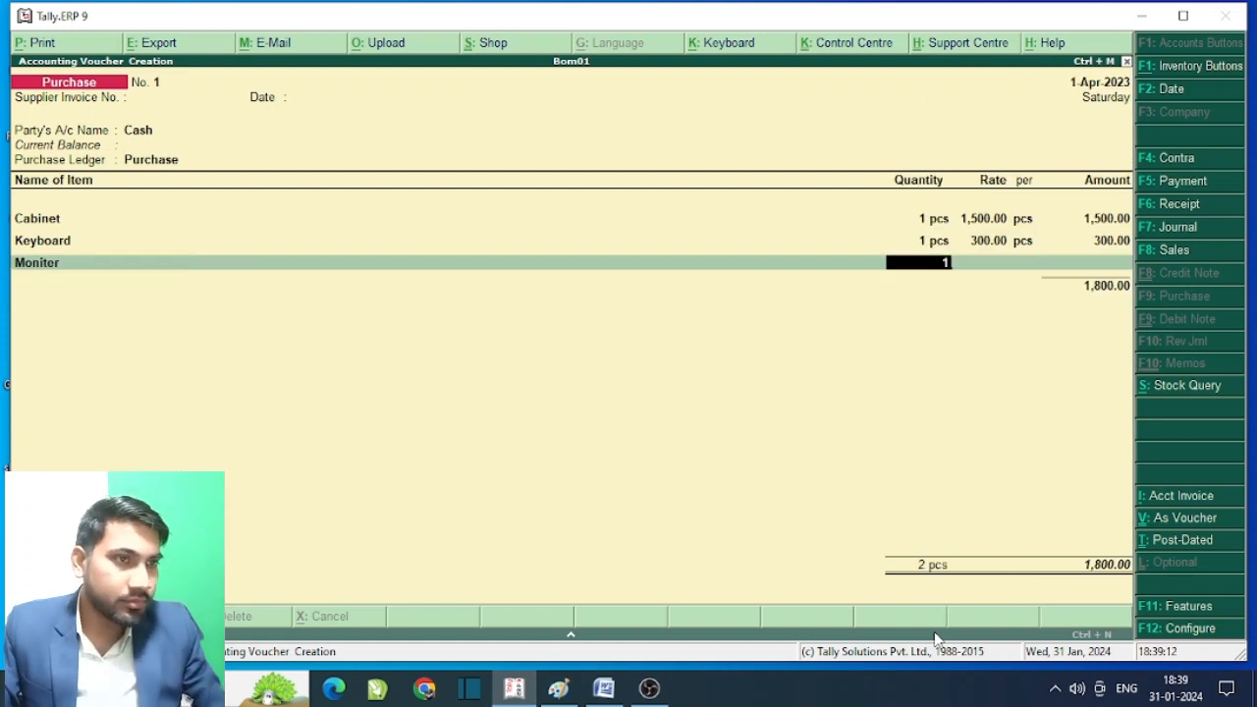
key(Return)
text(4000)
key(Return)
key(Return)
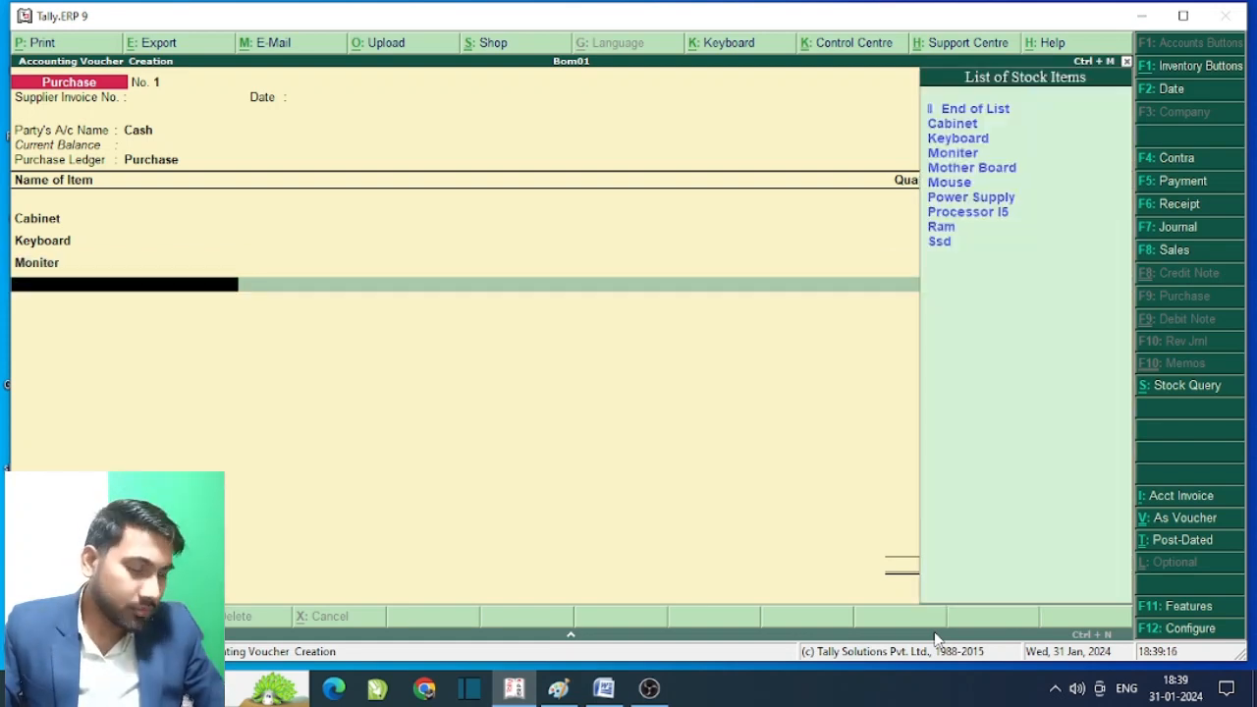
- Add Mother Board at 1 pcs, rate 3500, and Mouse at 1 pcs, rate 120
key(Down)
key(Down)
key(Down)
key(Down)
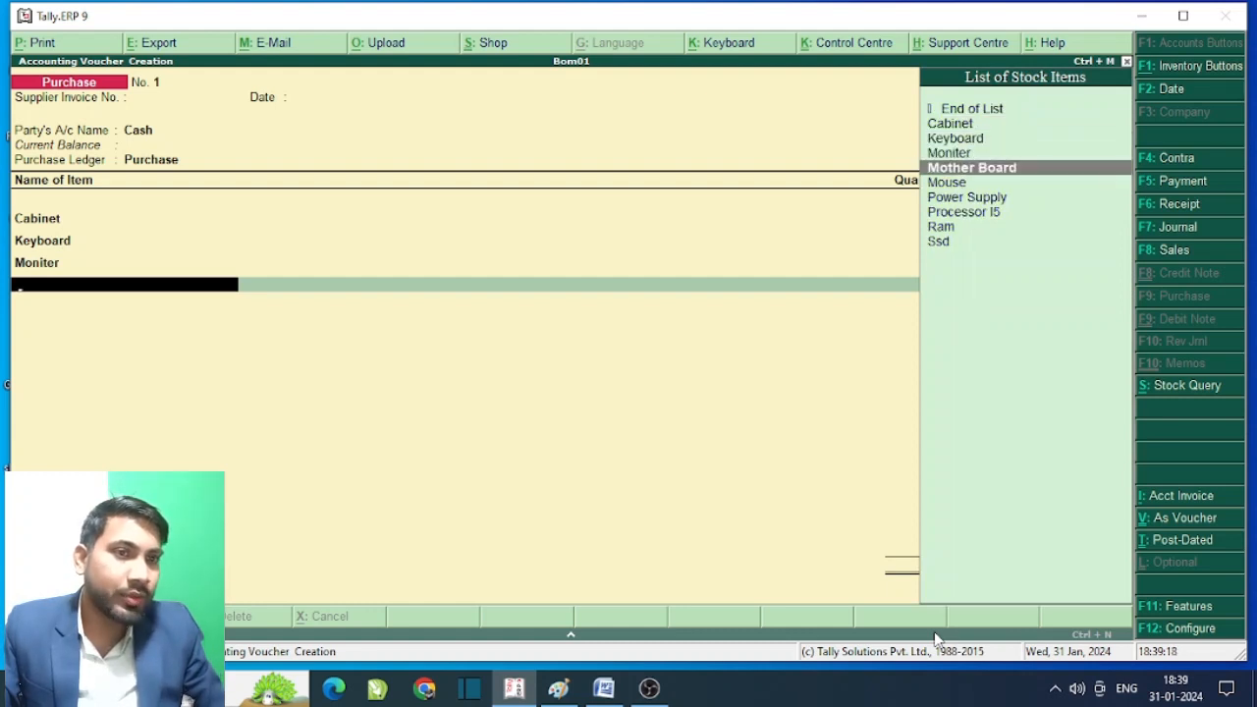
key(Return)
text(1)
key(Return)
text(3500)
key(Return)
key(Return)
key(Return)
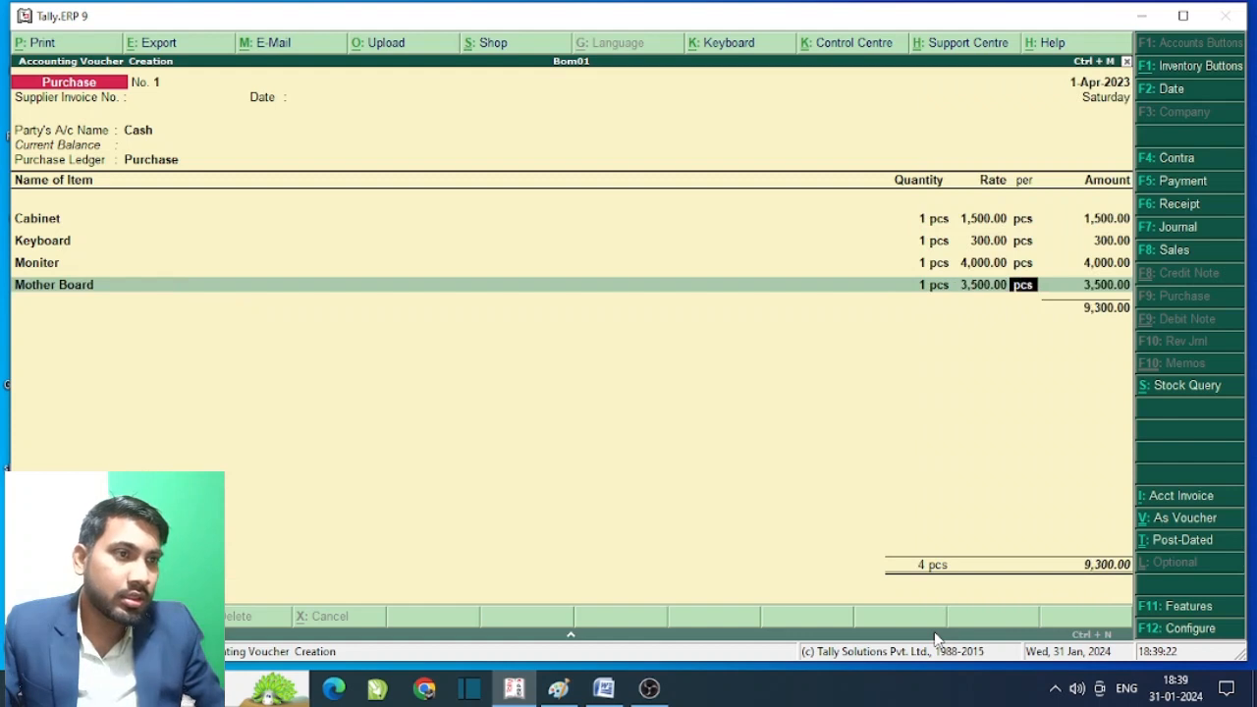
key(Down)
key(Down)
key(Down)
key(Down)
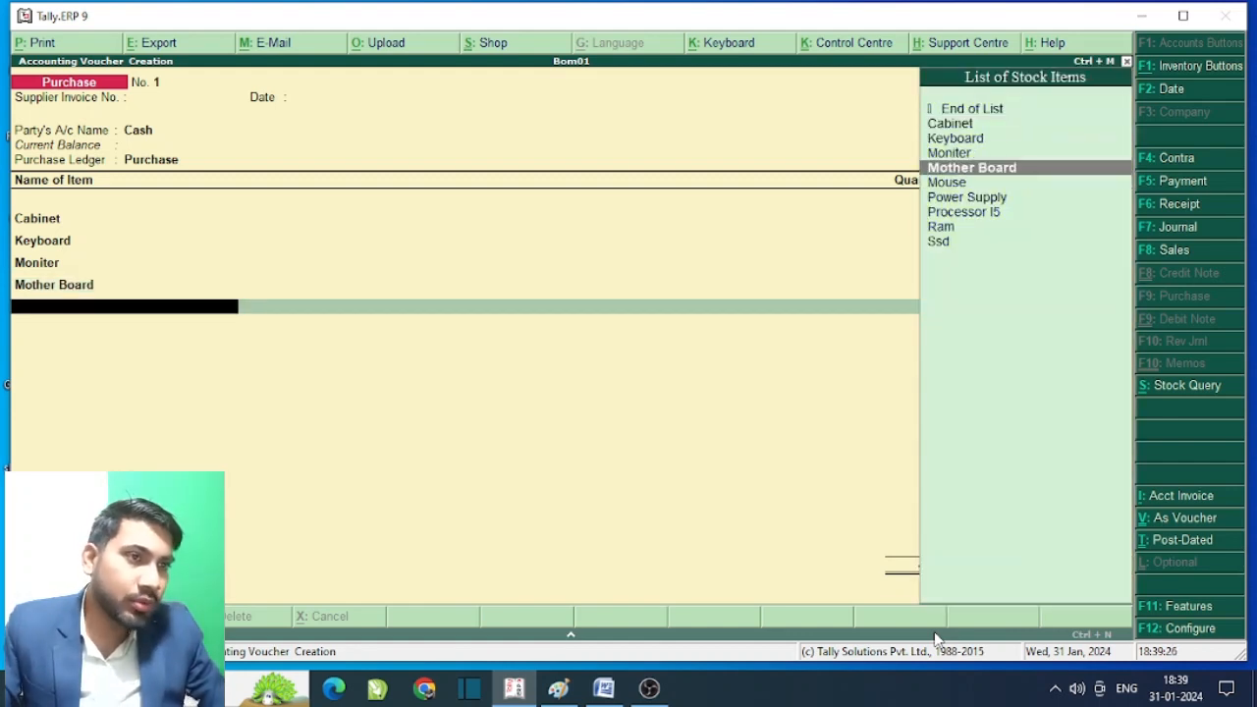
key(Down)
key(Return)
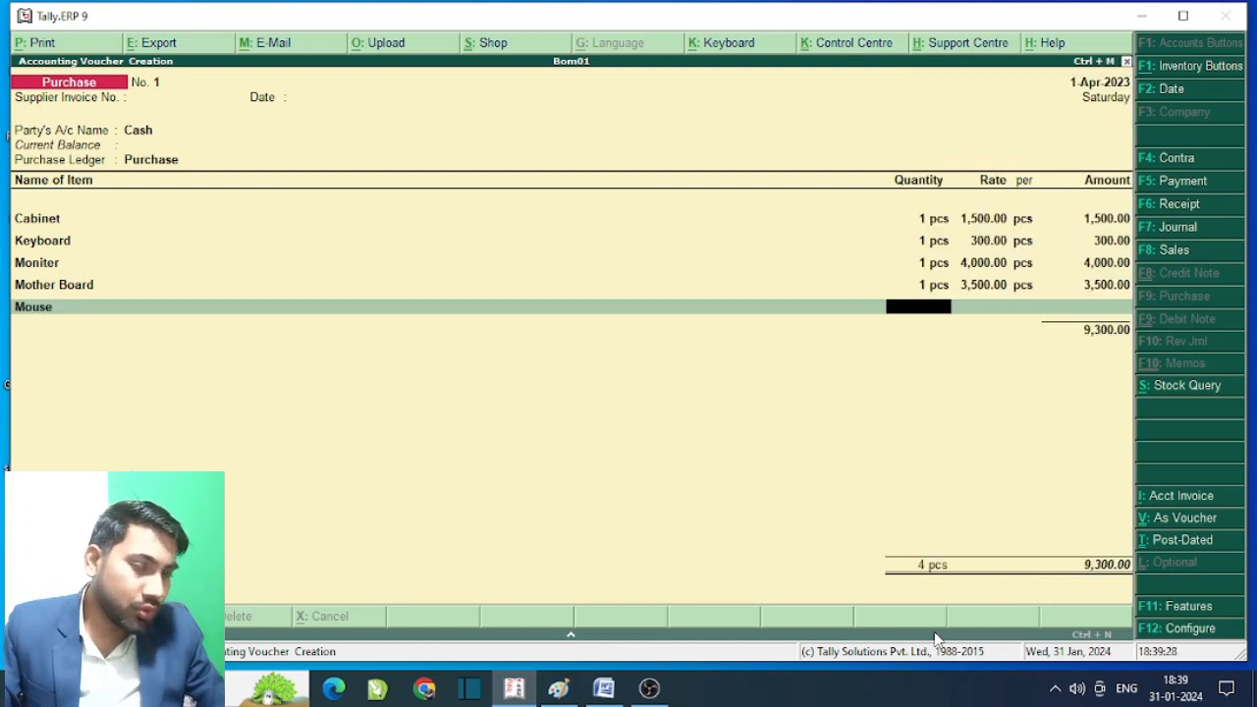
text(1)
key(Return)
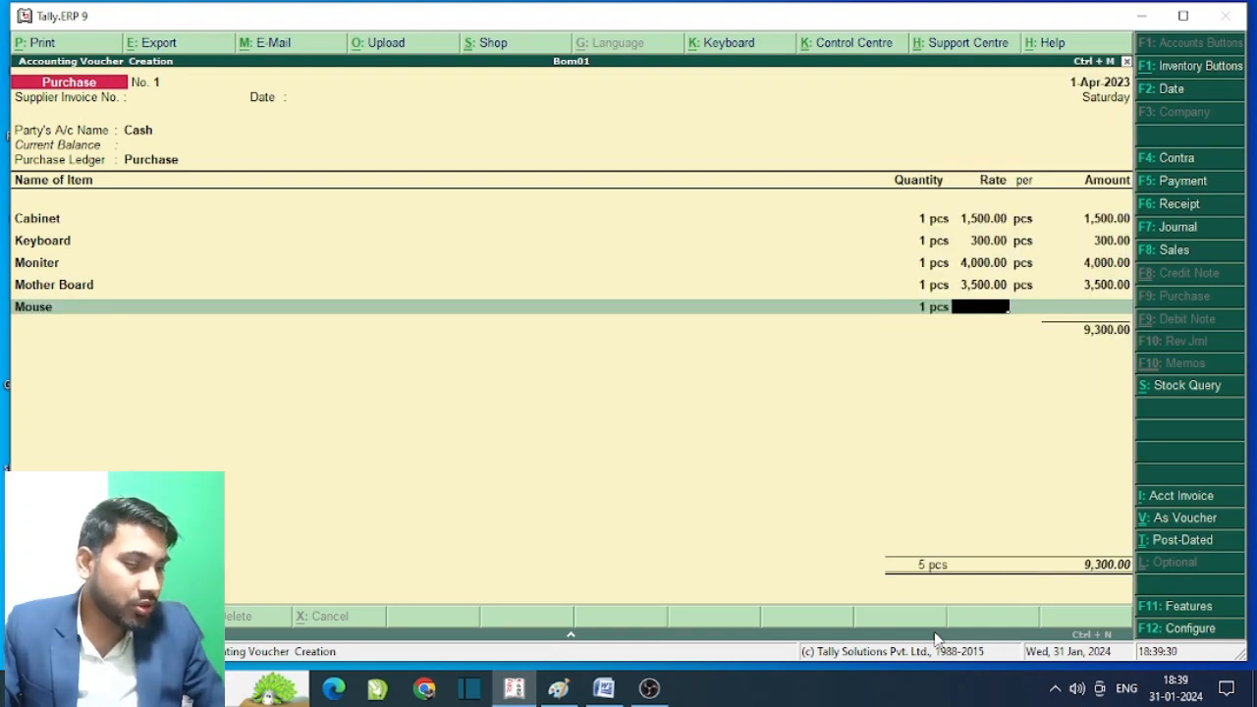
text(120)
key(Return)
key(Return)
key(Return)
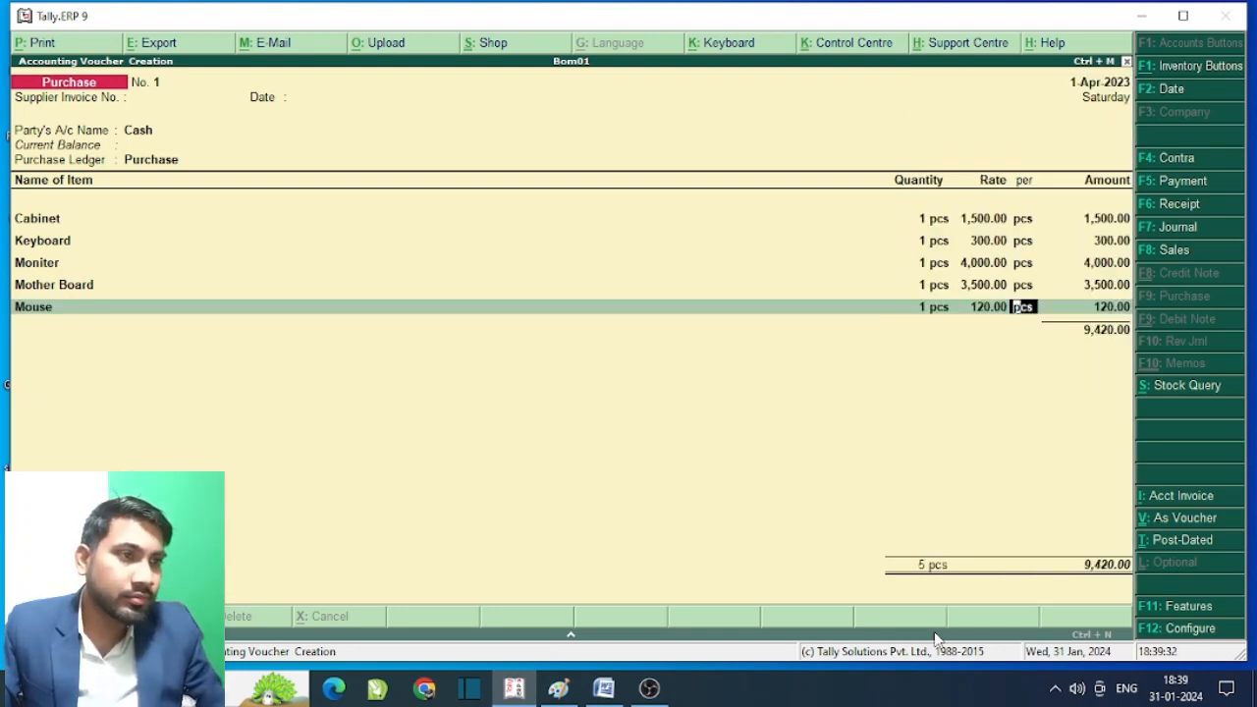
- Add Power Supply (1 at 1,000) and Processor I5 (1 at 3,500) to the purchase voucher
key(Down)
key(Down)
key(Down)
key(Down)
key(Down)
key(Down)
key(Return)
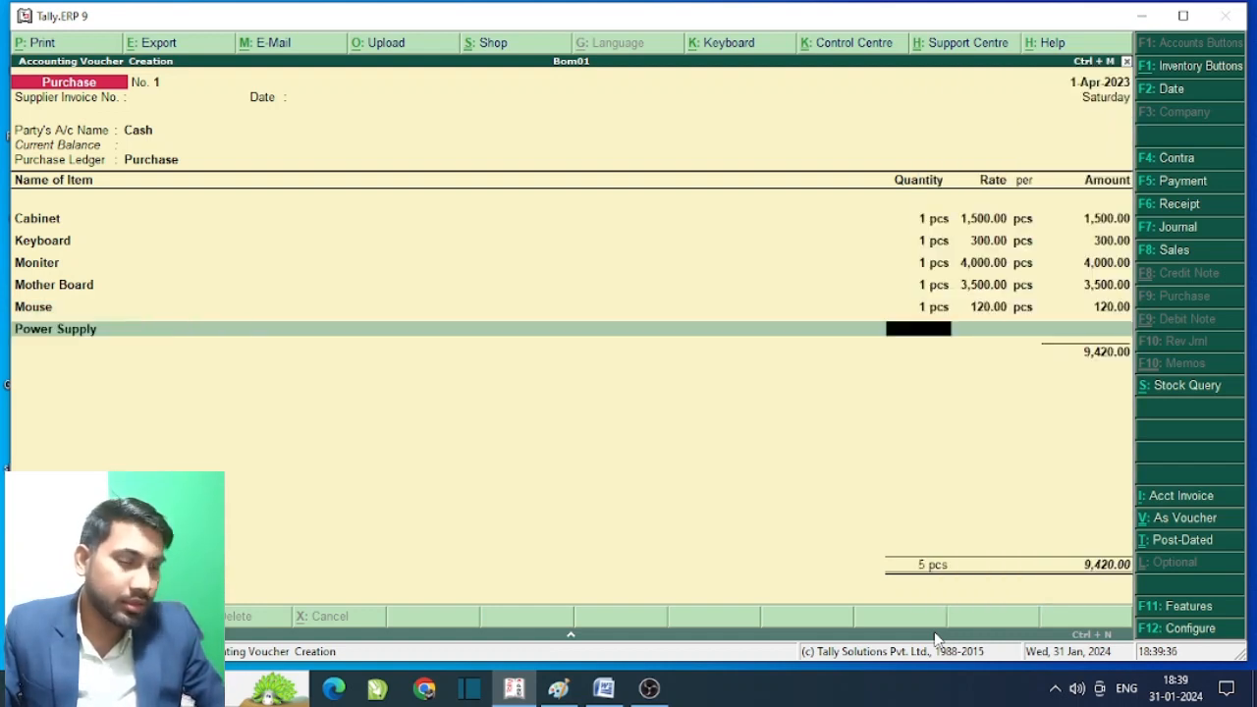
text(1)
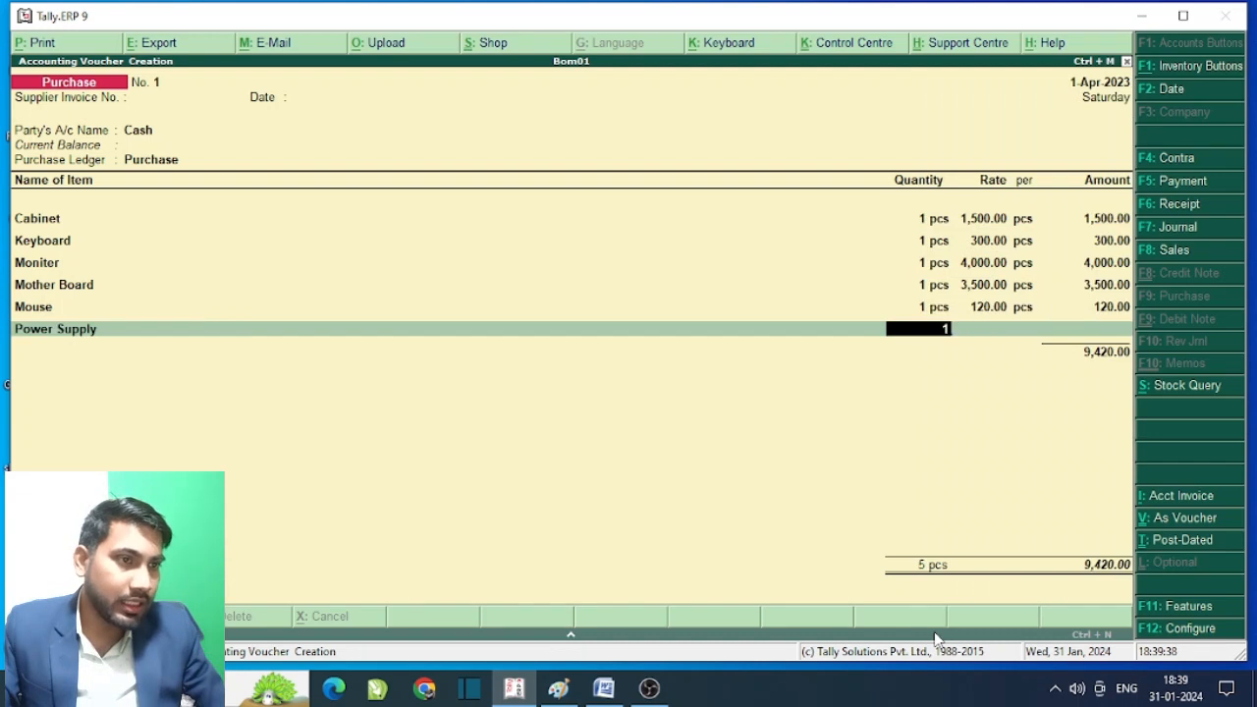
key(Return)
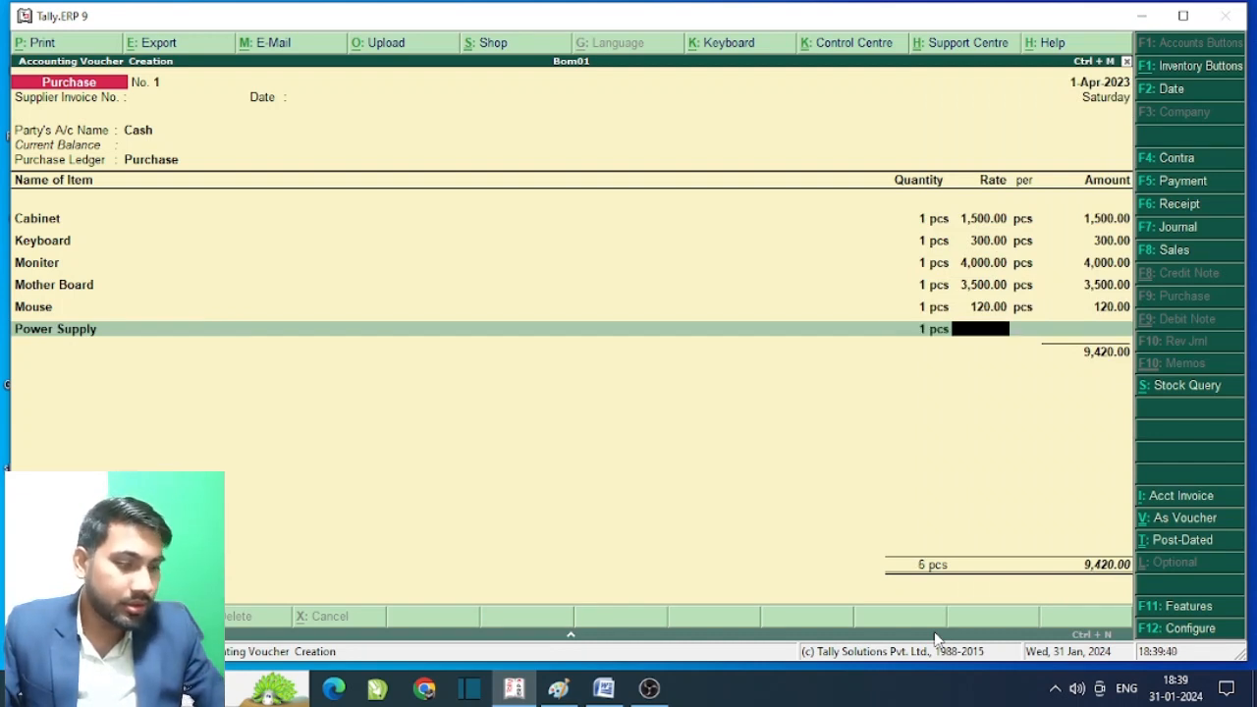
text(p)
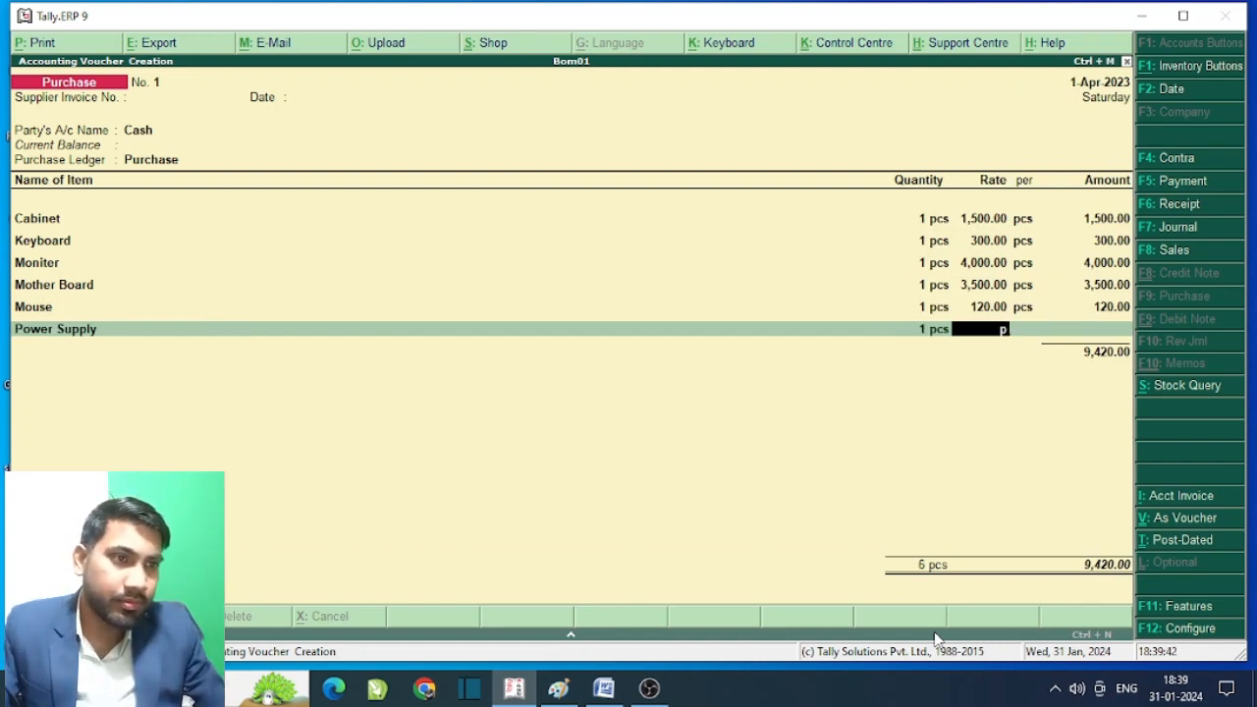
key(BackSpace)
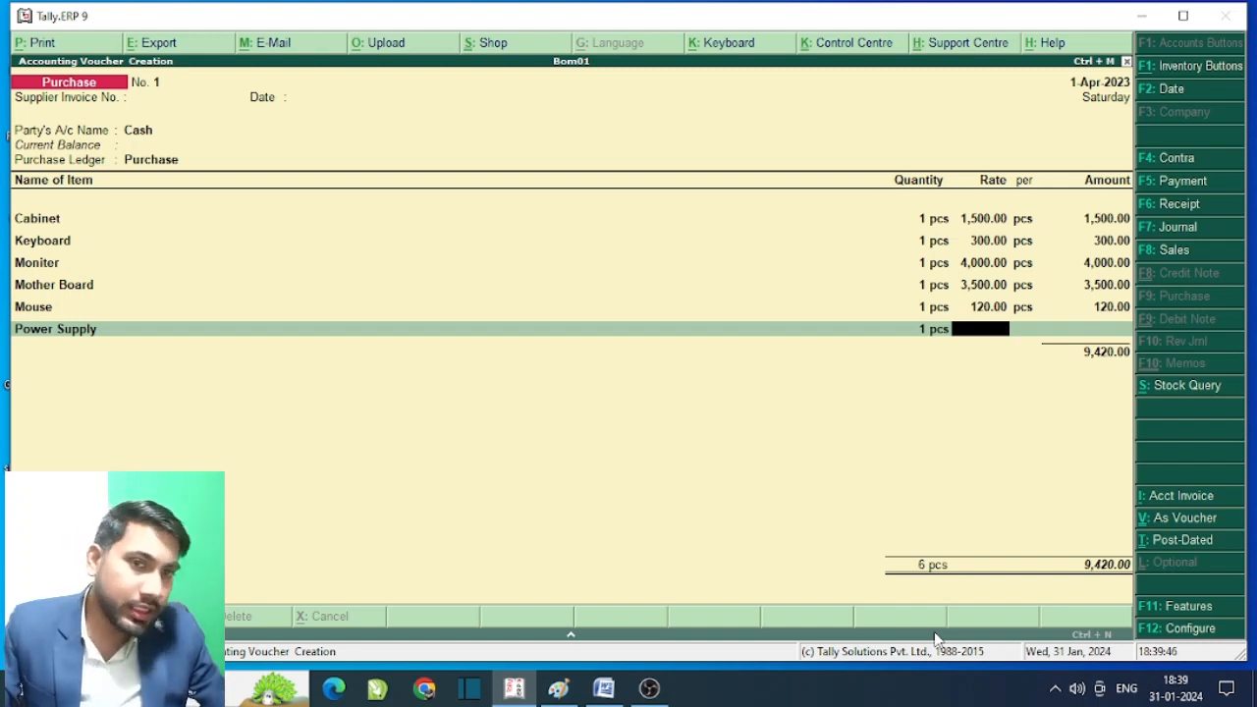
text(1000)
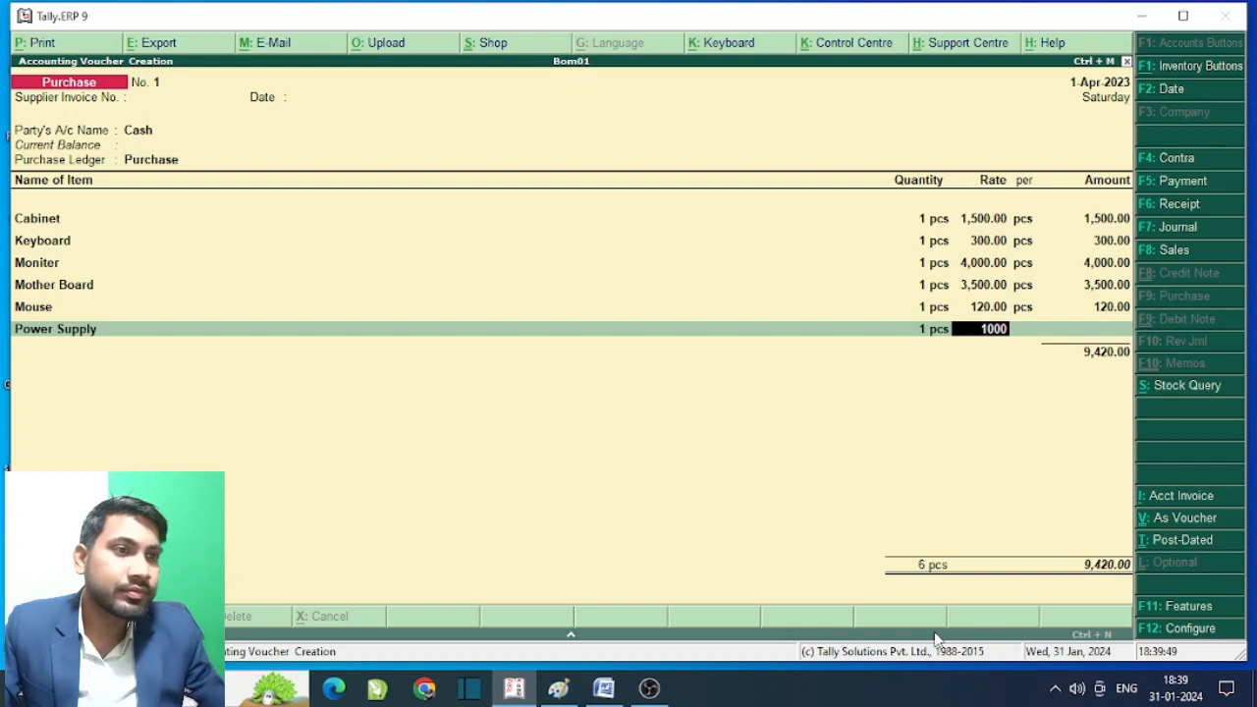
key(Return)
key(Return)
key(Return)
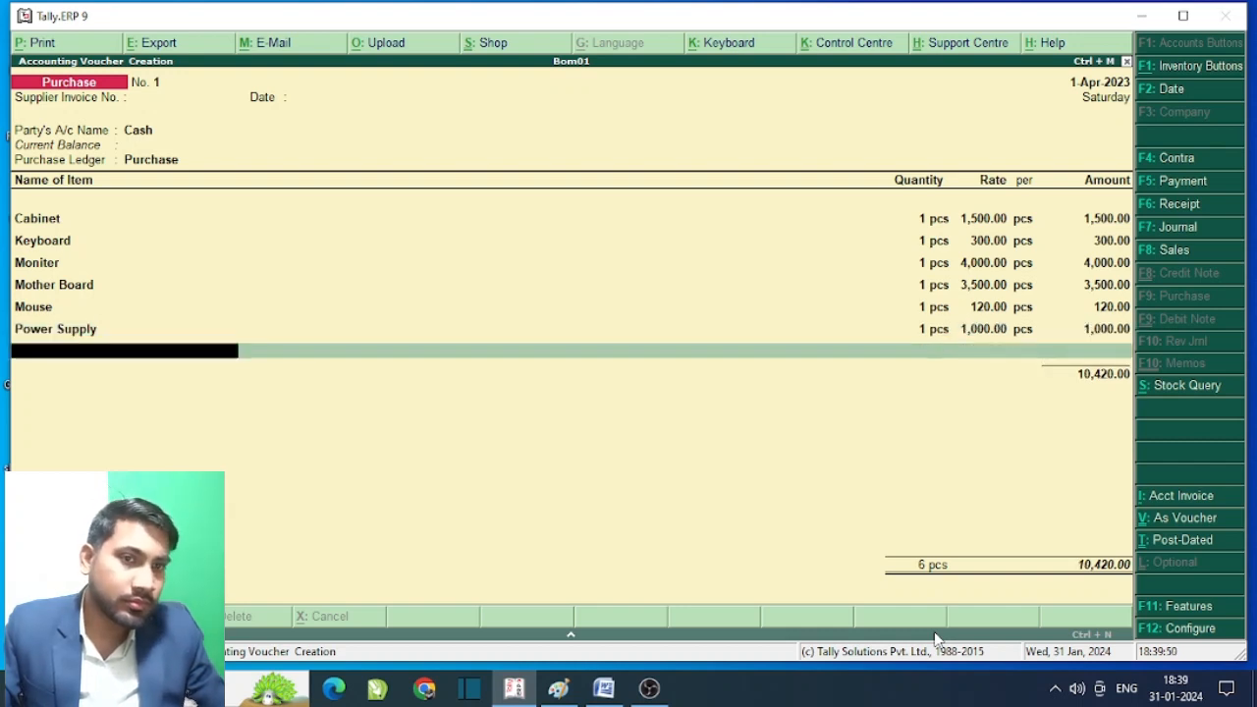
key(Down)
key(Down)
key(Down)
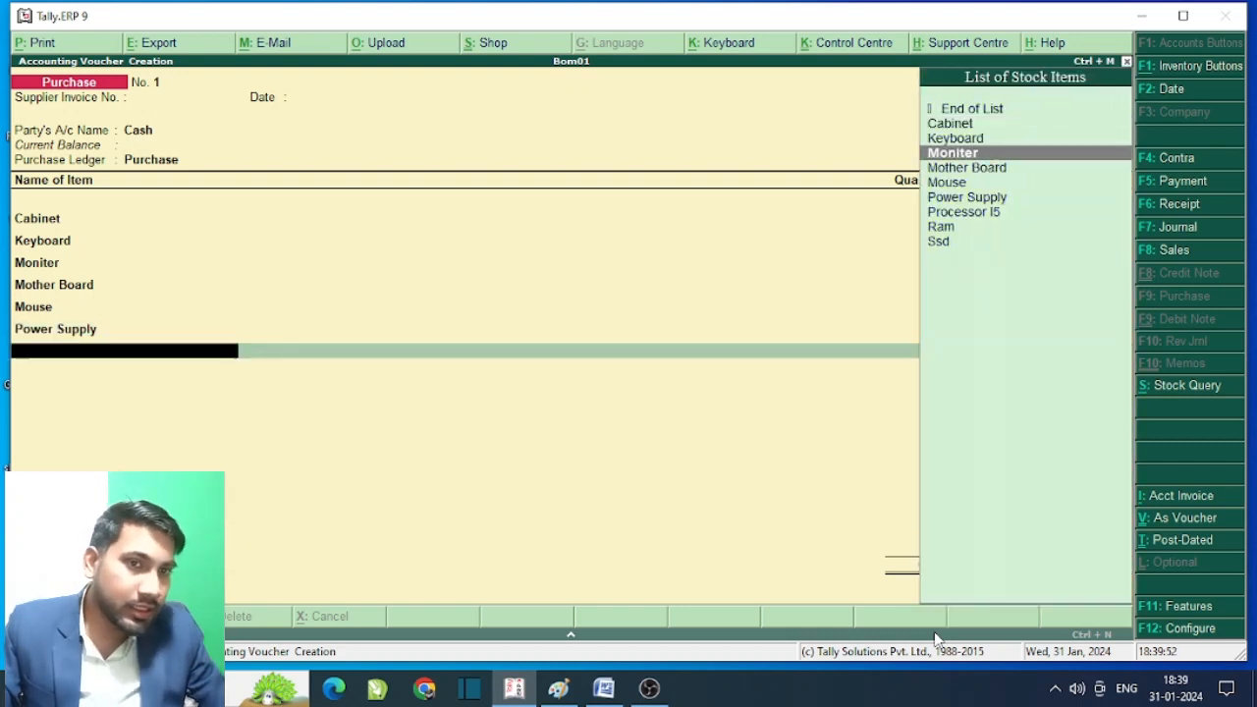
key(Down)
key(Down)
key(Down)
key(Down)
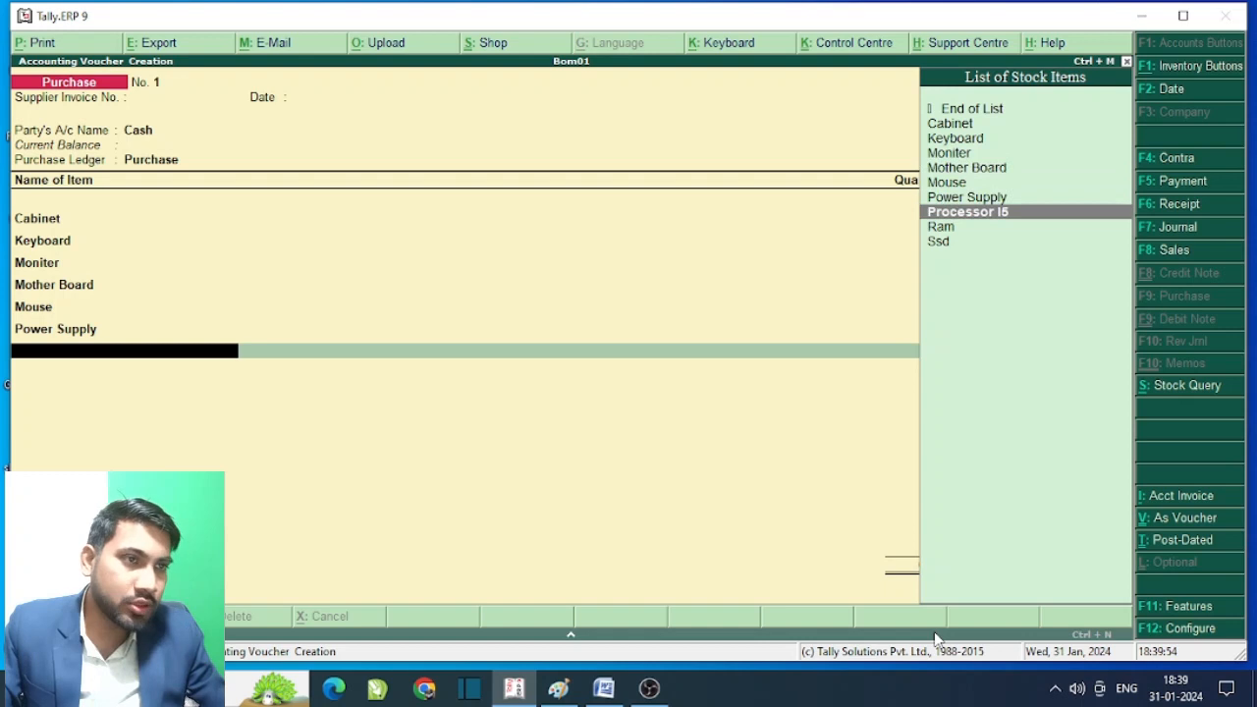
key(Return)
text(1)
key(Return)
text(3500)
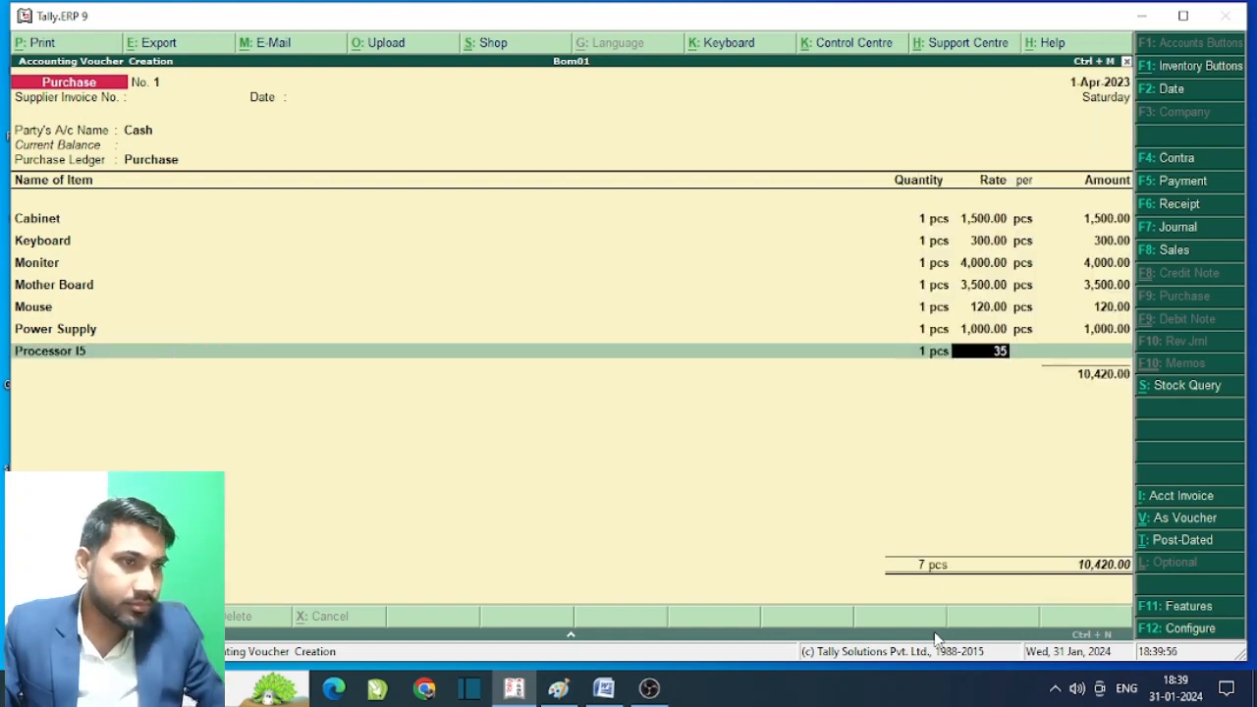
key(Return)
key(Return)
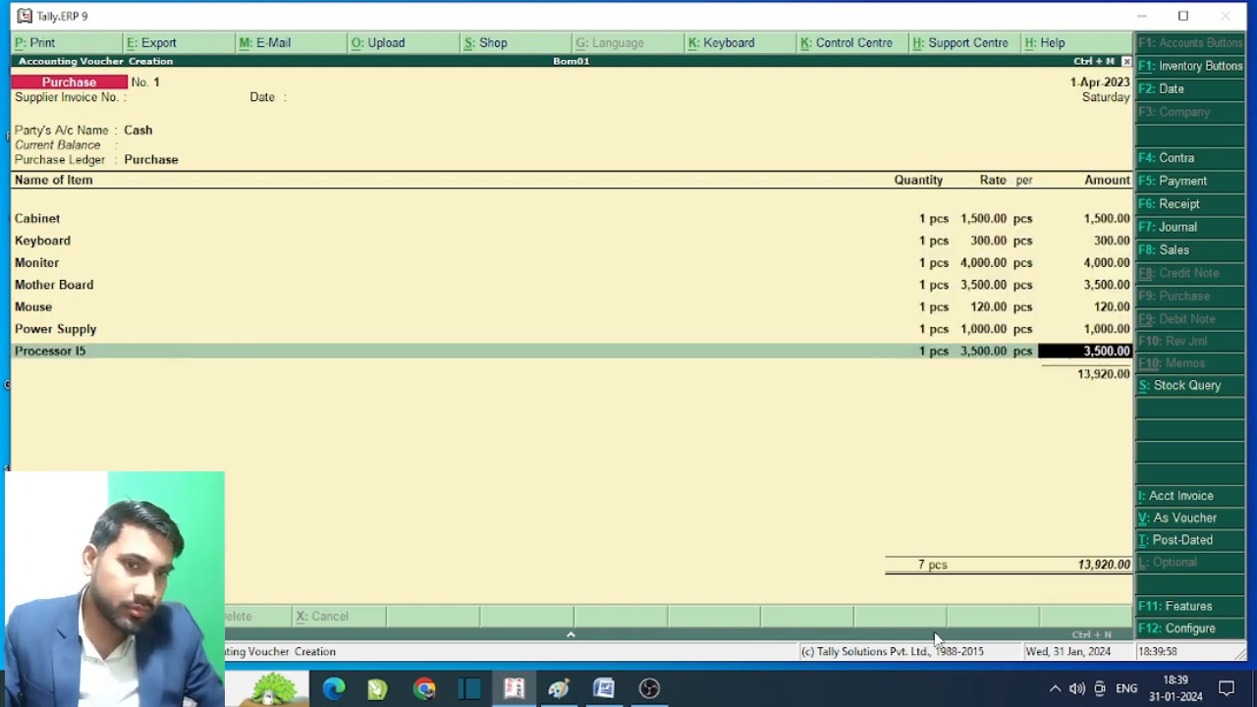
key(Return)
- Add Ram (2 at 900) and Ssd (1 at 2,500), accept the voucher, and quit to Gateway of Tally
key(Down)
key(Down)
key(Down)
key(Down)
key(Down)
key(Down)
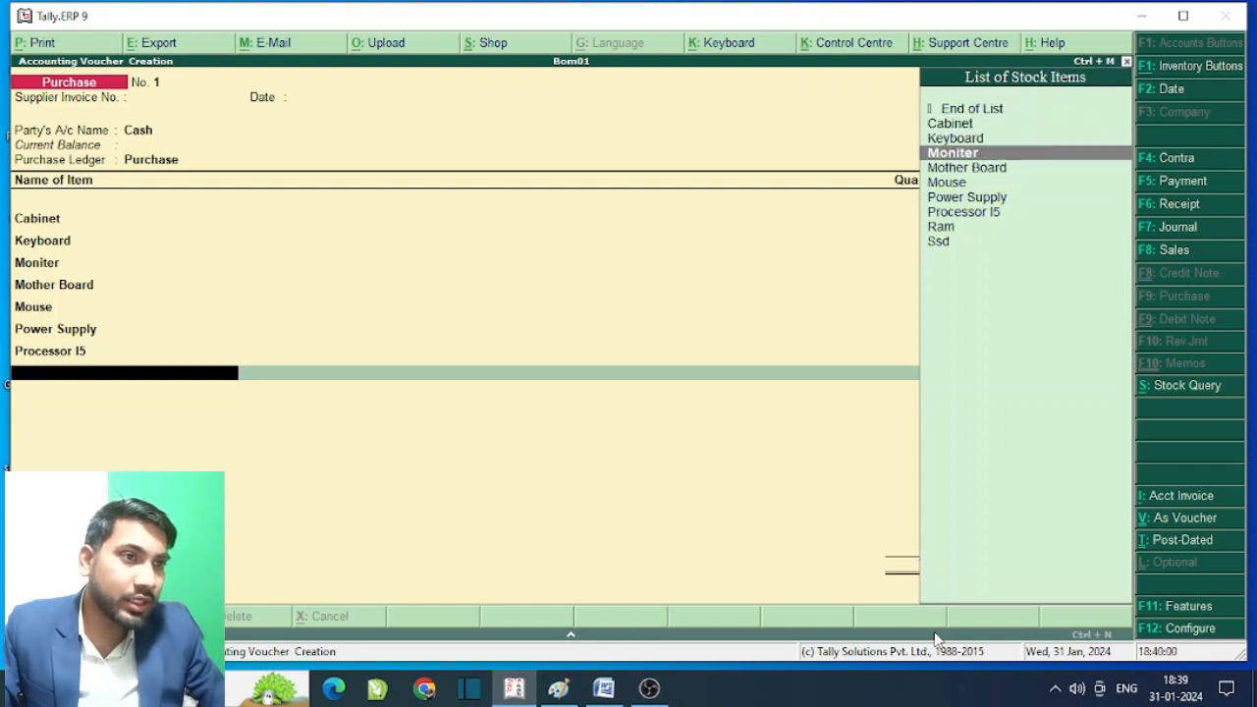
key(Down)
key(Down)
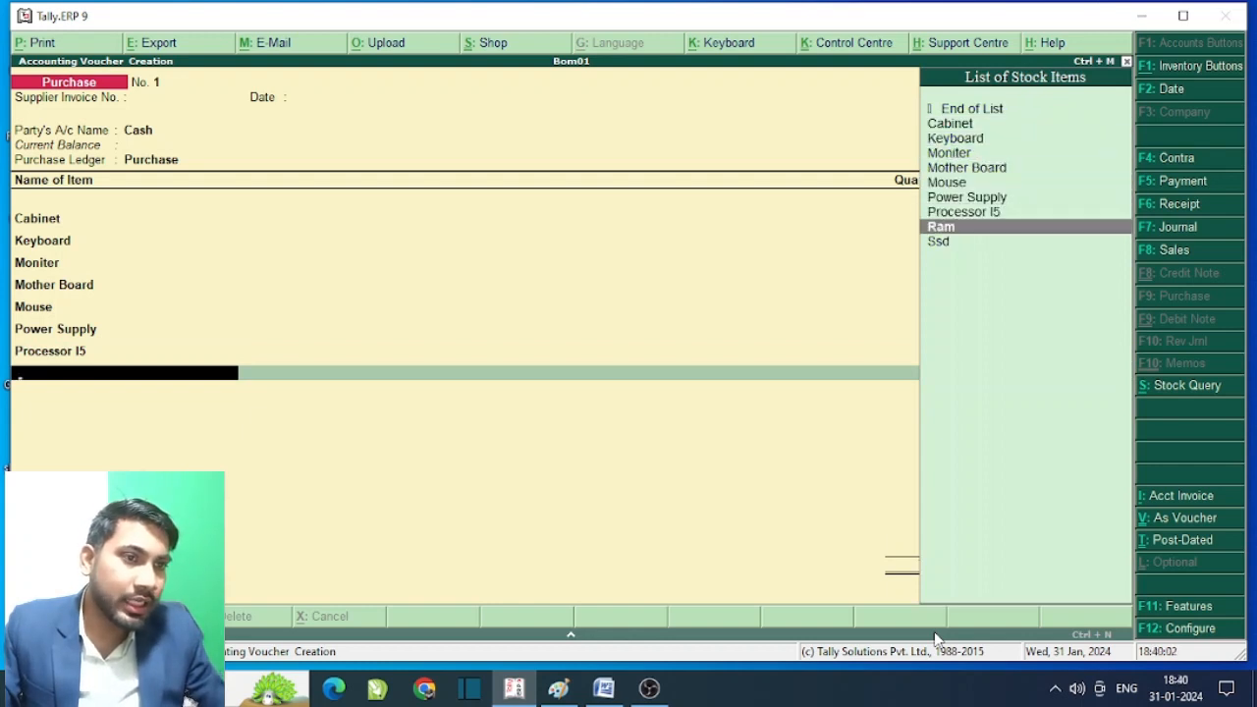
key(Return)
text(2)
key(Return)
text(900)
key(Return)
key(Return)
key(Return)
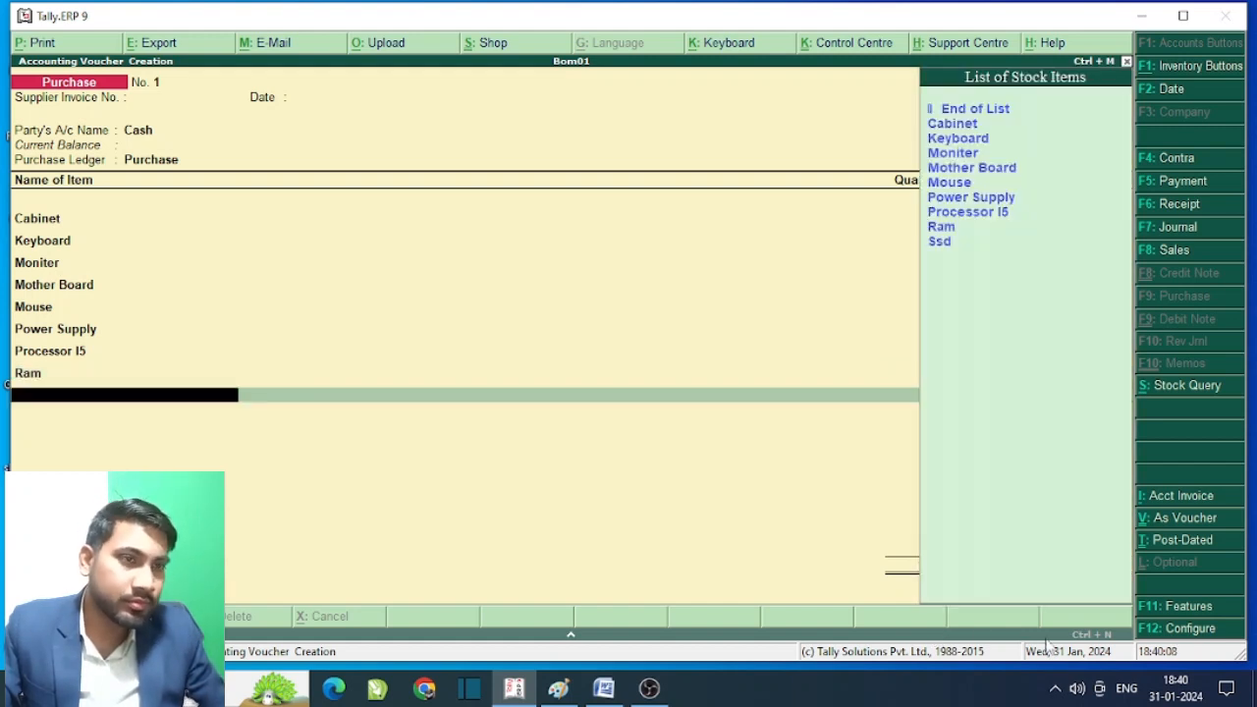
key(Down)
key(Down)
key(Down)
key(Down)
key(Down)
key(Down)
key(Down)
key(Down)
key(Down)
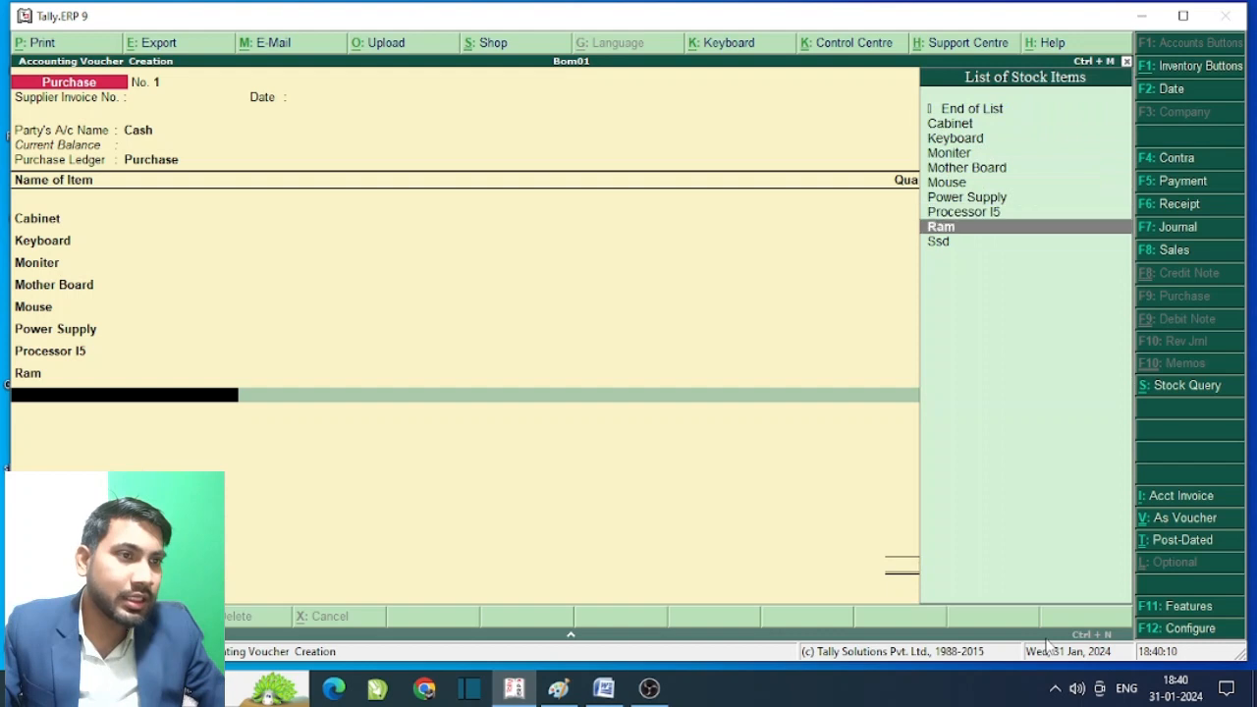
key(Return)
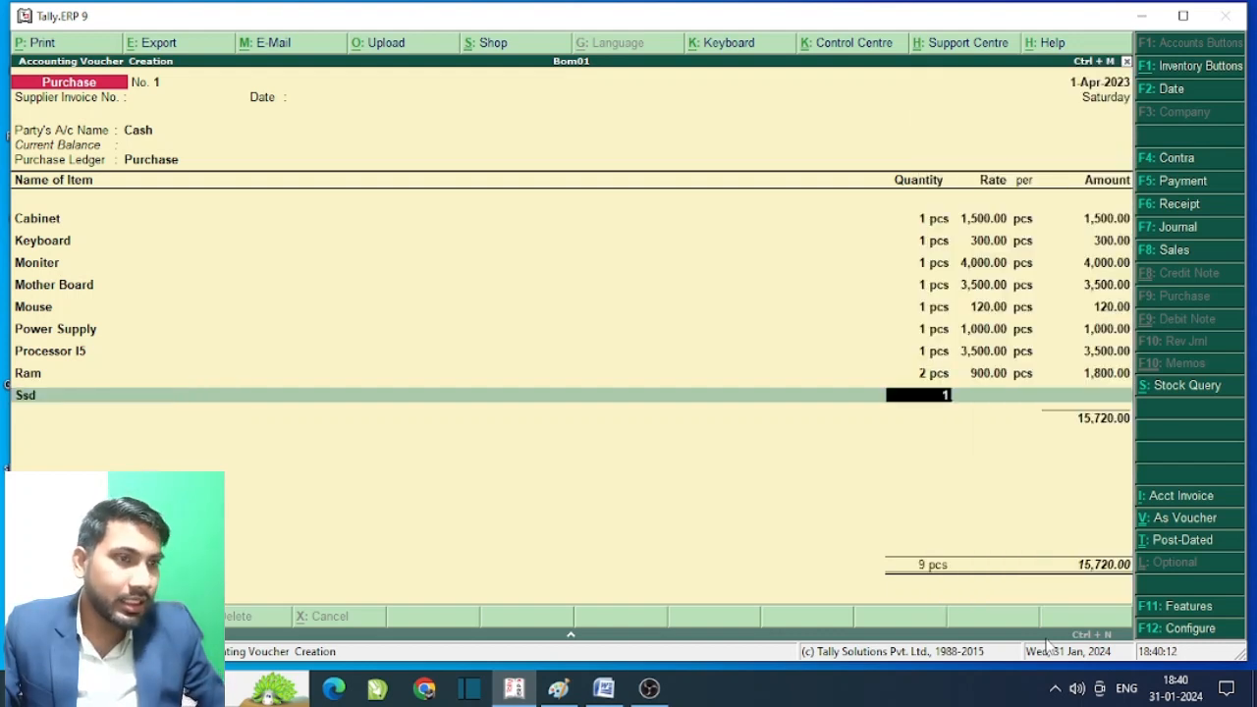
text(1)
key(Return)
text(2500)
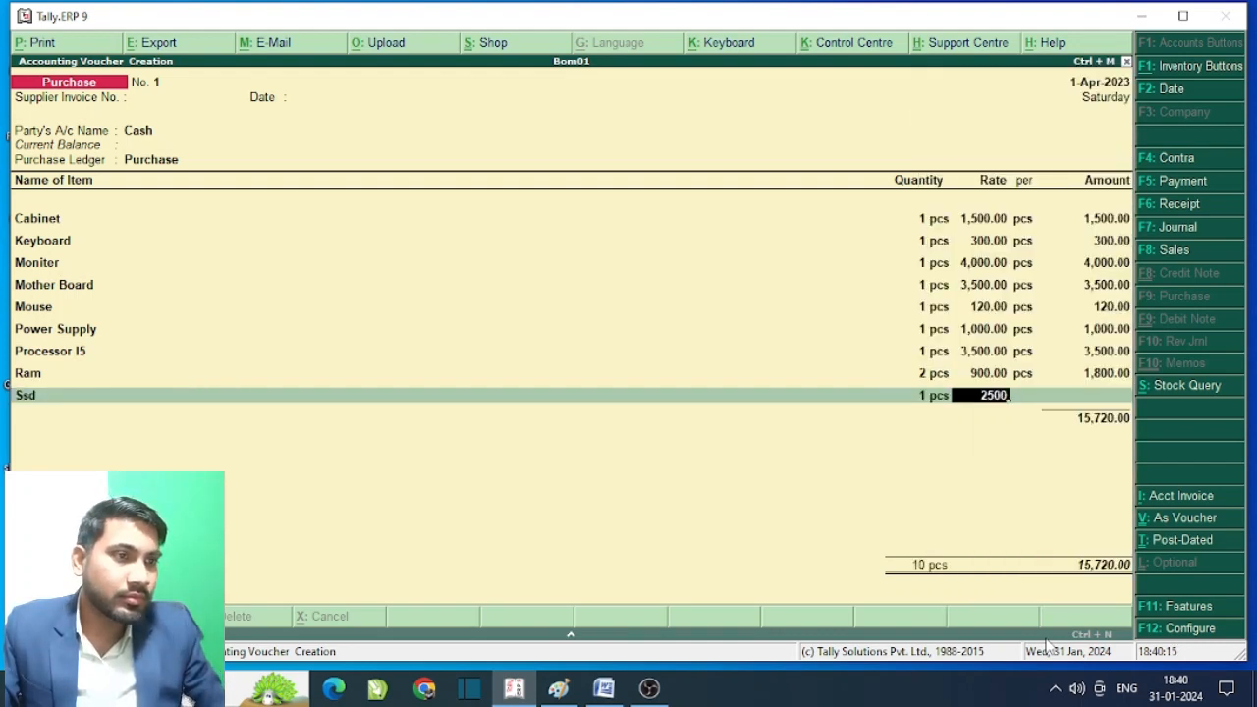
key(Return)
key(Return)
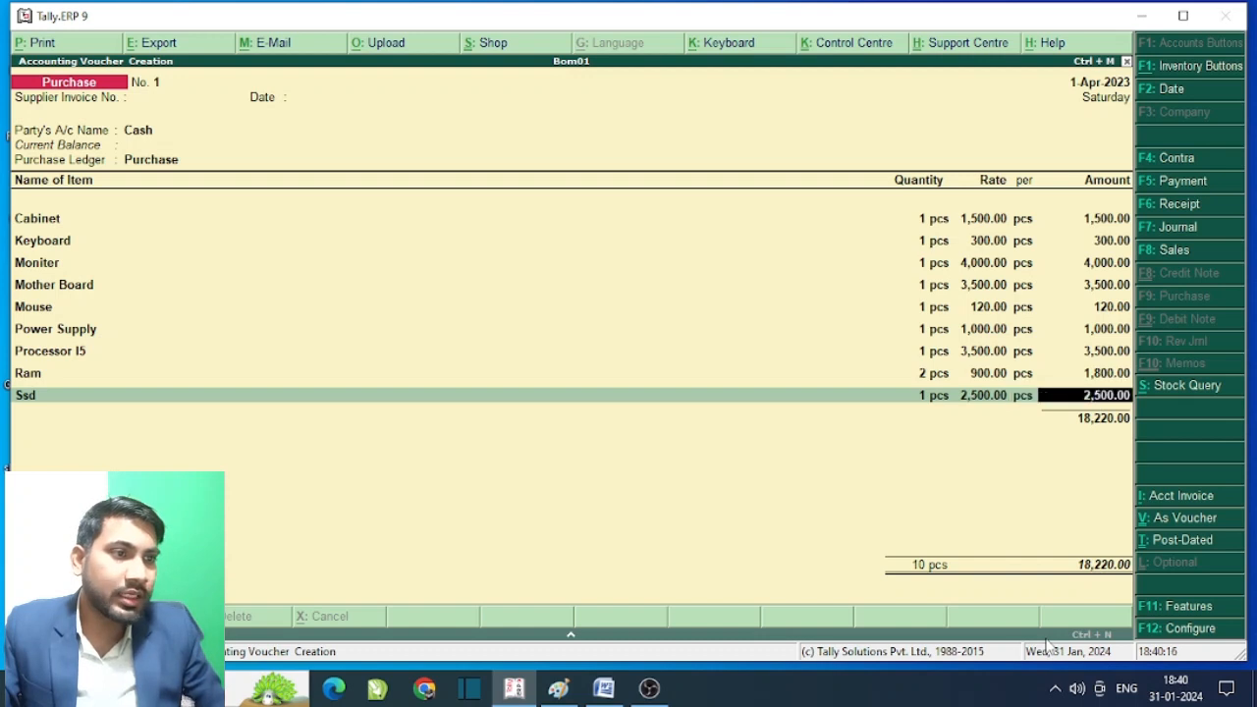
key(Return)
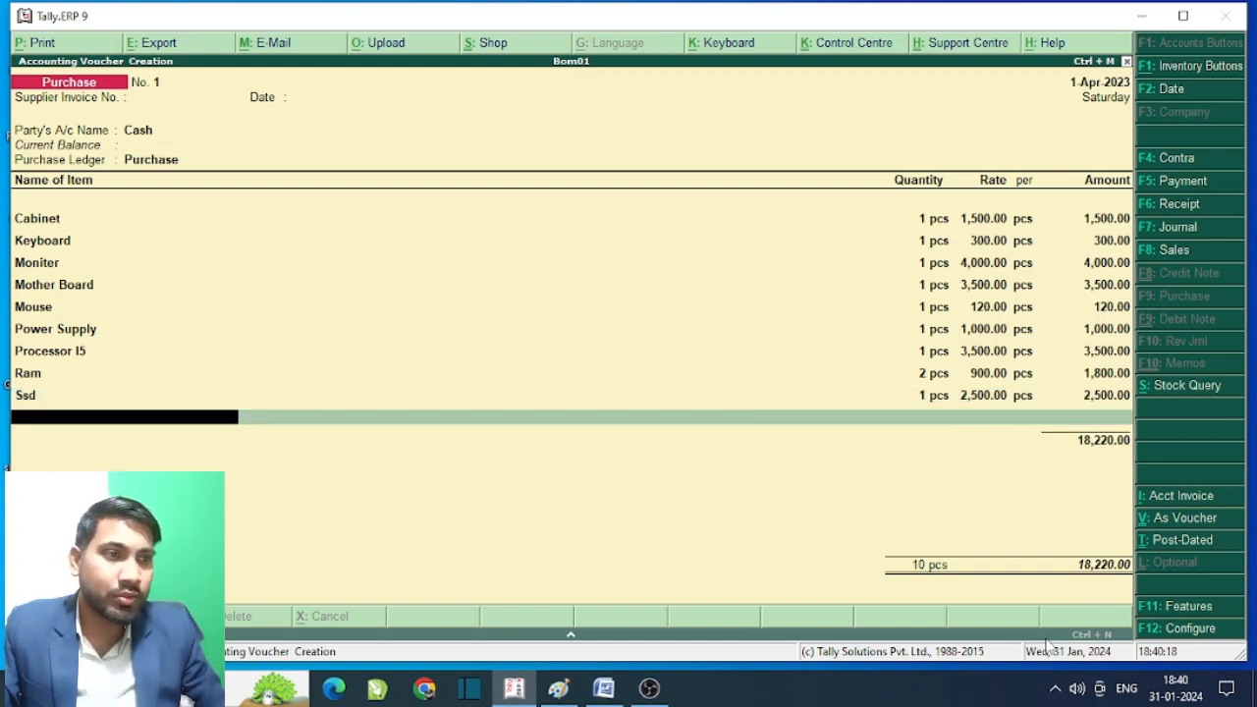
key(Return)
key(Return)
key(Return)
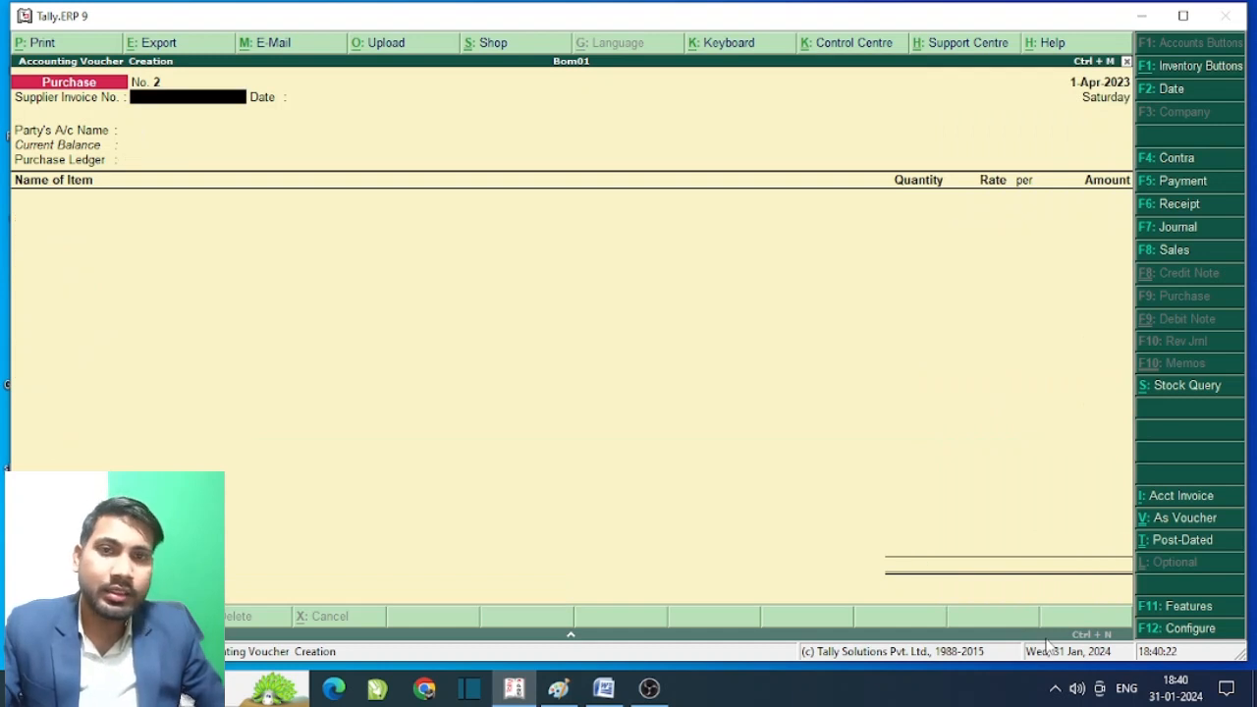
key(Escape)
key(Return)
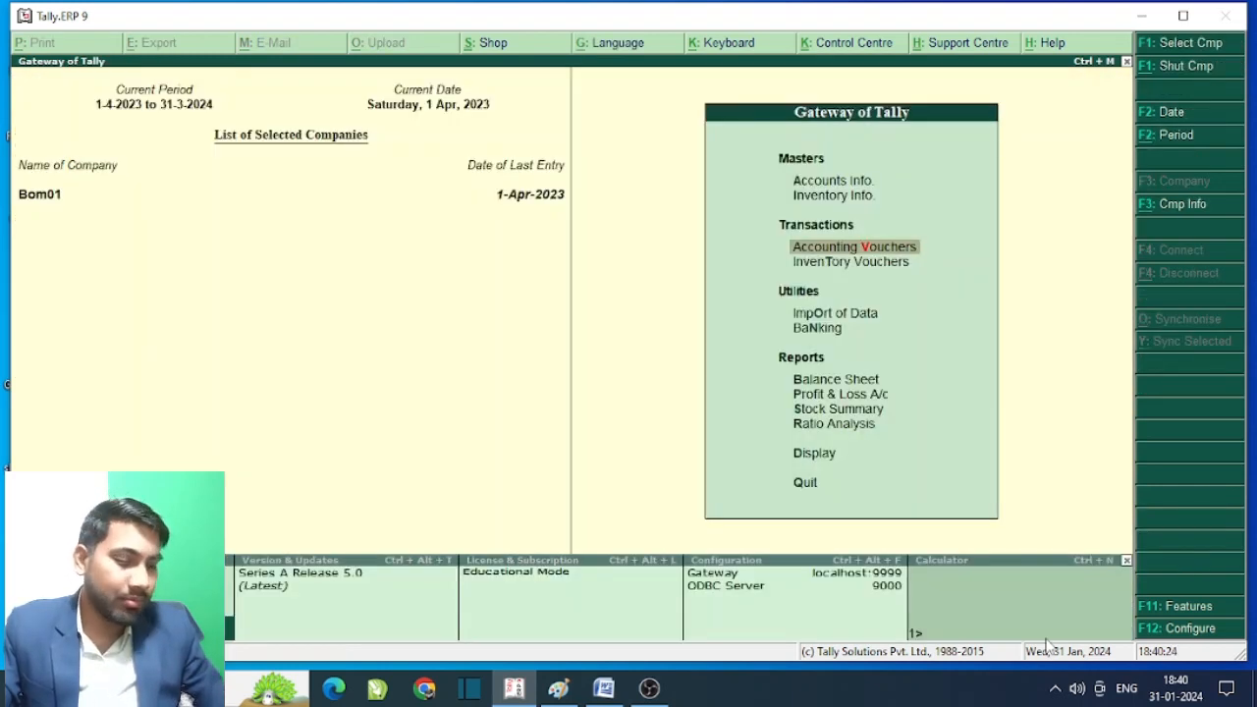
- Start a new stock item named I5 Computer under Inventory Info > Stock Items
key(Up)
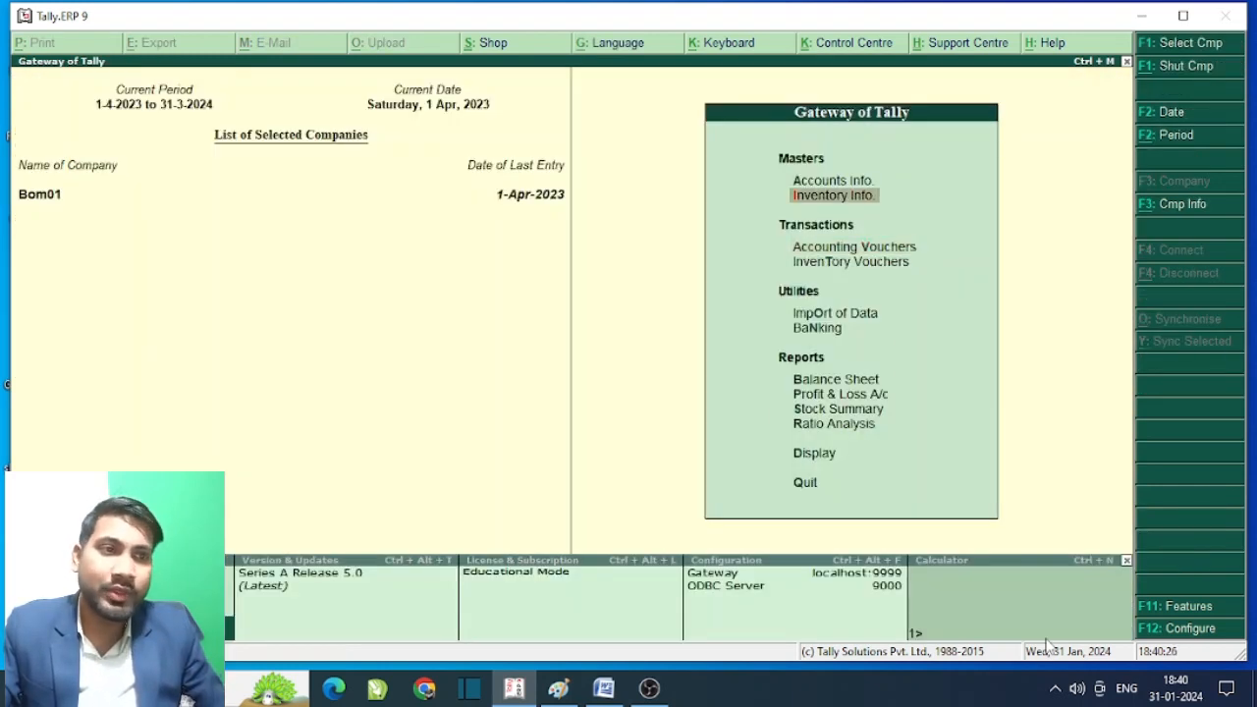
key(Return)
key(Down)
key(Return)
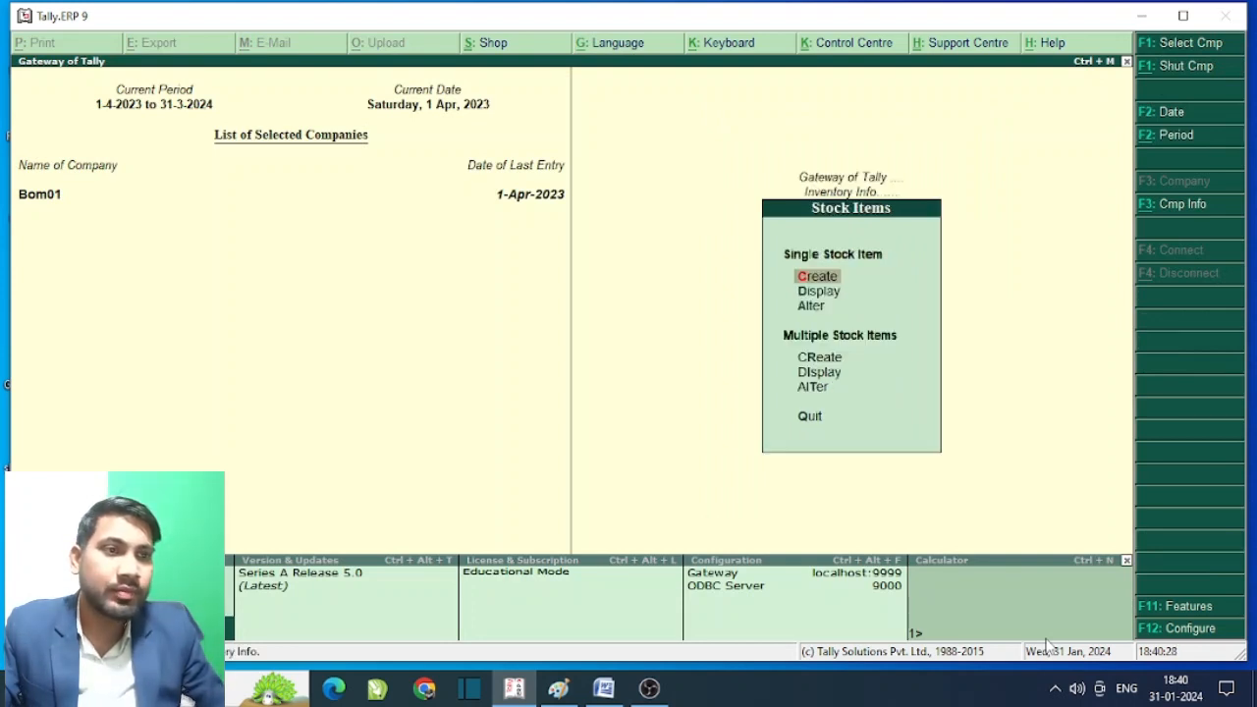
key(Return)
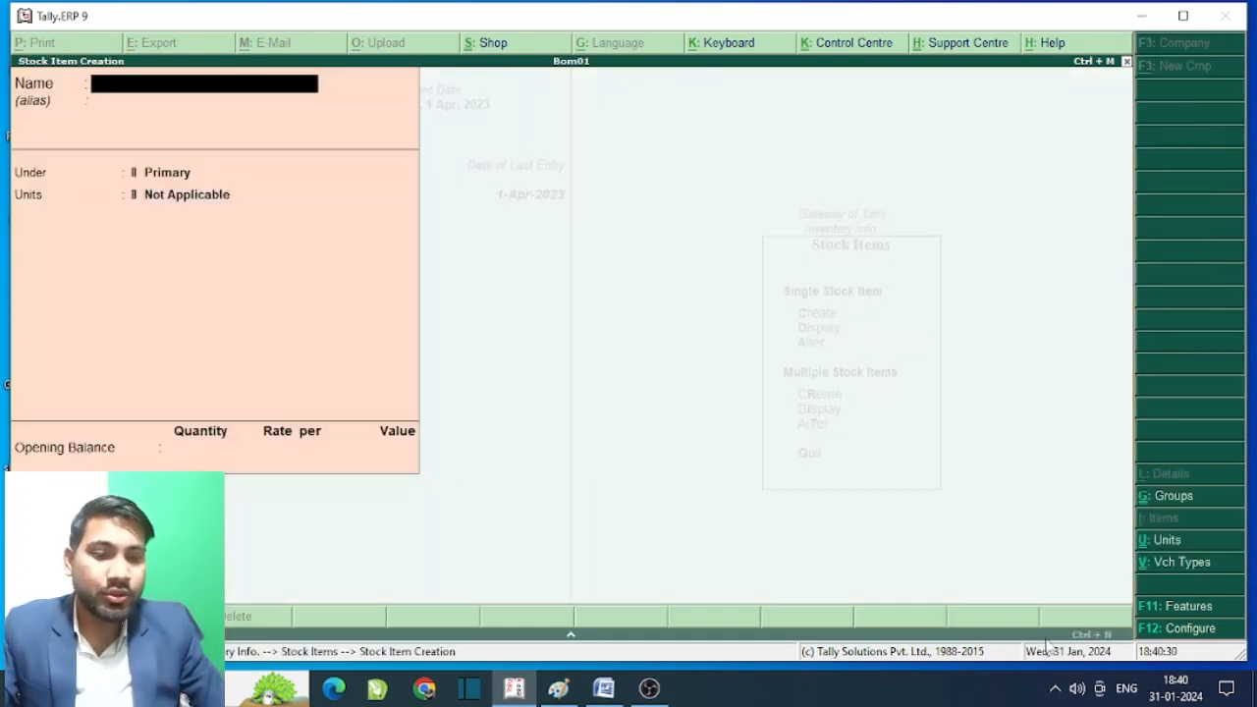
text(I5 Computer)
key(Return)
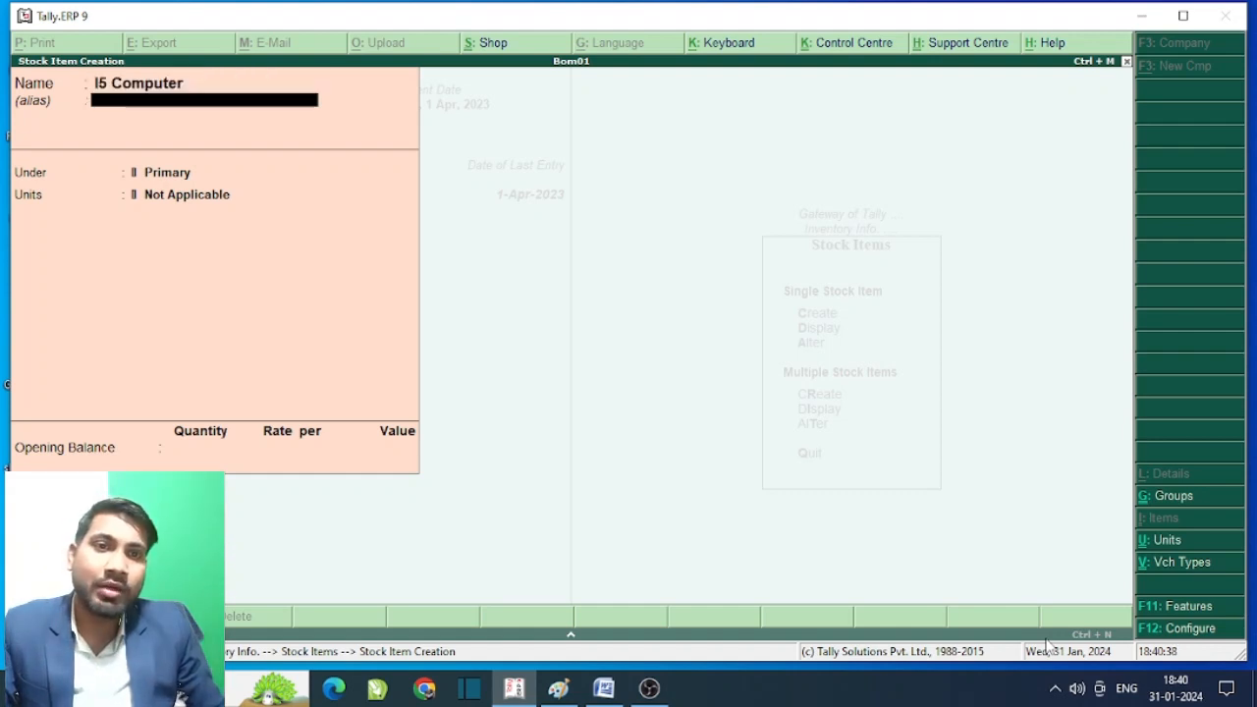
- Place I5 Computer under Finished Goods with unit pcs and Set Components set to Yes
key(Return)
key(Down)
key(Down)
key(Up)
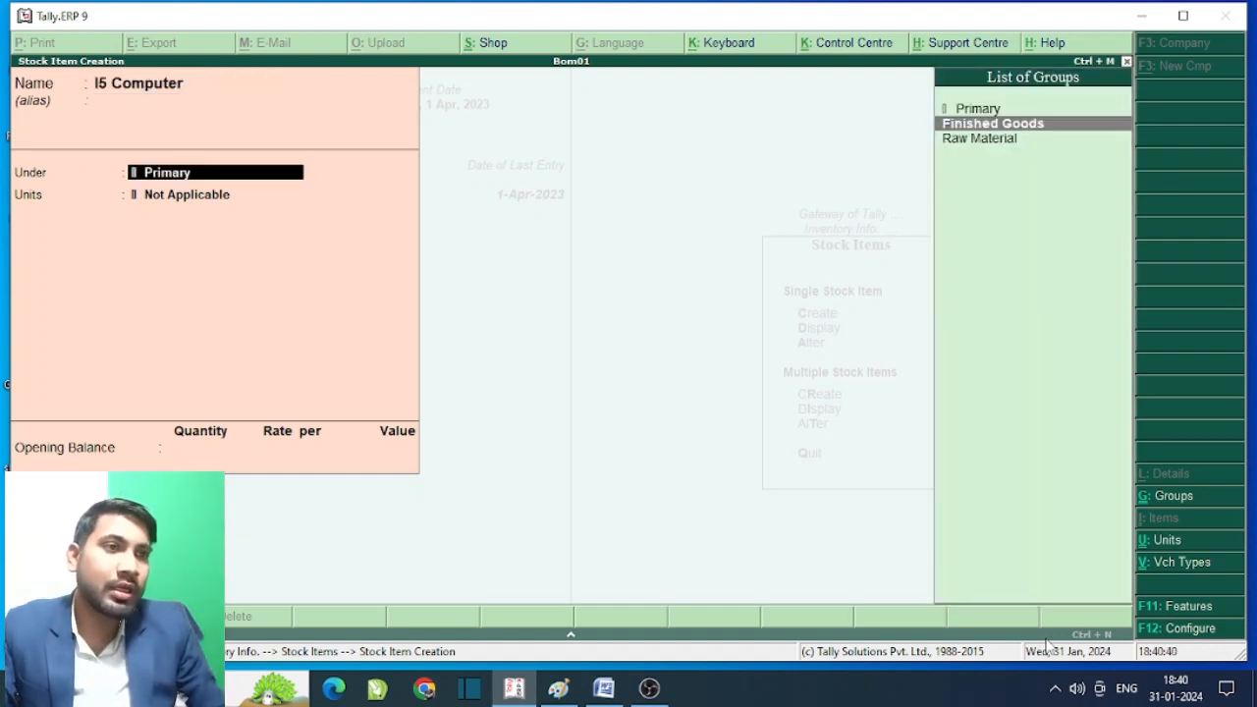
key(Return)
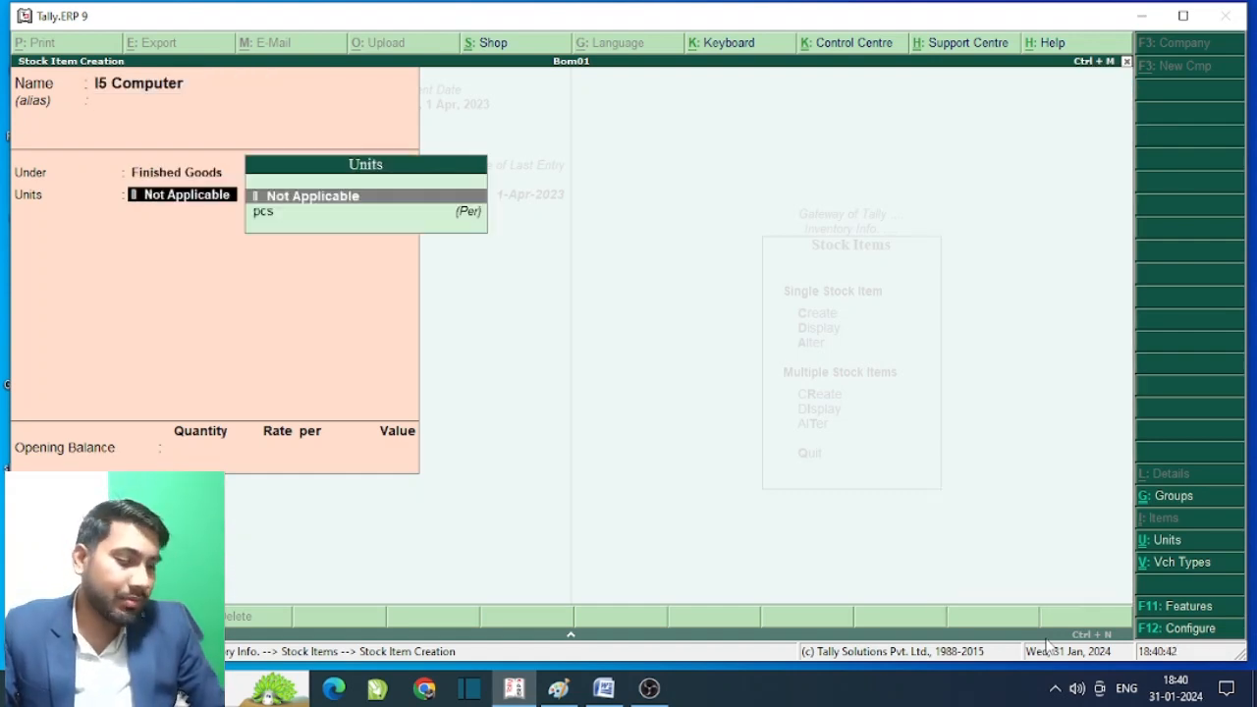
key(Down)
key(Return)
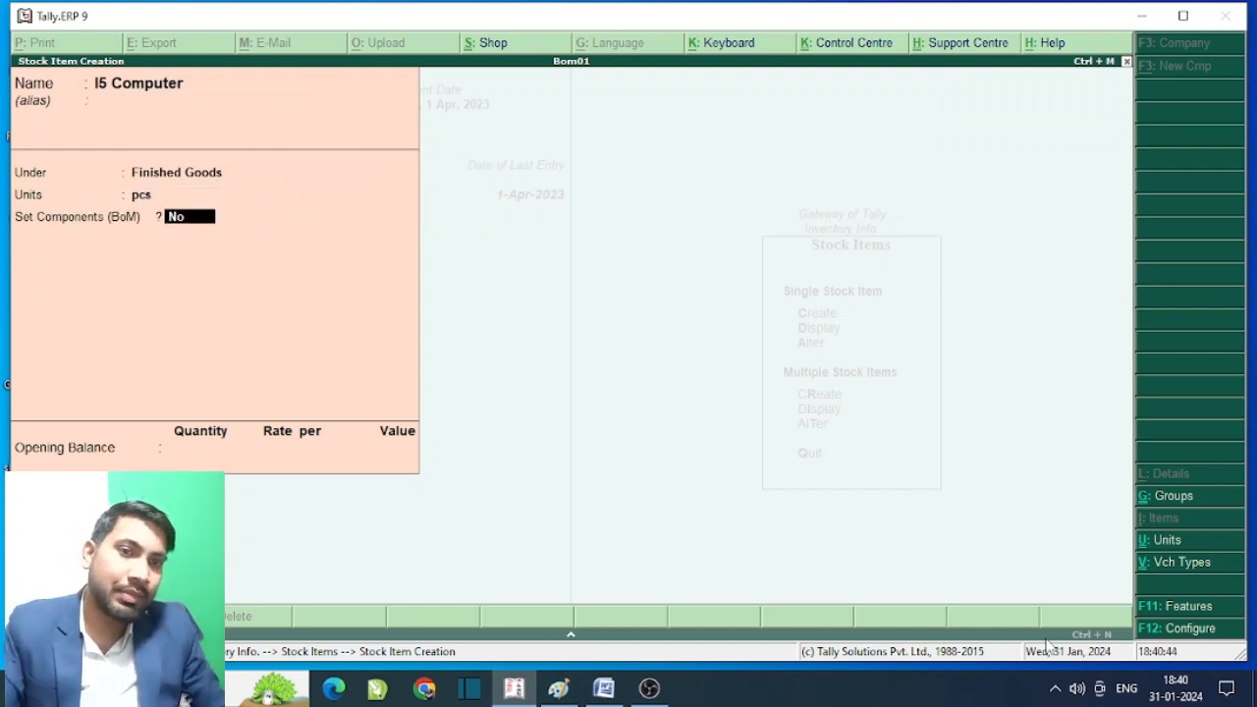
text(y)
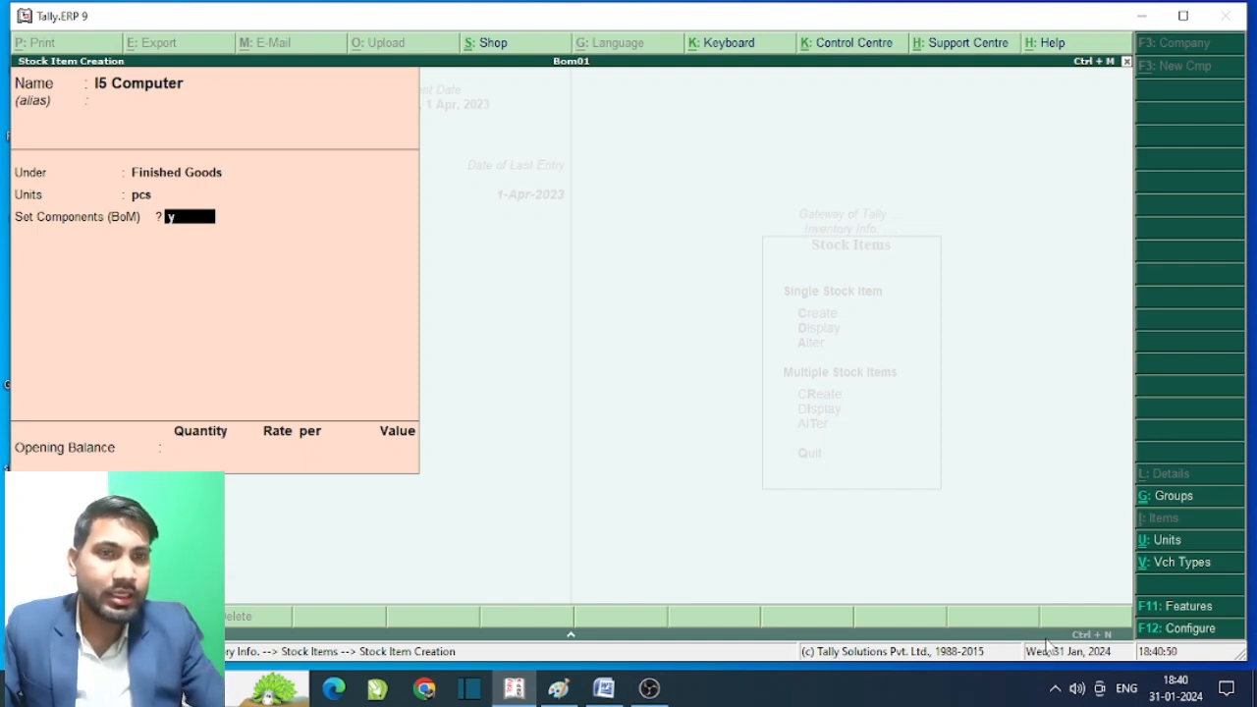
key(F12)
key(Return)
key(Return)
key(Return)
key(Return)
key(Return)
key(Return)
key(Return)
key(Return)
key(Return)
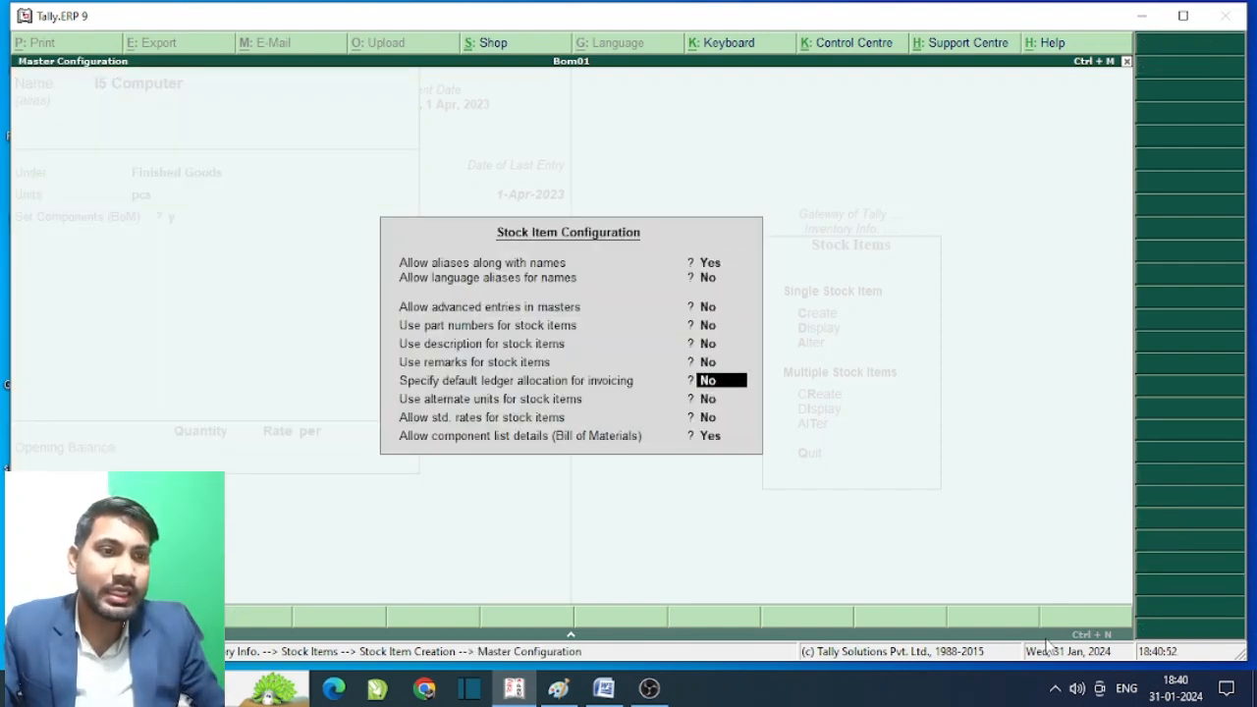
key(Return)
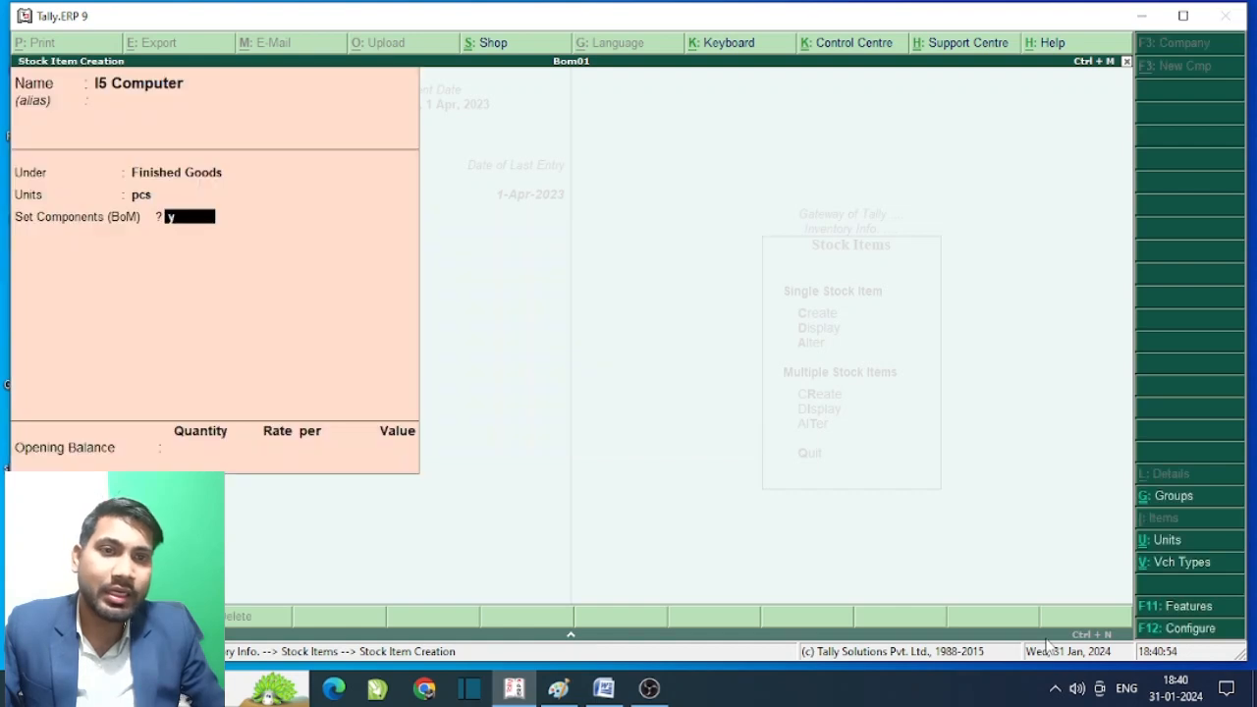
key(Return)
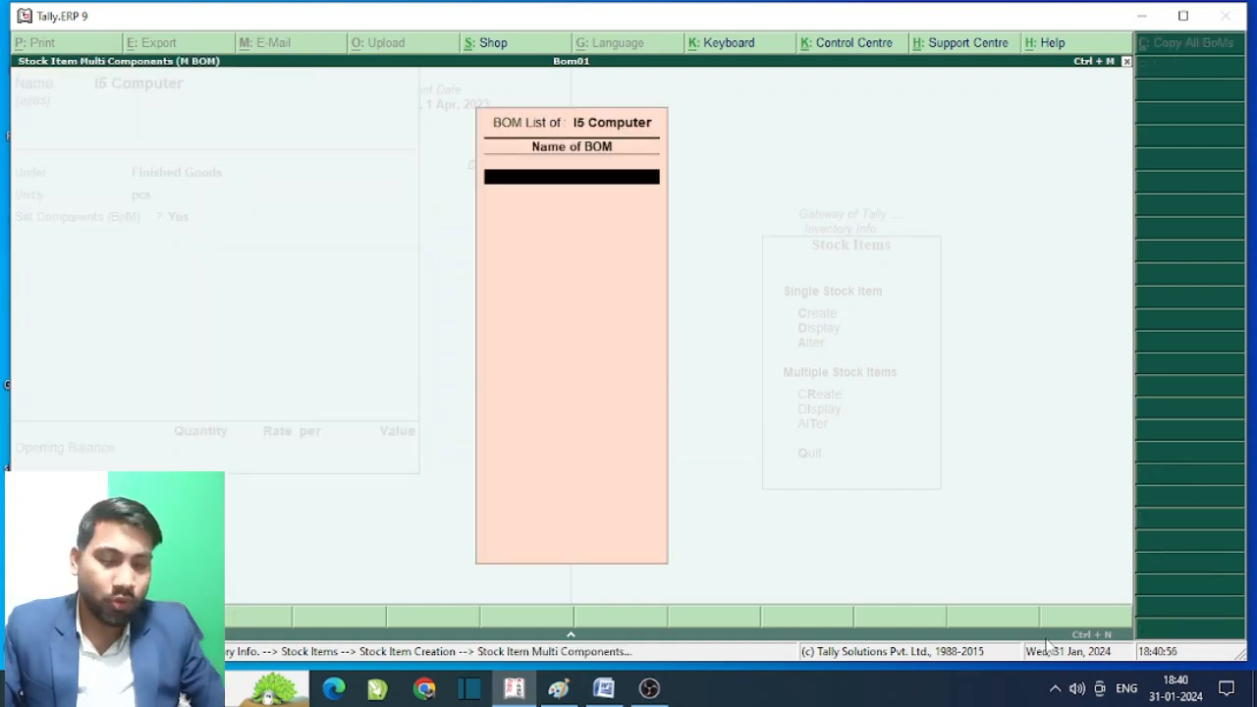
- Name the BOM i5 Computer for 1 pcs and add Cabinet, Keyboard and Moniter at 1 pcs each
text(i)
text(5)
text( Com)
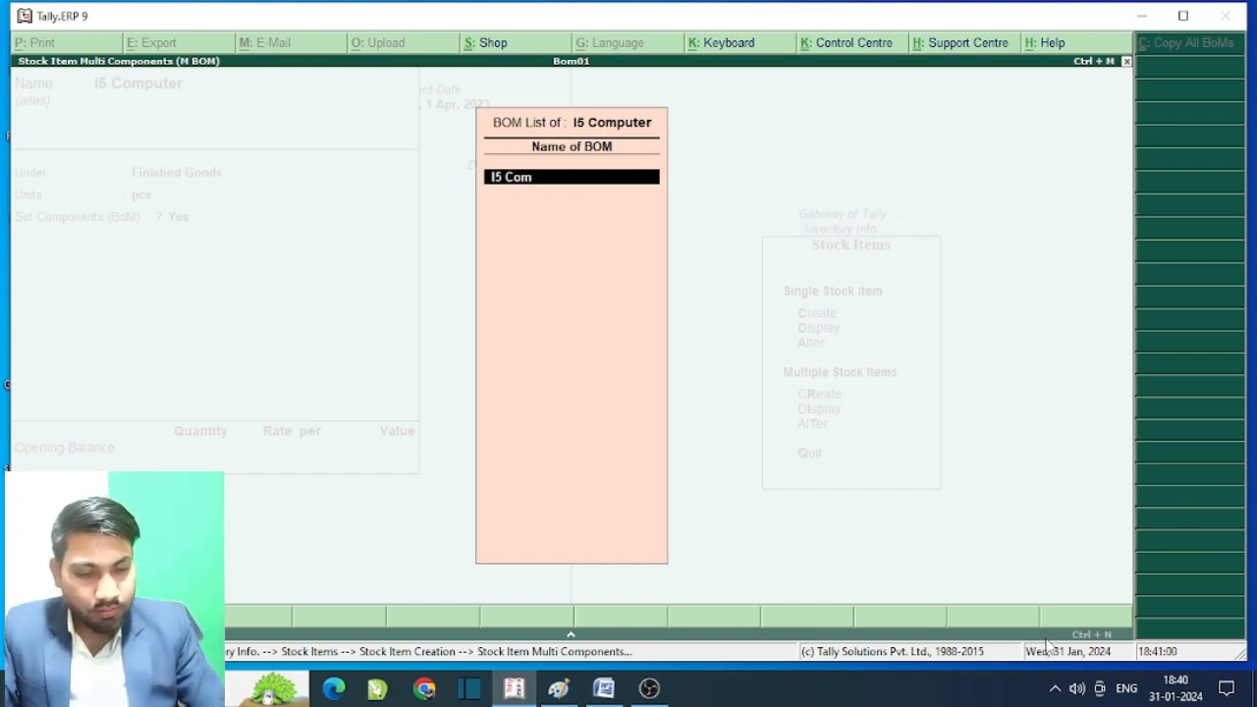
text(puter)
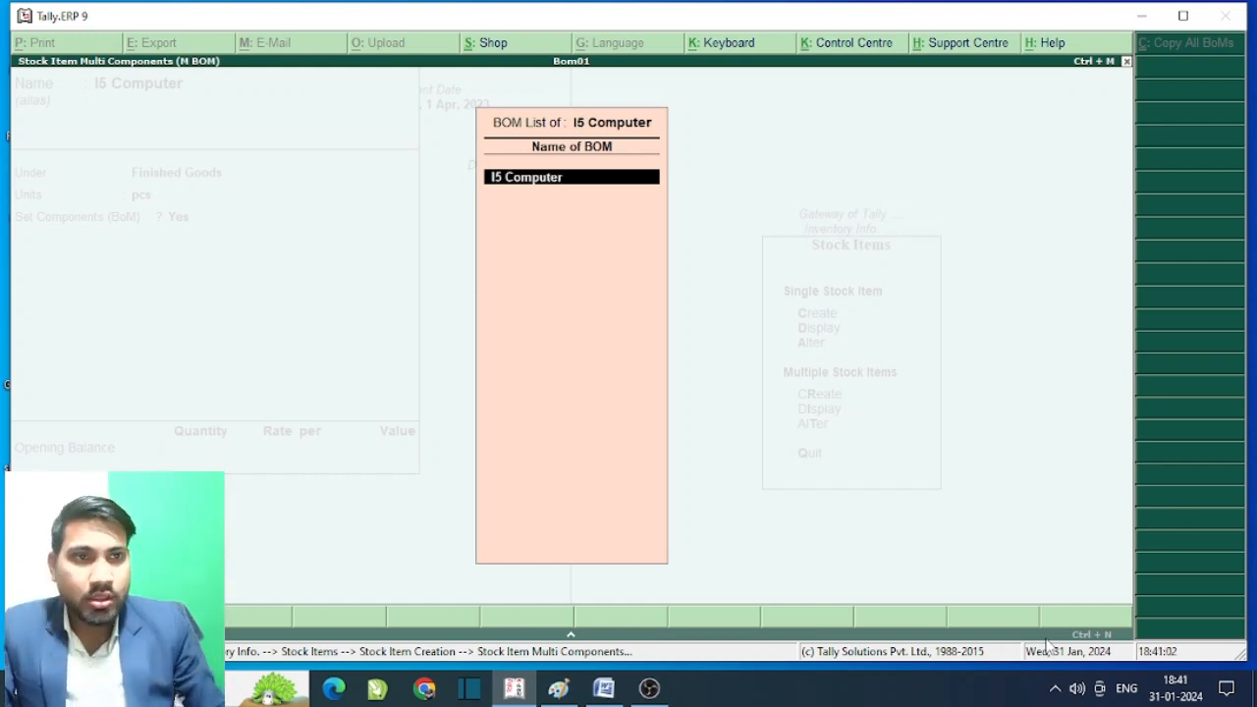
key(Return)
text(1)
key(Return)
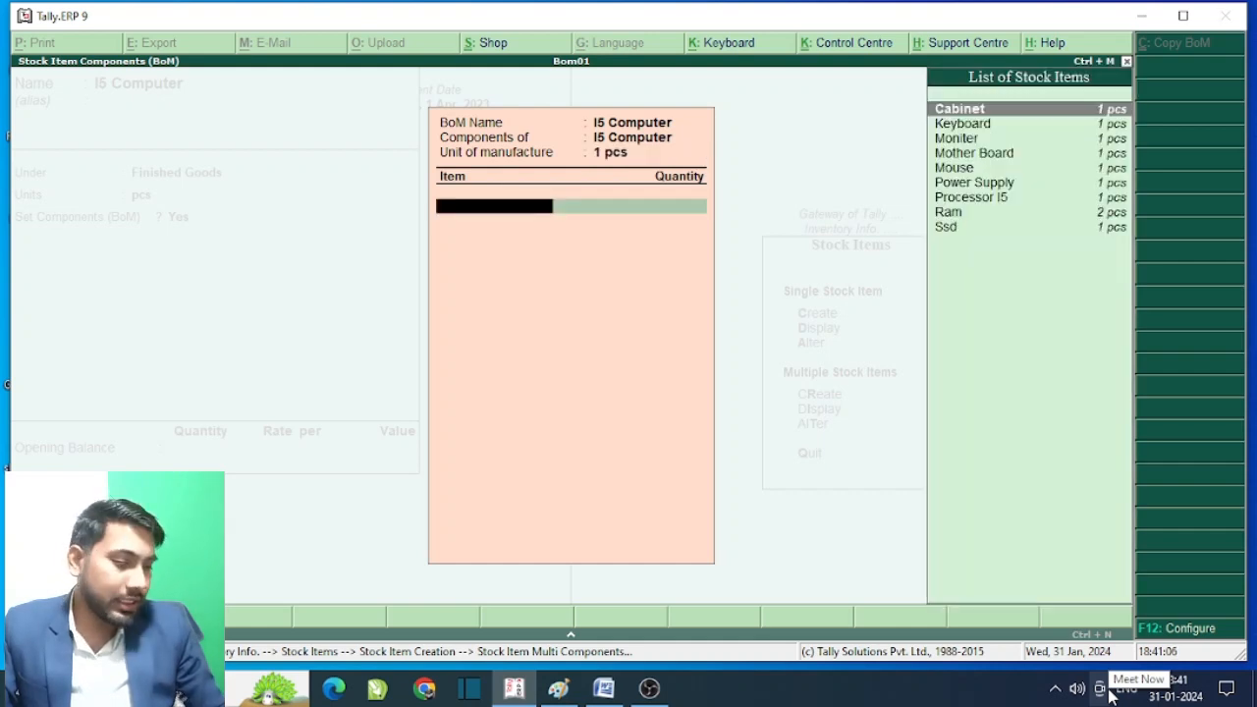
key(Return)
text(1)
key(Return)
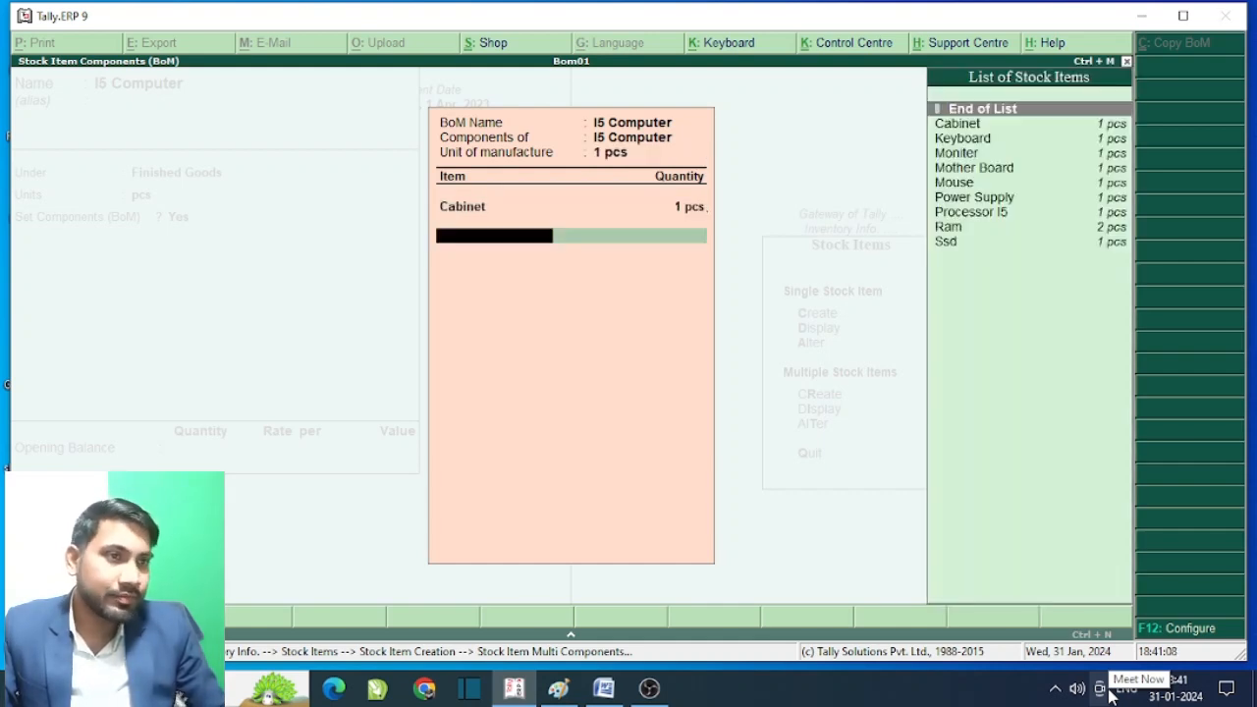
key(Down)
key(Down)
key(Return)
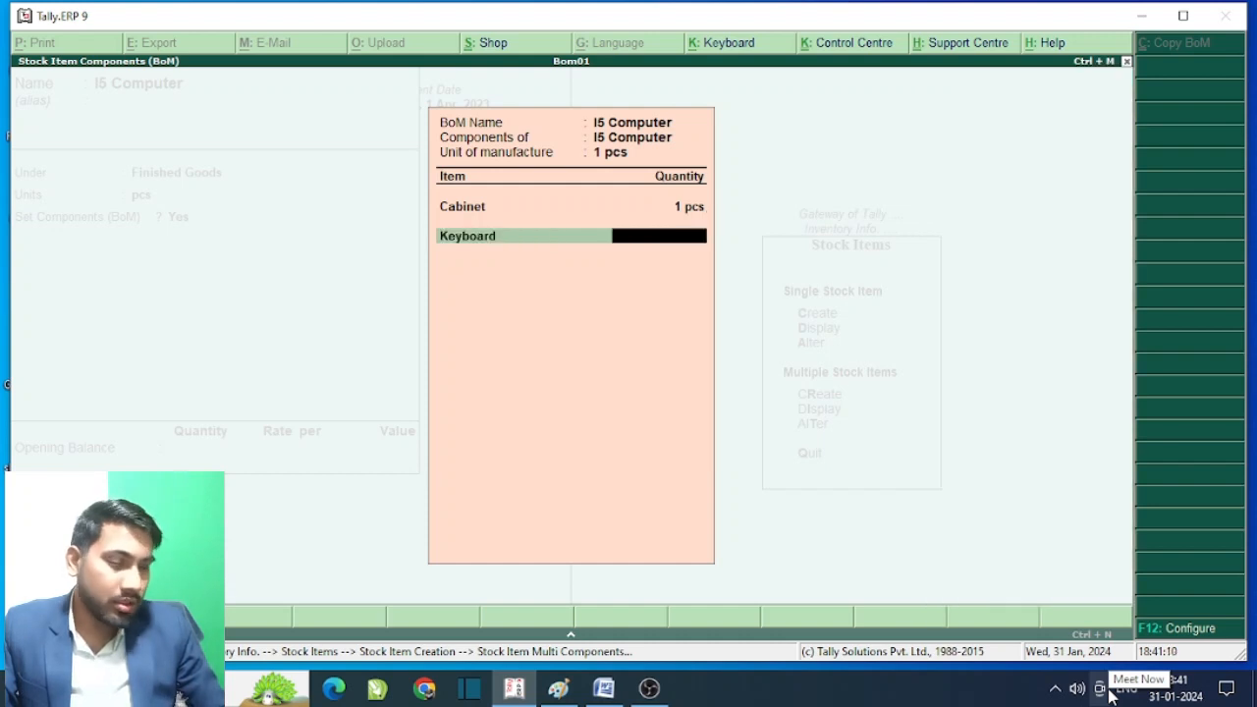
text(1)
key(Return)
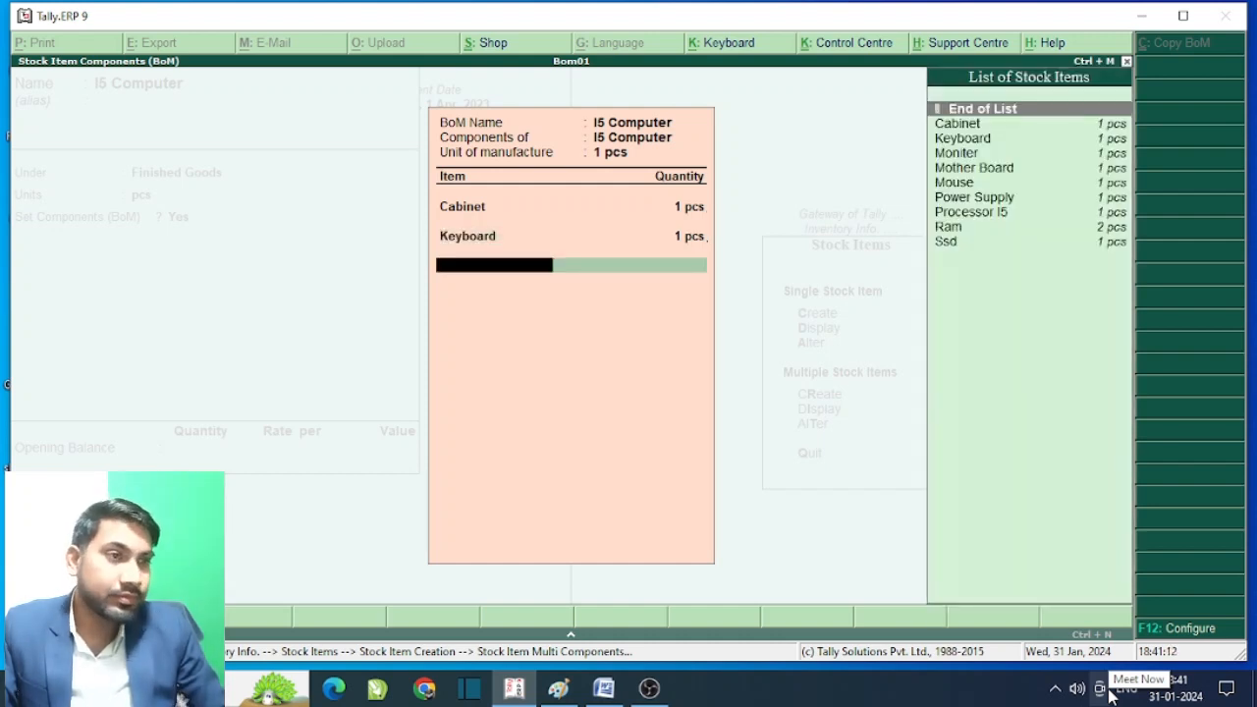
key(Down)
key(Down)
- Add Mother Board, Mouse and Power Supply to the BOM at 1 pcs each
key(Down)
key(Return)
text(1)
key(Return)
key(Down)
key(Down)
key(Down)
key(Down)
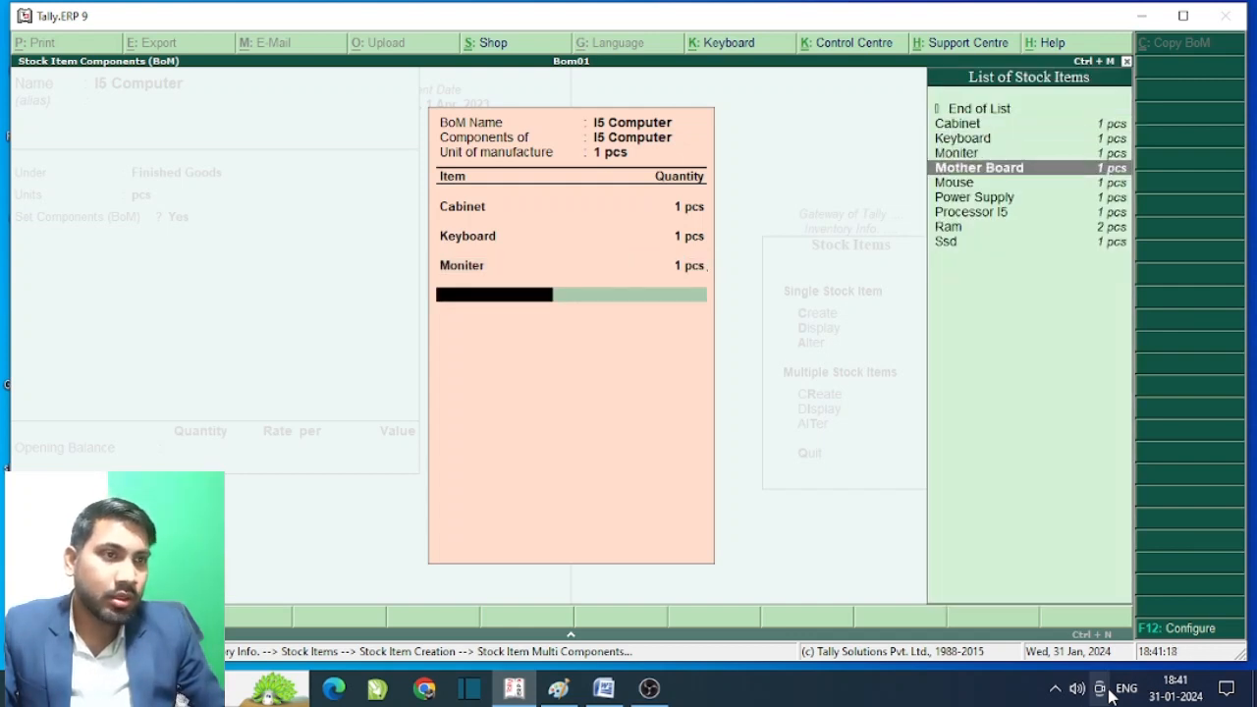
key(Return)
text(1)
key(Return)
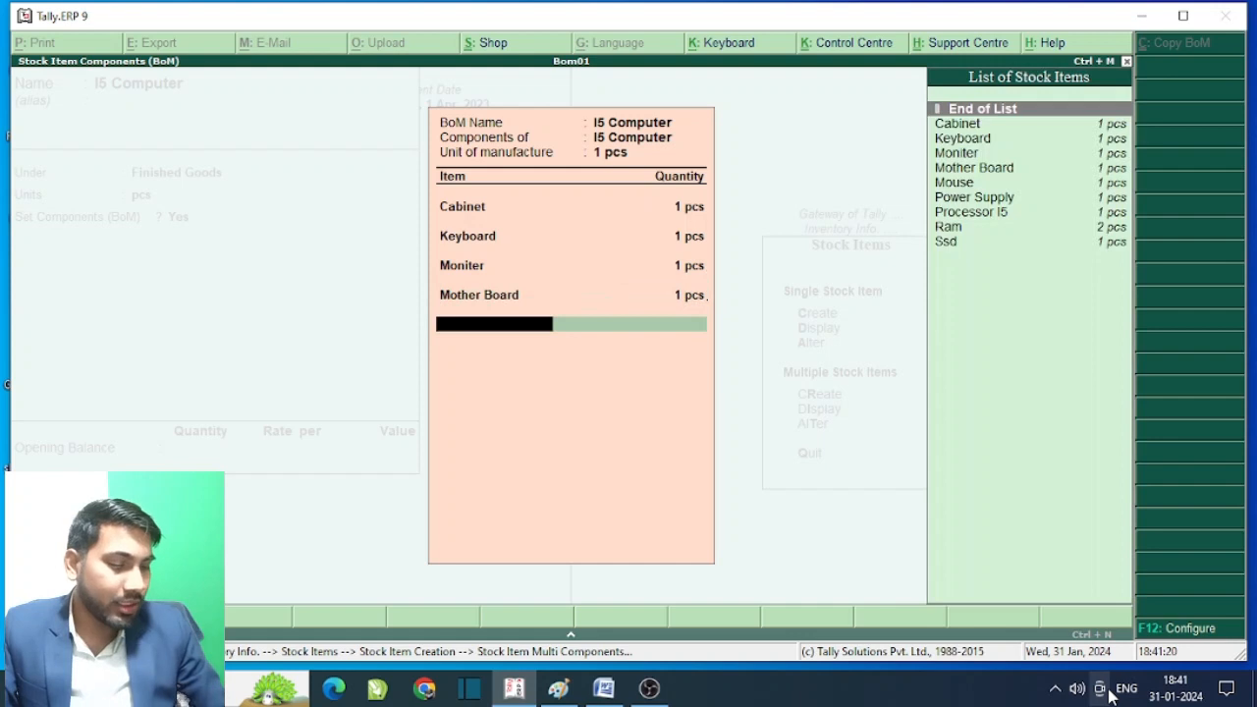
key(Down)
key(Down)
key(Down)
key(Down)
key(Down)
key(Return)
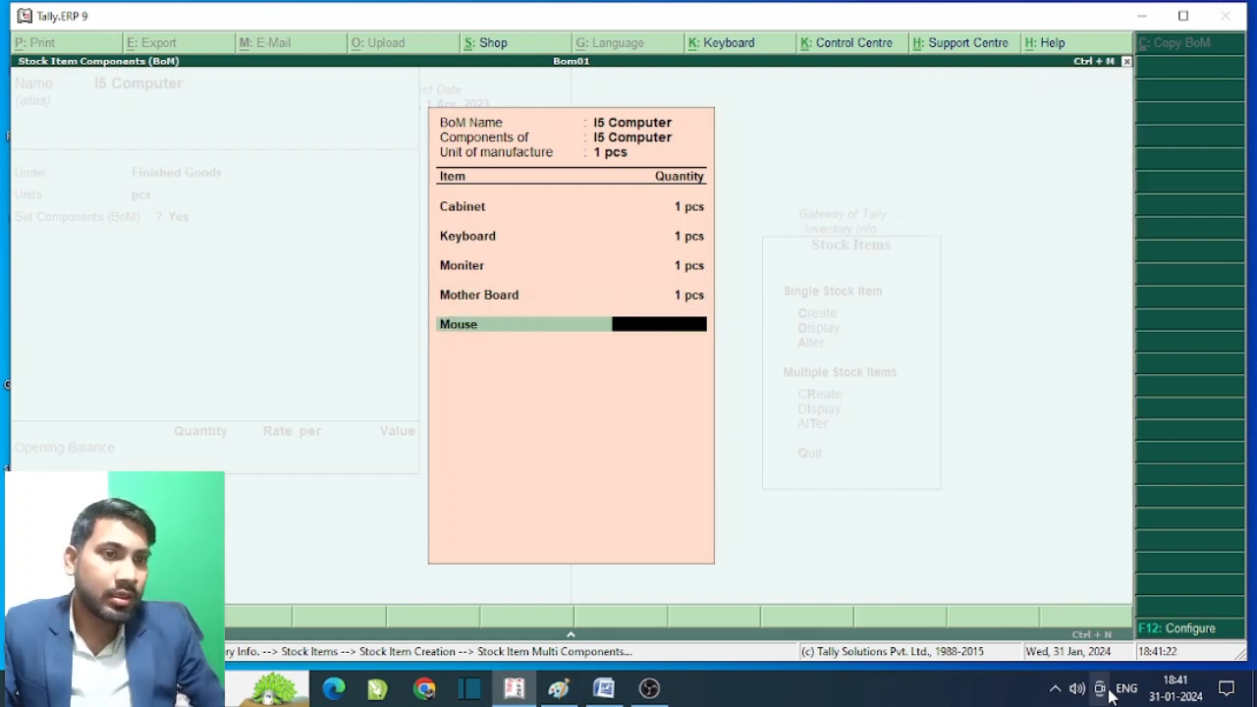
text(1)
key(Return)
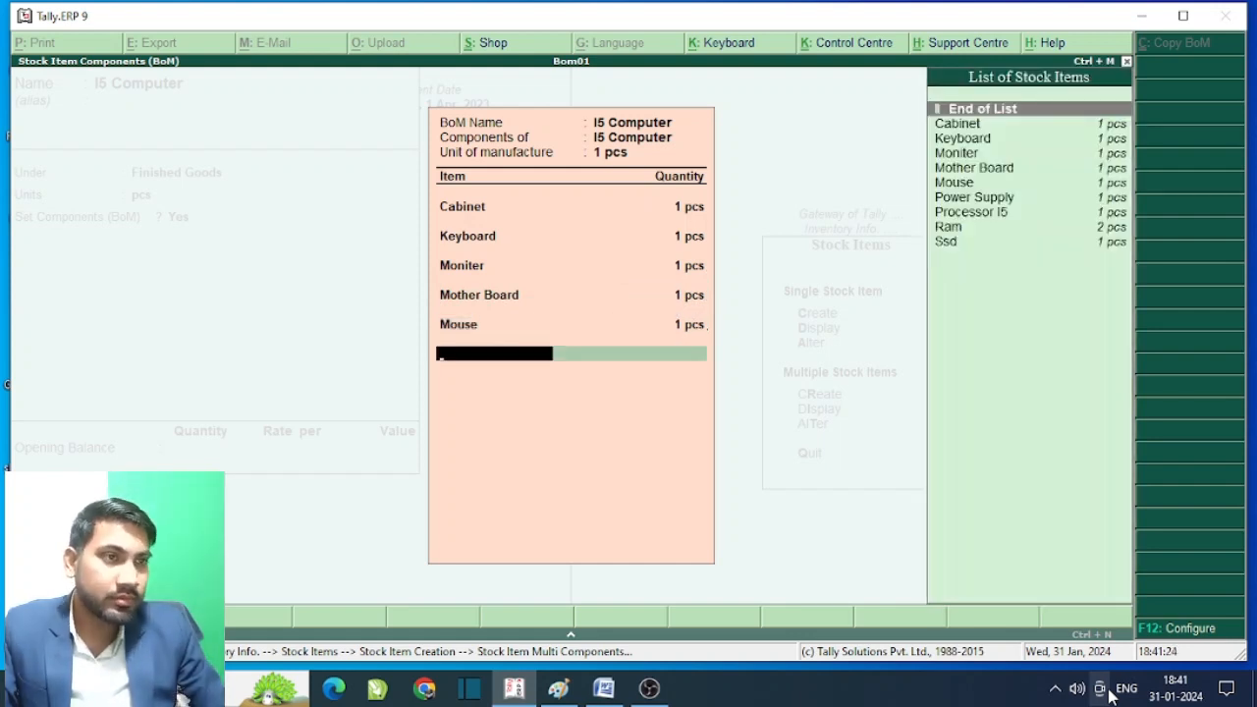
key(Down)
key(Down)
key(Down)
key(Down)
key(Down)
key(Down)
key(Down)
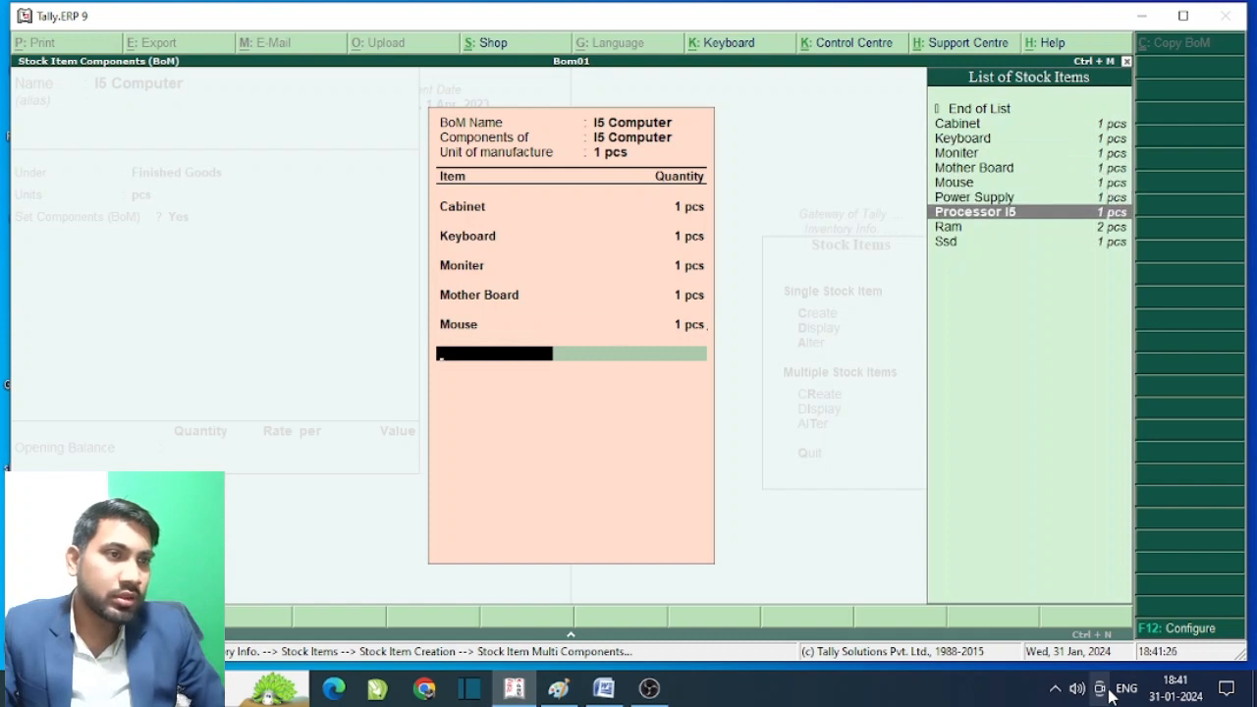
key(Up)
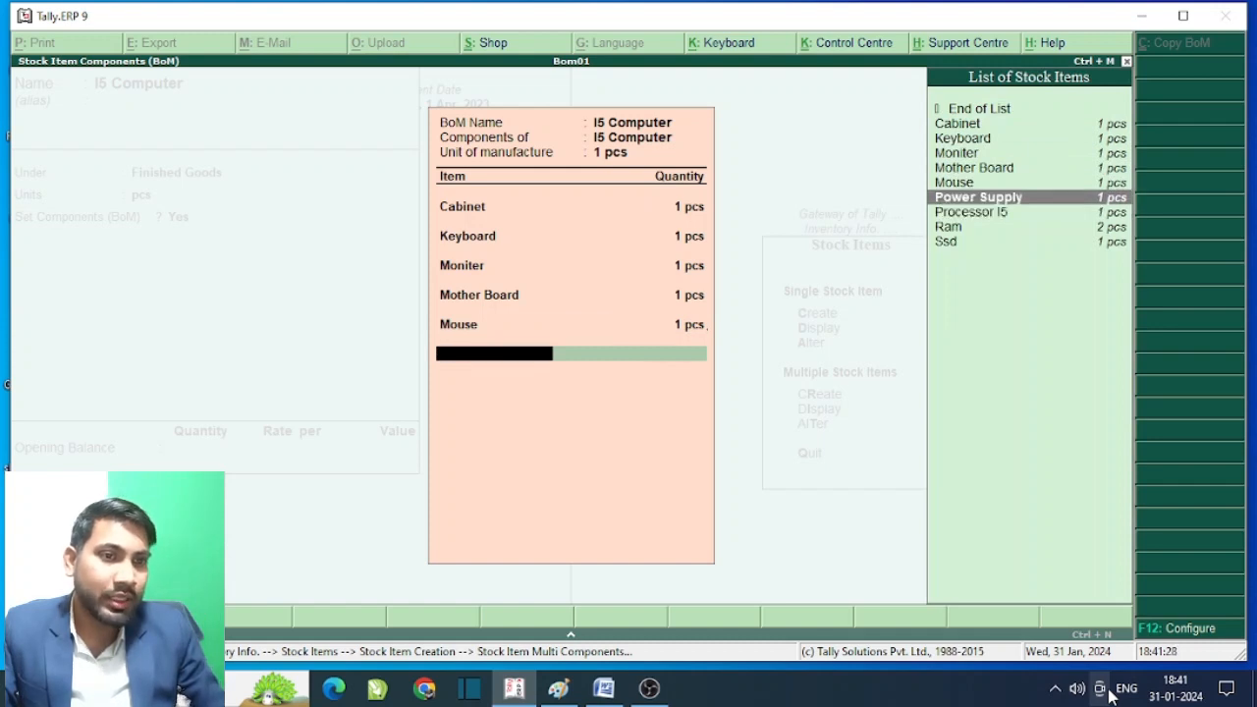
key(Return)
text(1 pcs)
key(Return)
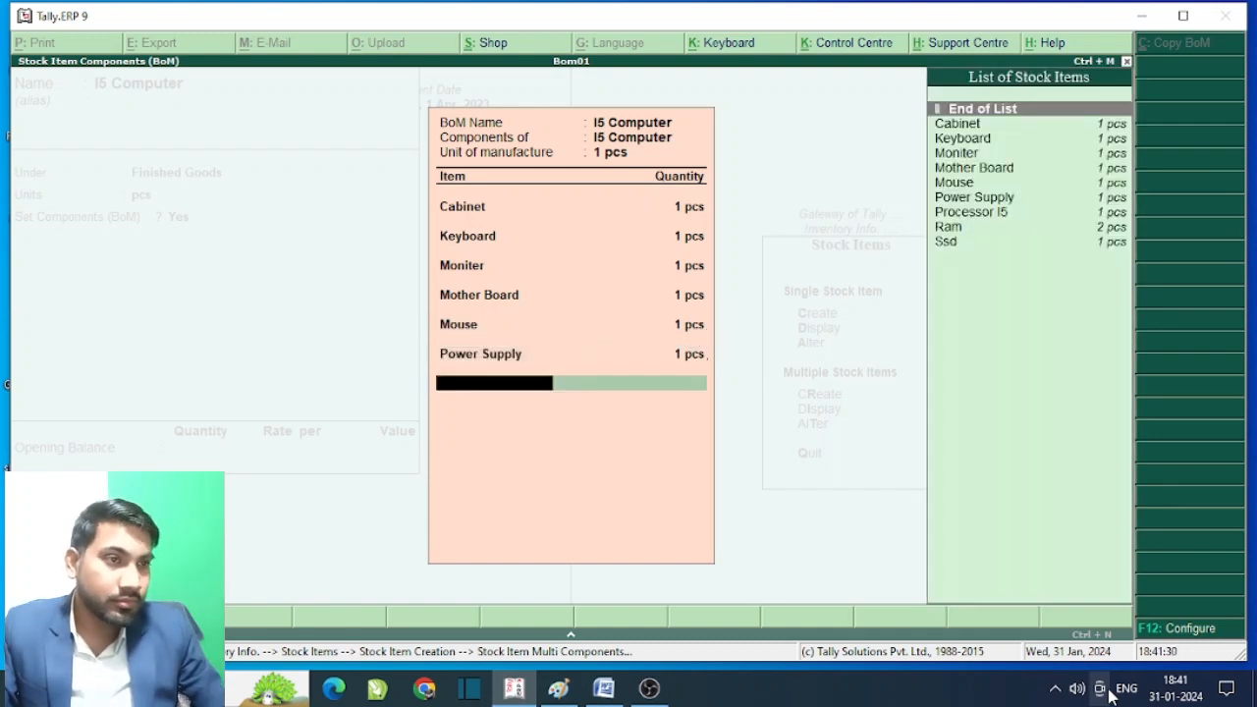
- Add Processor I5 at 1 pcs and Ram at 2 pcs to the BOM
key(Down)
key(Down)
key(Down)
key(Down)
key(Down)
key(Down)
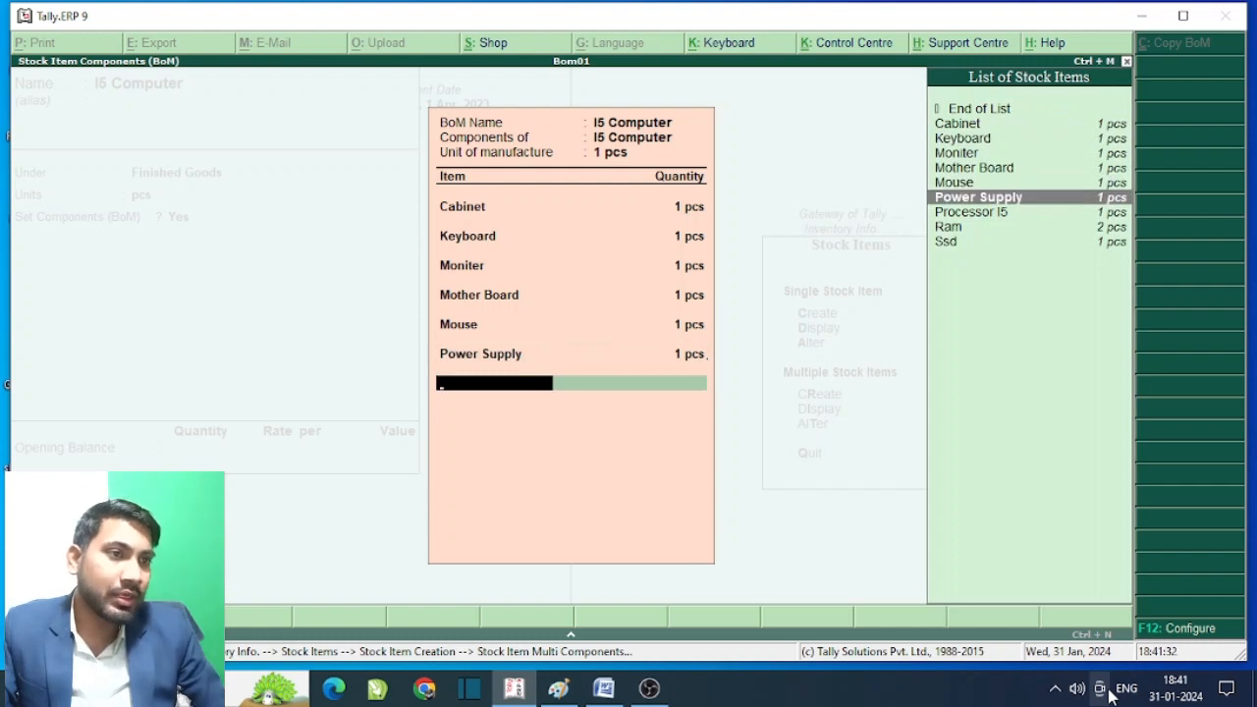
key(Down)
key(Down)
key(Up)
key(Return)
text(1)
key(Return)
key(Down)
key(Down)
key(Down)
key(Down)
key(Down)
key(Down)
key(Down)
key(Down)
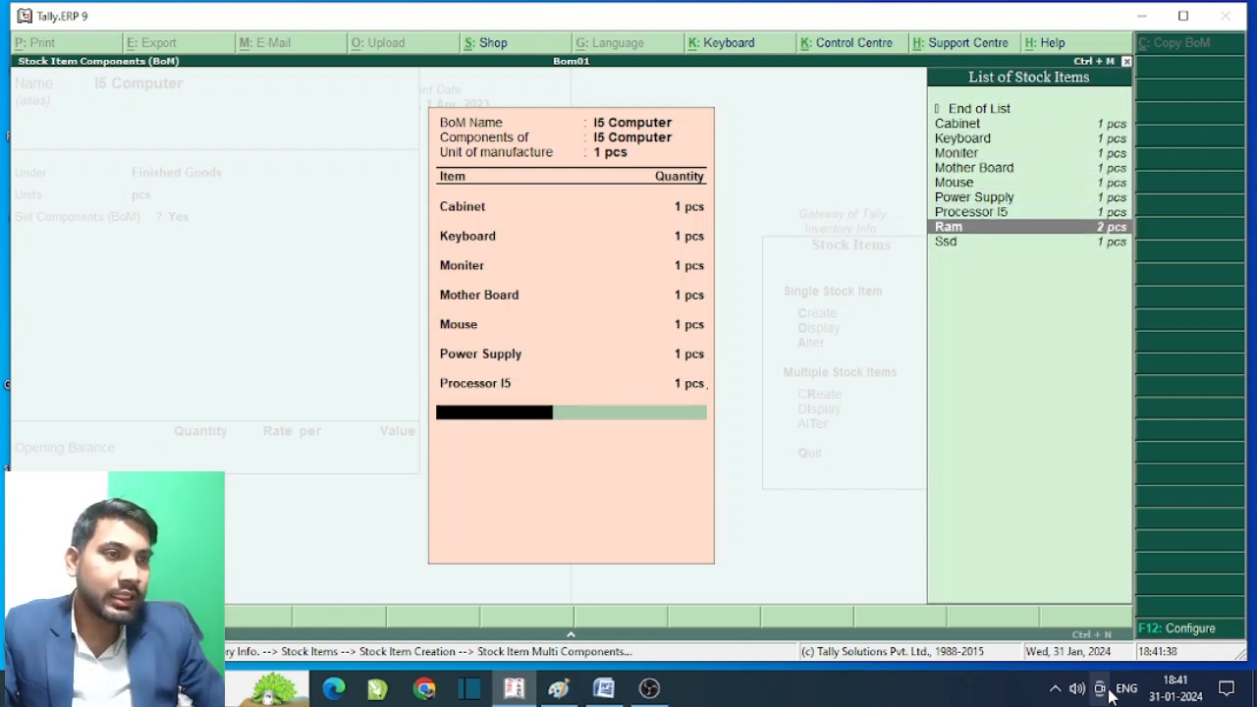
key(Up)
key(Down)
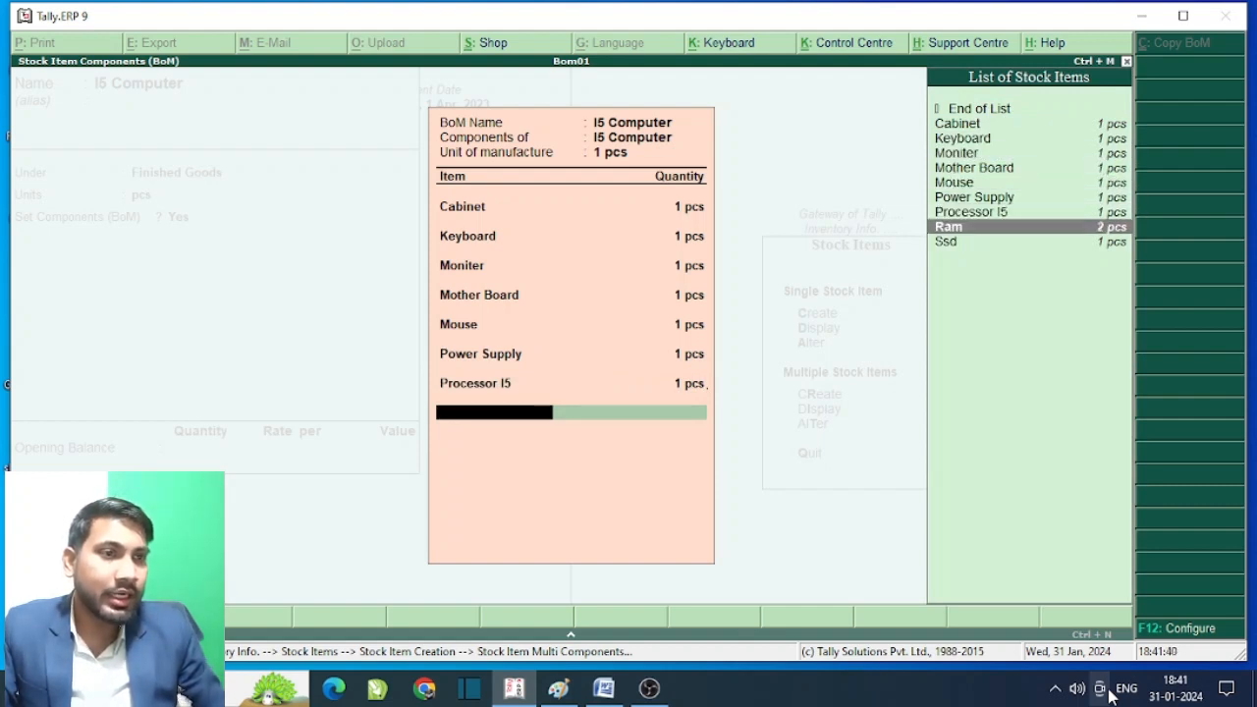
key(Return)
text(2)
key(Return)
- Add Ssd at 1 pcs, end the component list and accept the bill of materials
key(Down)
key(Down)
key(Down)
key(Down)
key(Down)
key(Down)
key(Down)
key(Down)
key(Down)
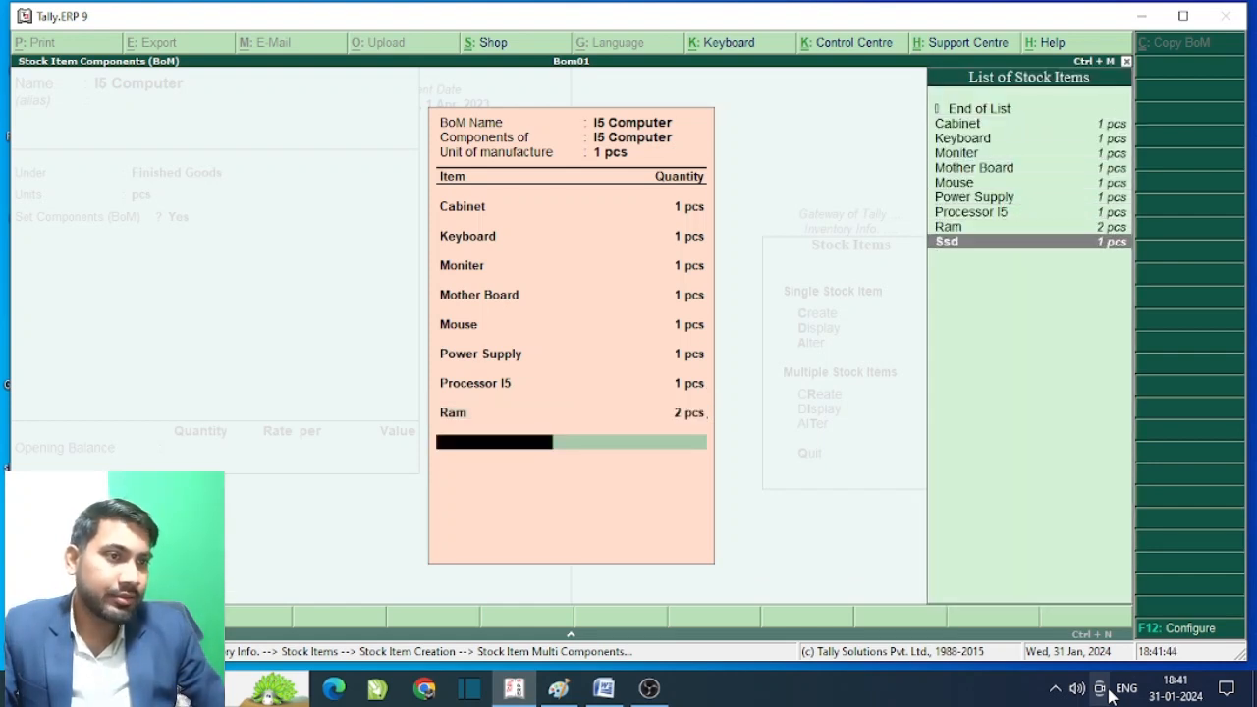
text(1)
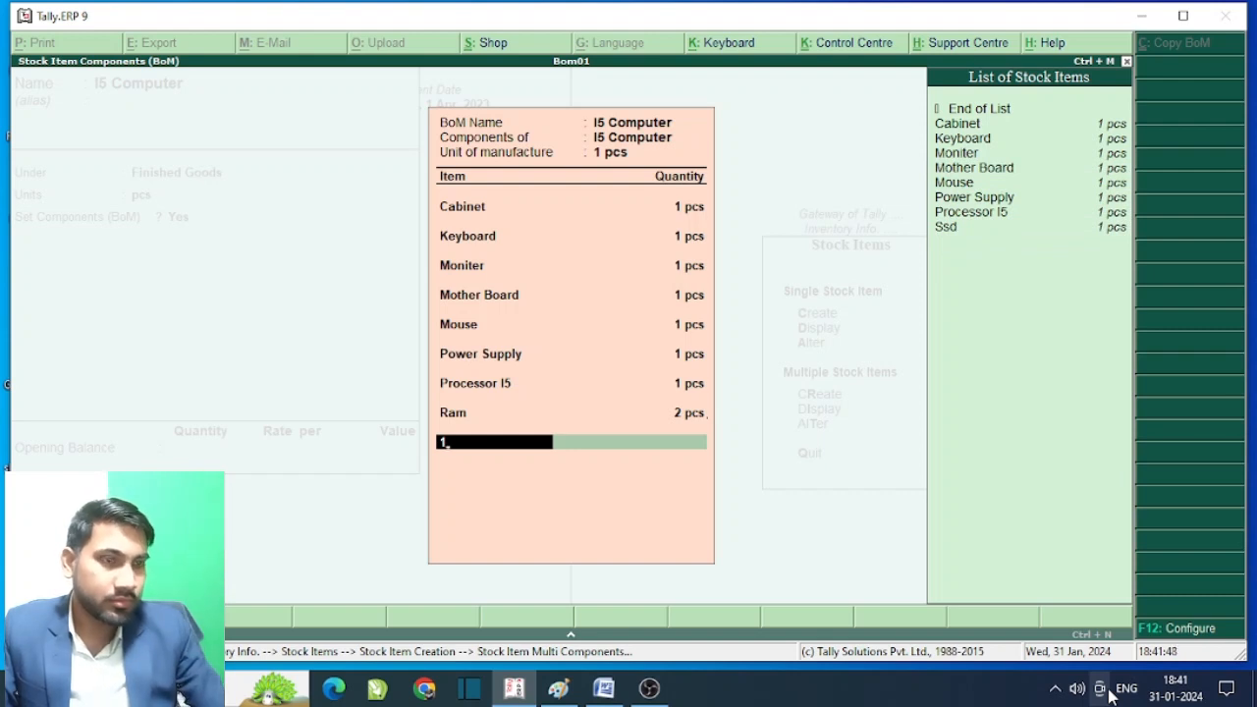
key(BackSpace)
key(Down)
key(Down)
key(Down)
key(Down)
key(Down)
key(Down)
key(Down)
key(Down)
key(Down)
key(Return)
text(1)
key(Return)
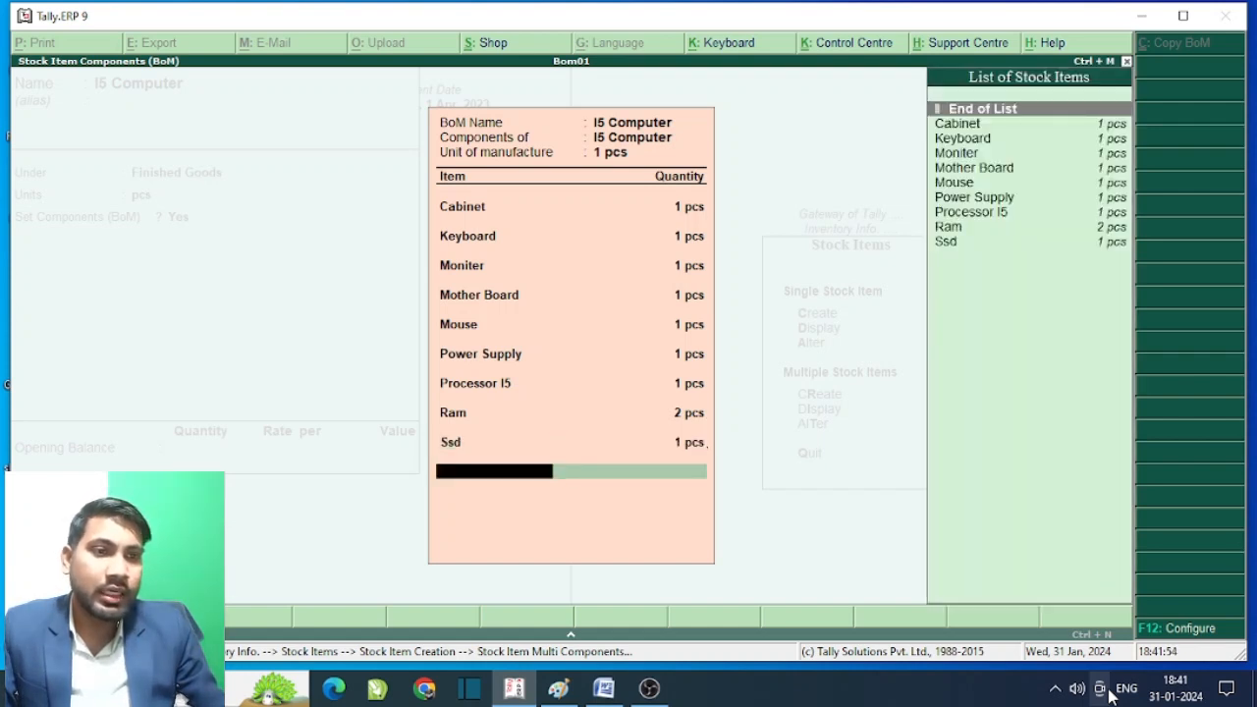
key(Return)
key(Return)
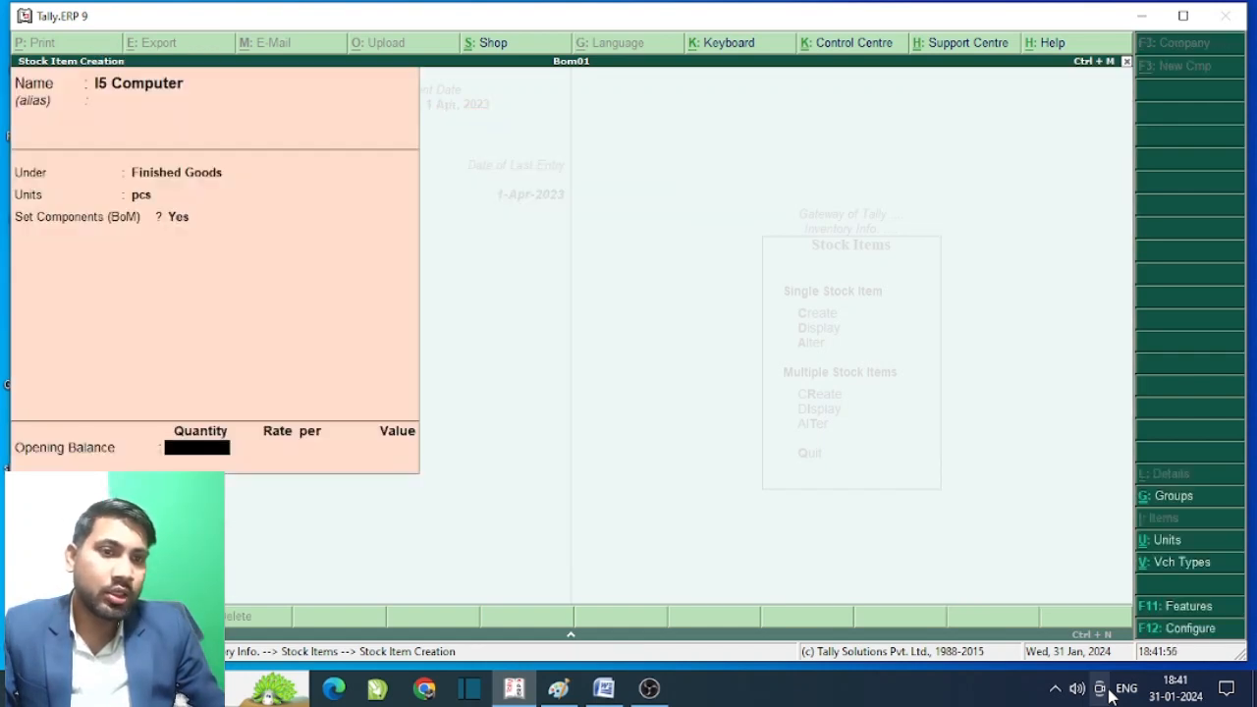
key(Return)
key(Return)
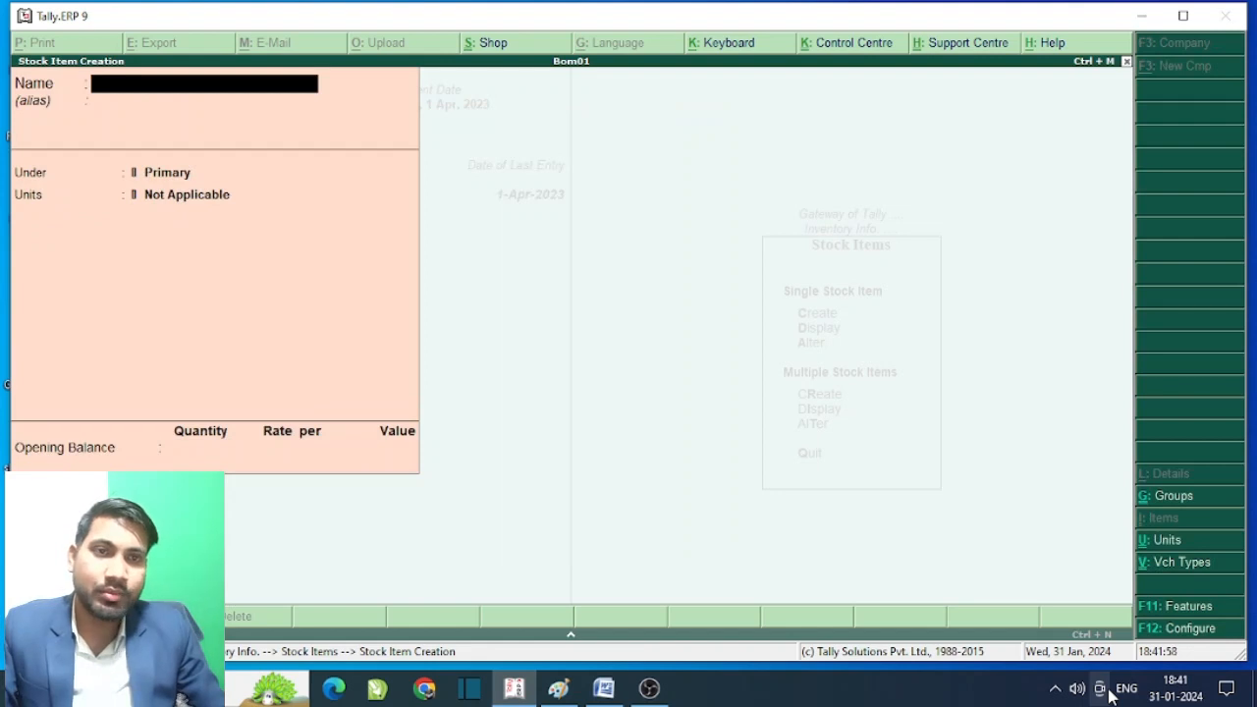
- Begin a new voucher type named Manufacturing Journal
key(Escape)
key(Escape)
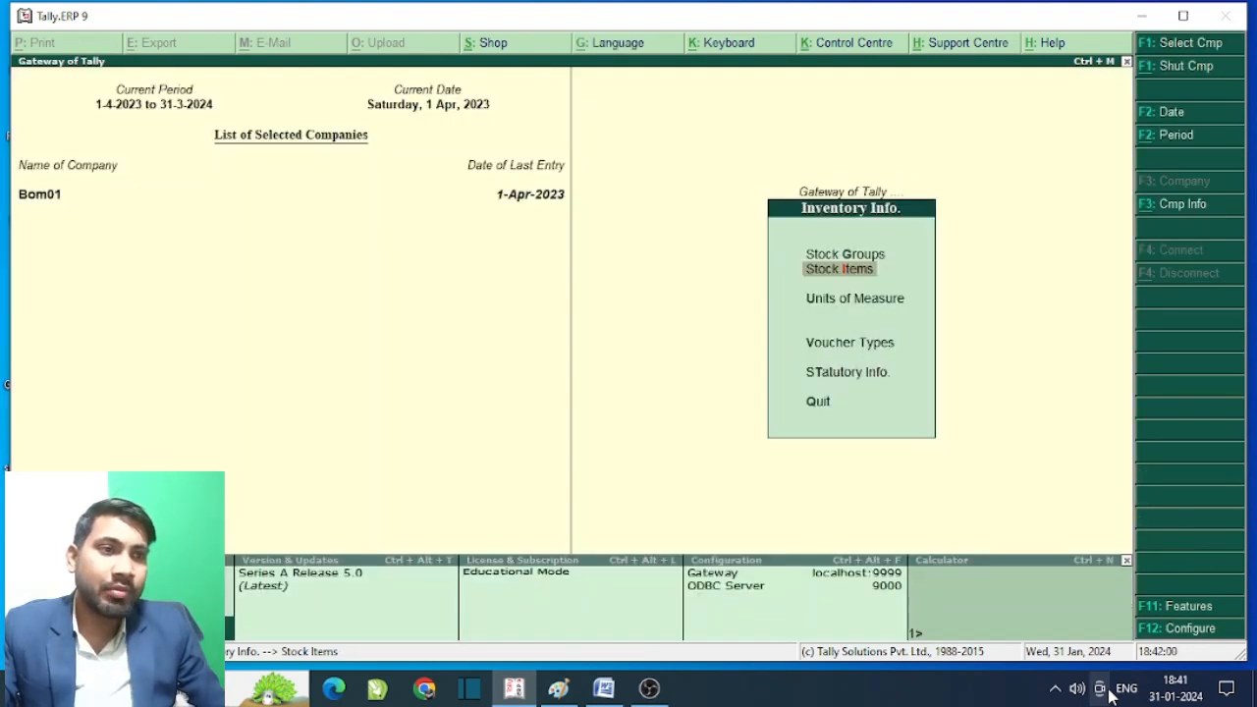
key(Down)
key(Down)
key(Down)
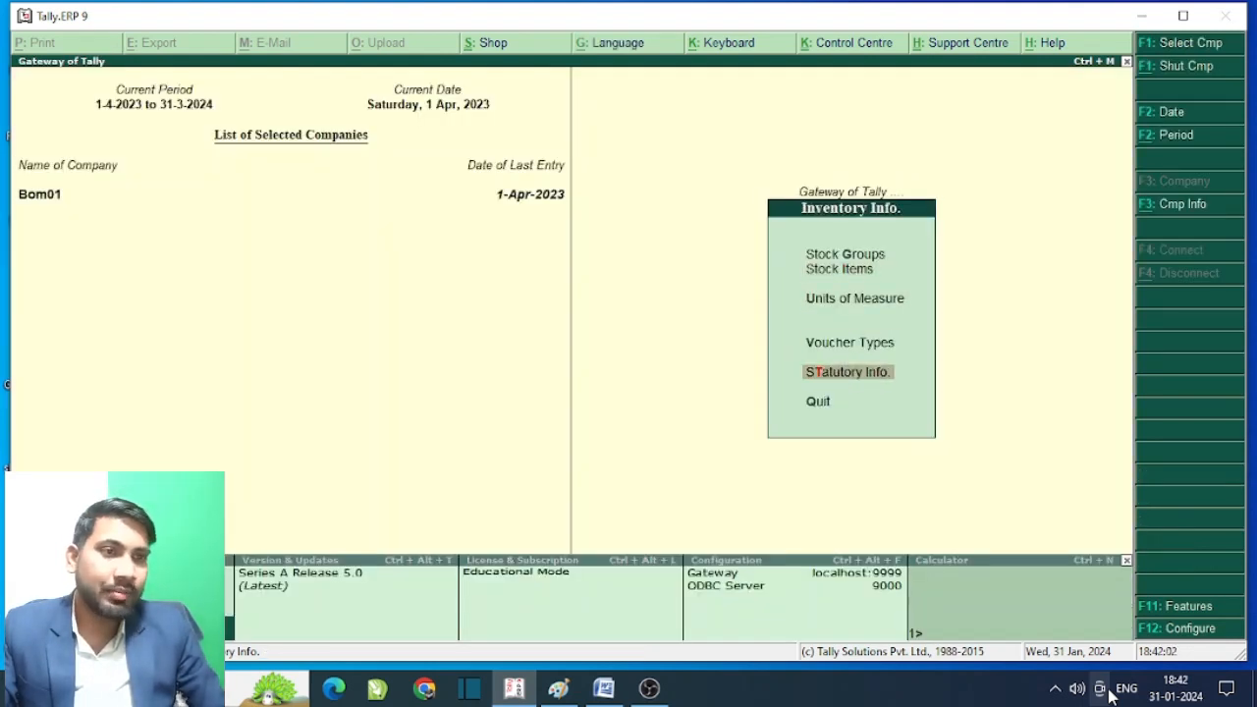
key(Up)
key(Return)
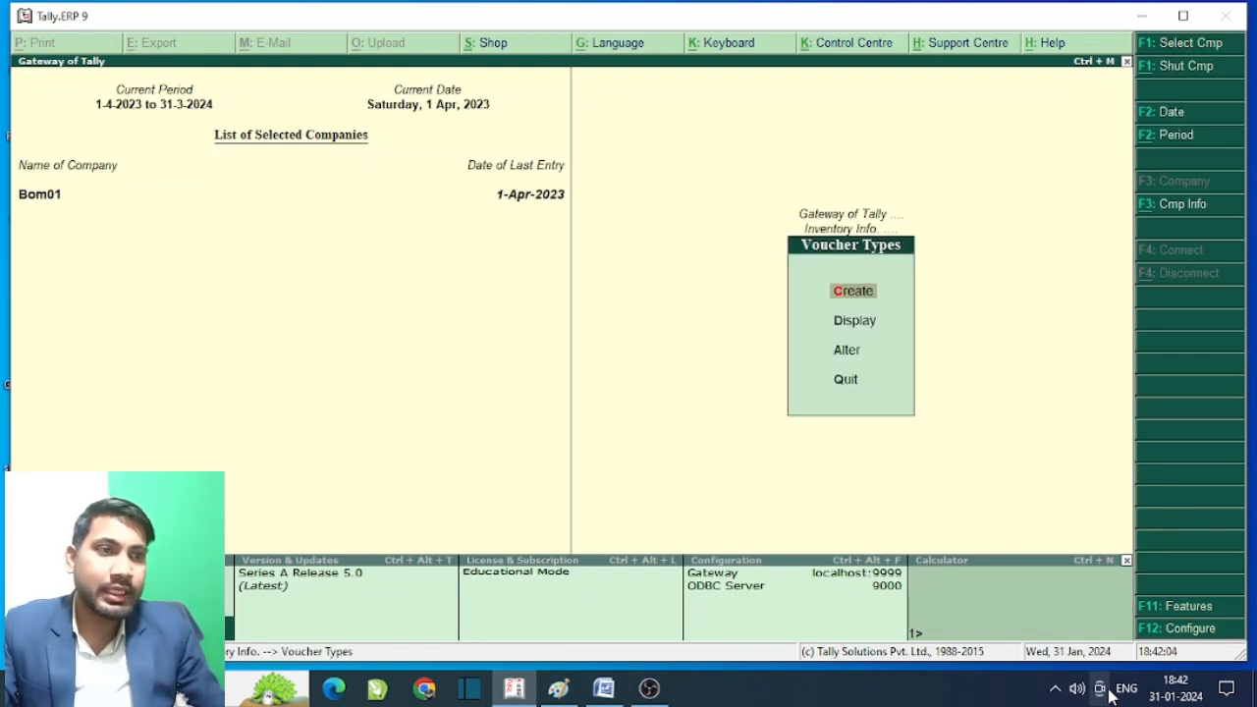
key(Return)
text(M)
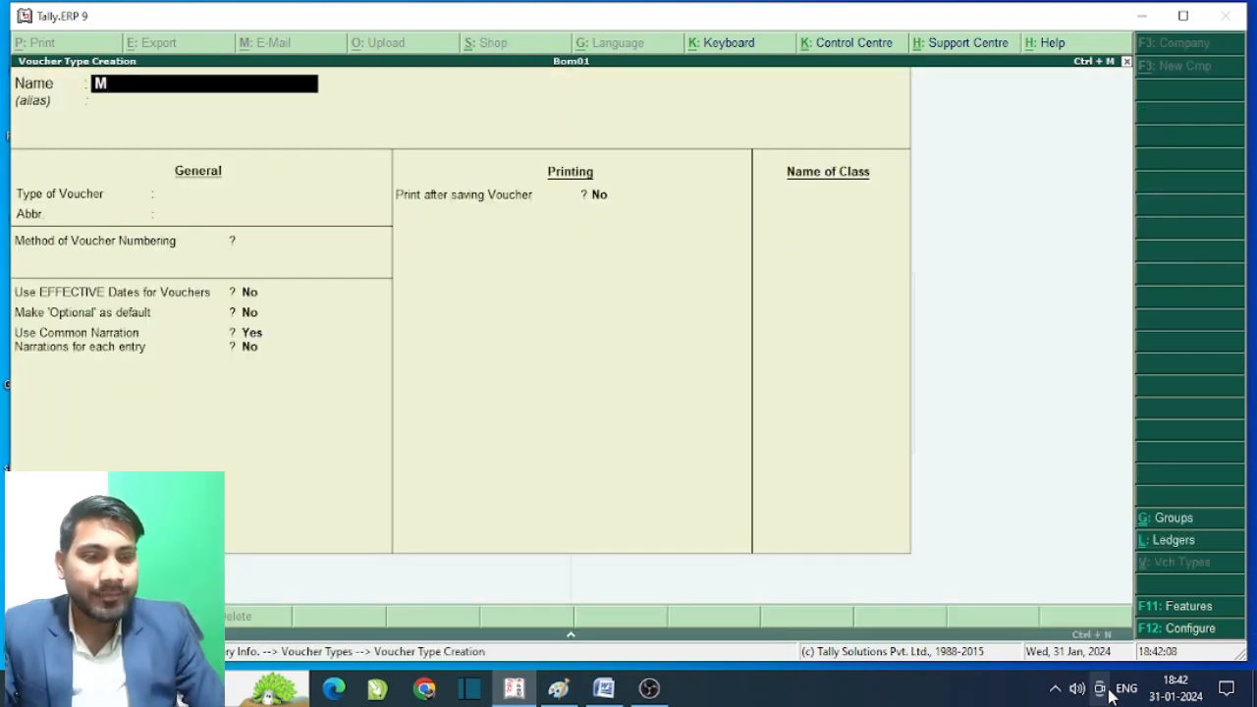
text(an)
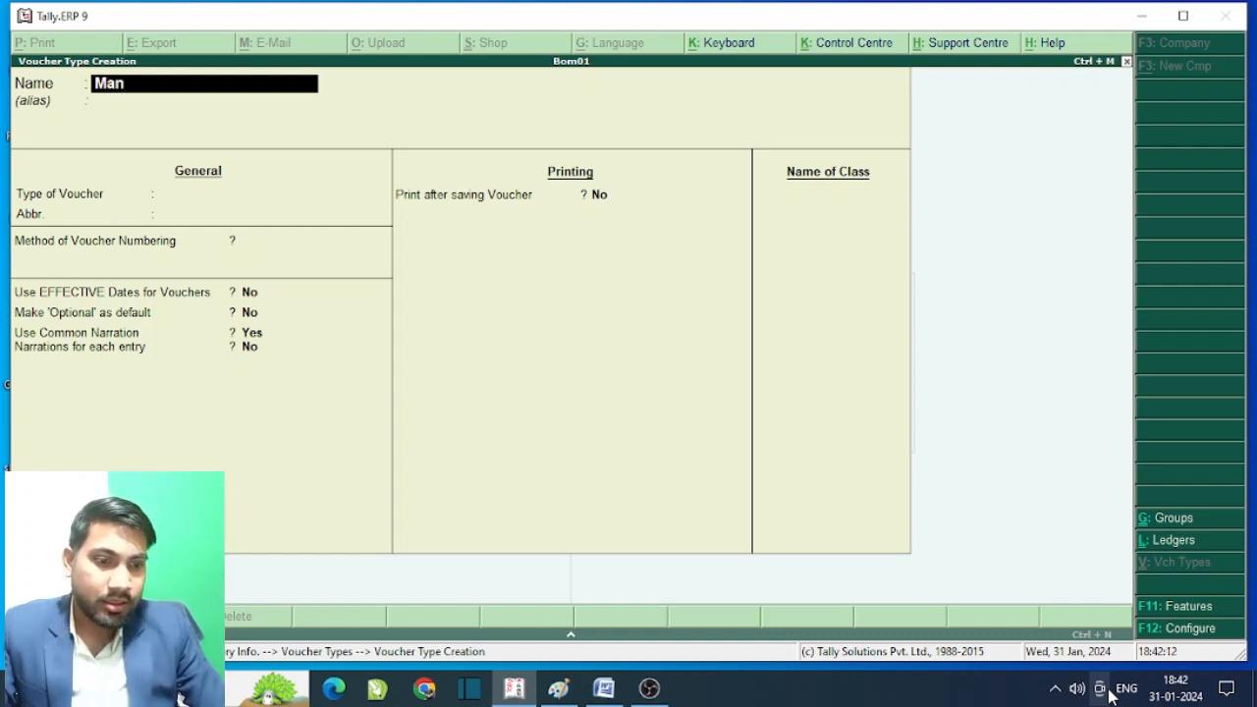
text(uf)
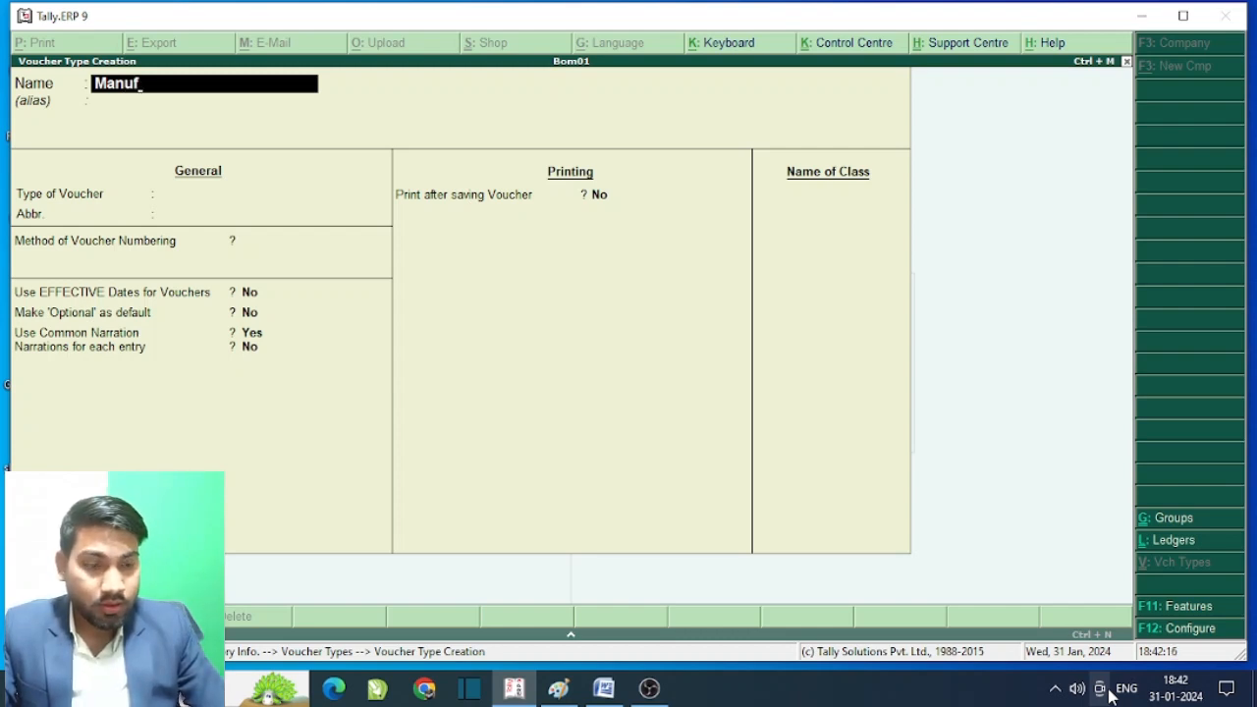
text(ac)
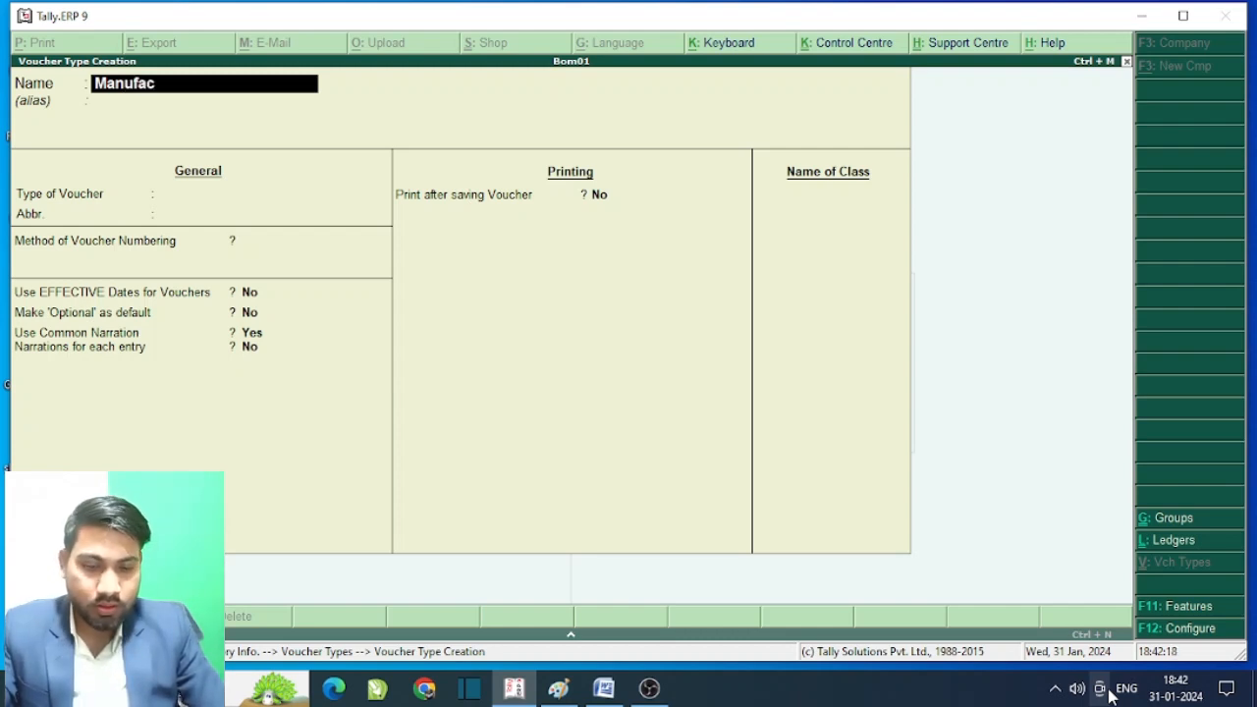
text(tu)
text(r)
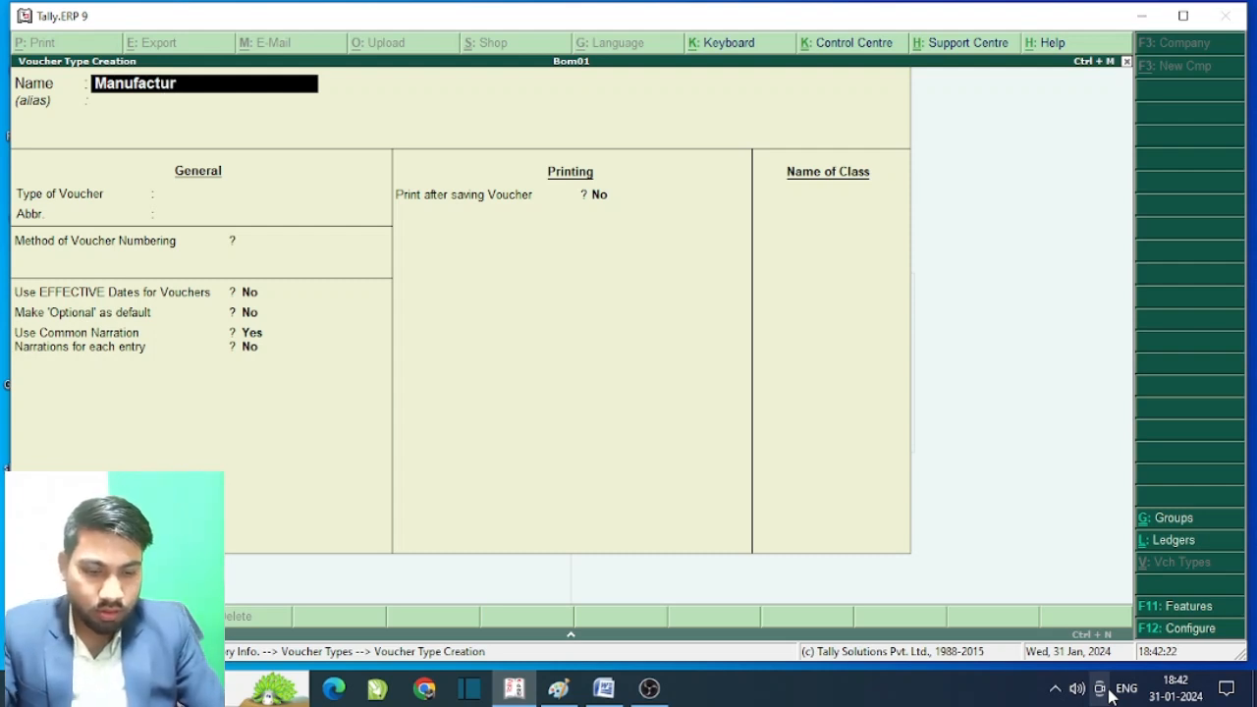
text(ing)
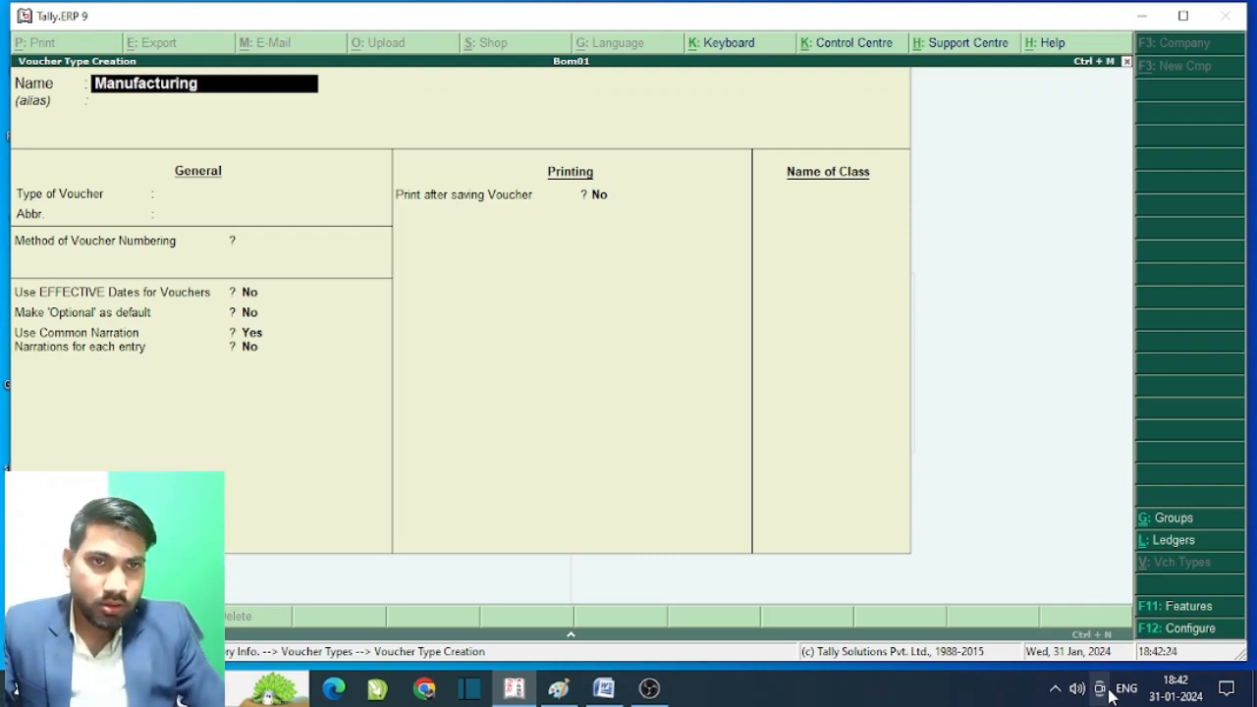
text( J)
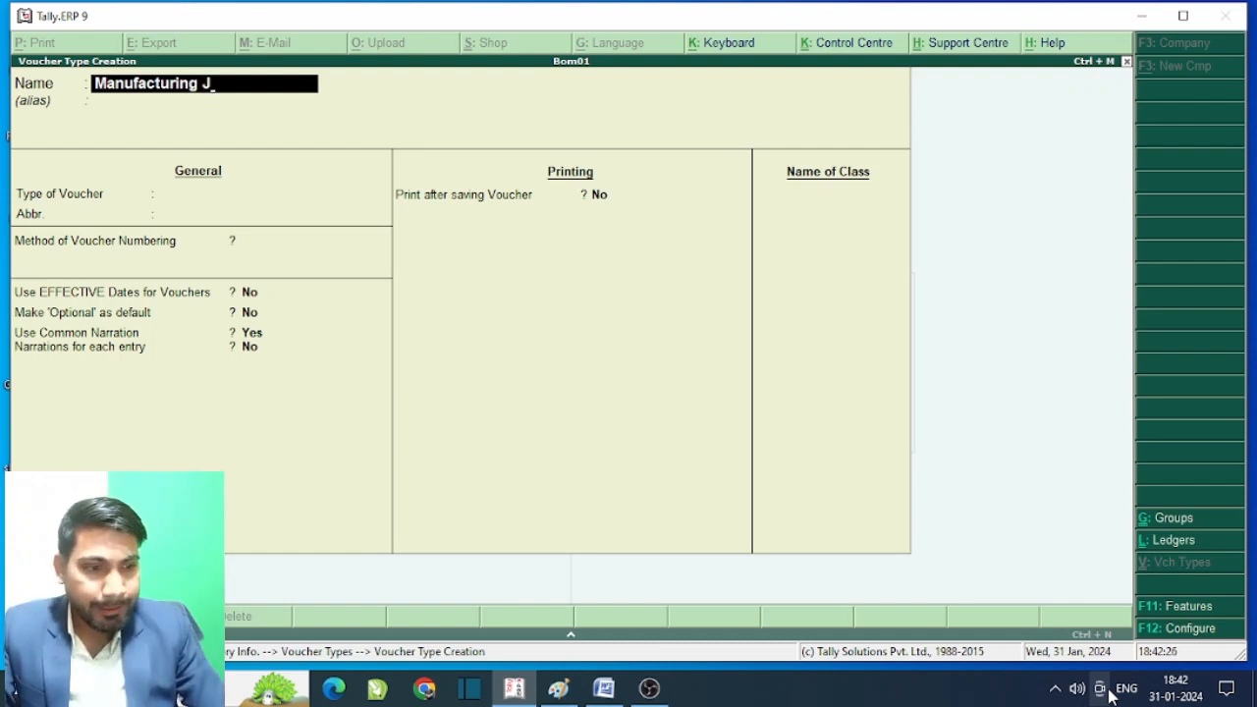
text(o)
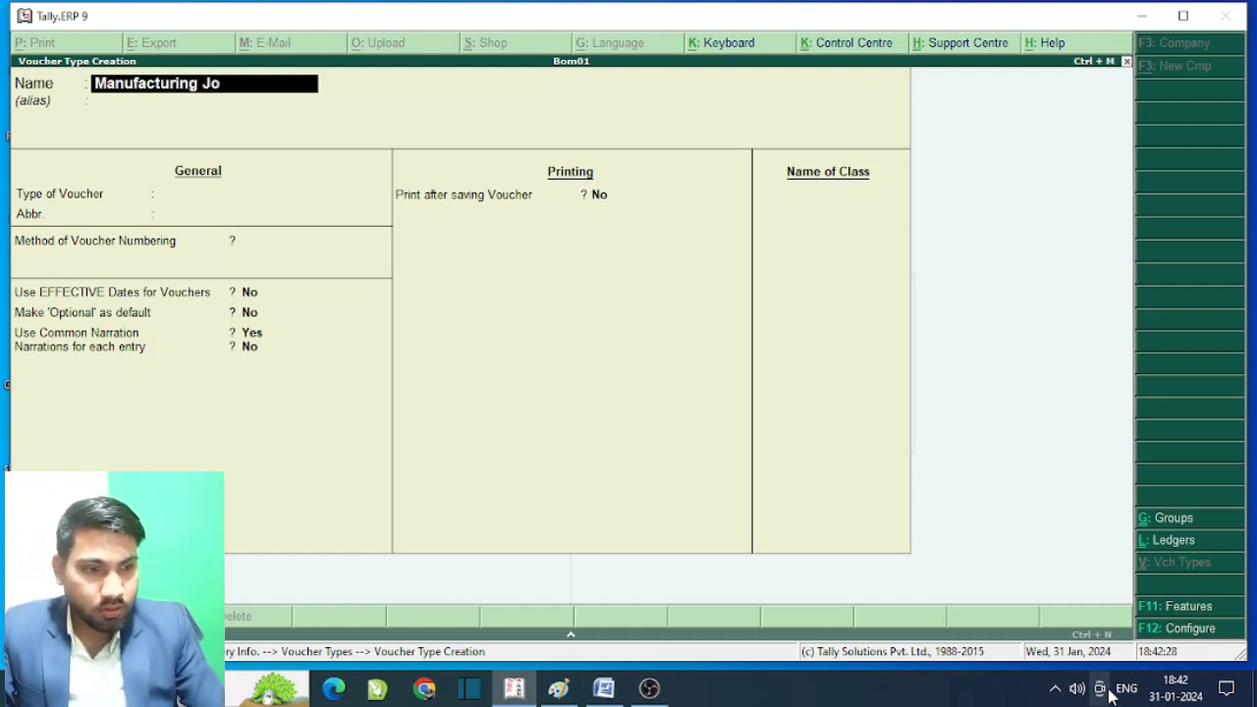
text(u)
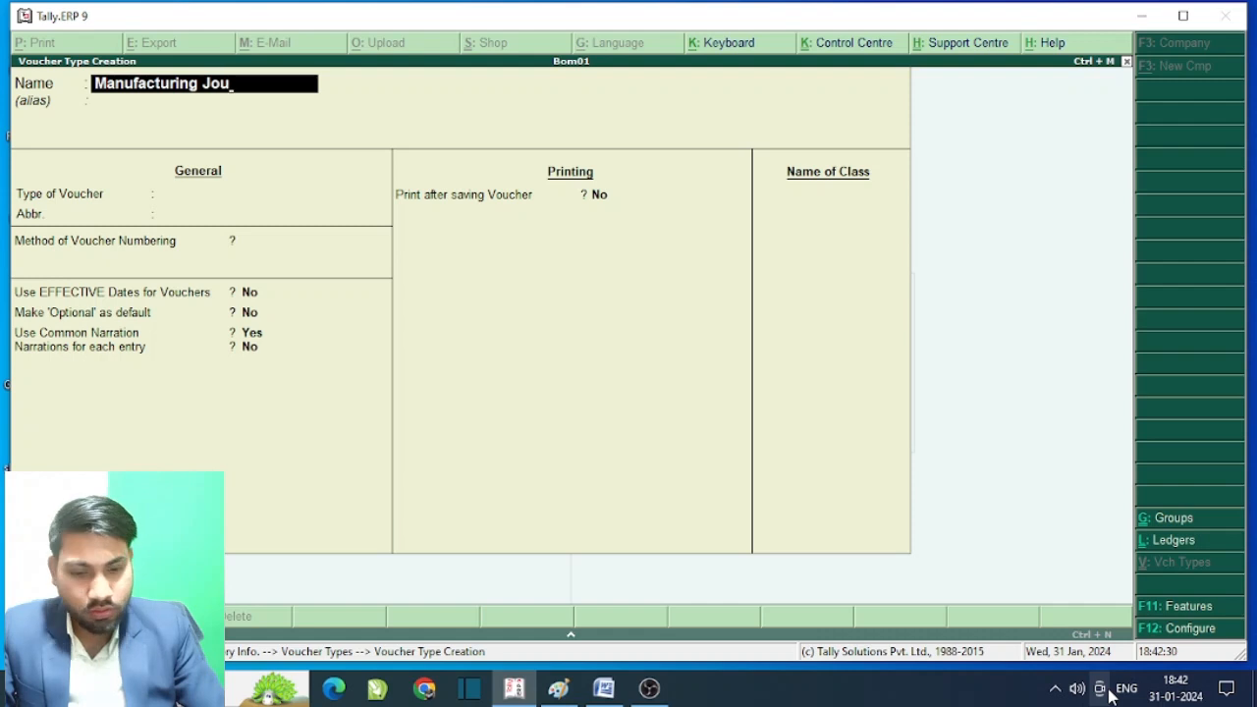
text(r)
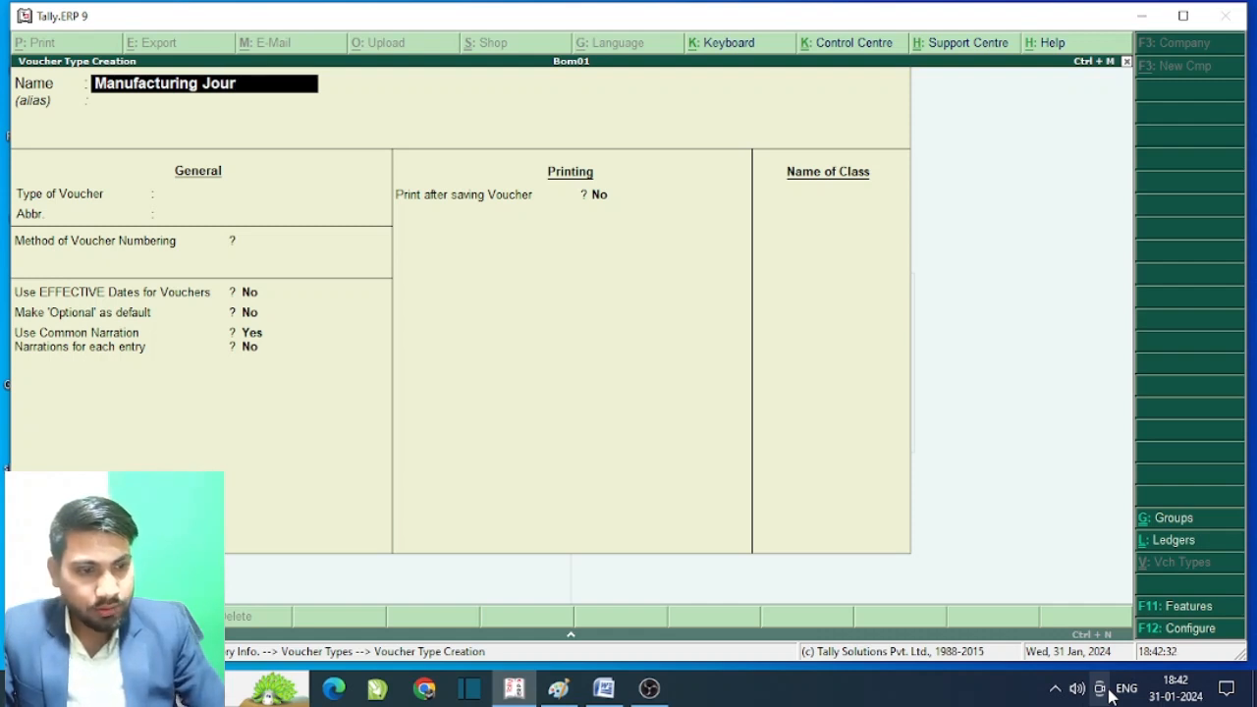
text(nal)
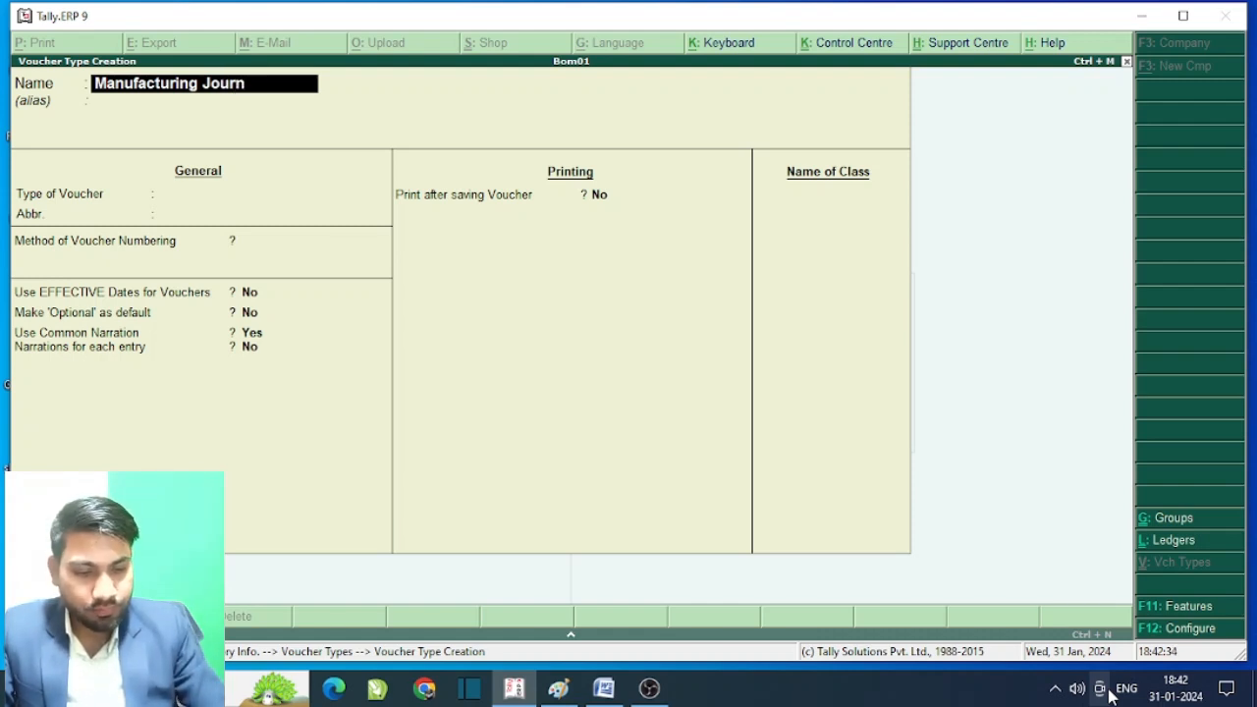
key(Return)
key(Return)
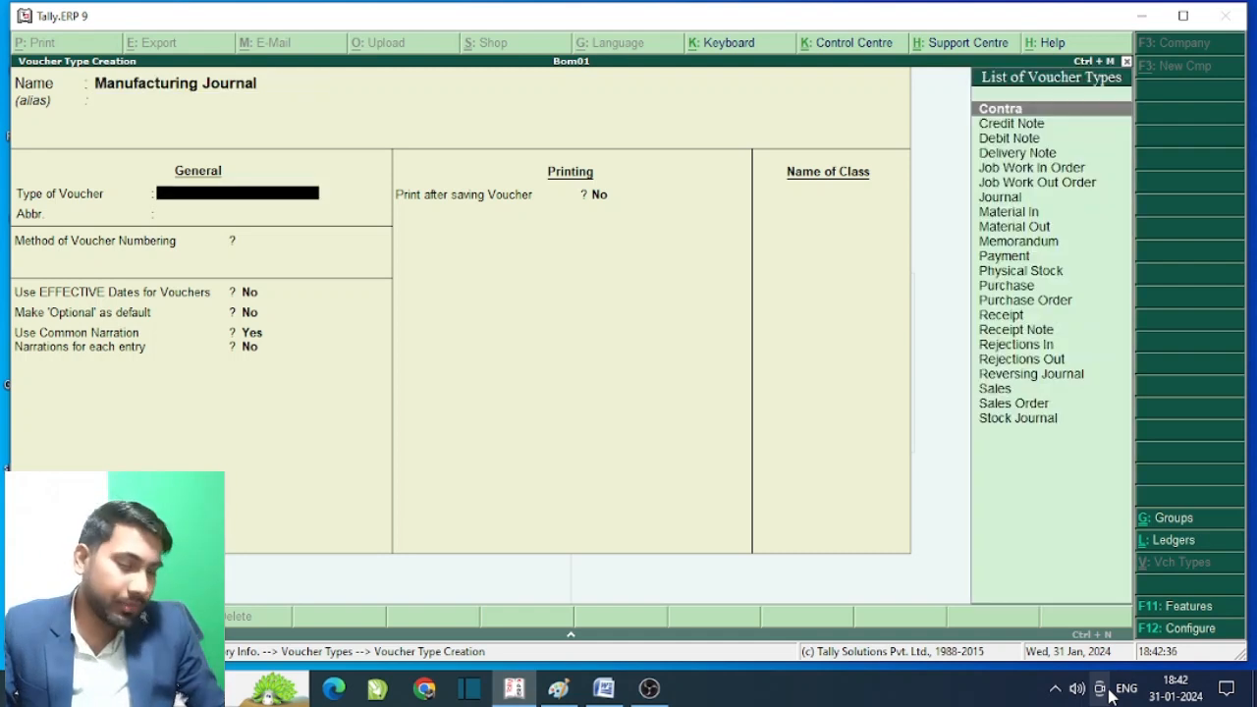
- Base it on Stock Journal, enable Use as Manufacturing Journal, and save it
key(Down)
key(Down)
key(Down)
key(Down)
key(Down)
key(Down)
key(Down)
key(Down)
key(Down)
key(Down)
key(Down)
key(Down)
key(Down)
key(Down)
key(Down)
key(Down)
key(Down)
key(Down)
key(Down)
key(Down)
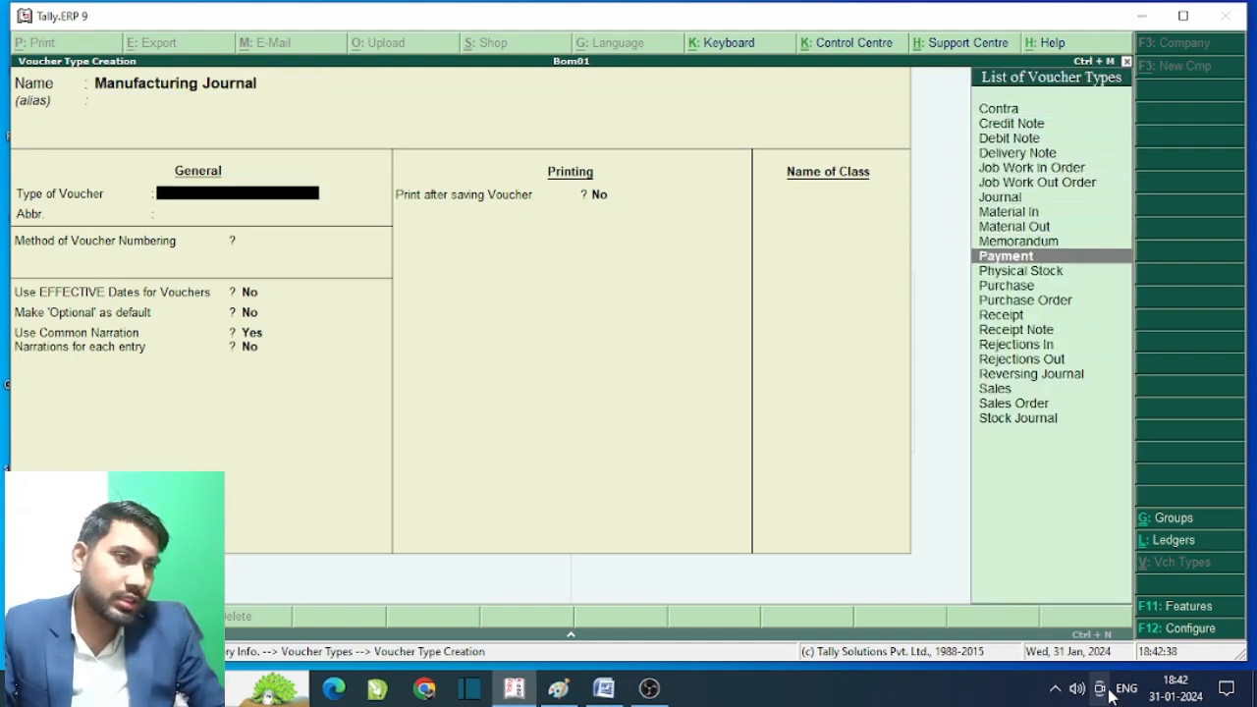
key(Down)
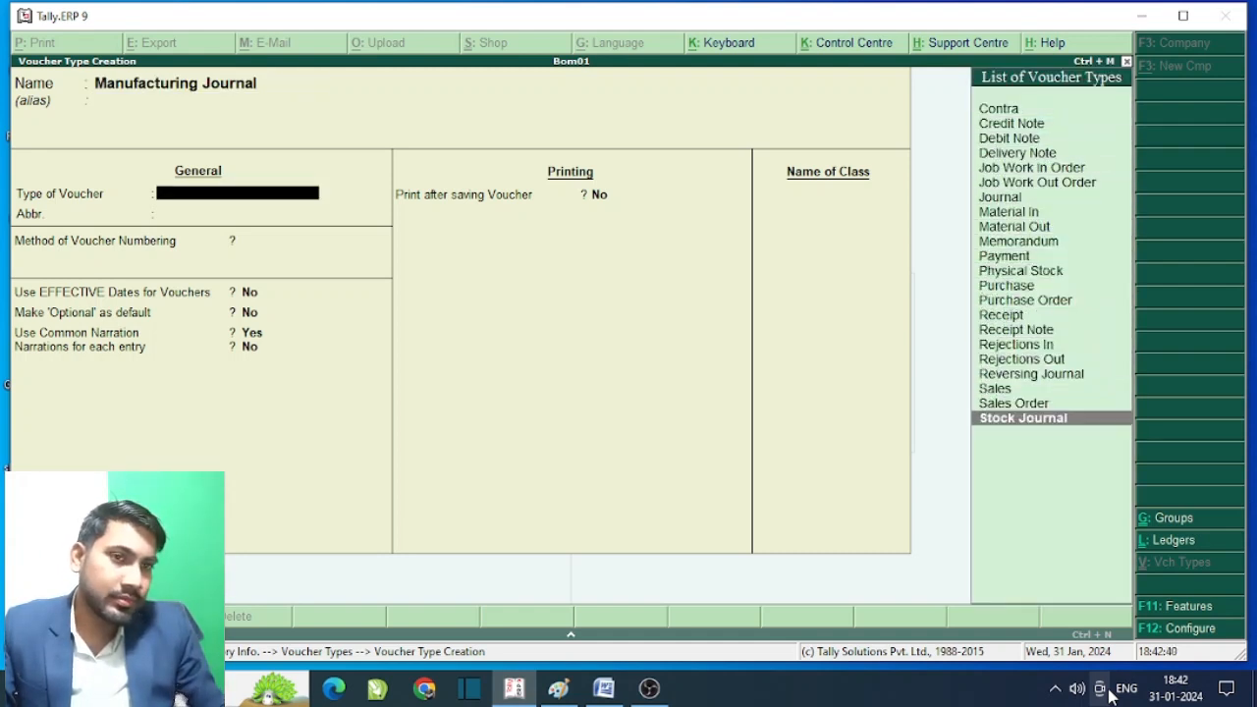
key(Return)
key(Return)
key(Return)
key(Return)
key(Return)
key(Return)
key(Return)
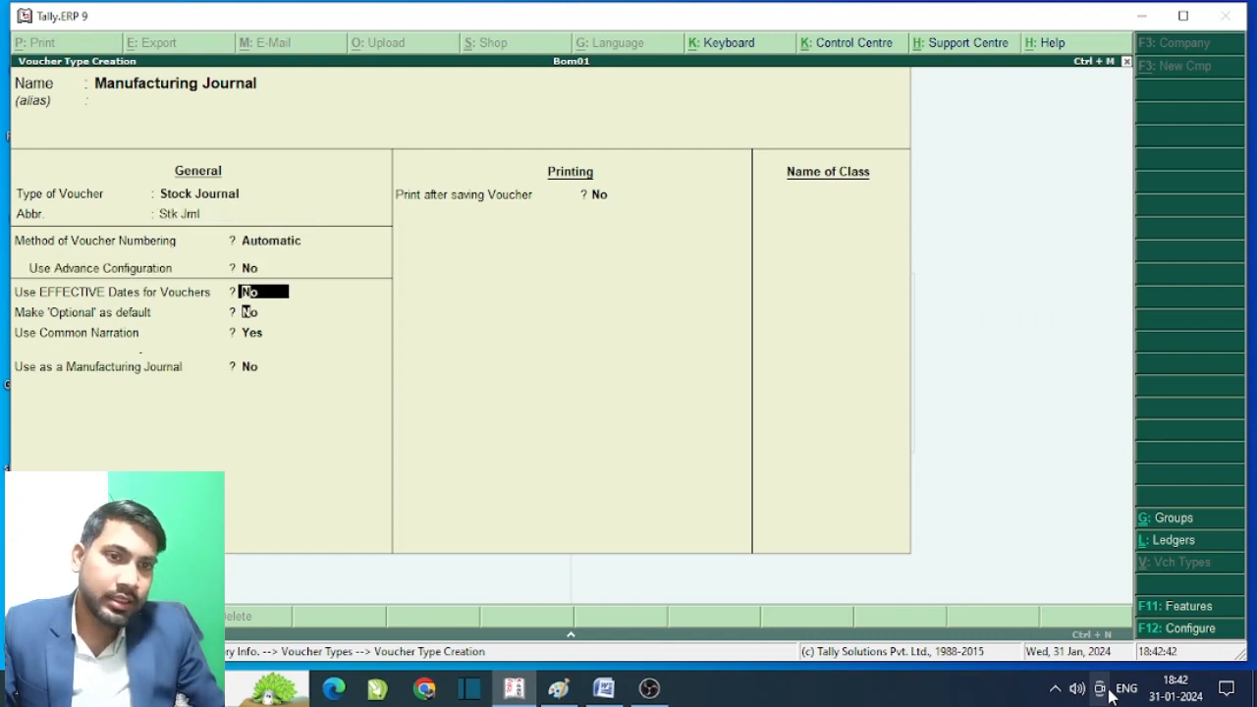
key(y)
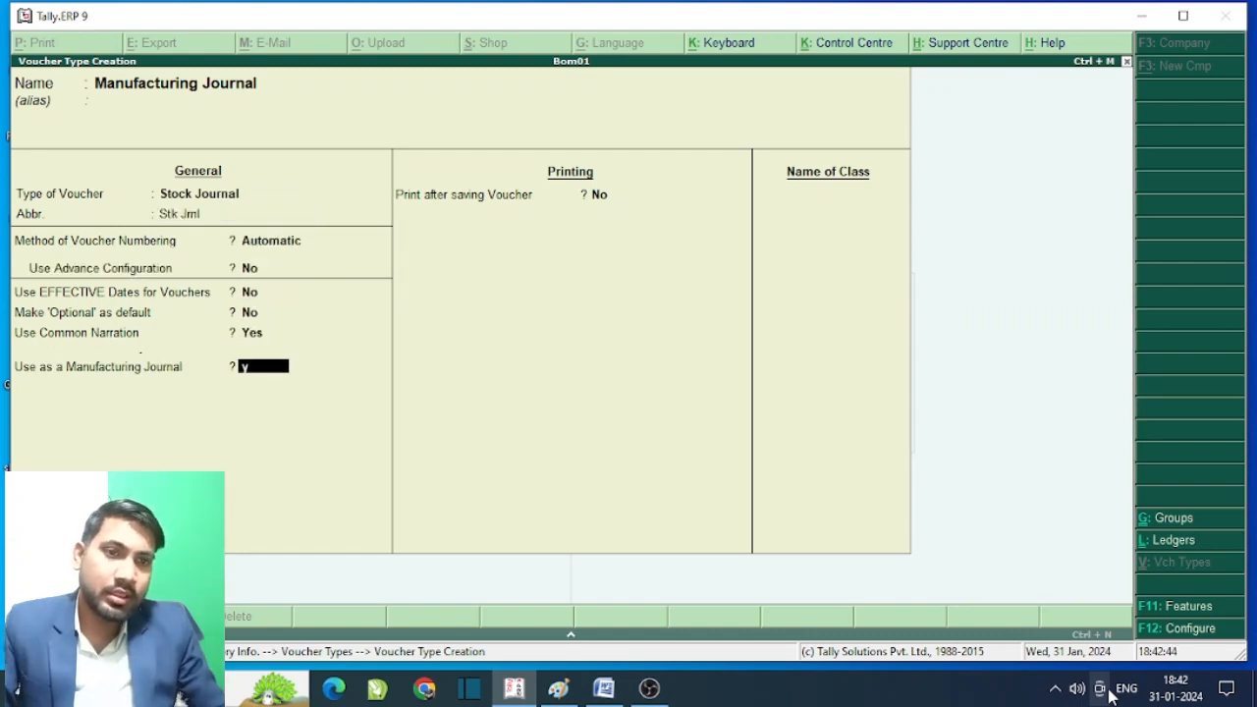
key(Return)
key(Return)
key(ctrl+a)
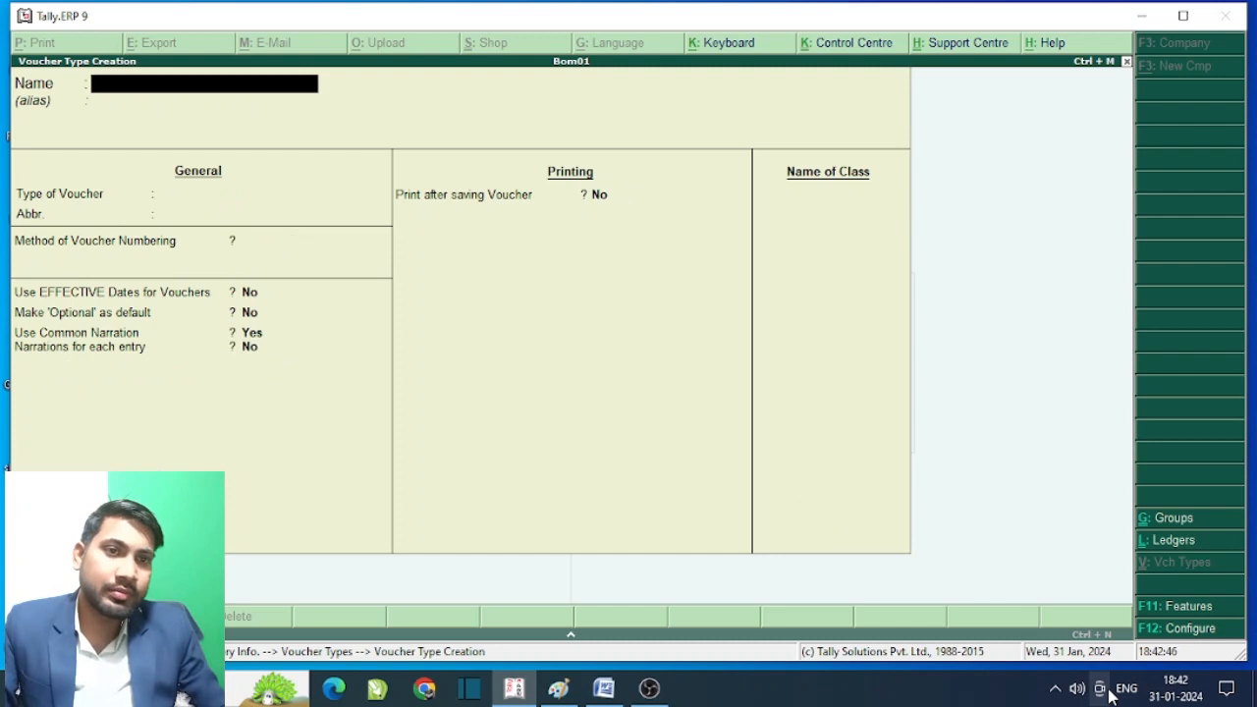
- Open a new inventory voucher and switch its type to Manufacturing Journal
key(Escape)
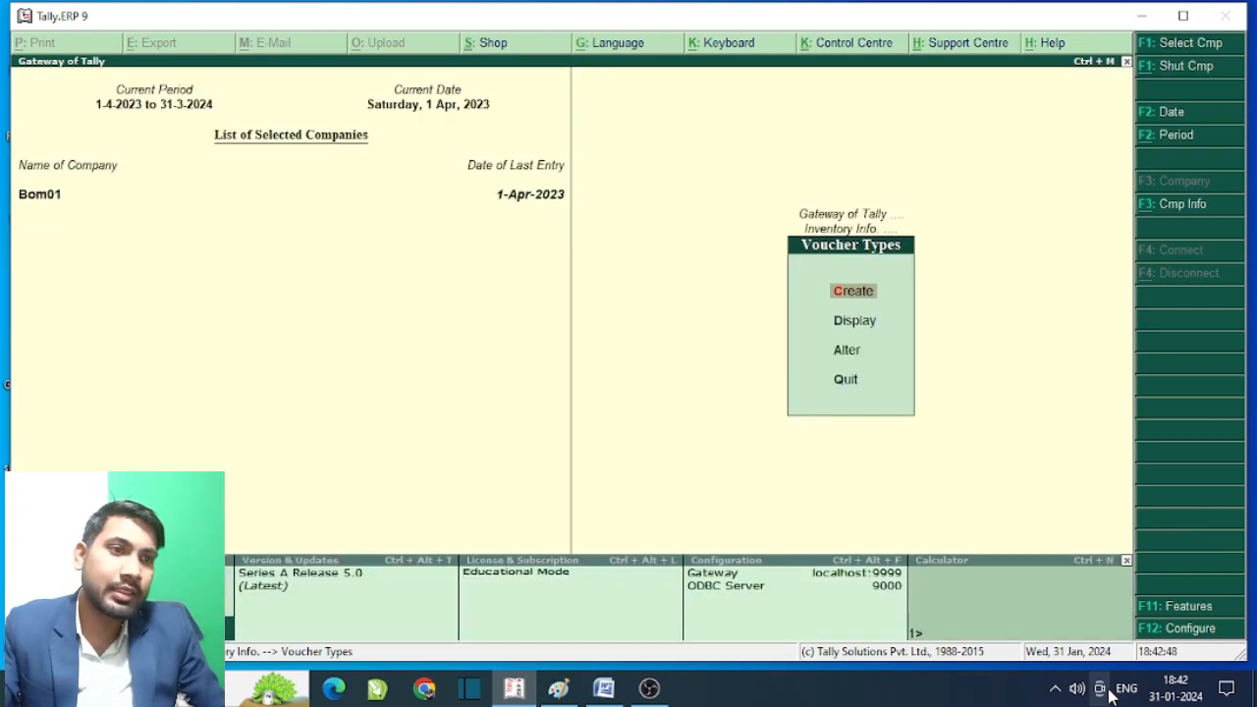
key(Escape)
key(Escape)
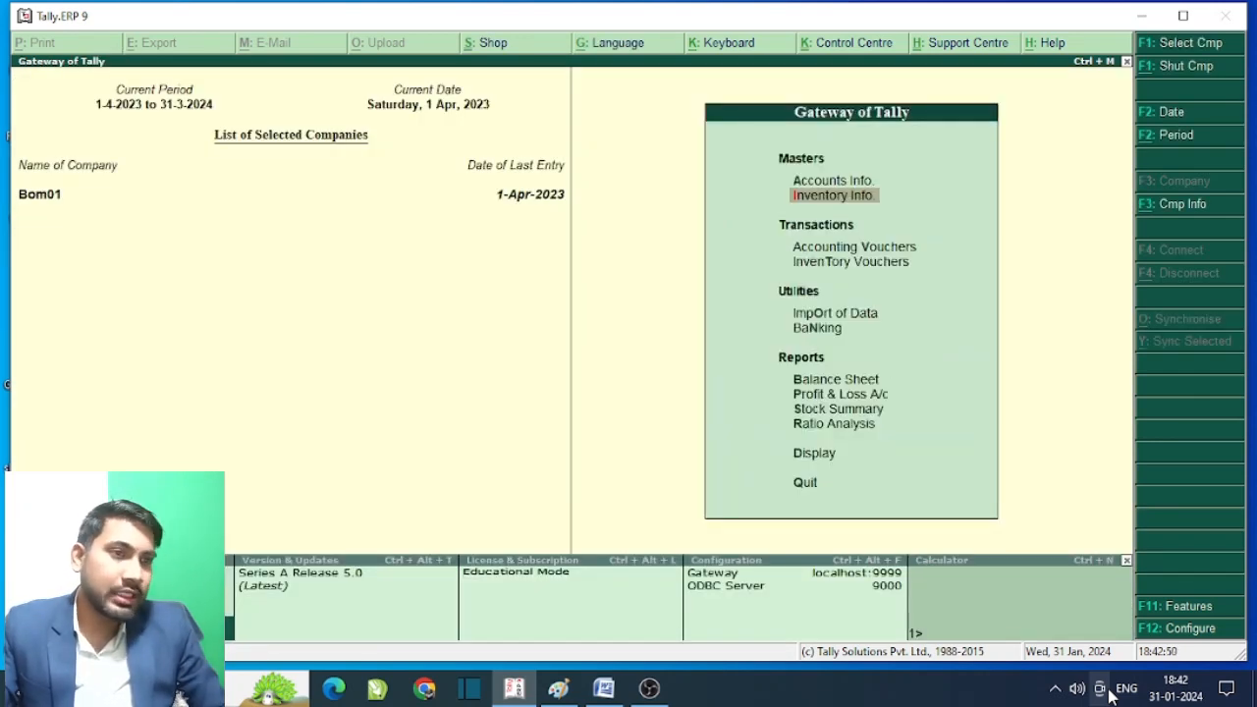
key(Down)
key(Down)
key(Down)
key(Up)
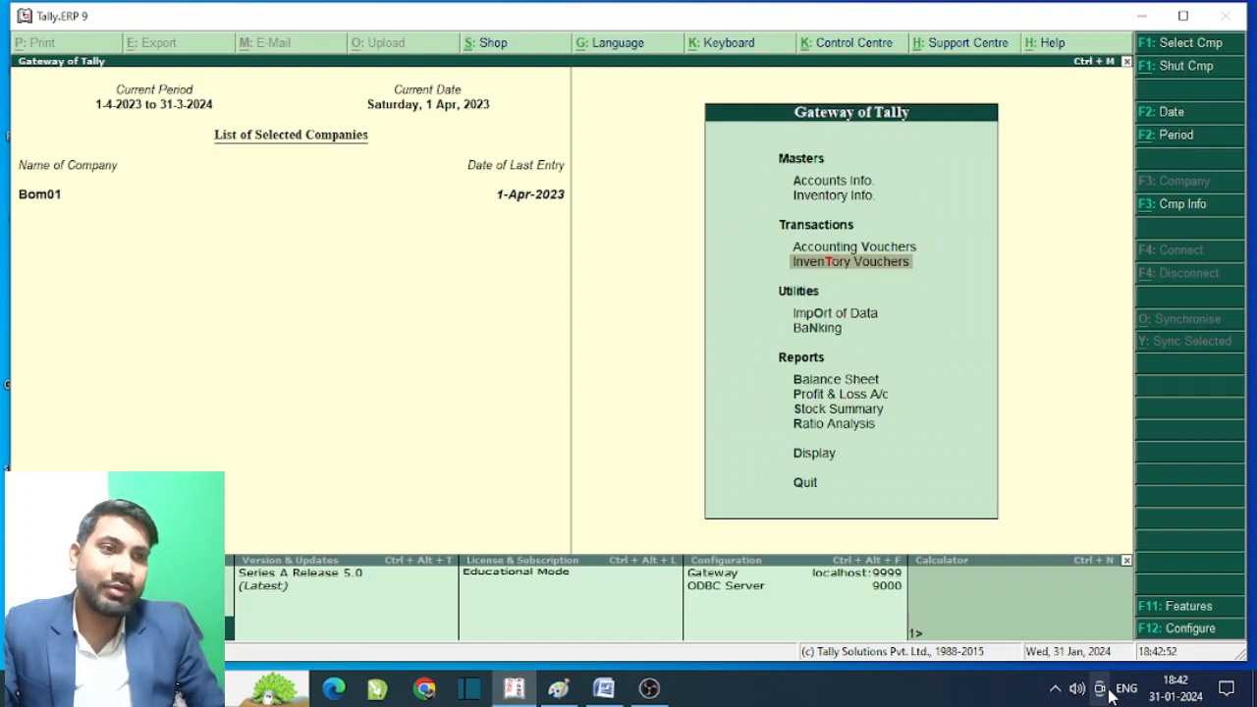
key(Return)
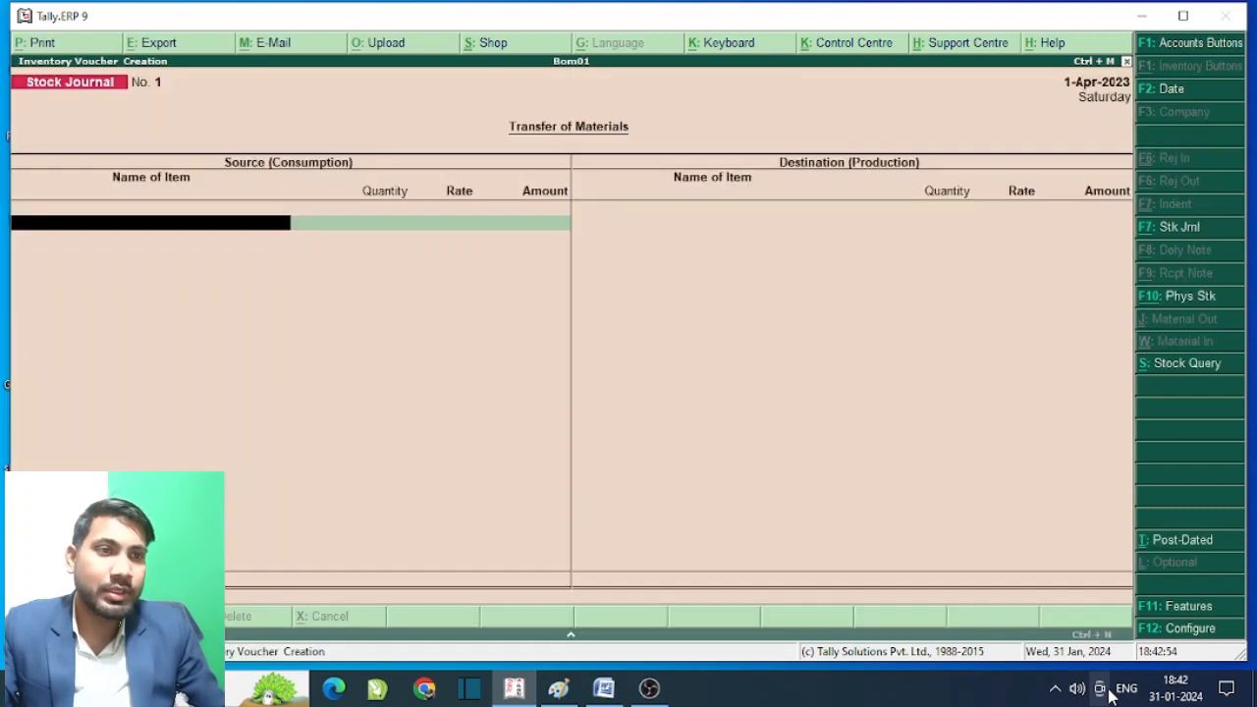
click(1182, 230)
key(Up)
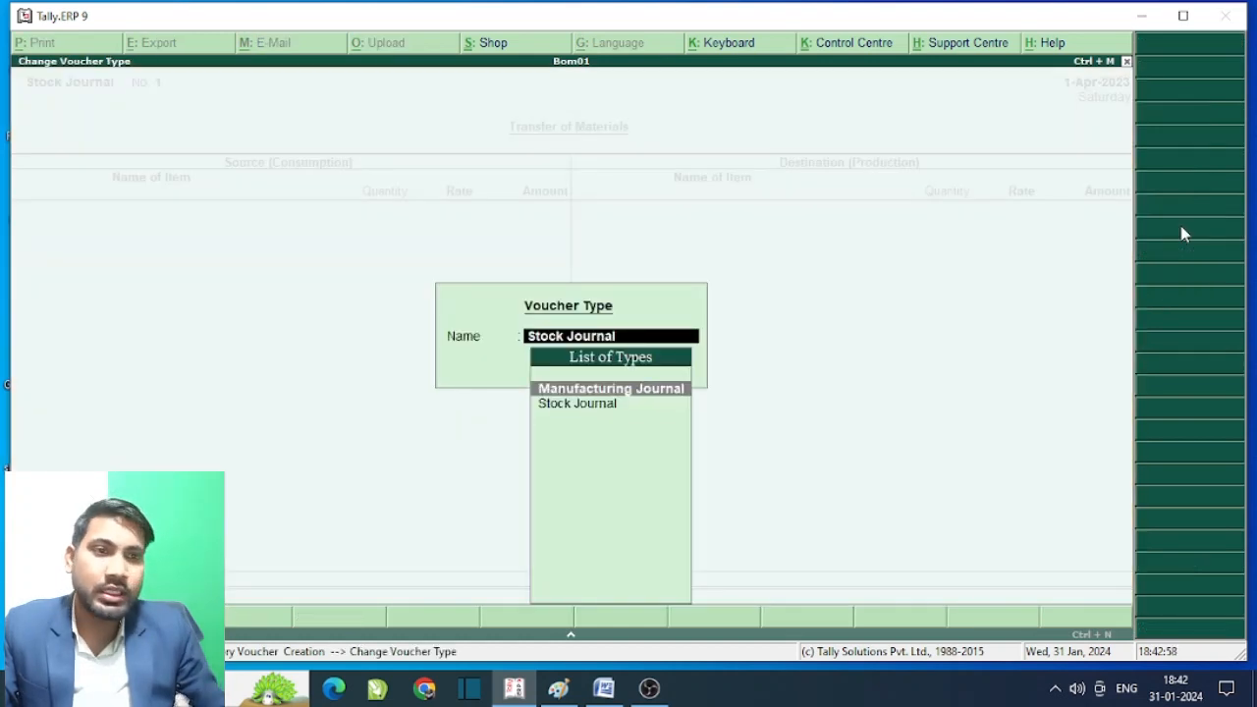
key(Return)
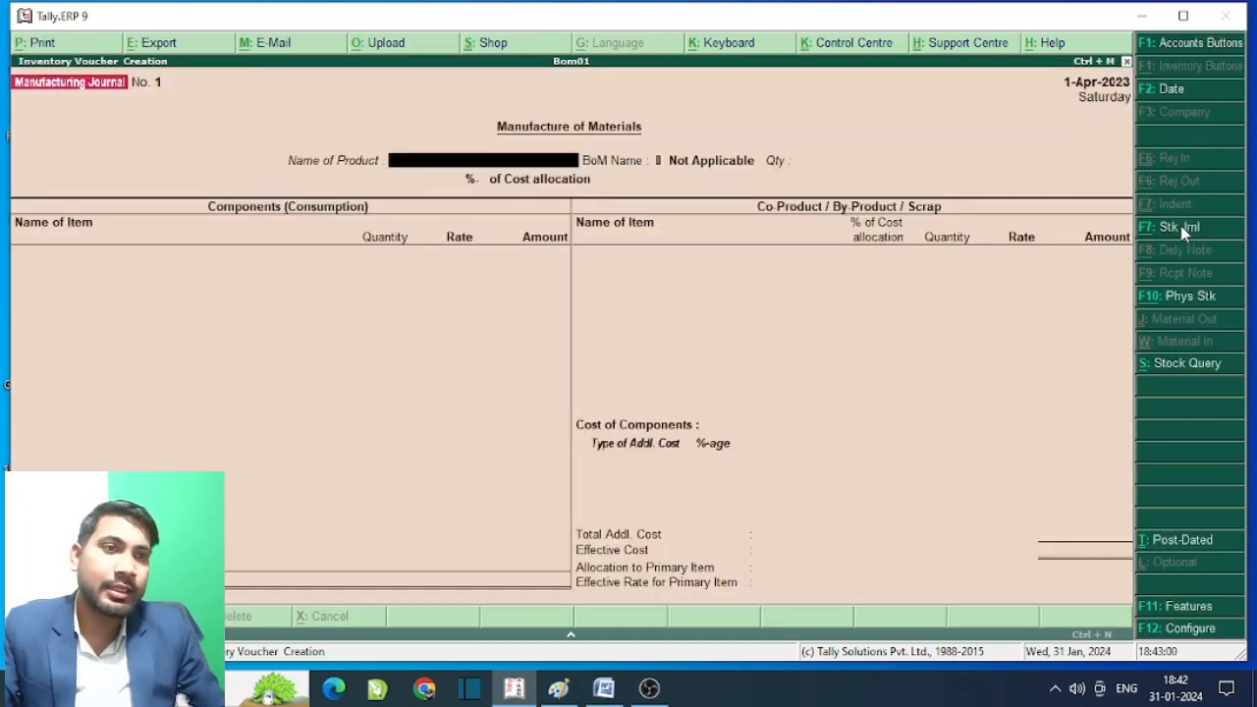
- Manufacture 1 pcs of I5 Computer, accepting 18,220.00 of components, and start an additional-cost ledger
key(Down)
key(Down)
key(Down)
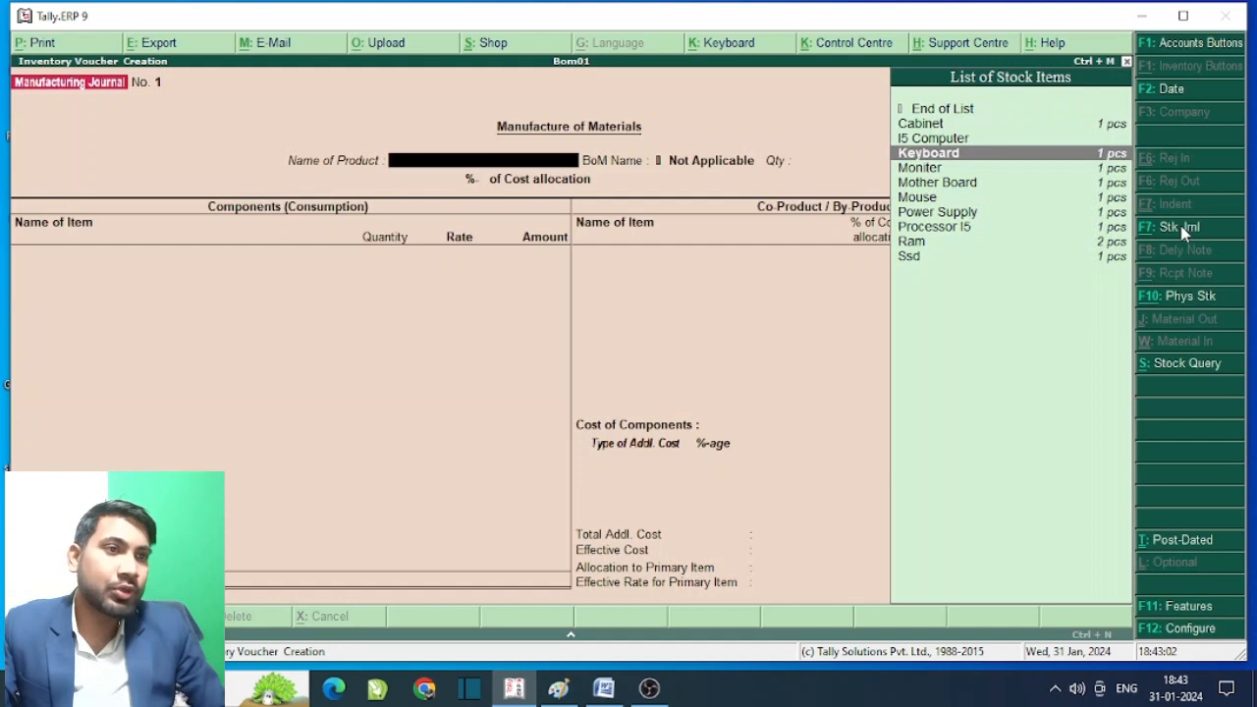
key(Up)
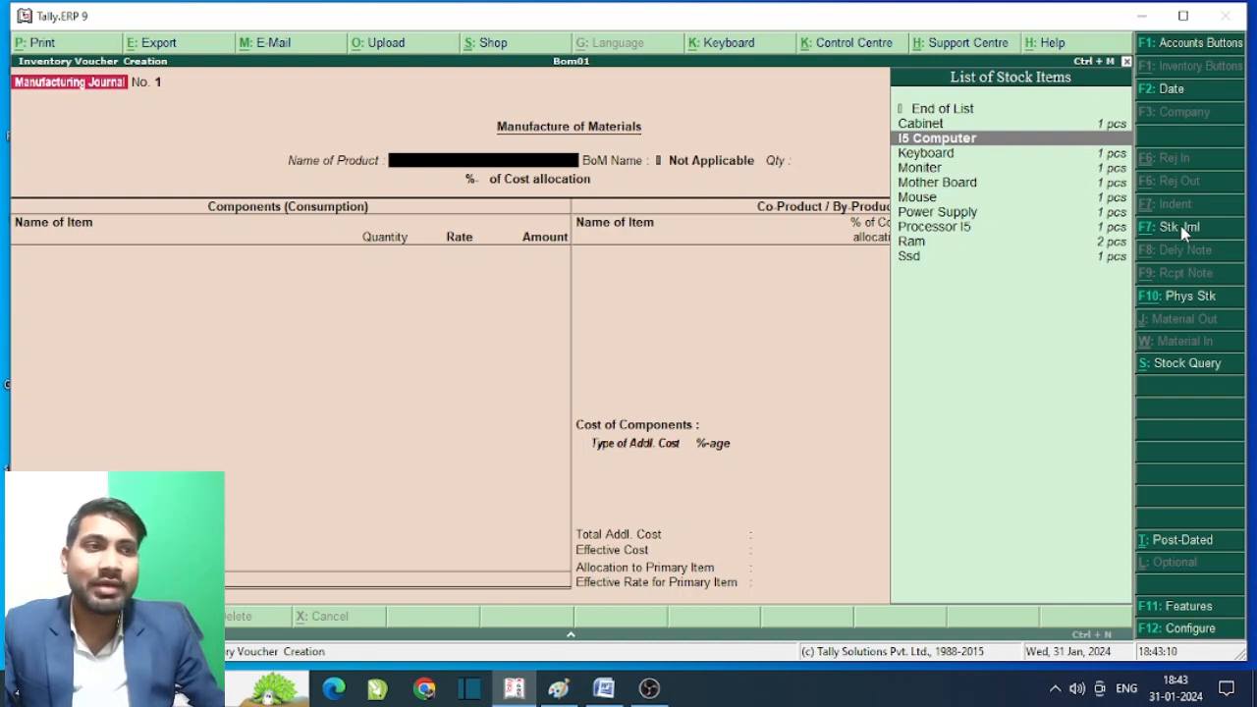
key(Return)
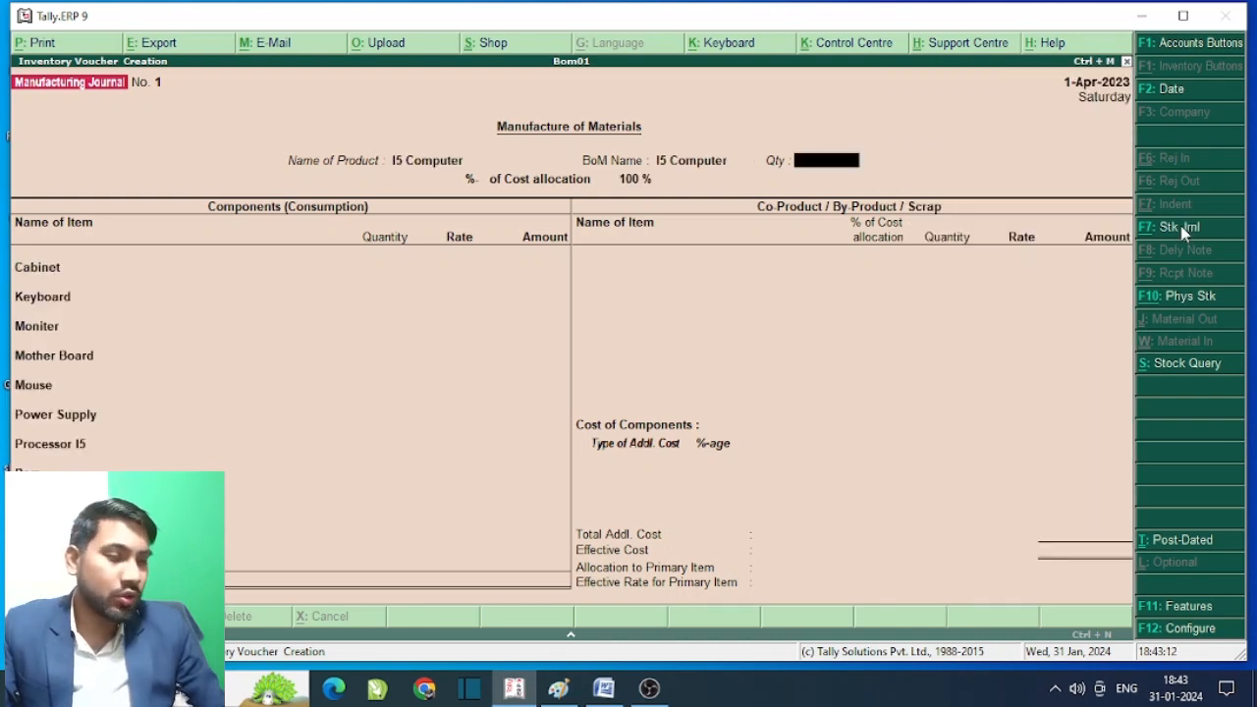
key(Return)
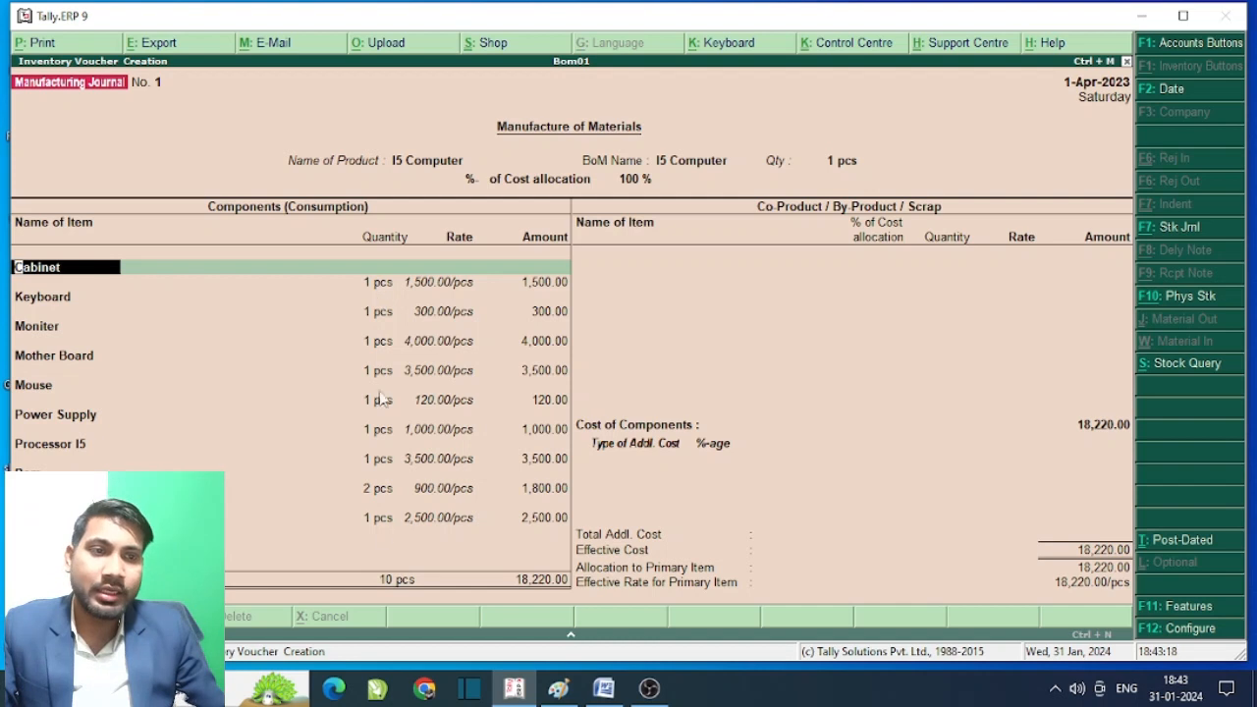
key(Return)
key(Return)
key(Return)
key(Return)
key(Return)
key(Return)
key(Return)
key(Return)
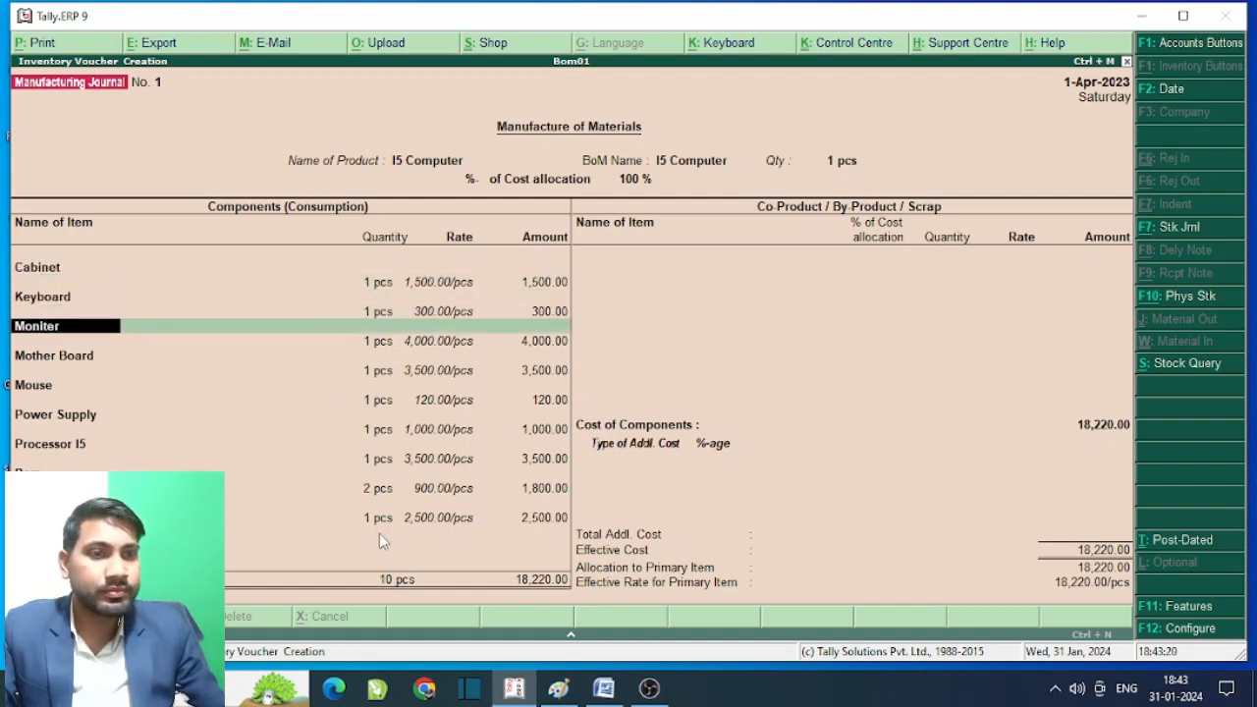
key(Return)
key(Return)
key(Return)
key(Return)
key(Return)
key(Return)
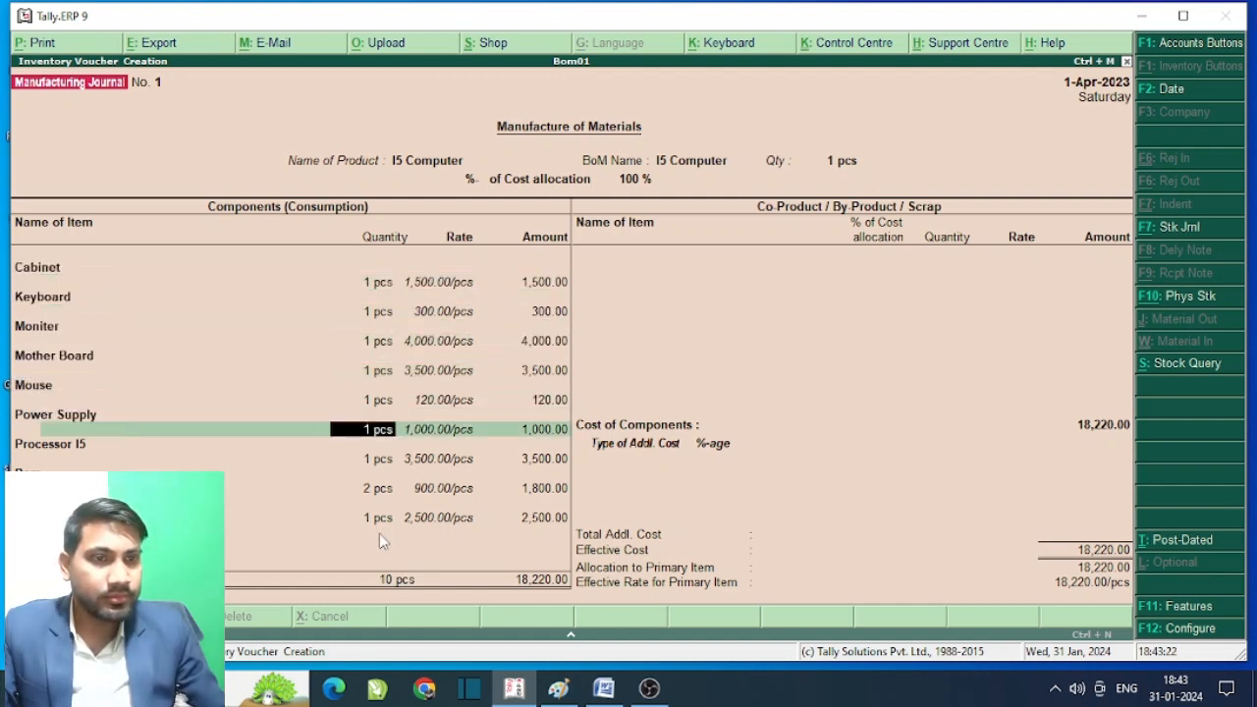
key(Return)
key(Return)
key(Return)
key(Return)
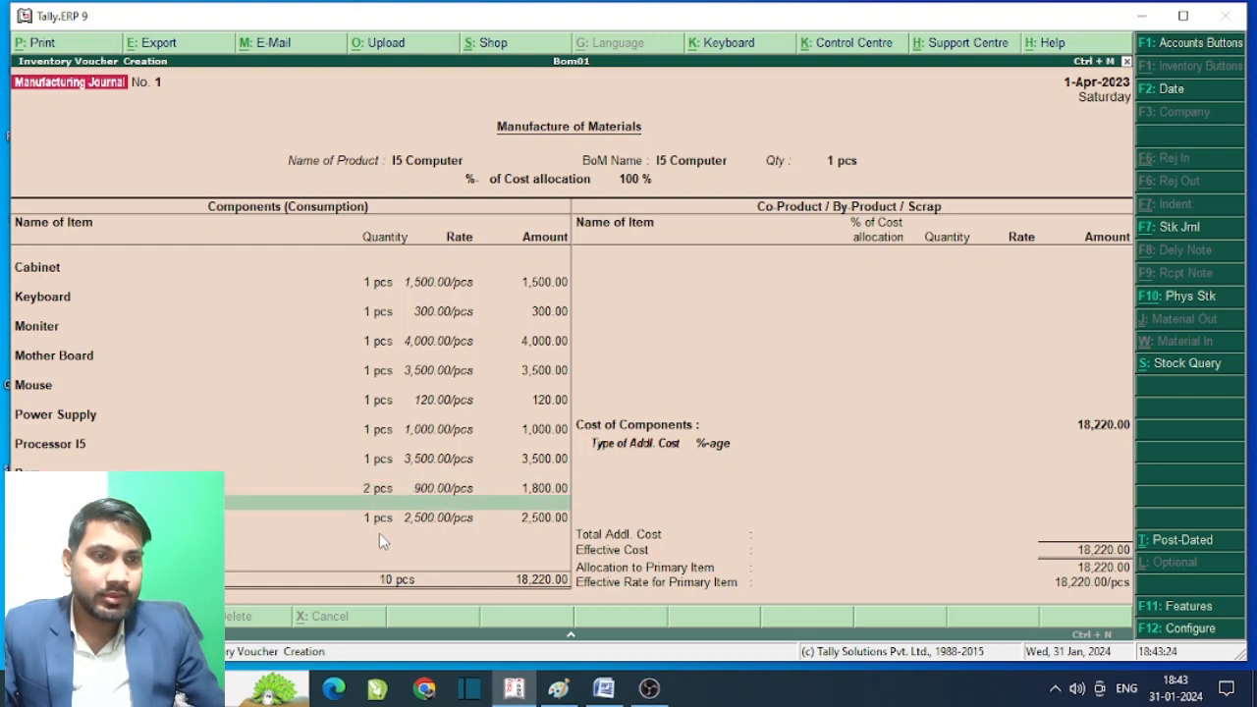
key(Return)
key(Return)
key(Return)
key(Return)
key(Return)
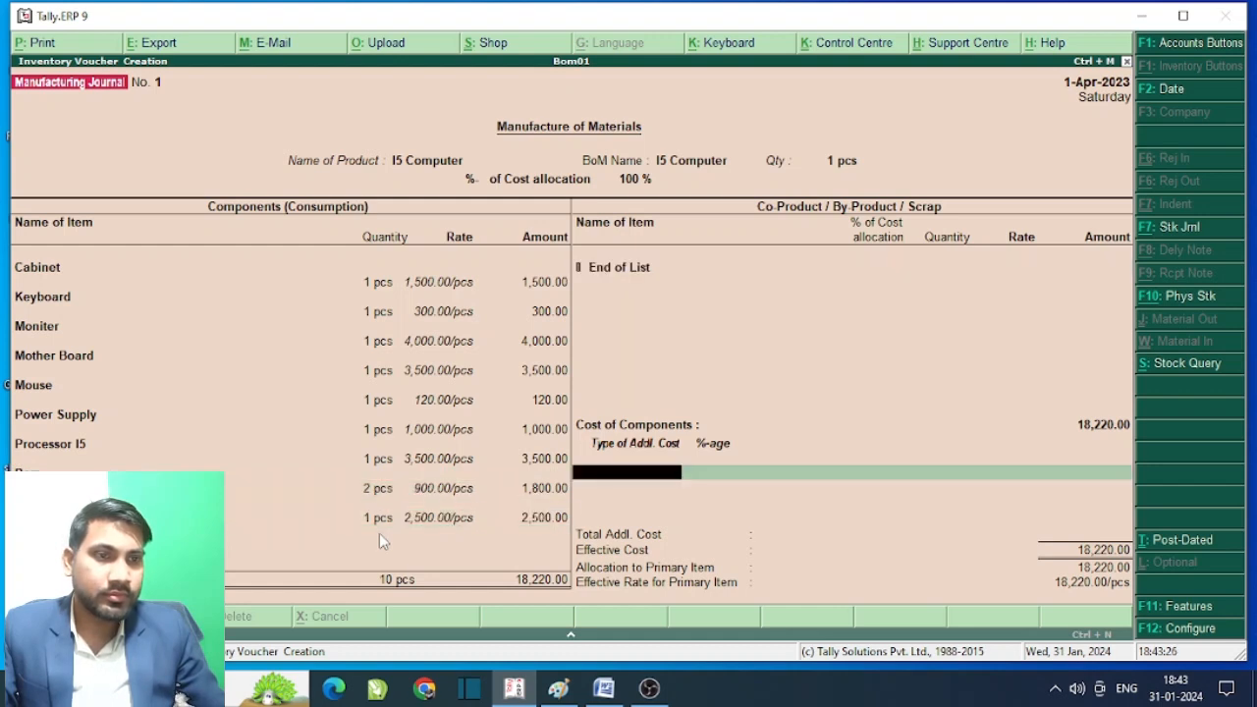
key(alt+c)
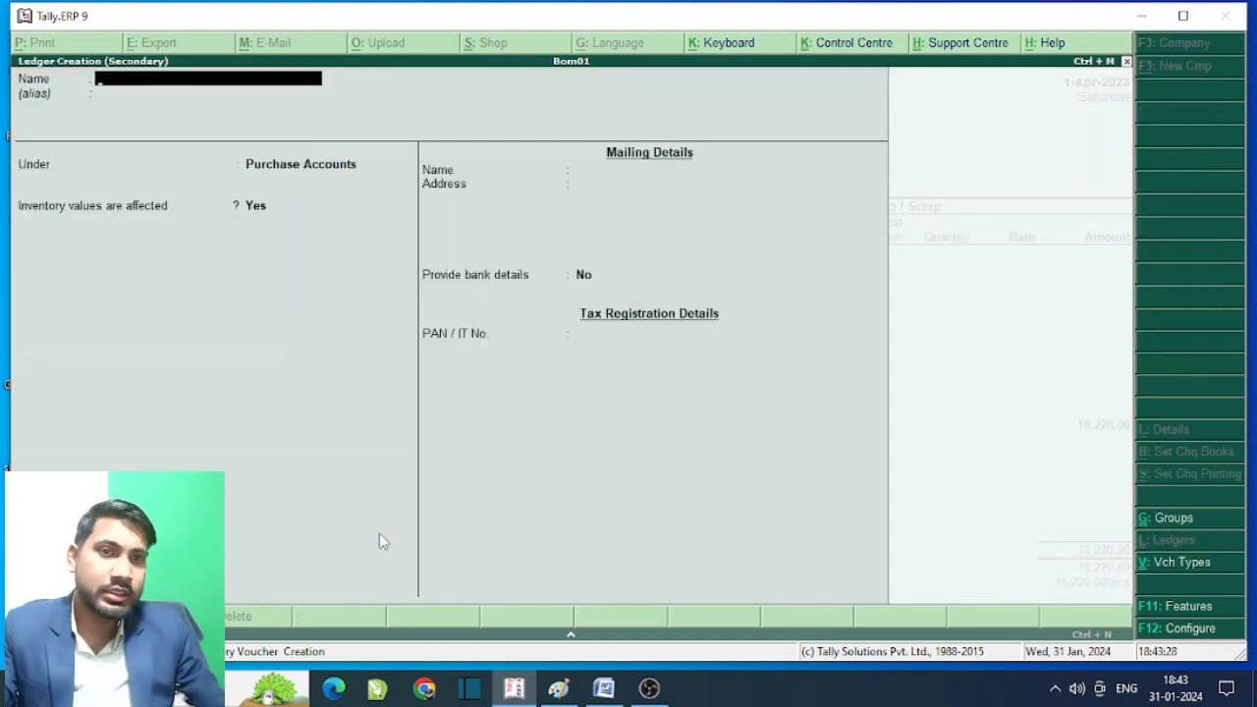
- Create the ledger 'Add cost' under Direct Expenses, with inventory values not affected
text(Add)
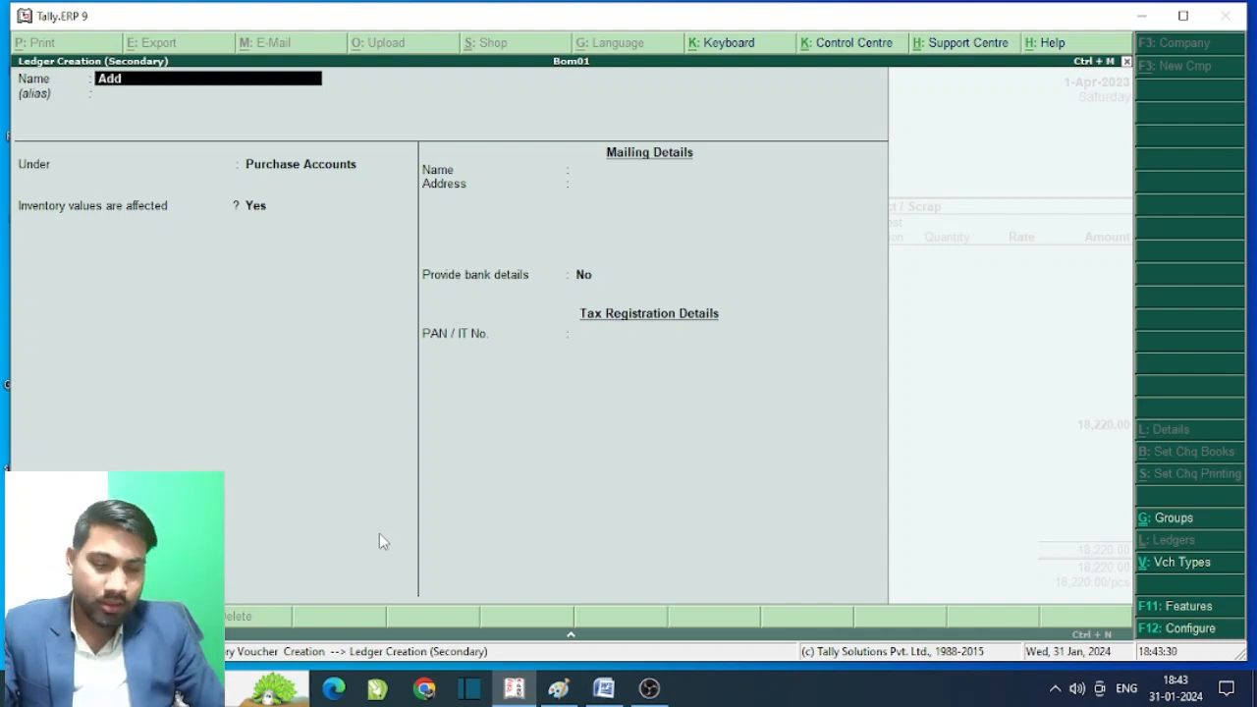
text( cost)
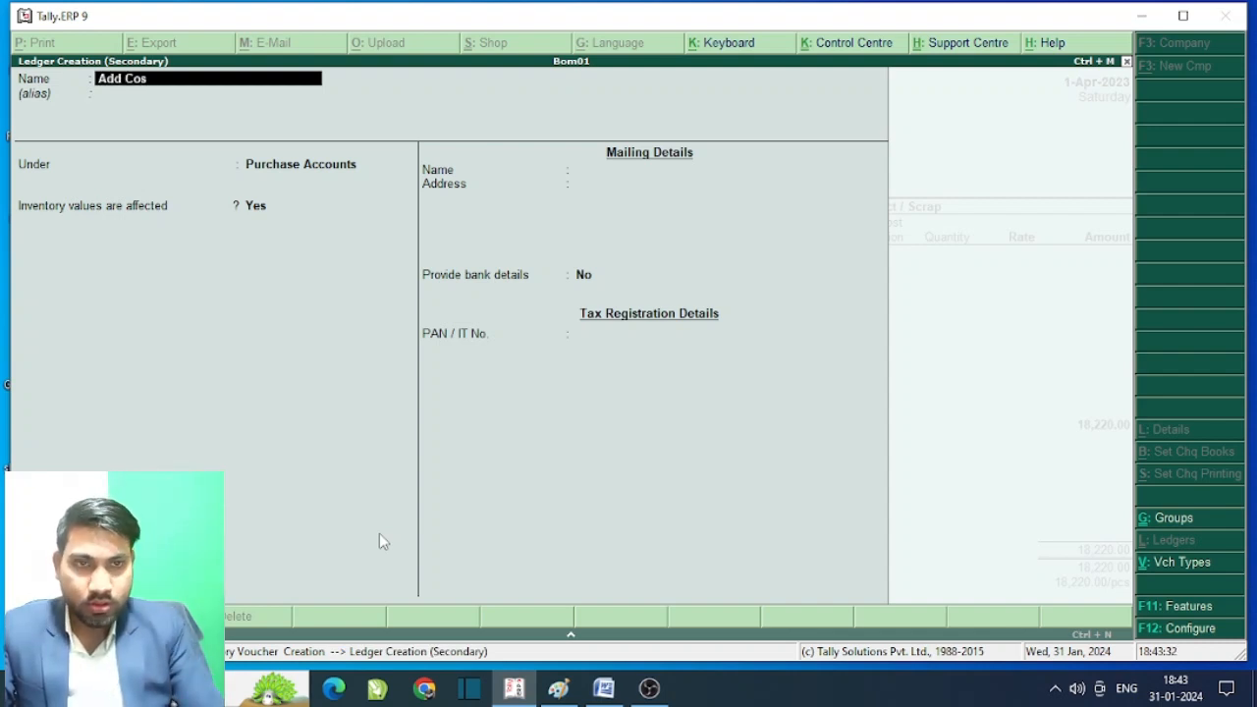
key(Return)
key(Return)
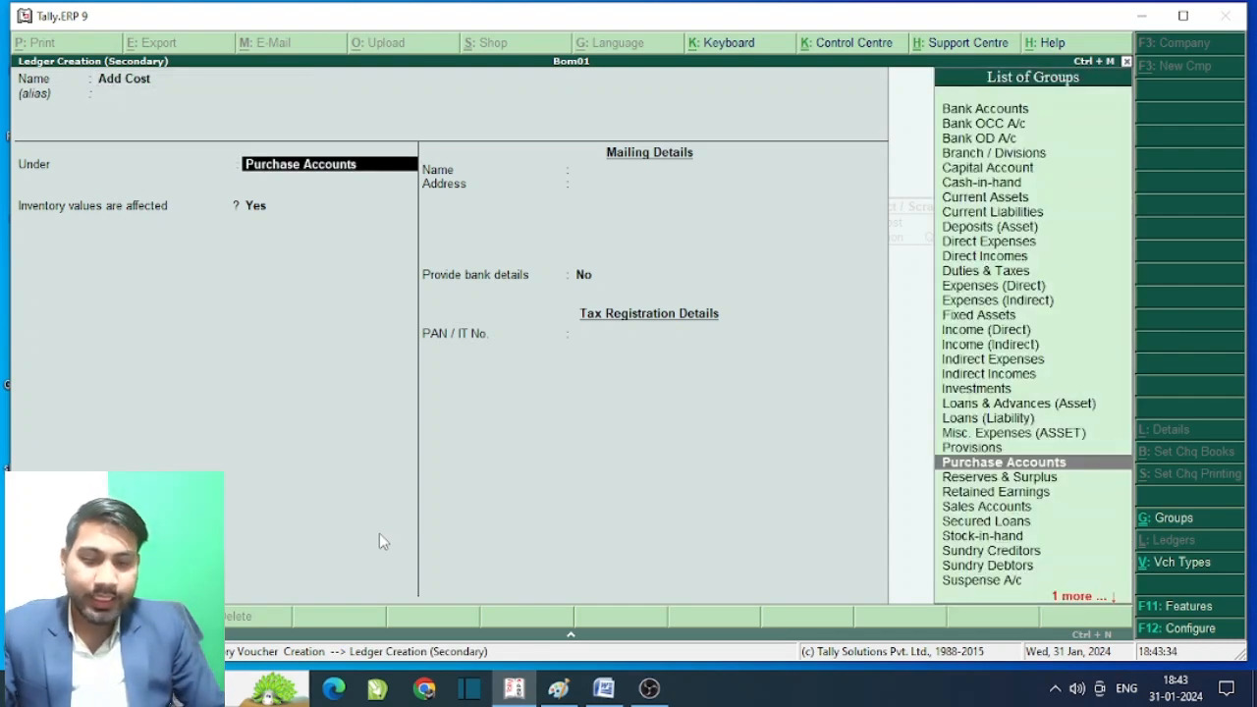
text(D)
key(BackSpace)
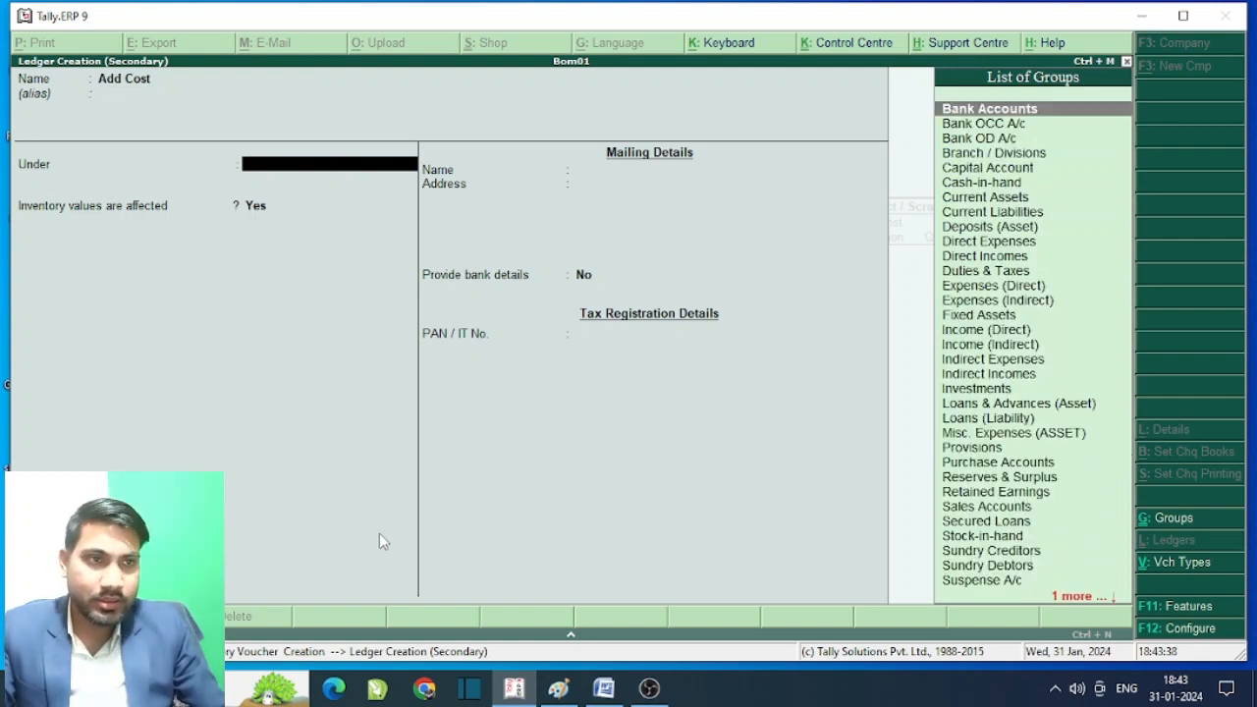
text(D)
key(Down)
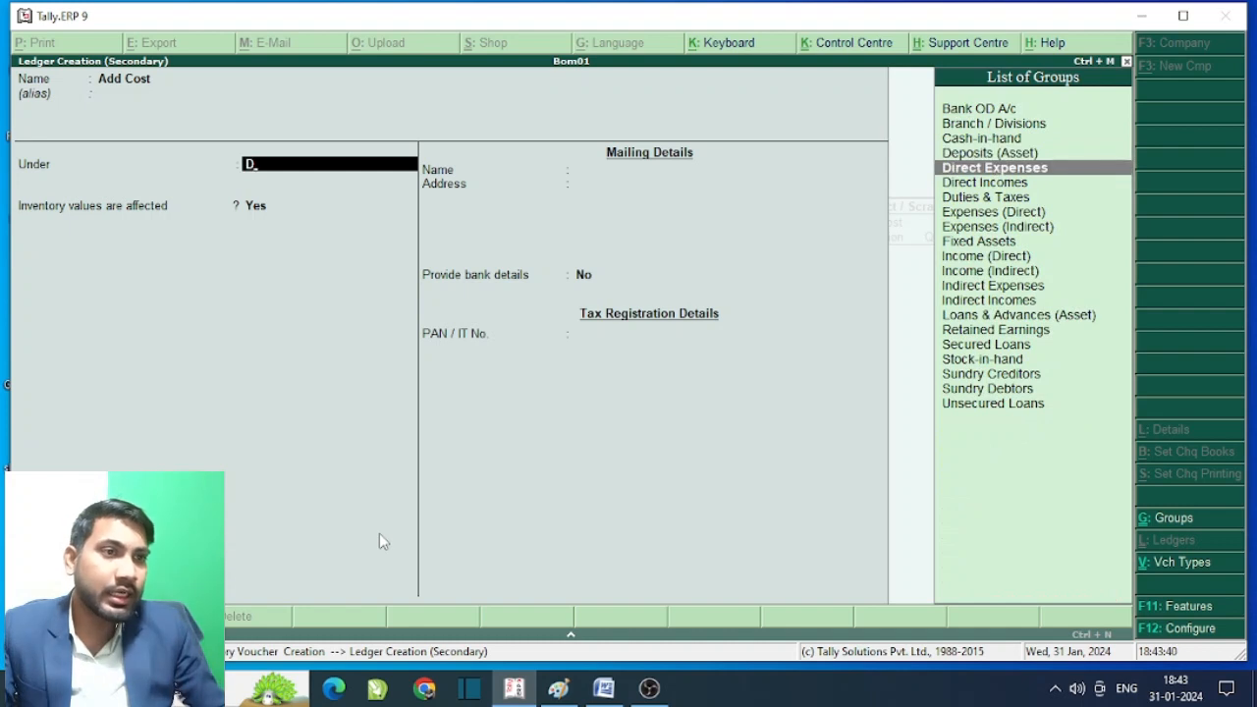
key(Return)
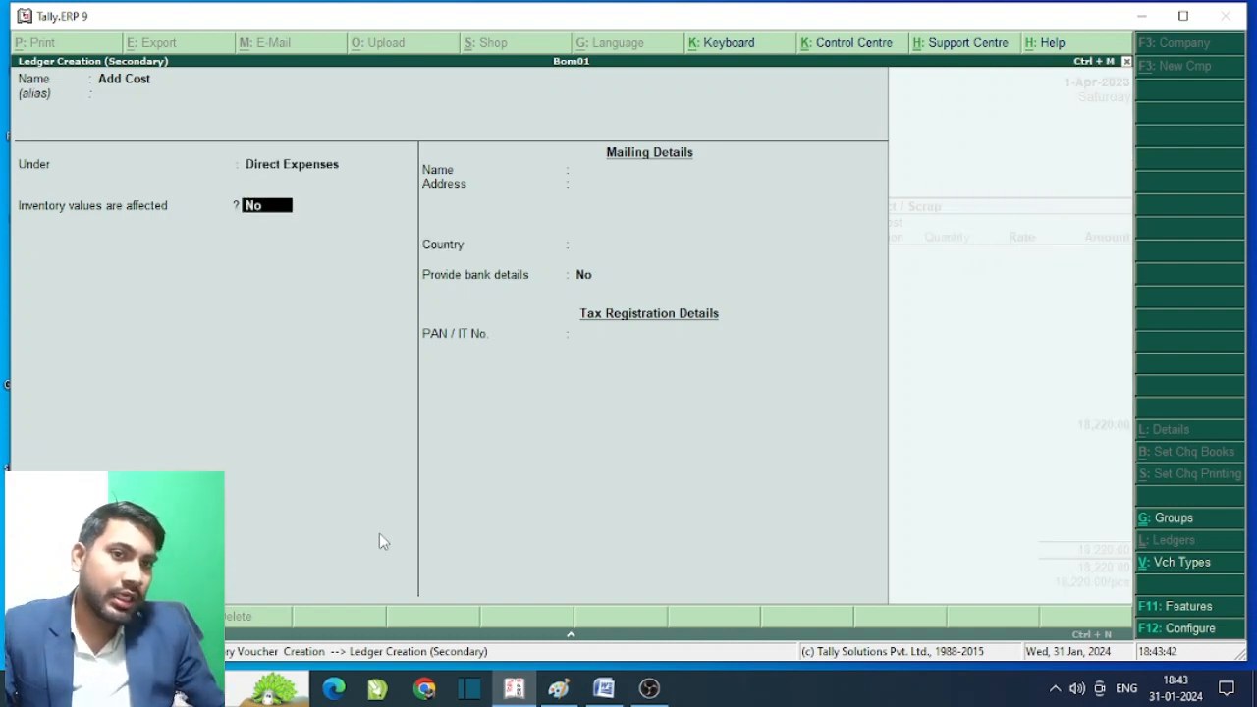
key(Return)
key(Return)
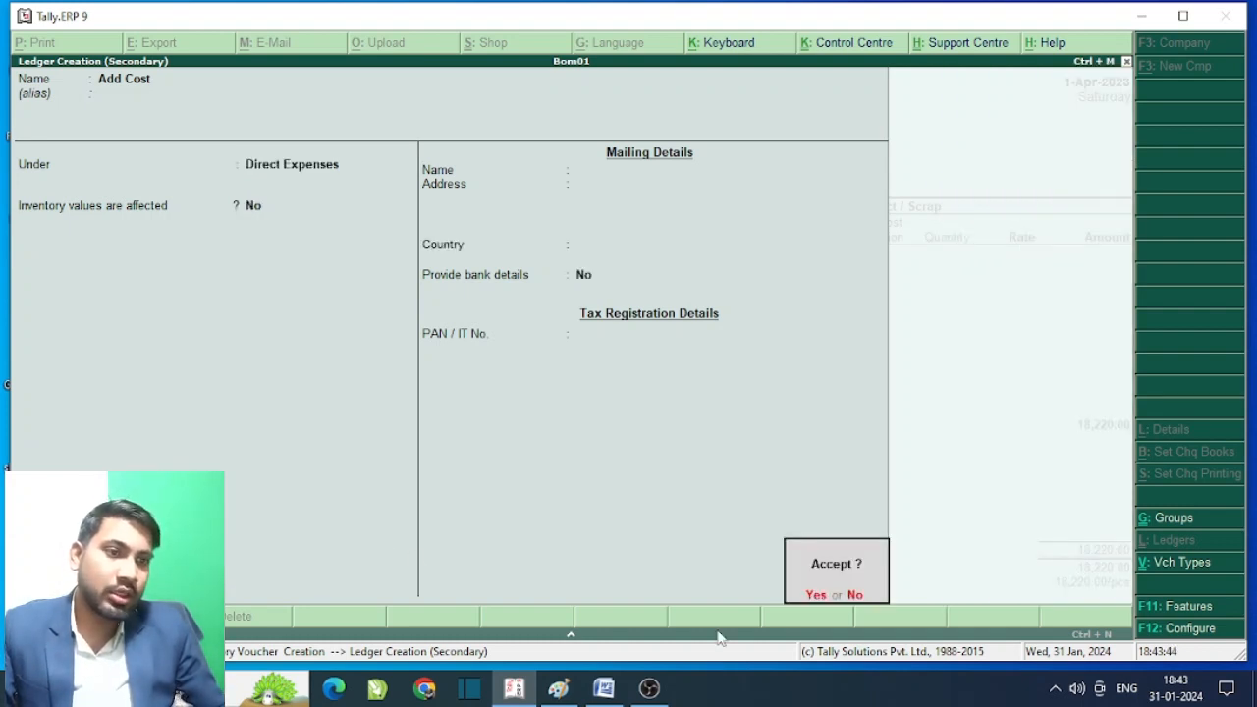
key(Return)
key(Return)
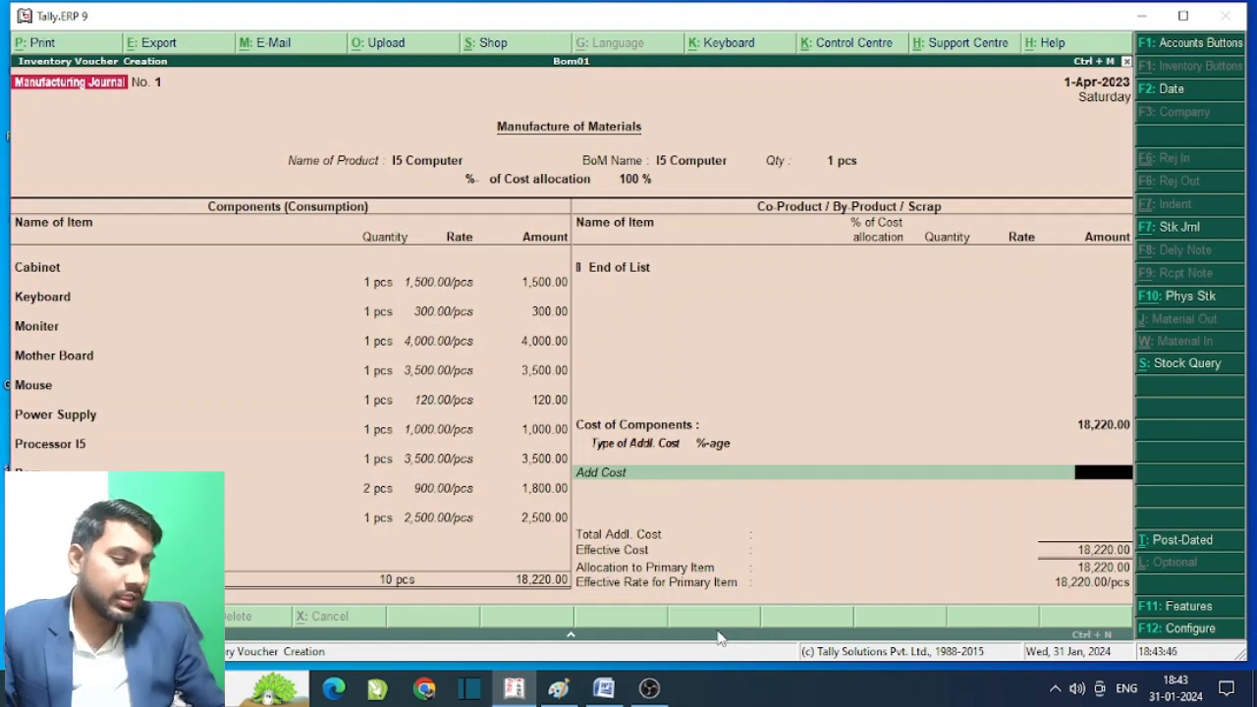
- Add a 200.00 additional cost, raising effective cost to 18,420.00, and save the I5 Computer voucher
text(2000)
key(BackSpace)
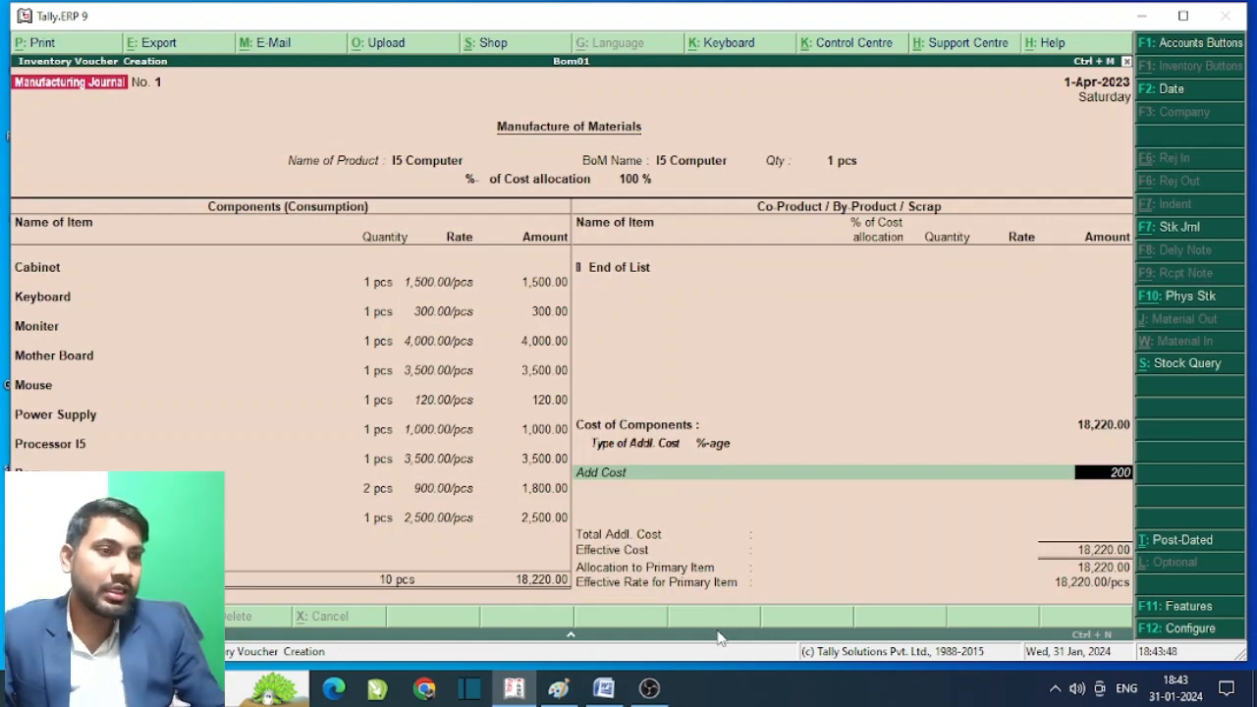
key(Return)
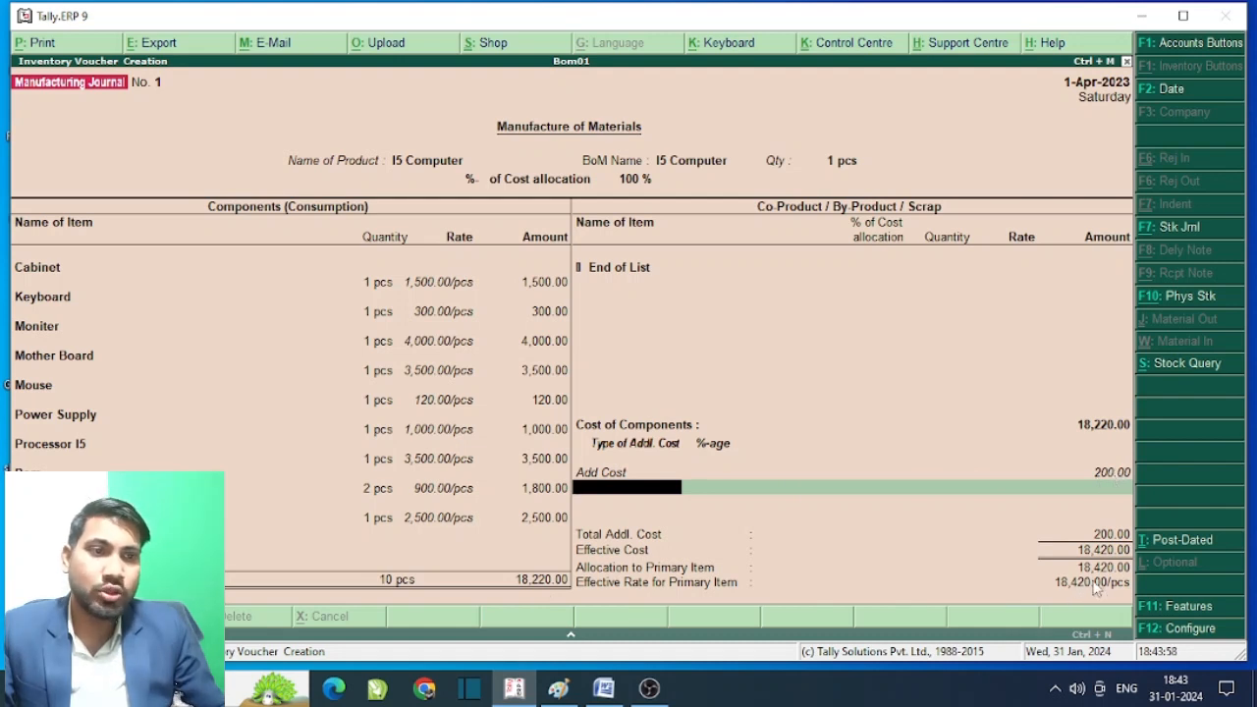
key(Return)
key(Return)
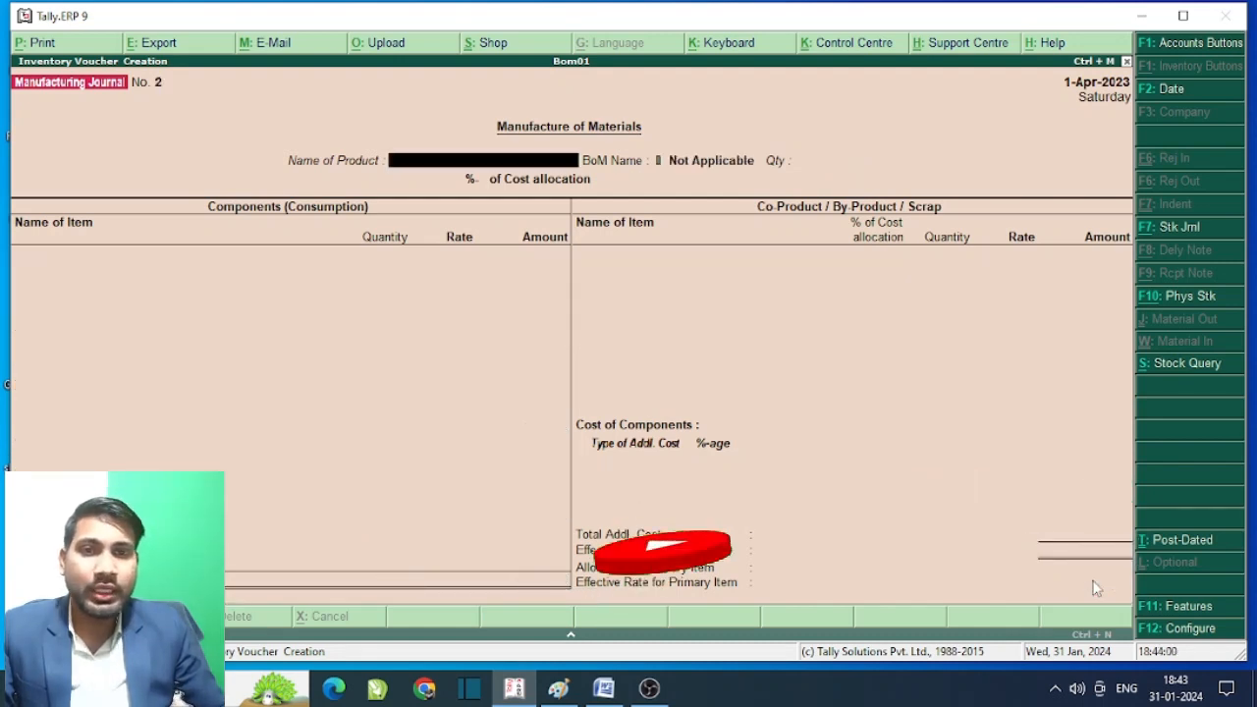